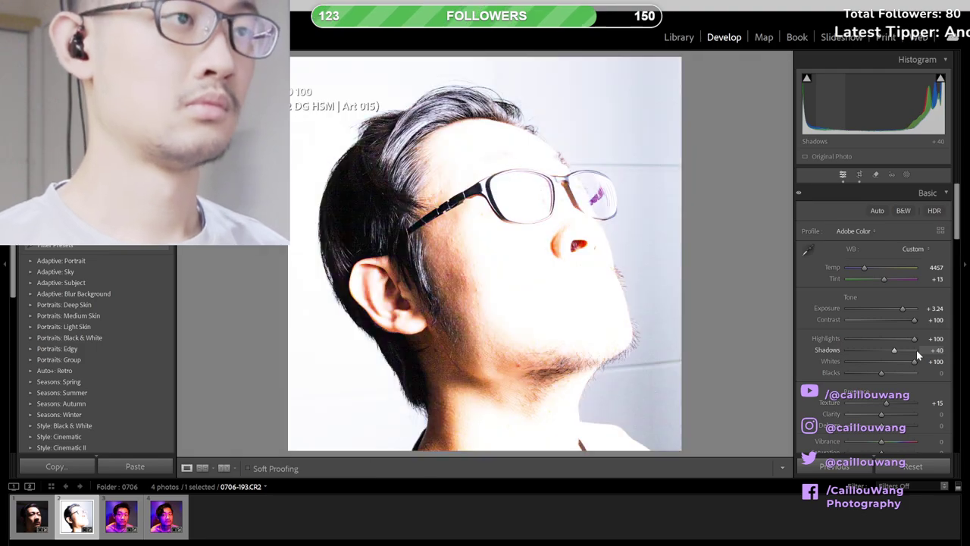
- Toggle the before view and the clipping overlay to examine the overexposed profile portrait
key(backslash)
key(j)
key(j)
key(j)
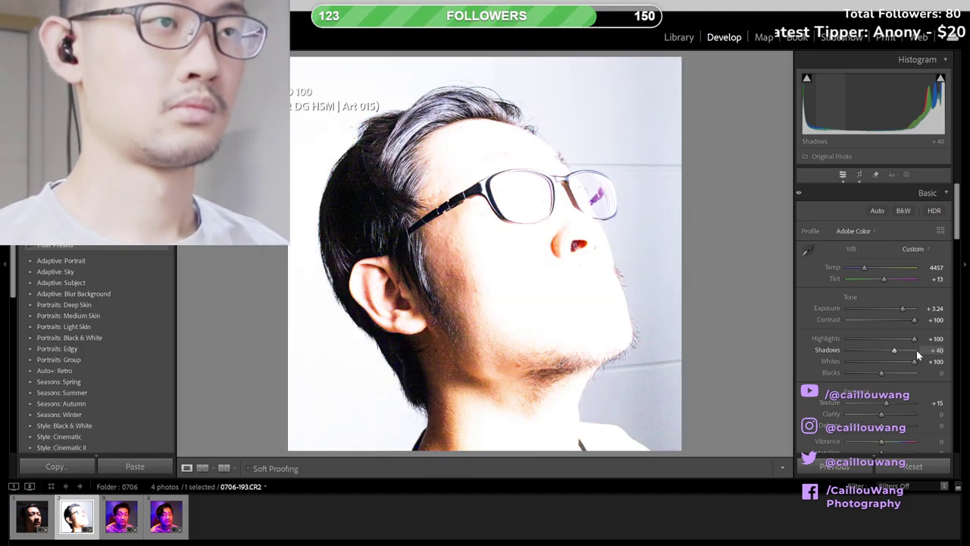
- Switch to the dark portrait 0706-102.CR2, compare it with its before view and check its clipping
click(32, 516)
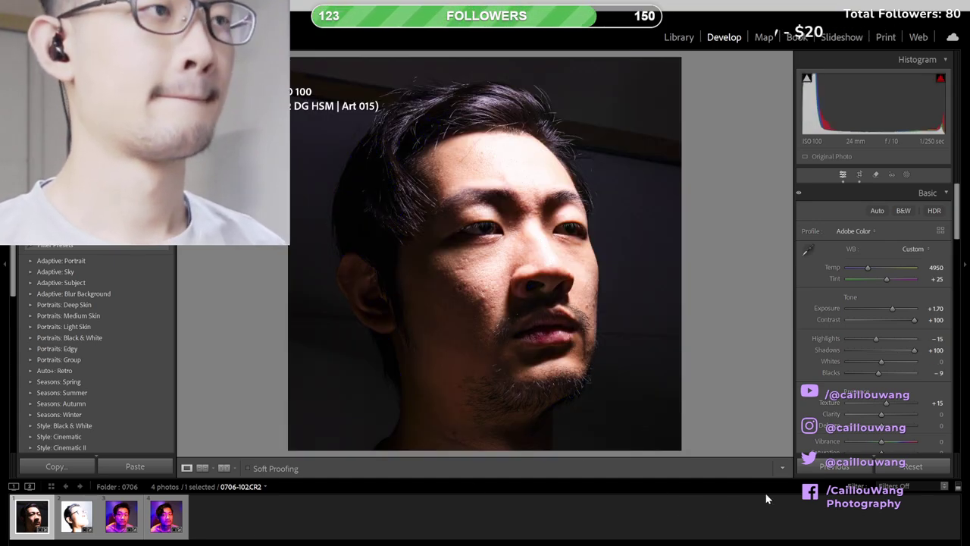
key(backslash)
key(backslash)
key(backslash)
key(backslash)
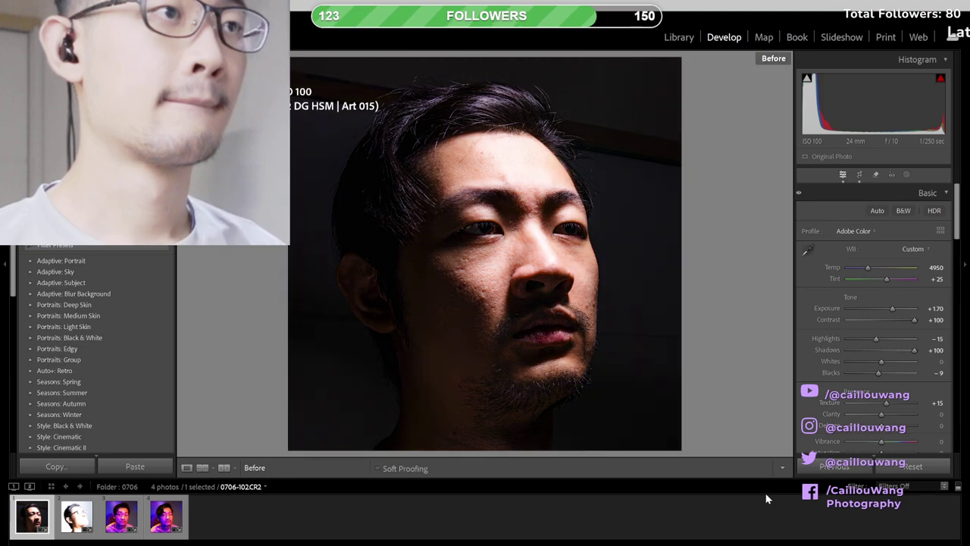
key(backslash)
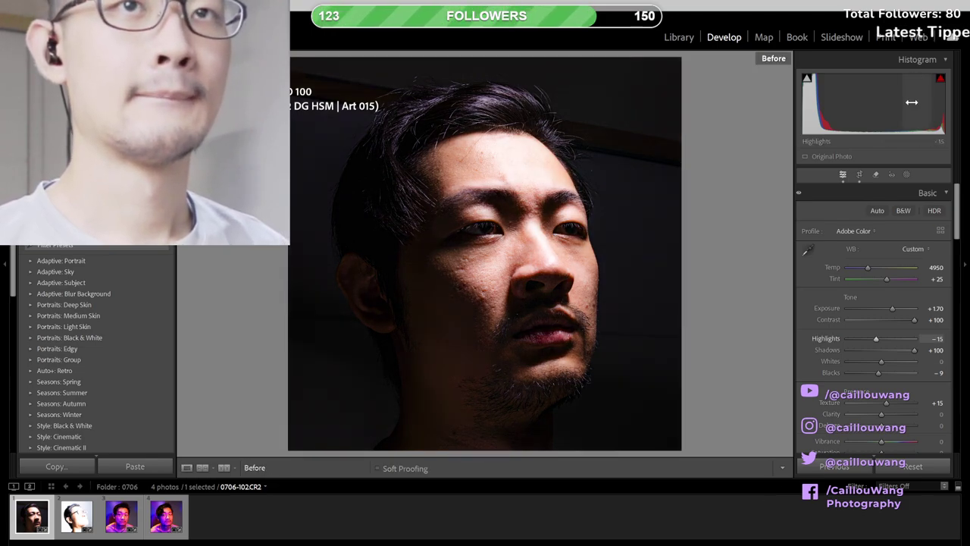
key(backslash)
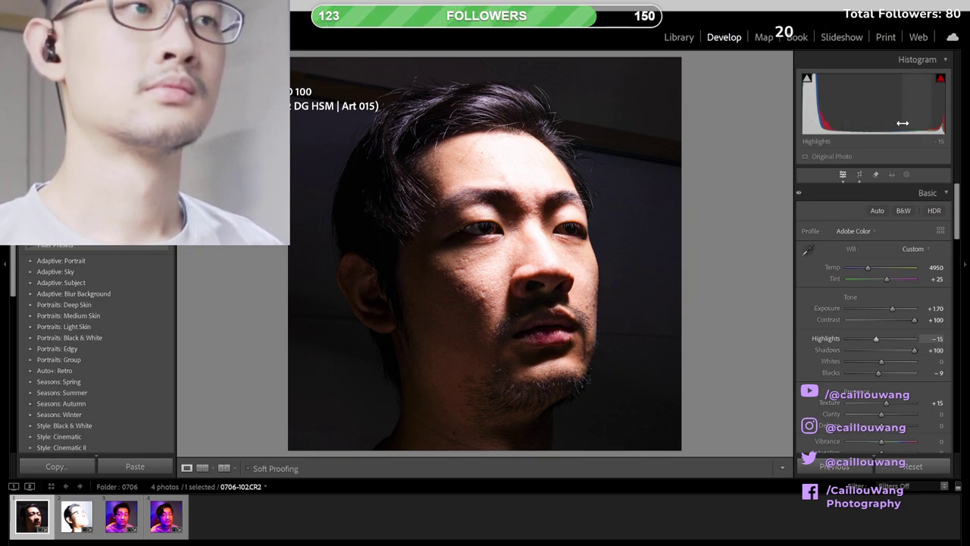
key(j)
key(j)
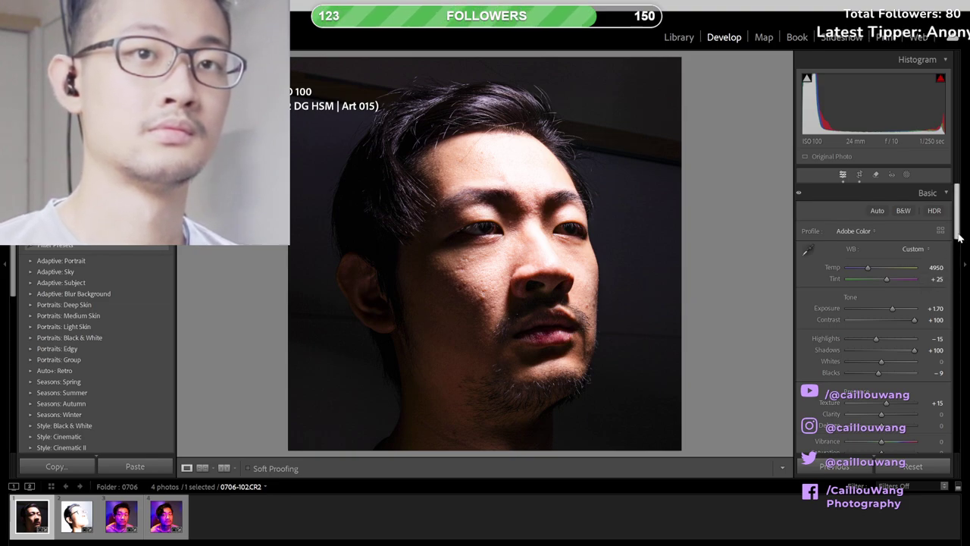
- Set the Vibrance of the dark portrait to -40
scroll(958, 237, down, 4)
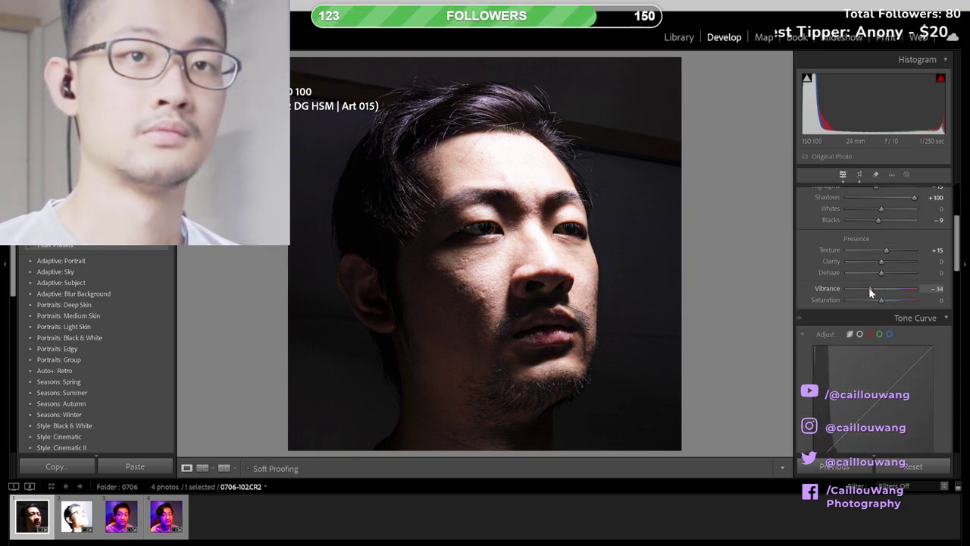
click(937, 288)
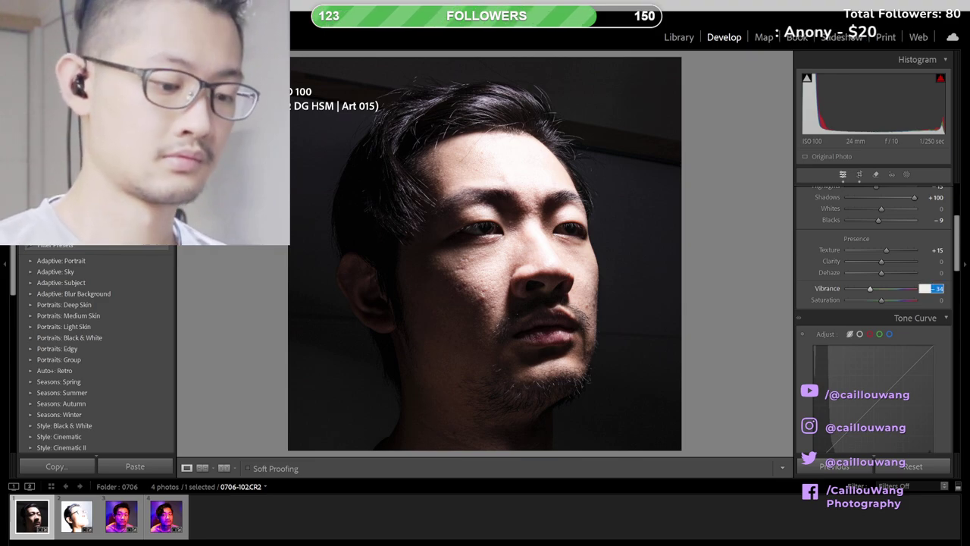
key(BackSpace)
text(-40)
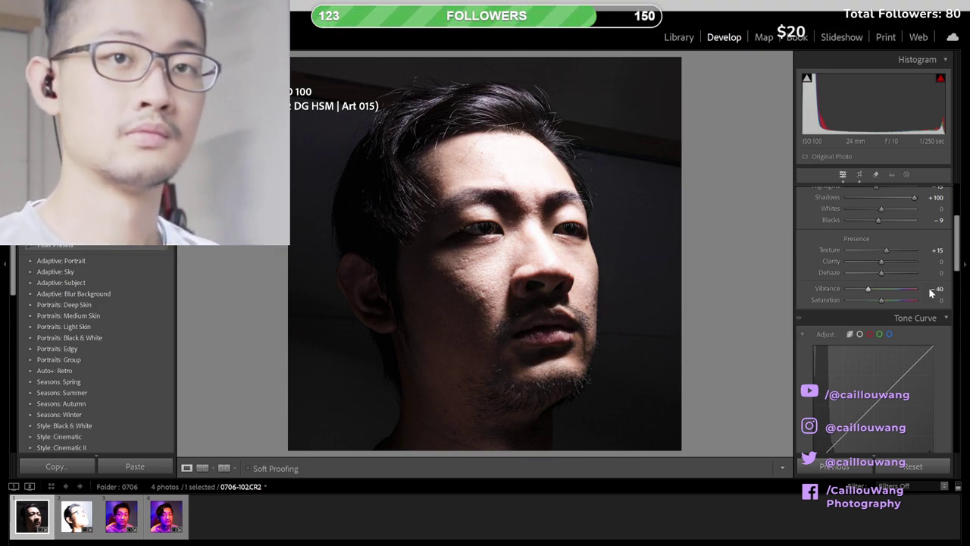
key(Return)
- Try out stronger Saturation on the portrait, and set it to +60
drag(880, 300, 943, 304)
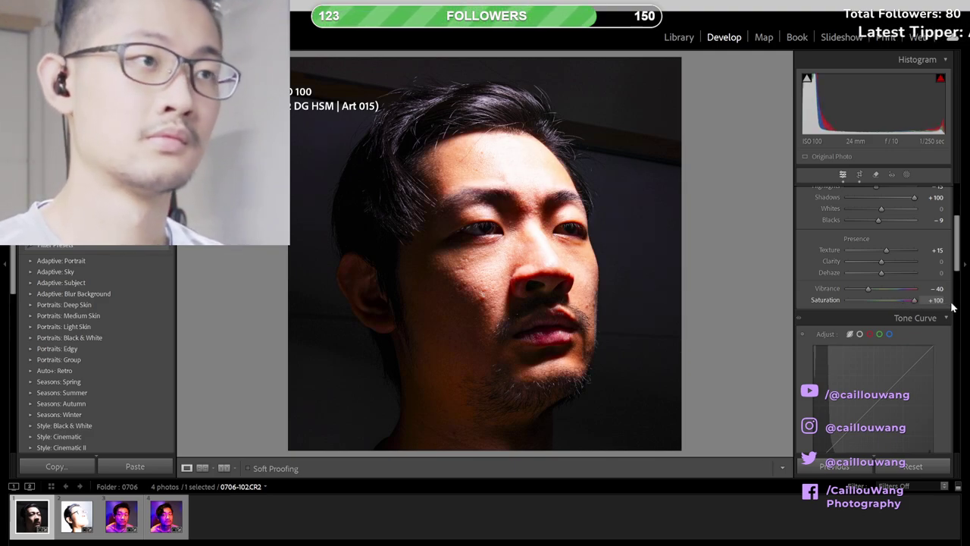
click(931, 300)
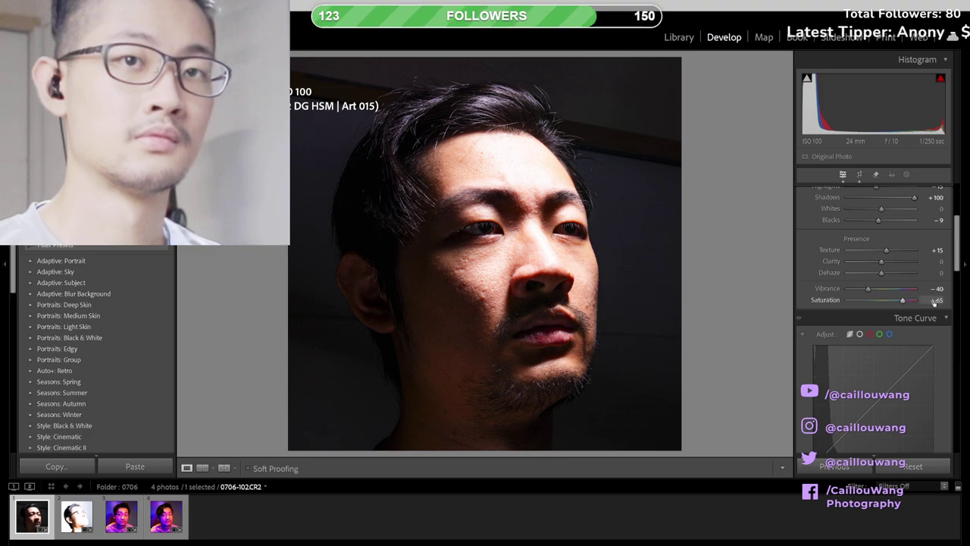
text(60)
key(Return)
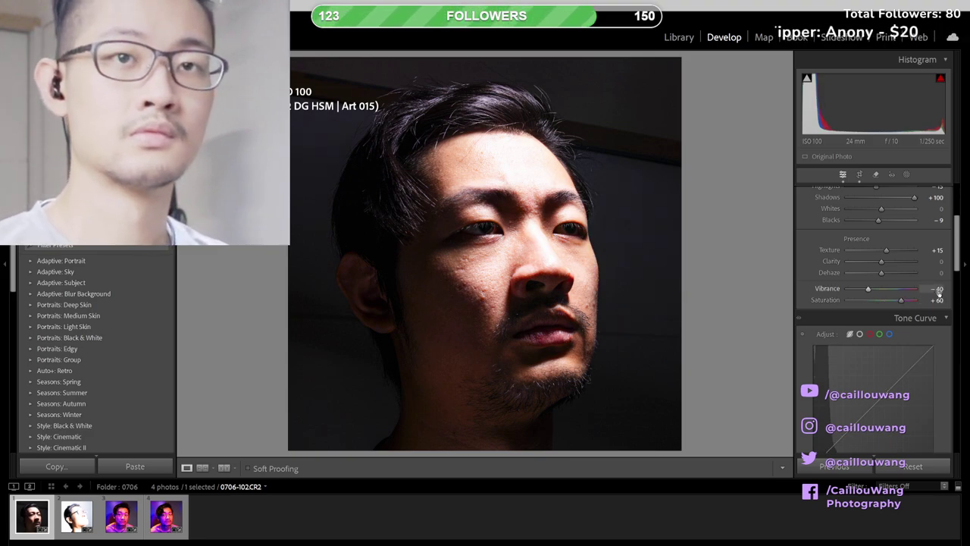
- Set the Vibrance to -50 and compare the portrait with its before view
click(937, 289)
text(--50)
key(Return)
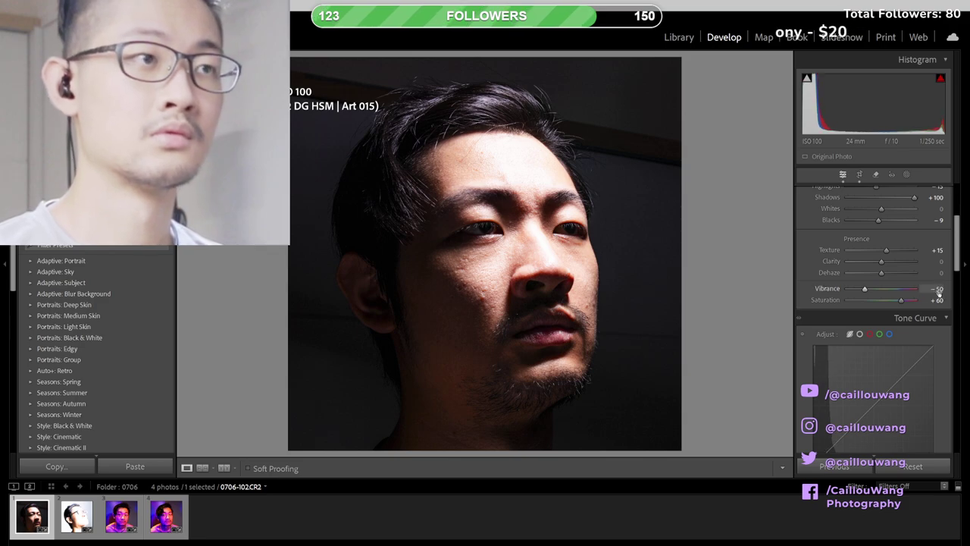
key(backslash)
key(backslash)
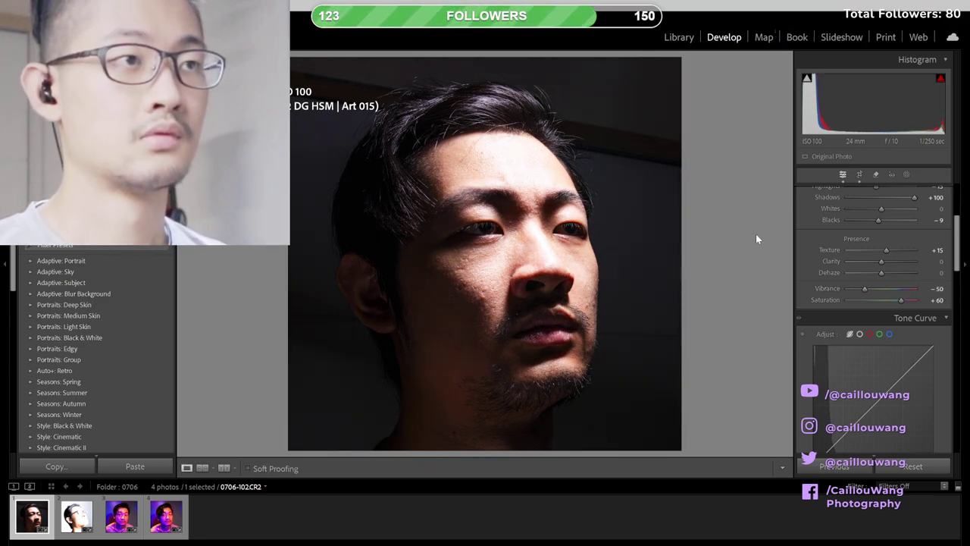
key(backslash)
key(backslash)
key(backslash)
key(backslash)
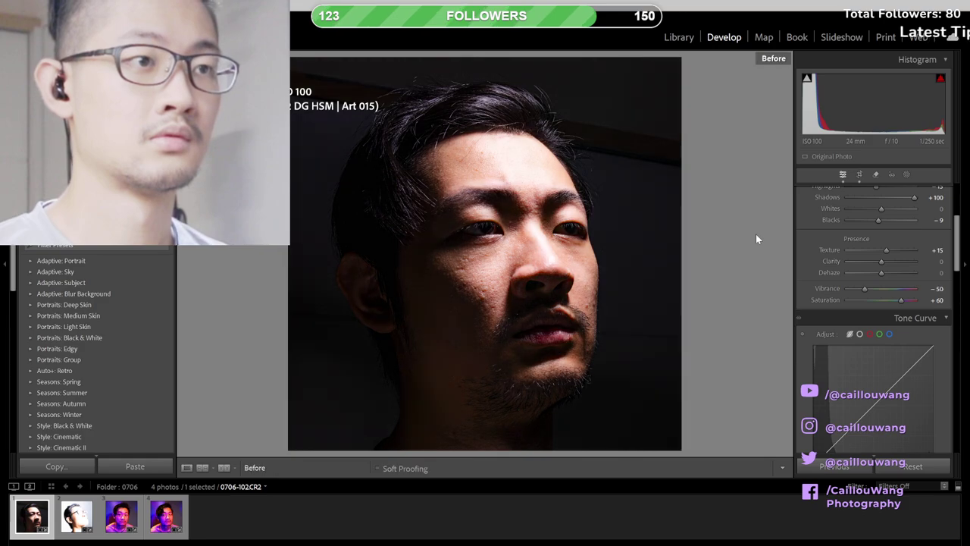
- Set the portrait's Vibrance to -40 and its Saturation to +50
click(923, 288)
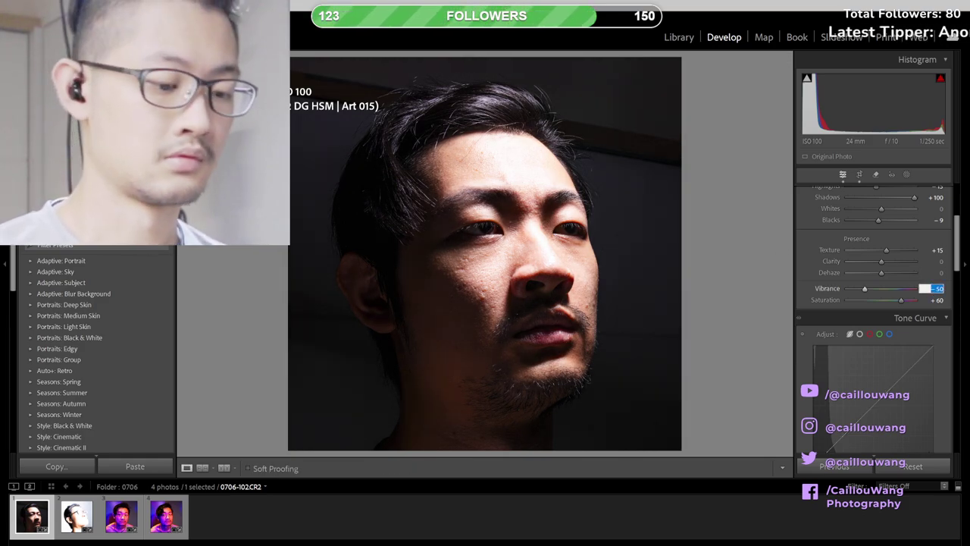
text(-40)
key(Return)
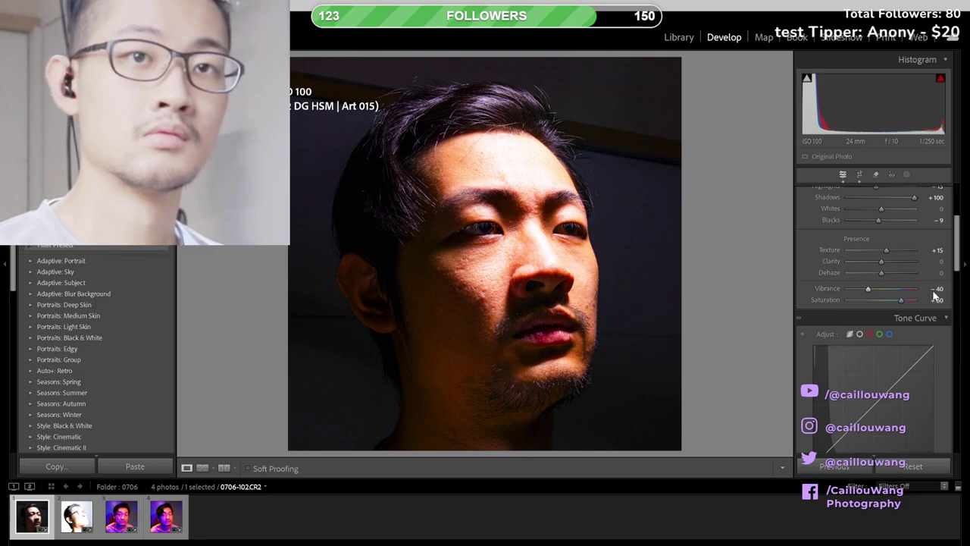
click(937, 299)
text(50)
key(Return)
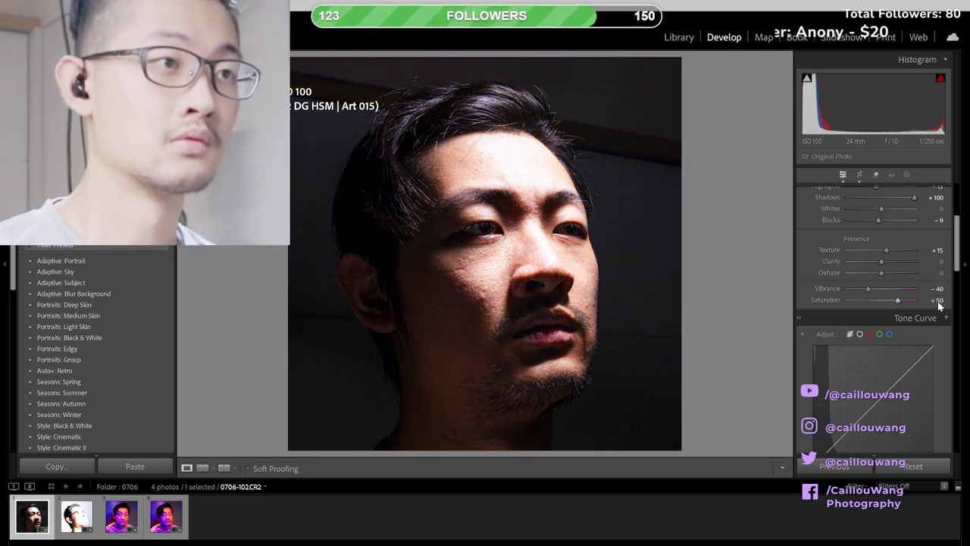
- Compare the portrait with its before view and set the Saturation to +55
key(backslash)
key(backslash)
key(backslash)
key(backslash)
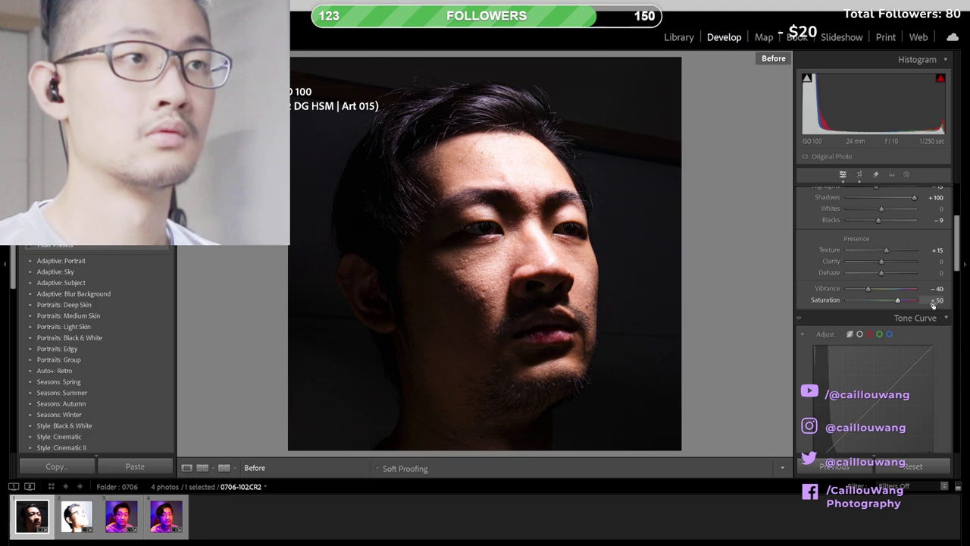
click(933, 302)
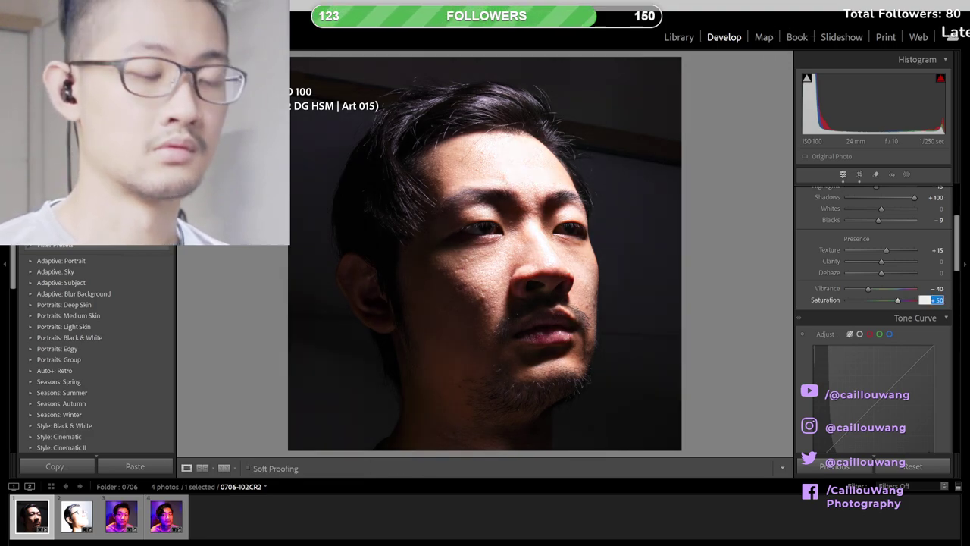
text(55)
key(Return)
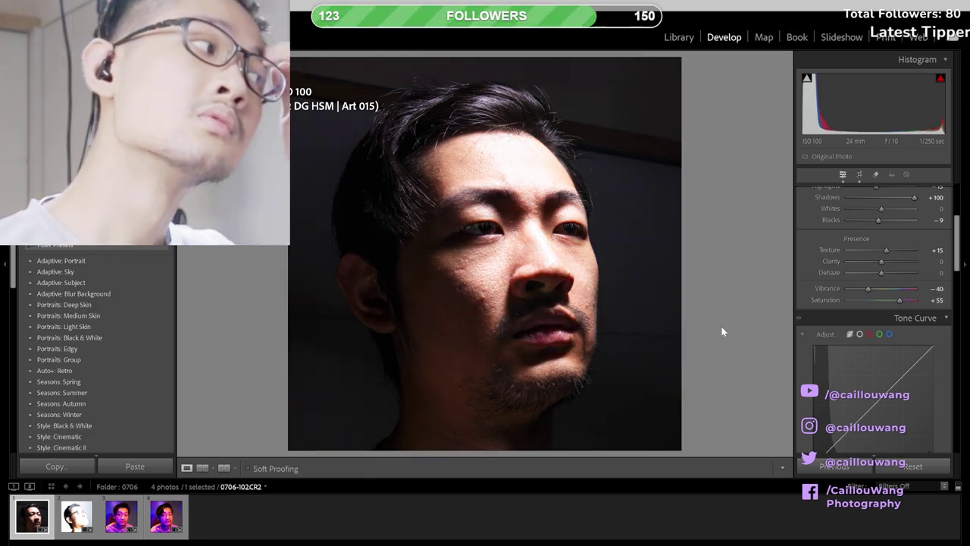
- Alternate between the before and after views to examine how the colour changes affect the skin tones
key(backslash)
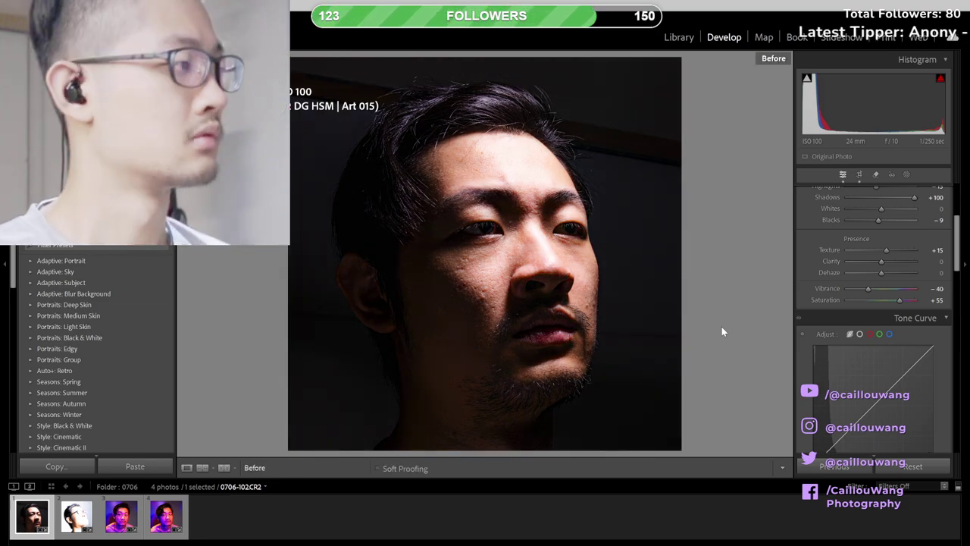
key(backslash)
key(backslash)
key(backslash)
key(backslash)
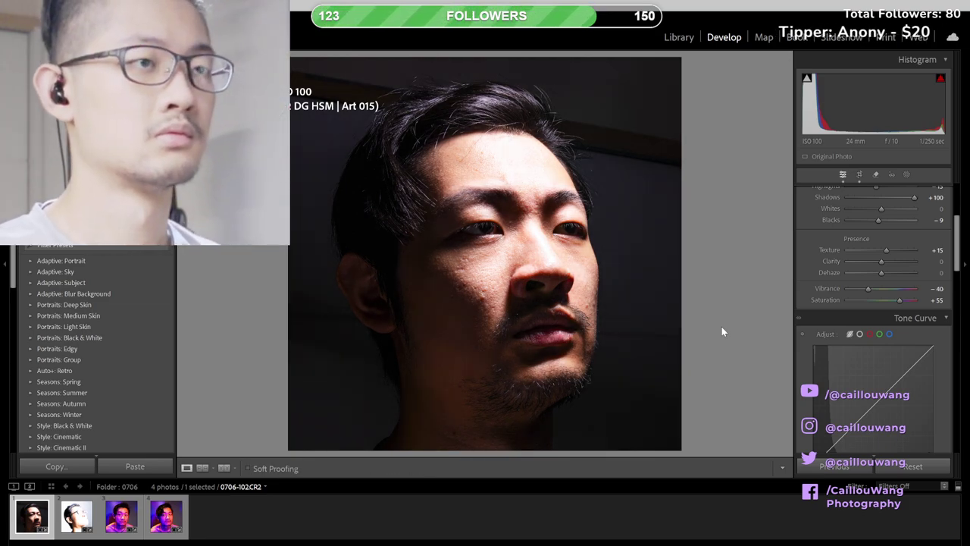
key(backslash)
key(backslash)
key(backslash)
key(backslash)
key(backslash)
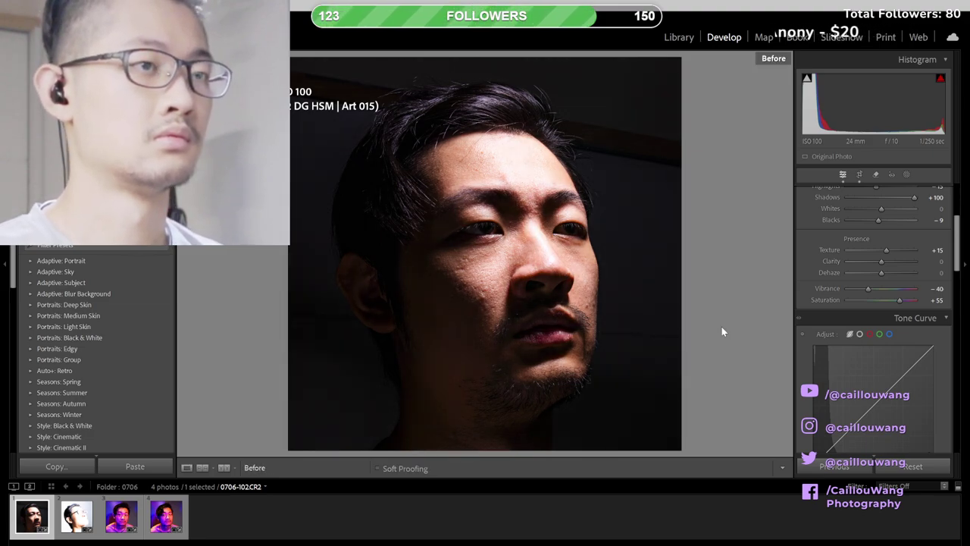
key(backslash)
key(backslash)
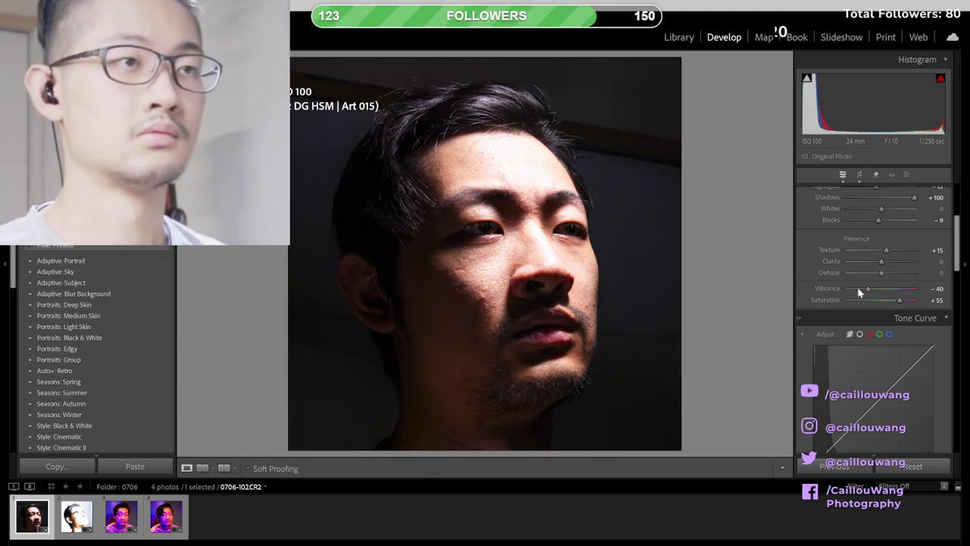
- Try white balance Tint values of +20, +22, +25 and +24 on the portrait
scroll(898, 266, up, 4)
click(937, 278)
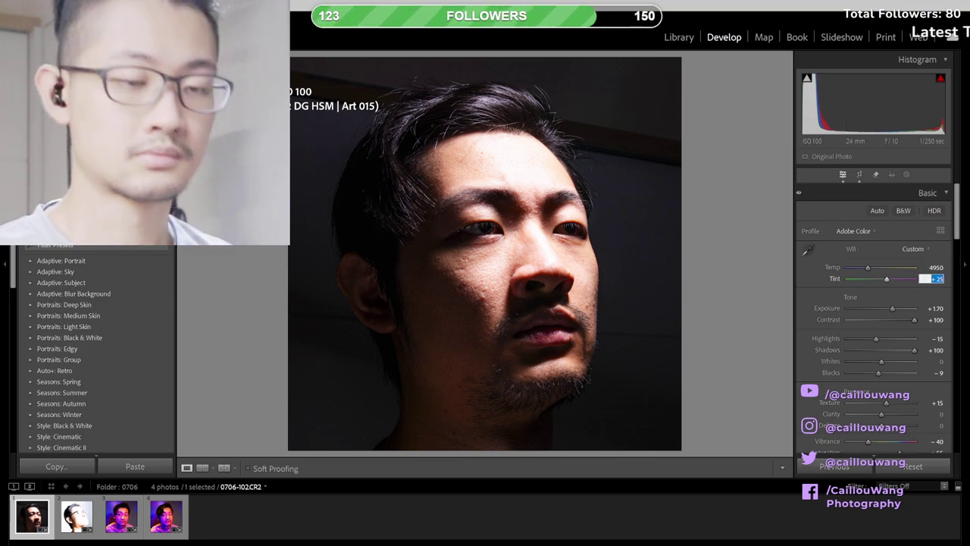
text(20)
key(Return)
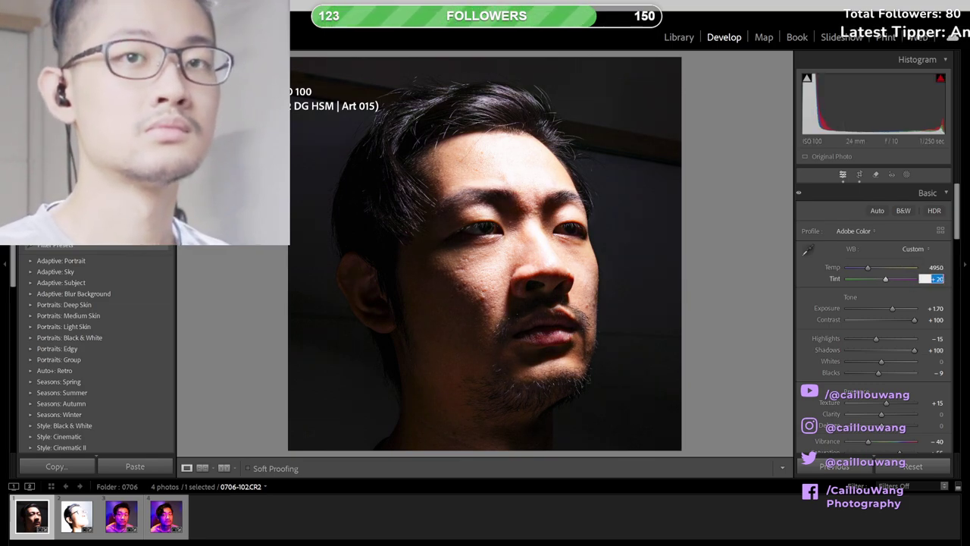
text(22)
key(Return)
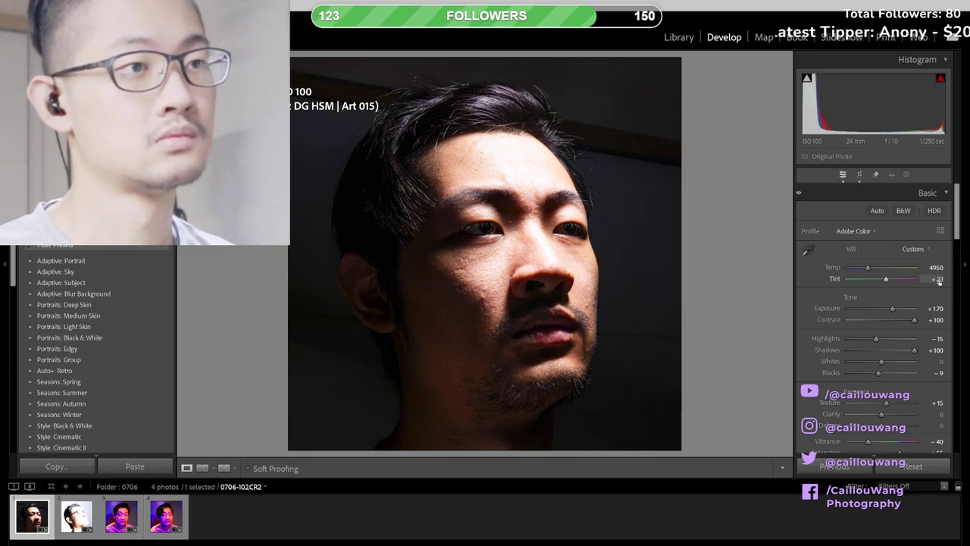
click(939, 280)
text(25)
key(Return)
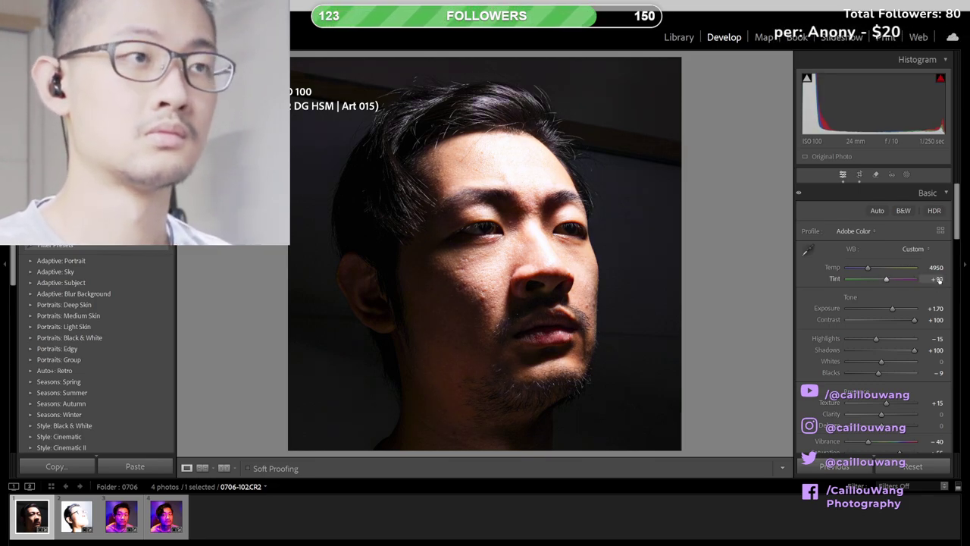
click(939, 279)
text(24)
key(Return)
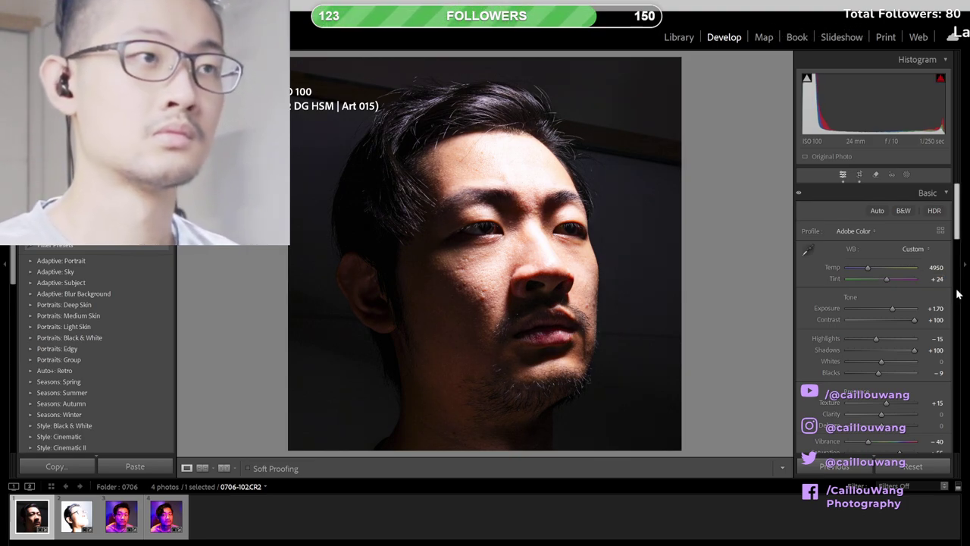
- Set the portrait's white balance Tint to +23
click(932, 279)
text(23)
key(Return)
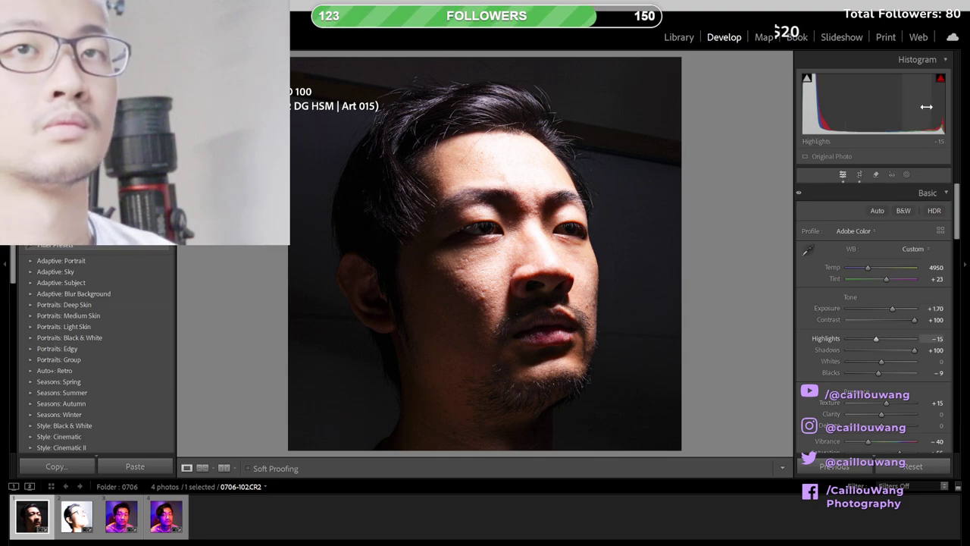
- Lower the portrait's Highlights to -35 and set its Exposure to +1.54
drag(876, 339, 870, 339)
drag(906, 107, 903, 106)
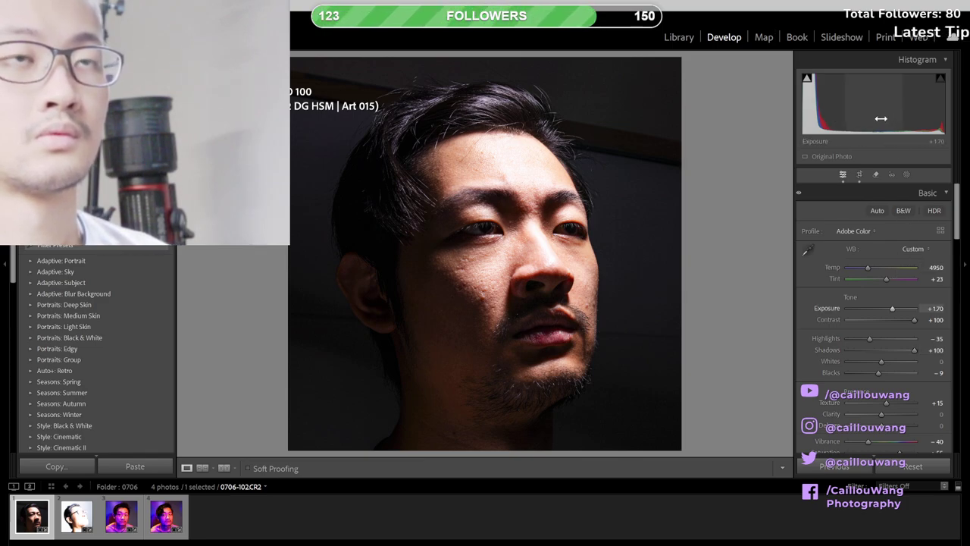
drag(880, 118, 891, 118)
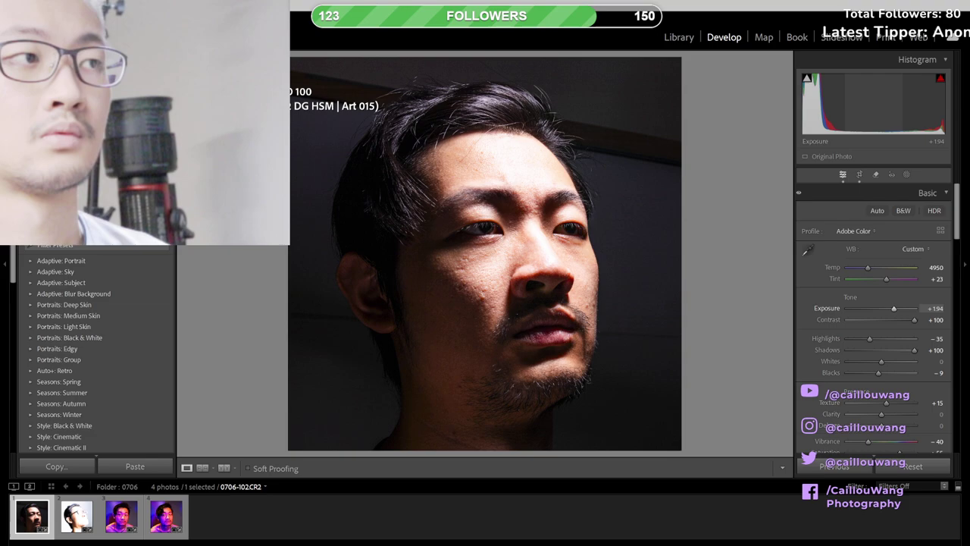
drag(892, 118, 882, 118)
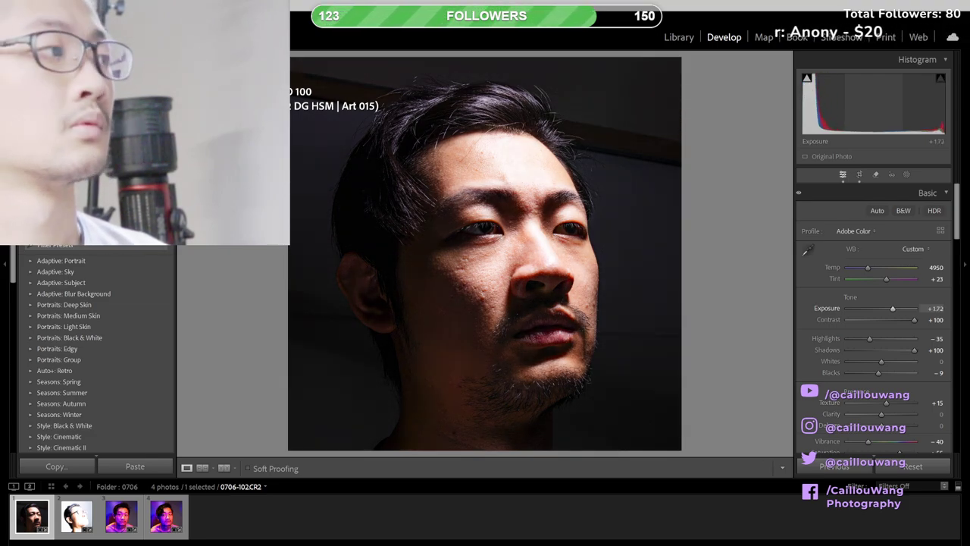
drag(893, 309, 891, 308)
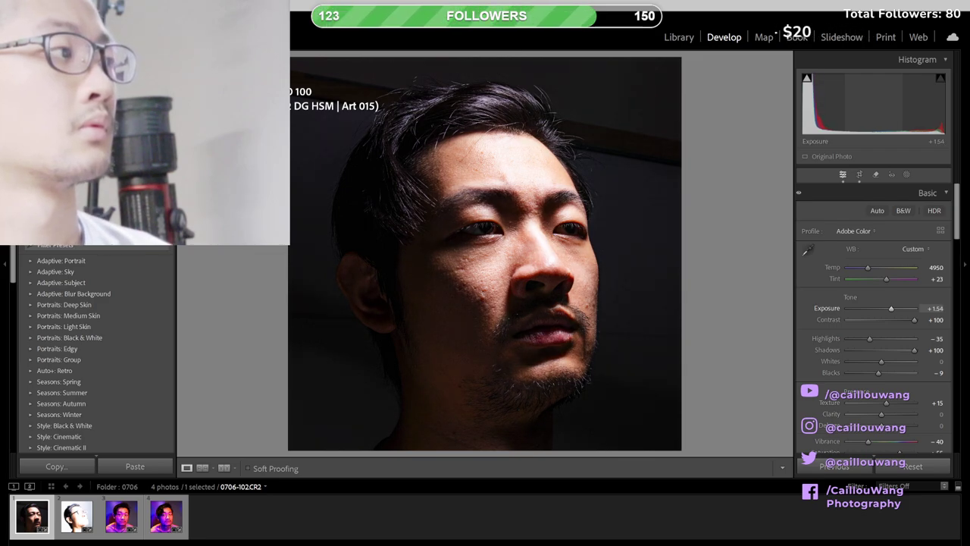
- Try an Exposure of +1.74 and Blacks of -22 on the portrait, with the clipping warnings displayed
drag(875, 118, 883, 119)
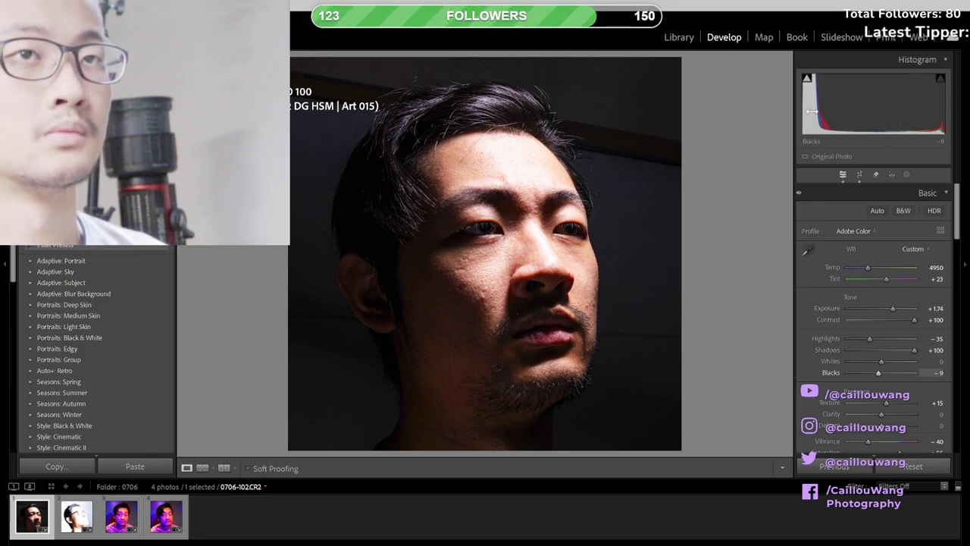
drag(811, 111, 805, 111)
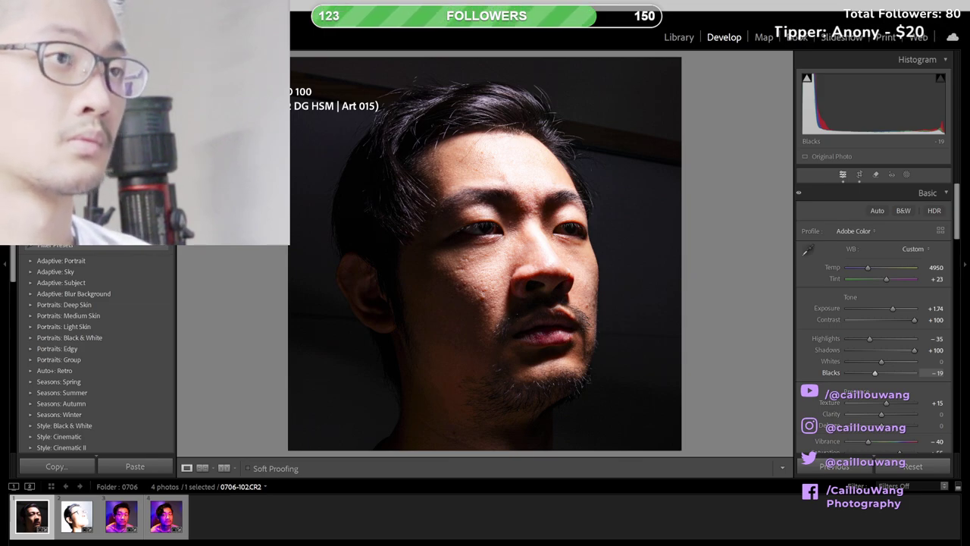
key(j)
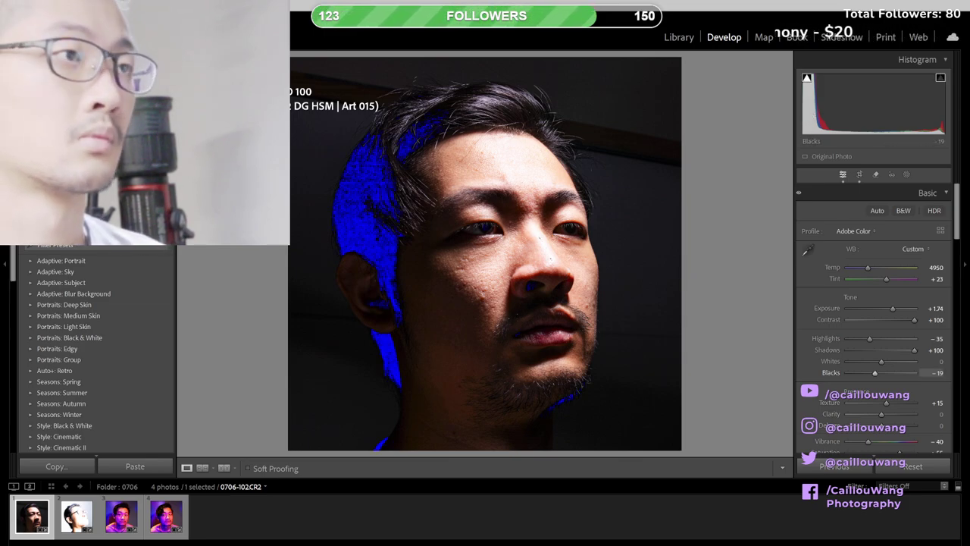
drag(810, 114, 814, 114)
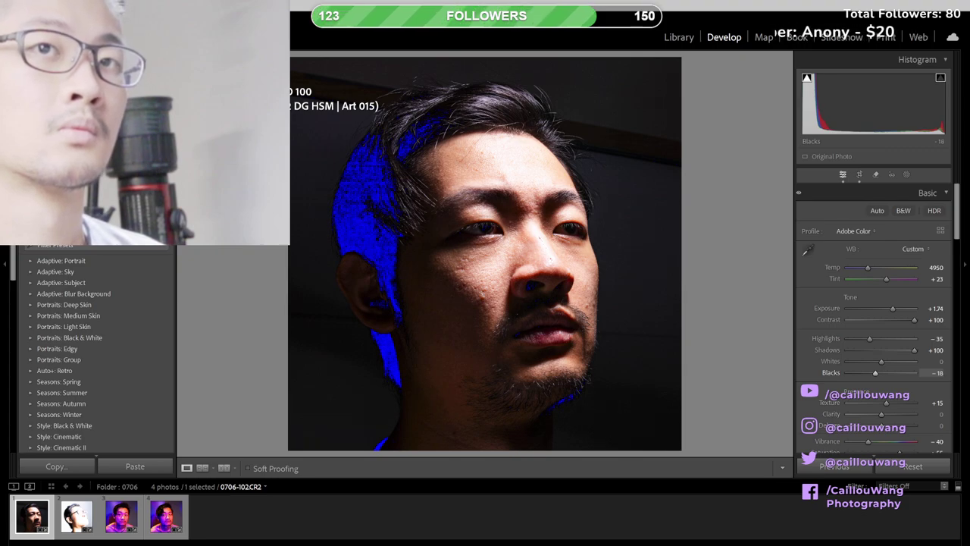
drag(812, 106, 811, 106)
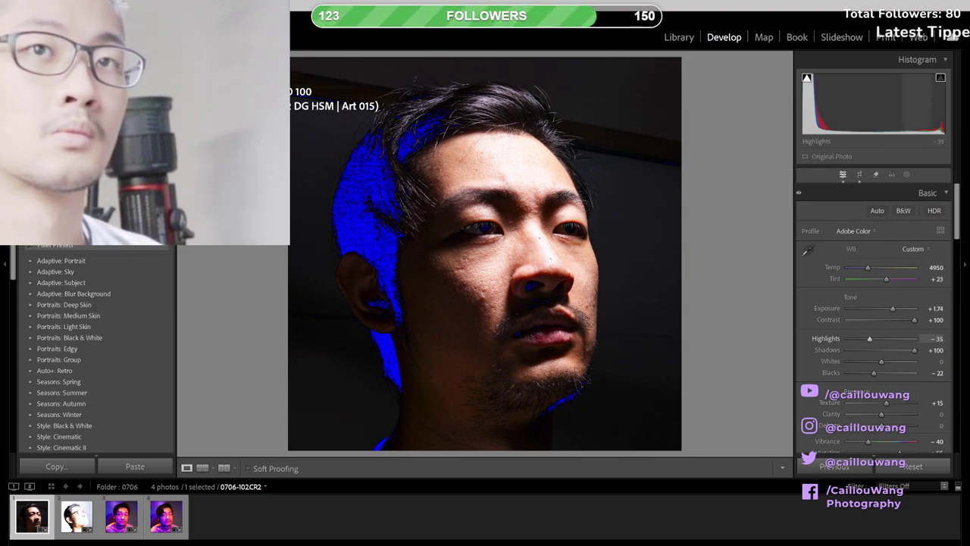
- Try Highlights at -52, Blacks at +100 and Exposure at +0.70, and undo these changes
drag(916, 106, 859, 118)
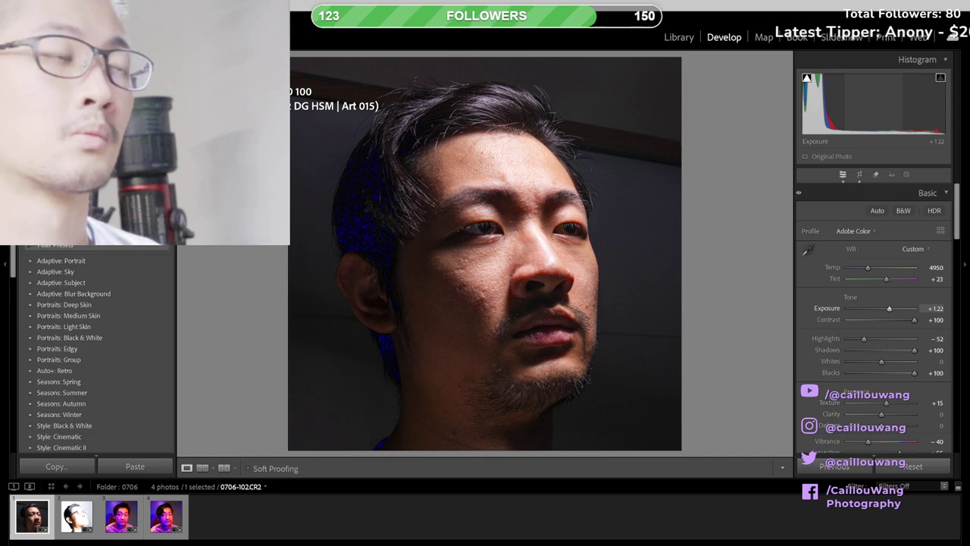
drag(862, 114, 843, 114)
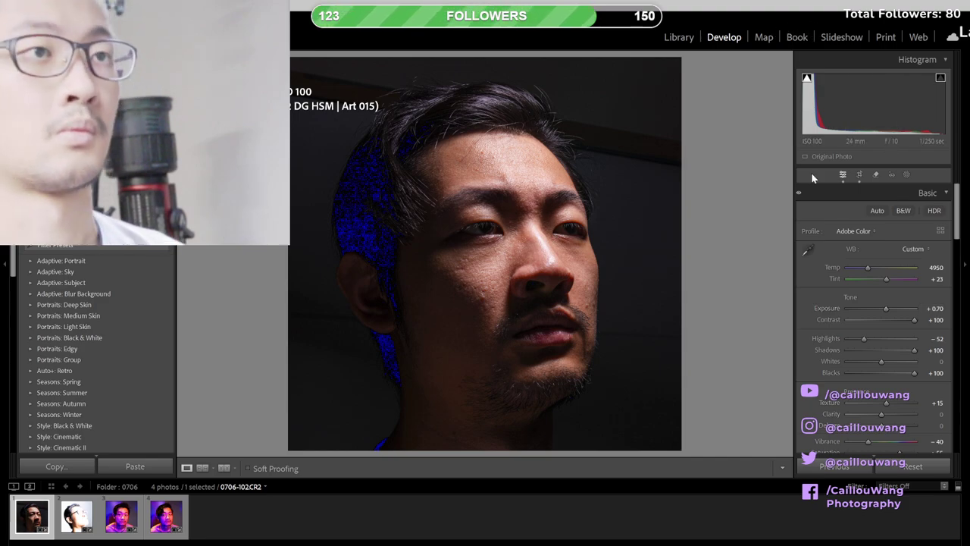
key(ctrl+z)
key(ctrl+z)
key(ctrl+z)
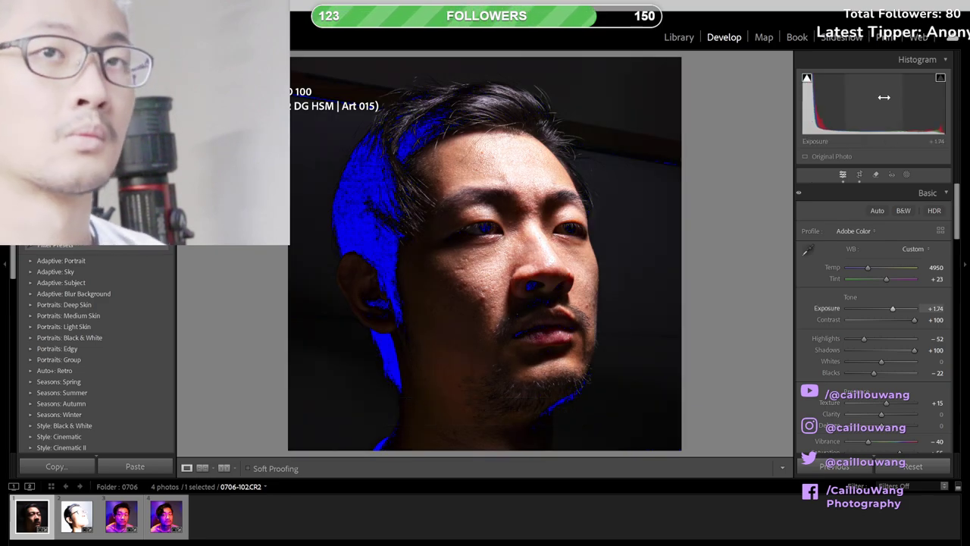
key(ctrl+z)
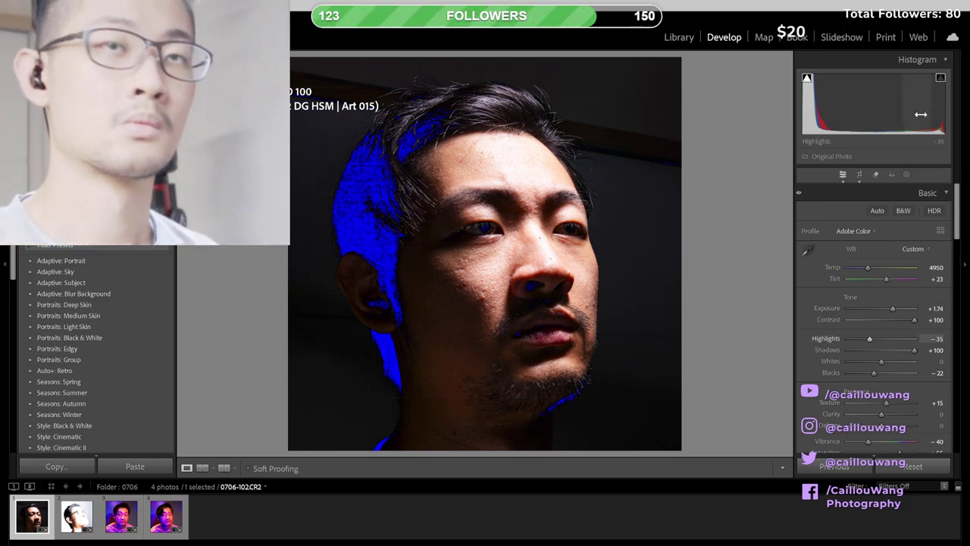
- Try Highlights at -16 and toggle the clipping warnings to check the shadow and highlight areas
drag(921, 114, 936, 113)
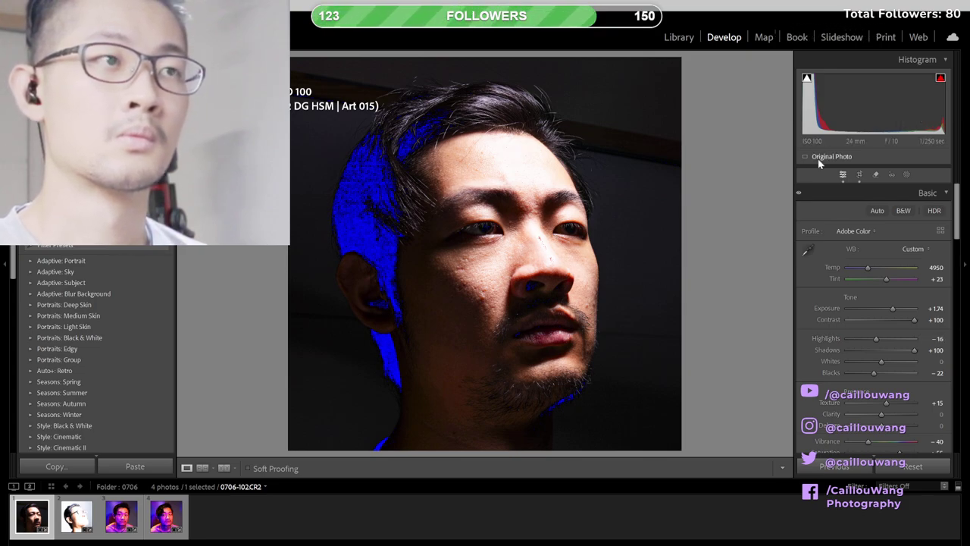
key(j)
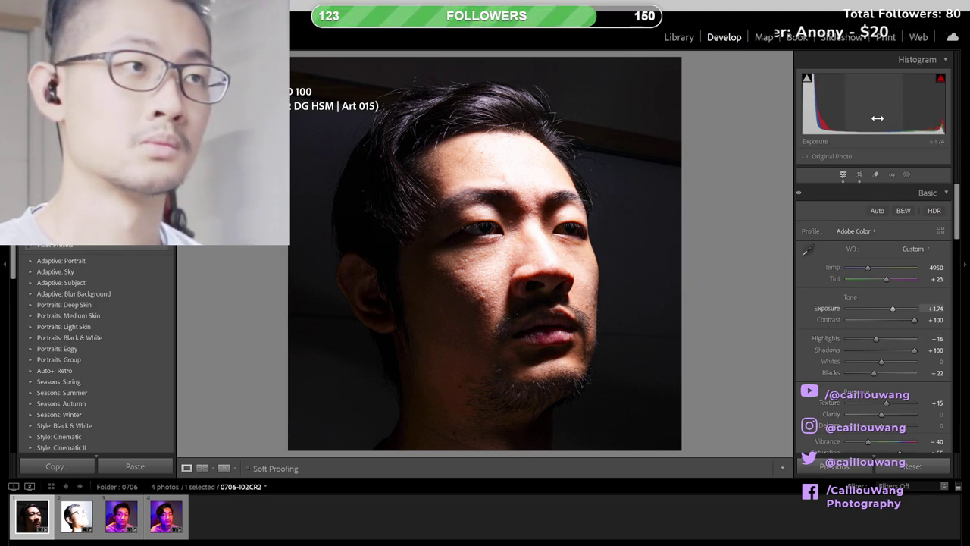
key(j)
key(j)
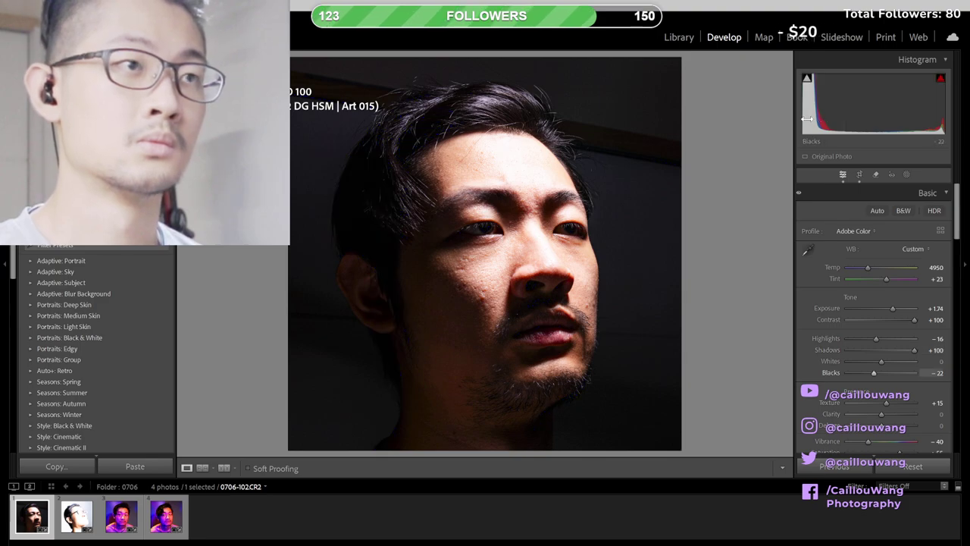
- Reset the Highlights to 0, set Blacks to -7 and lower the Exposure to +1.38
key(j)
drag(809, 121, 871, 119)
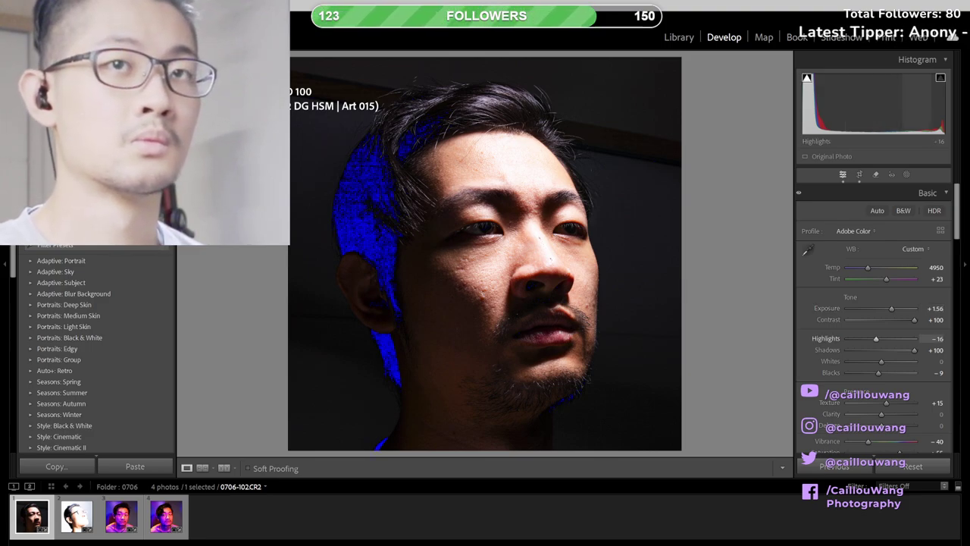
double_click(918, 114)
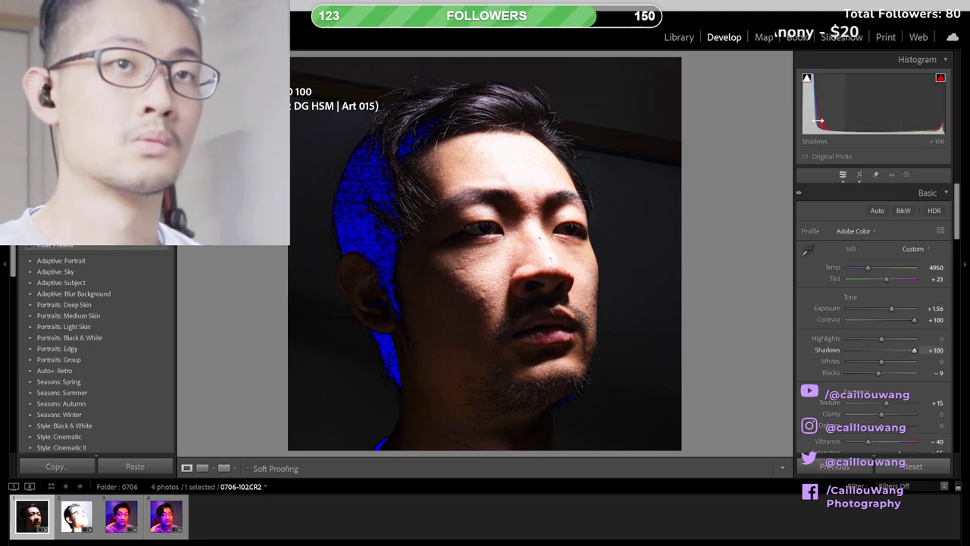
mouse_move(810, 122)
mouse_down()
mouse_move(822, 122)
mouse_move(812, 122)
mouse_up()
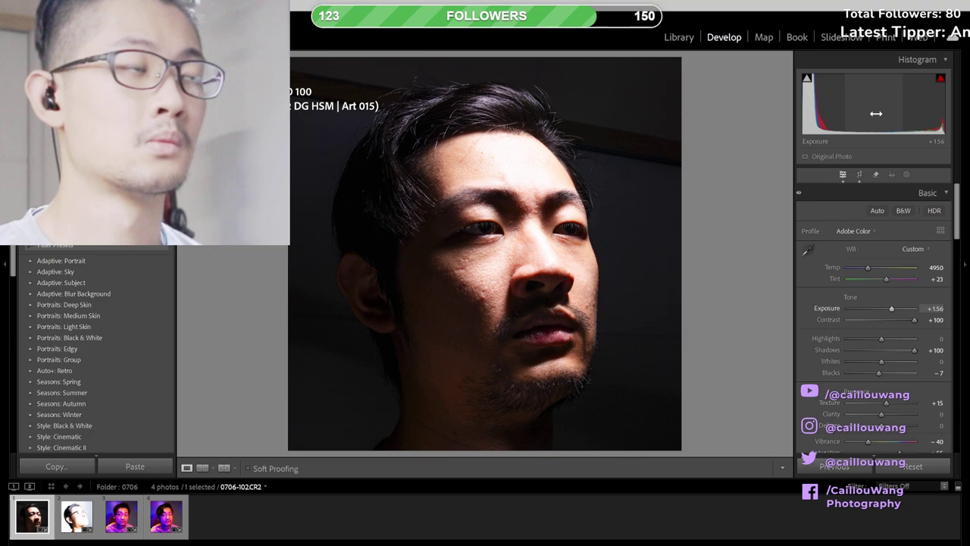
drag(874, 122, 870, 122)
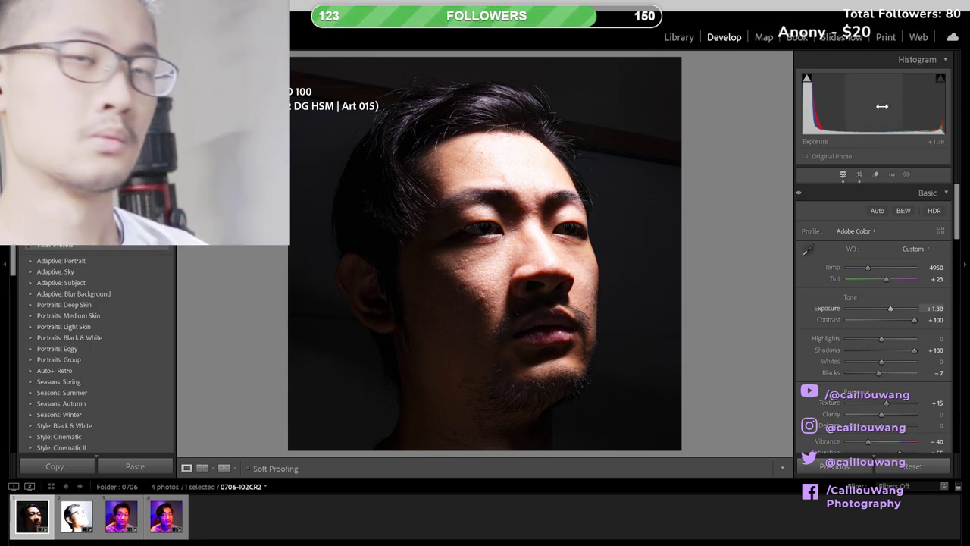
- Crop the portrait slightly tighter from the upper edge, keeping the 1 x 1 aspect ratio
click(859, 175)
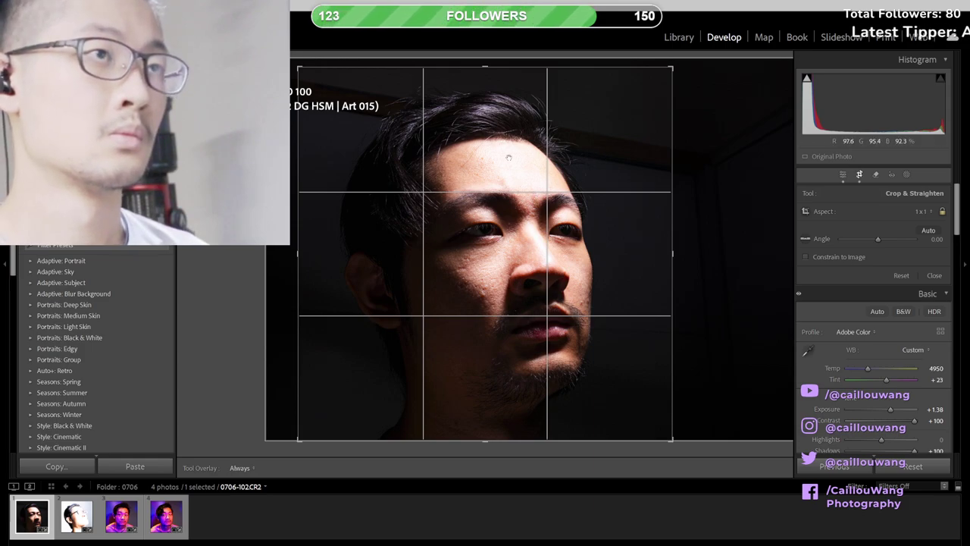
drag(487, 69, 486, 72)
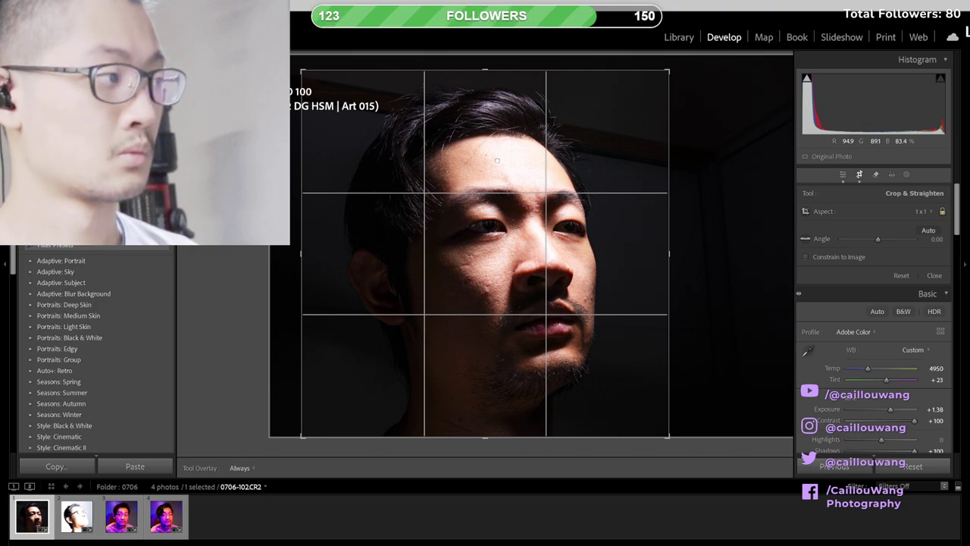
key(Return)
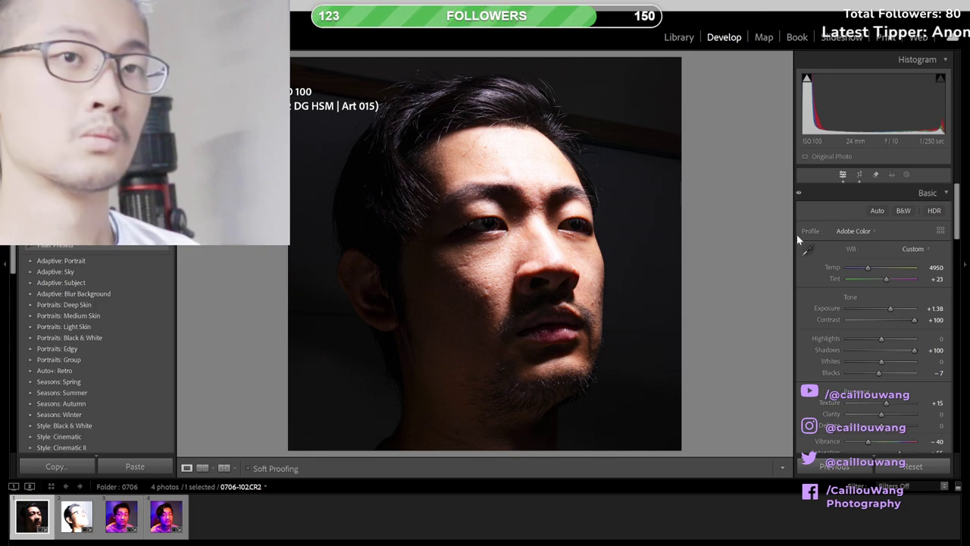
key(ctrl+z)
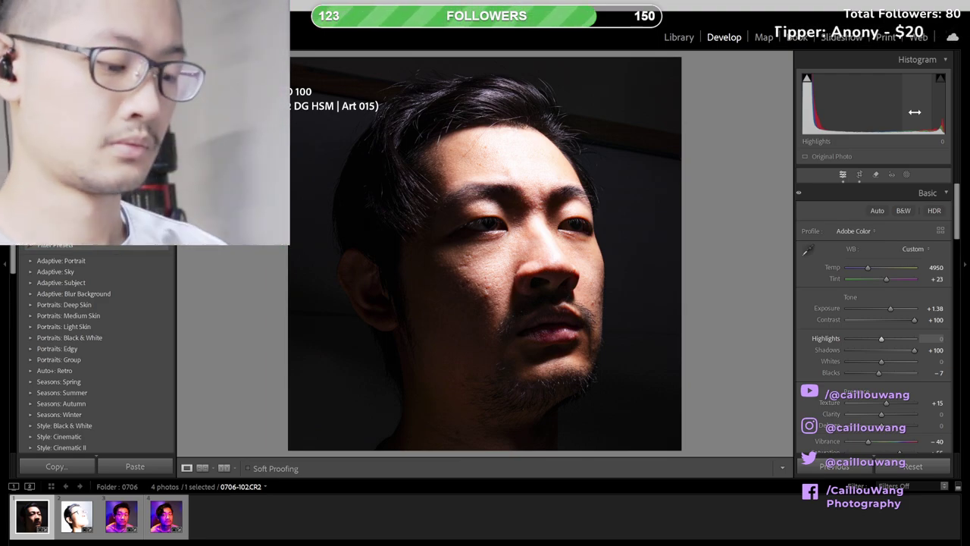
- Alternate between the before and after views and toggle the clipping warnings to examine the tonal changes across the face and hair
key(backslash)
key(backslash)
key(backslash)
key(backslash)
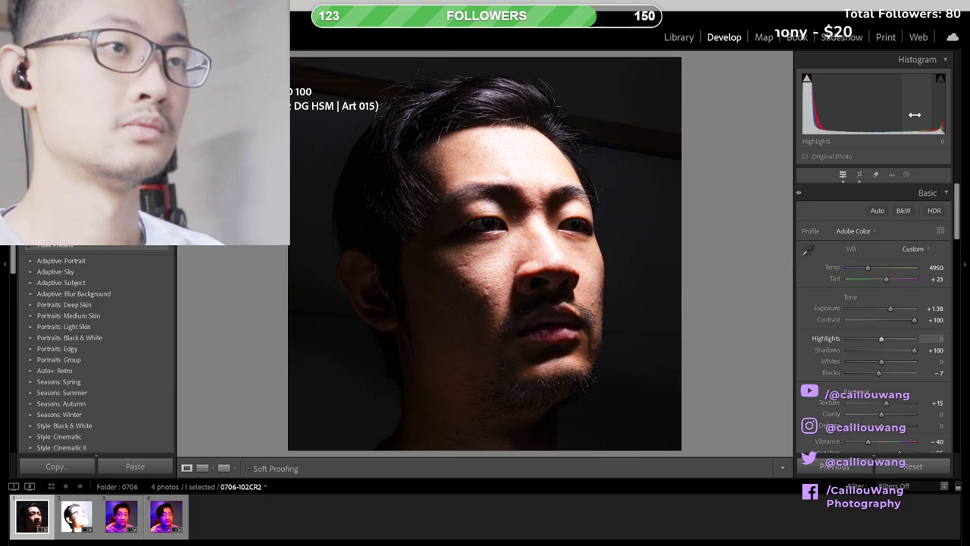
key(j)
key(backslash)
key(backslash)
key(backslash)
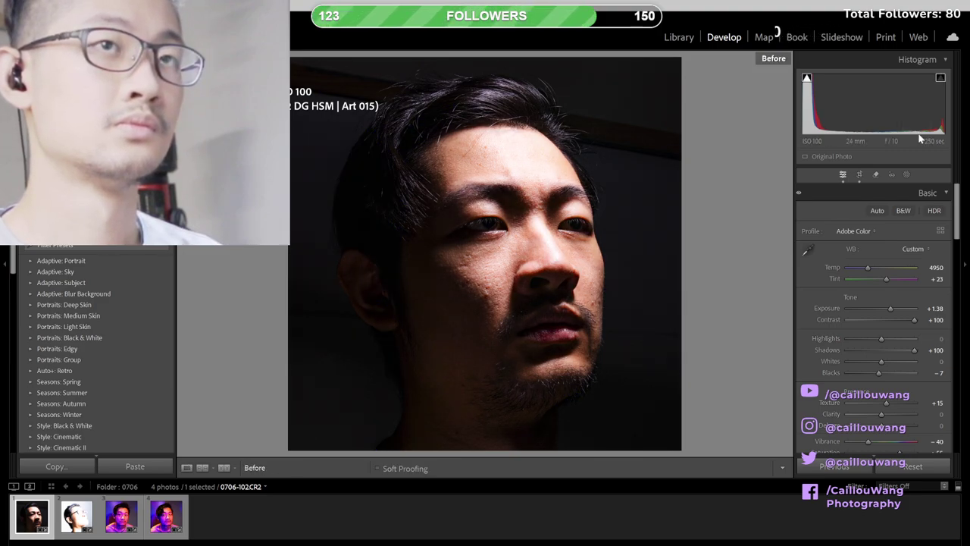
key(backslash)
key(j)
key(j)
key(j)
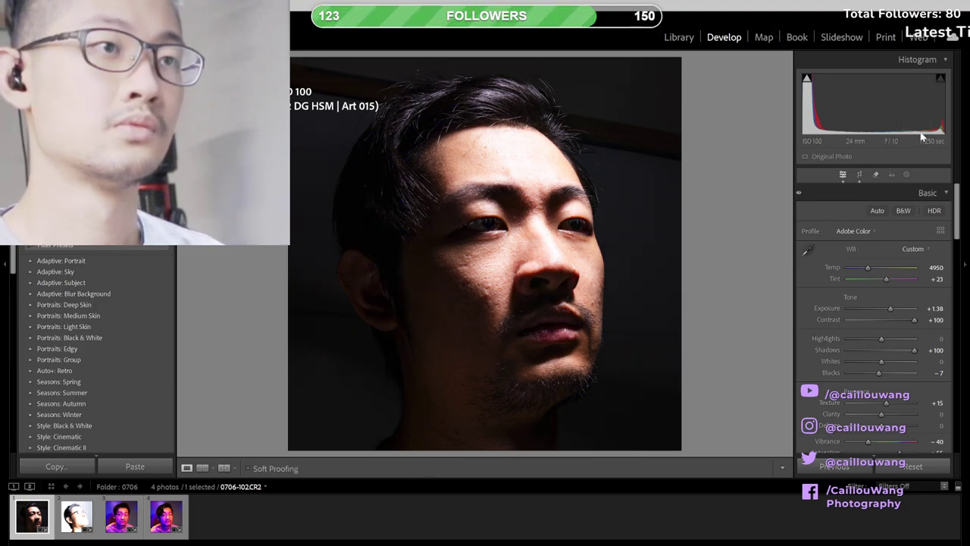
key(backslash)
key(backslash)
key(backslash)
key(backslash)
key(backslash)
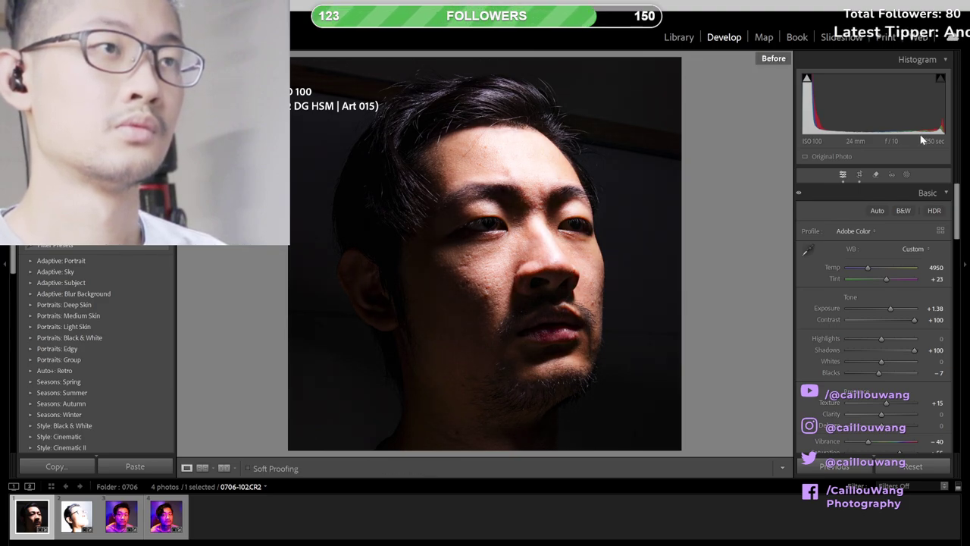
key(backslash)
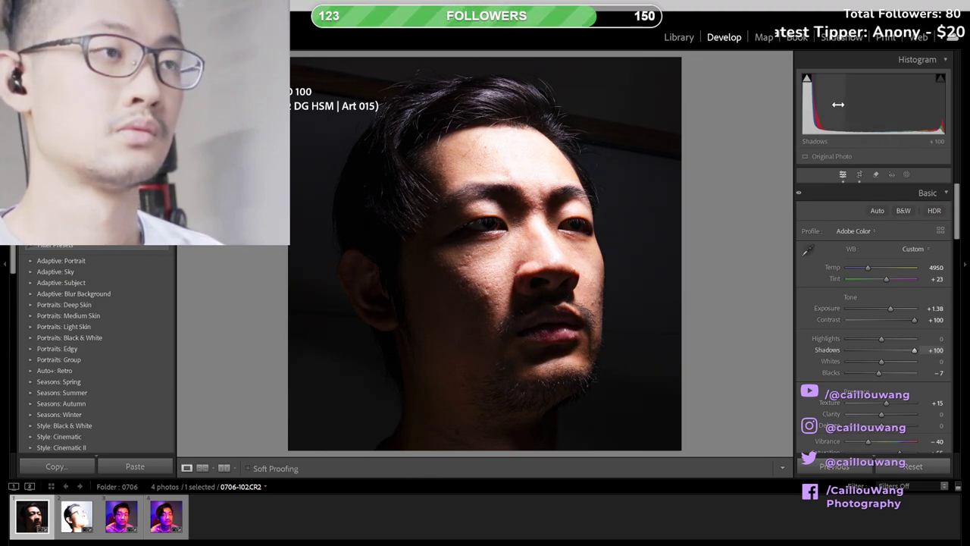
key(j)
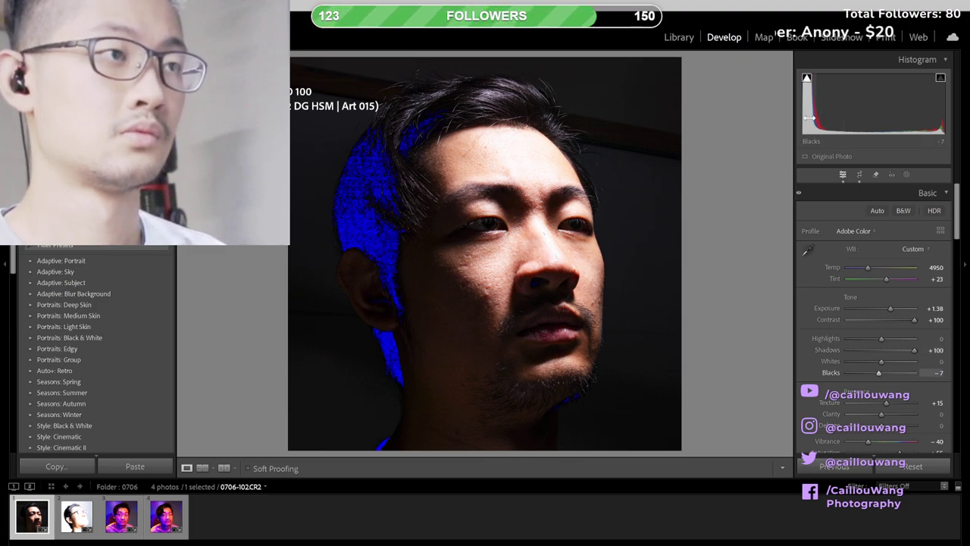
key(j)
key(j)
key(backslash)
key(backslash)
key(backslash)
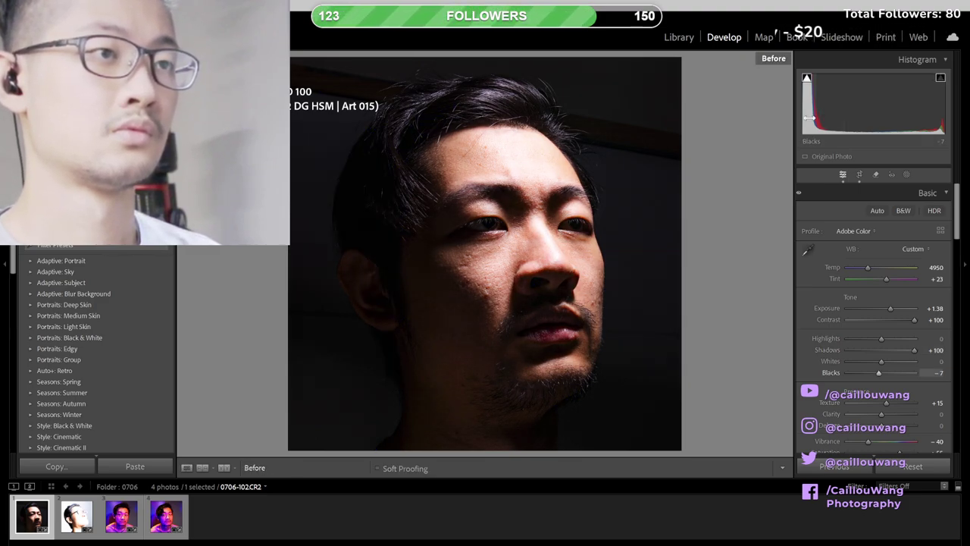
key(backslash)
key(backslash)
key(backslash)
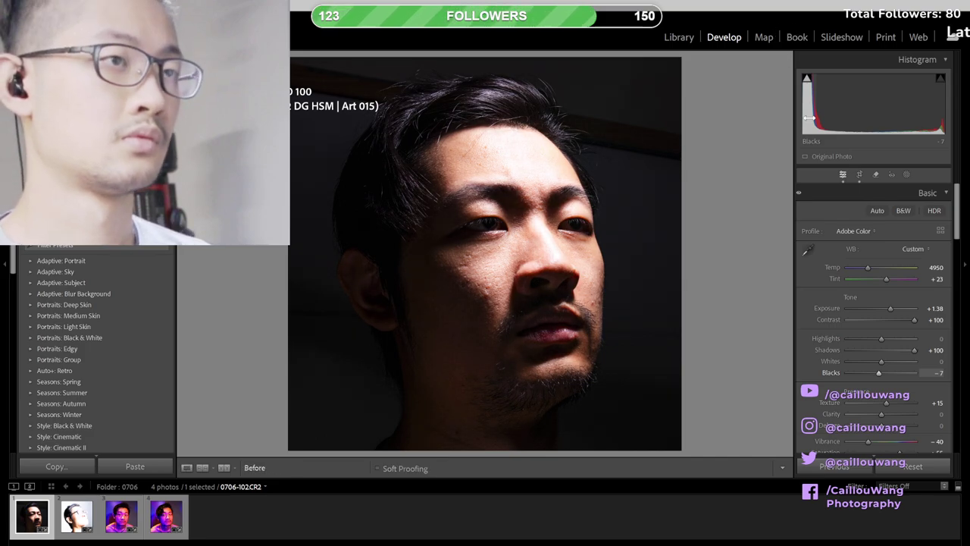
key(backslash)
key(backslash)
key(backslash)
key(backslash)
key(backslash)
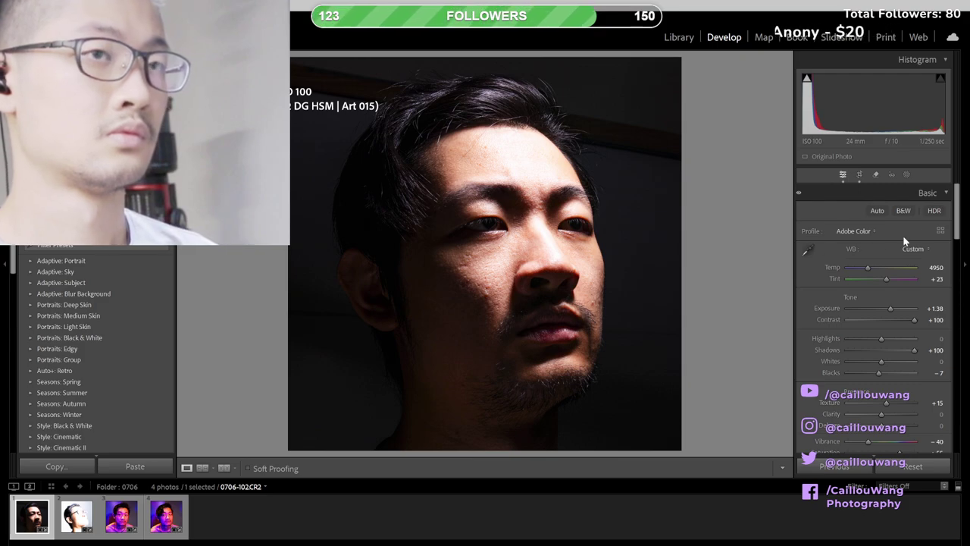
- Set the portrait's white balance temperature to 5000
click(934, 271)
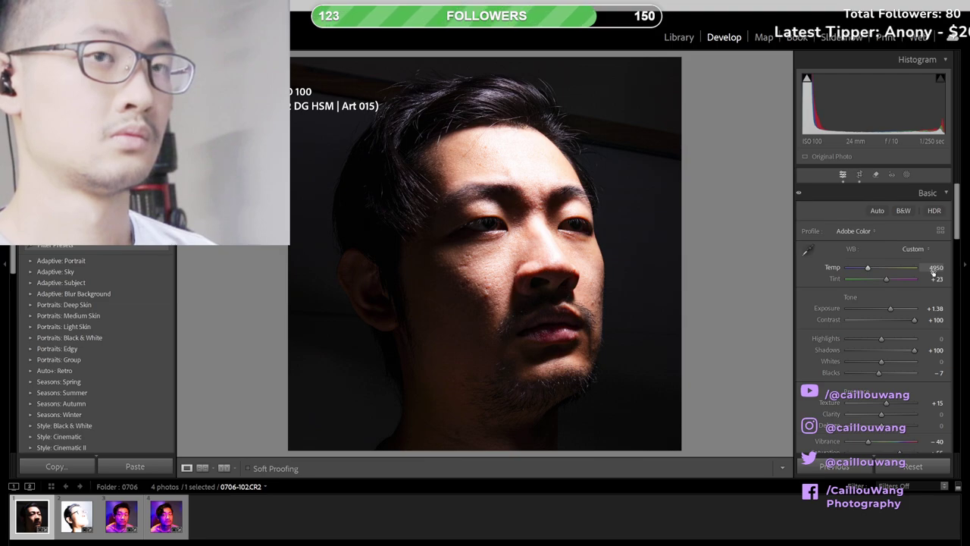
click(933, 269)
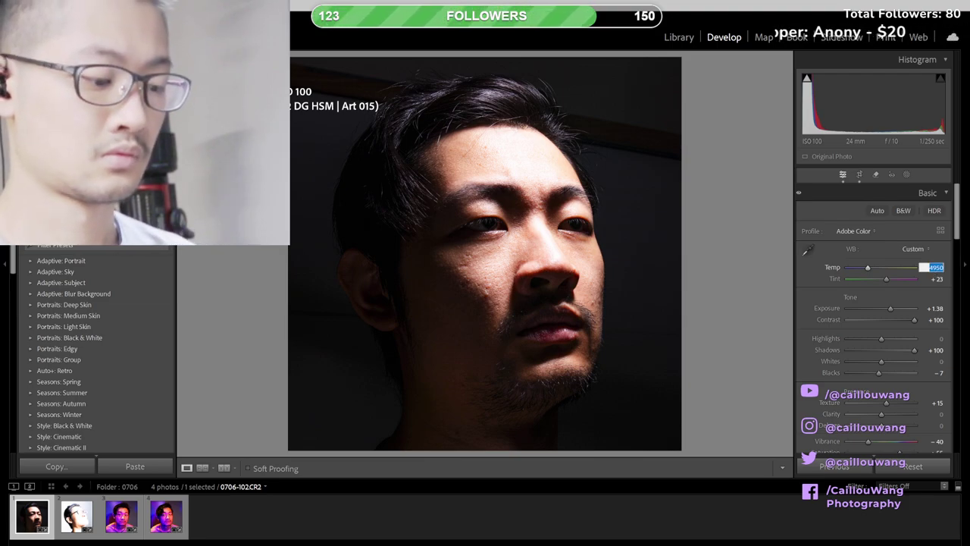
text(5000)
key(Return)
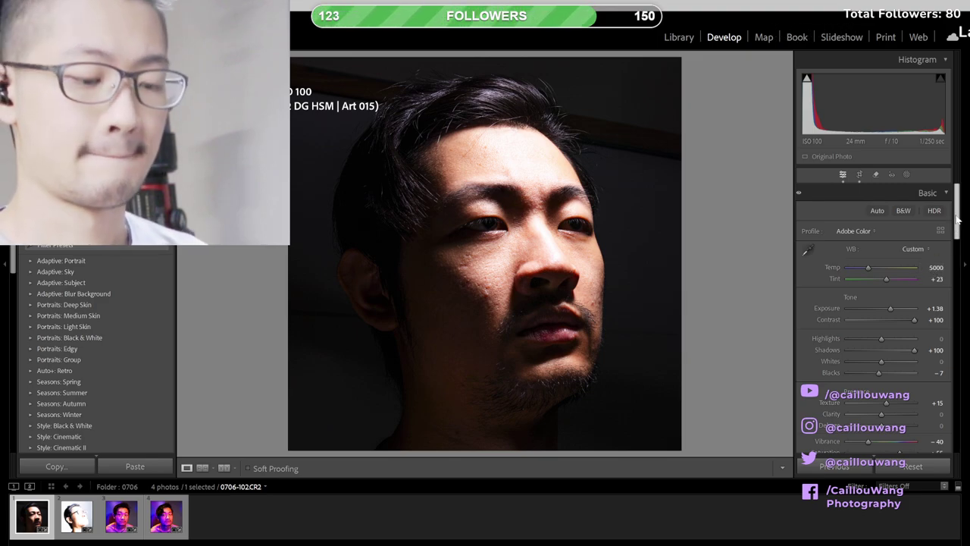
- Compare the before and after views to examine the white balance change, and check the portrait's clipped areas
key(backslash)
key(backslash)
key(backslash)
key(backslash)
key(backslash)
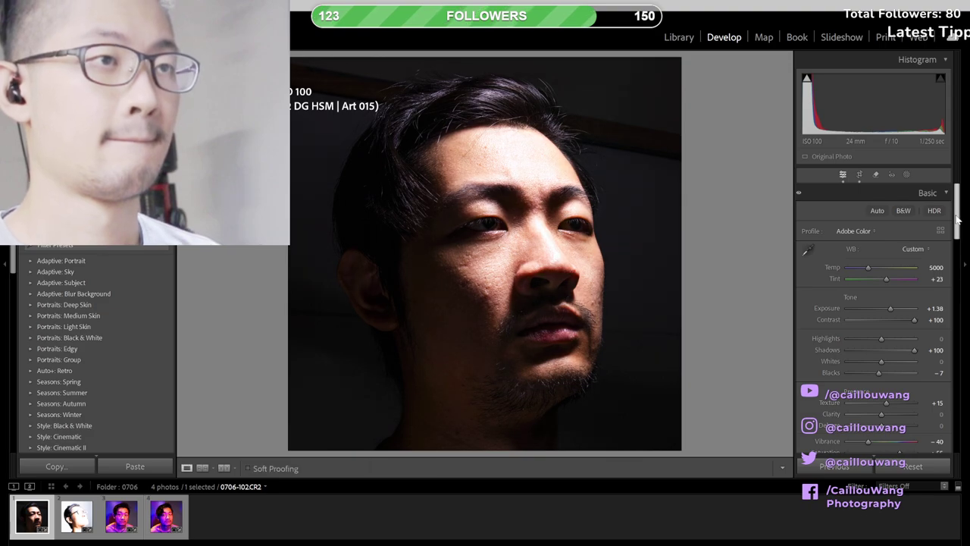
key(backslash)
key(backslash)
key(backslash)
key(backslash)
key(backslash)
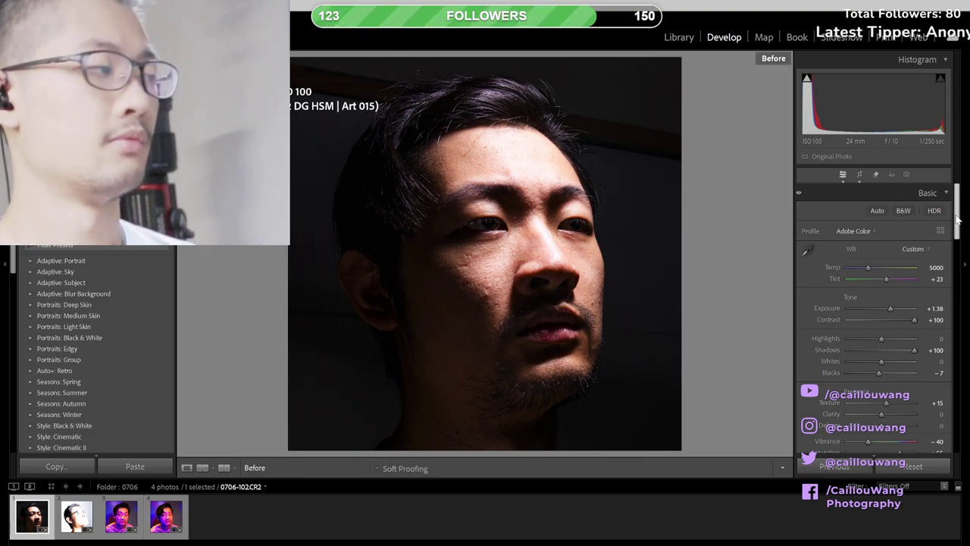
key(j)
key(j)
key(j)
key(j)
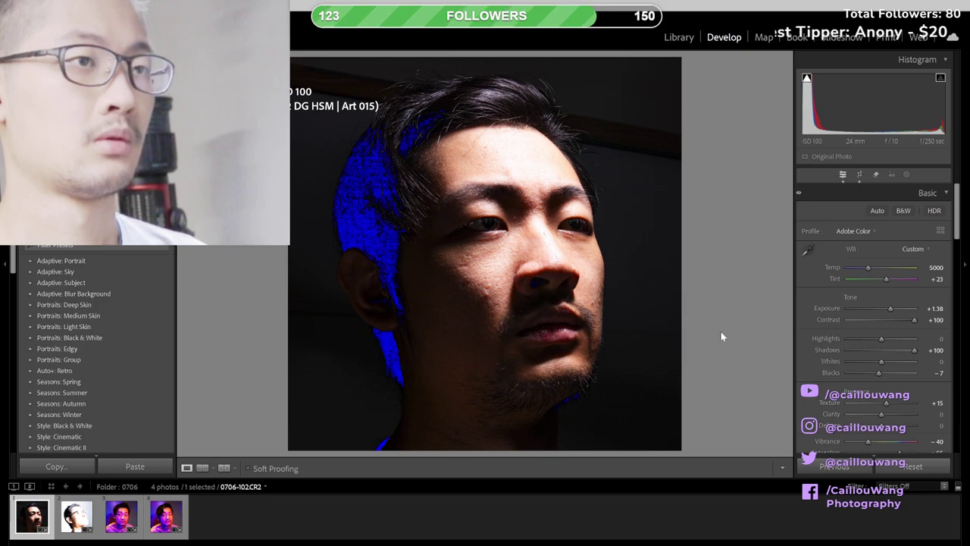
- Compare the dark portrait before and after its edits, with and without clipping warnings, to judge the shadow areas in the hair
key(j)
key(backslash)
key(backslash)
key(j)
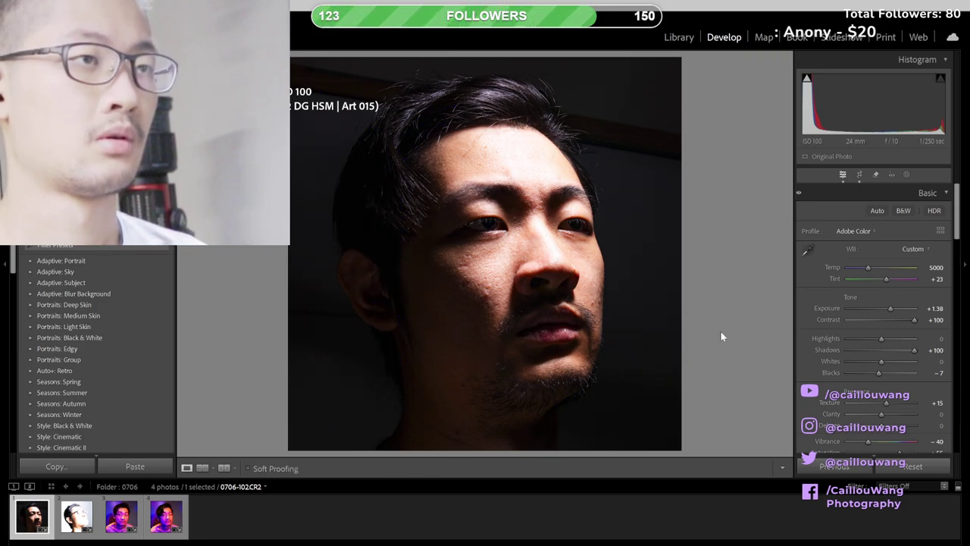
key(backslash)
key(backslash)
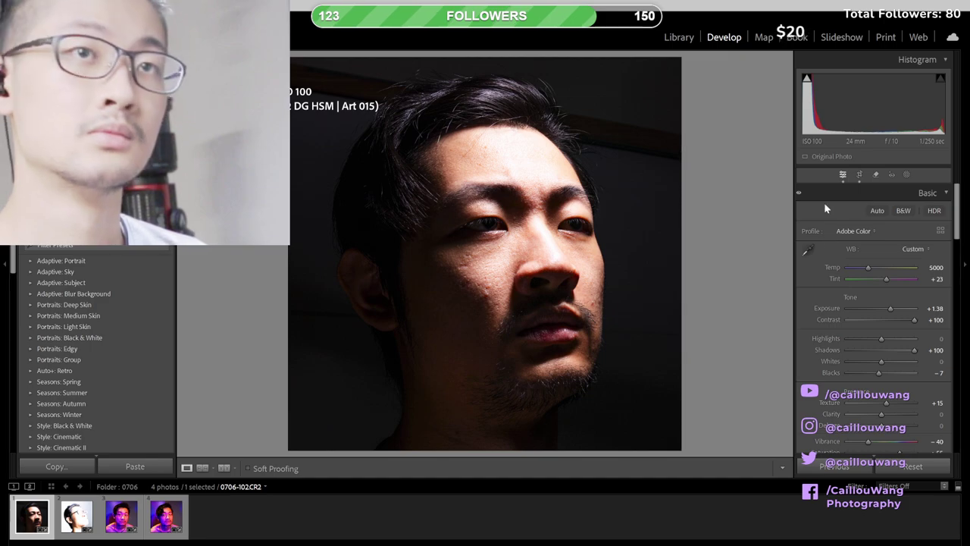
- Lower the portrait's Shadows to +59 and reset its Blacks to 0, checking the clipping warnings over the hair
mouse_move(819, 106)
mouse_down()
mouse_move(797, 106)
mouse_move(809, 106)
mouse_up()
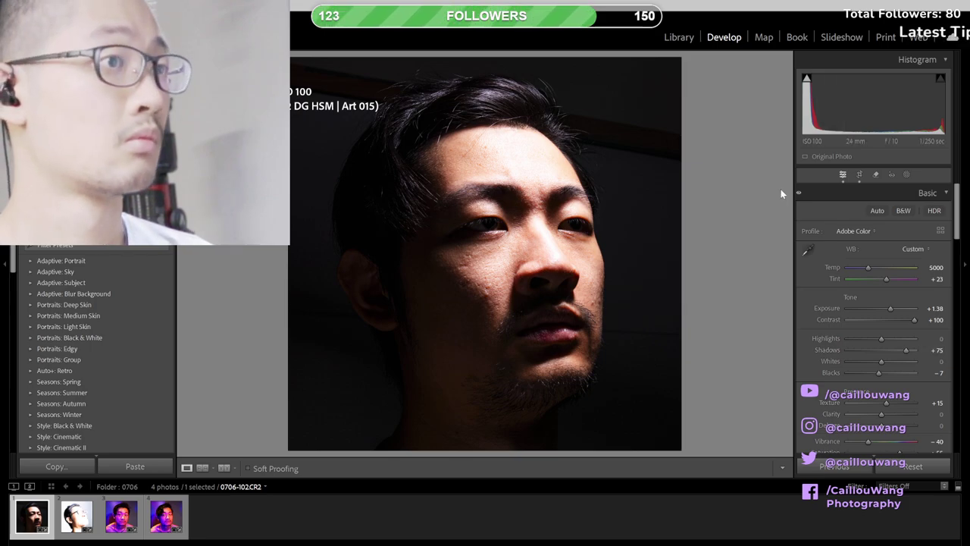
key(backslash)
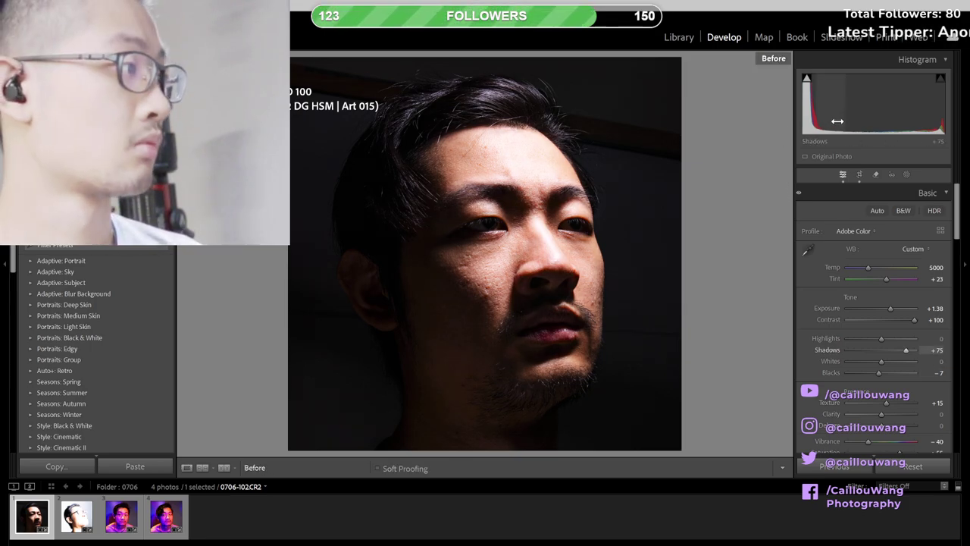
key(backslash)
key(j)
drag(813, 107, 832, 113)
double_click(811, 125)
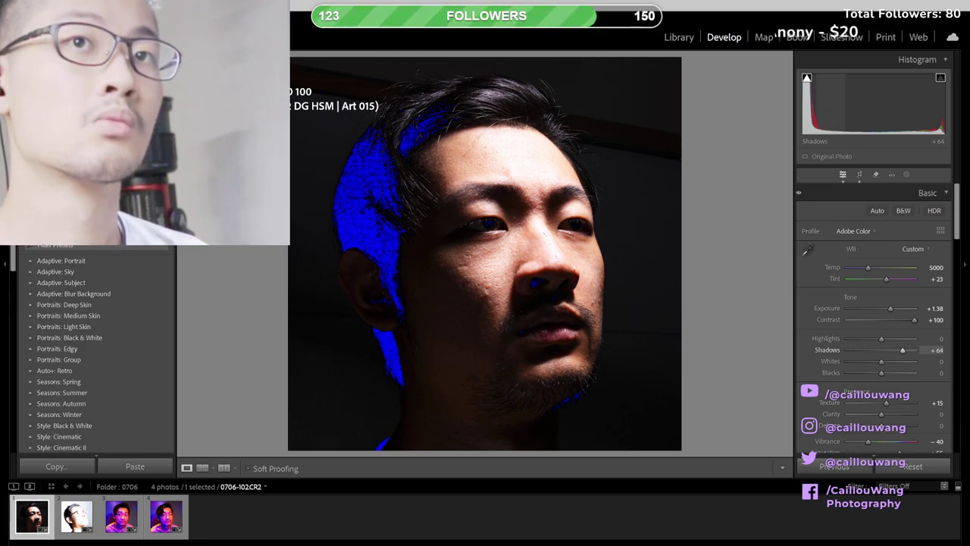
drag(831, 114, 829, 114)
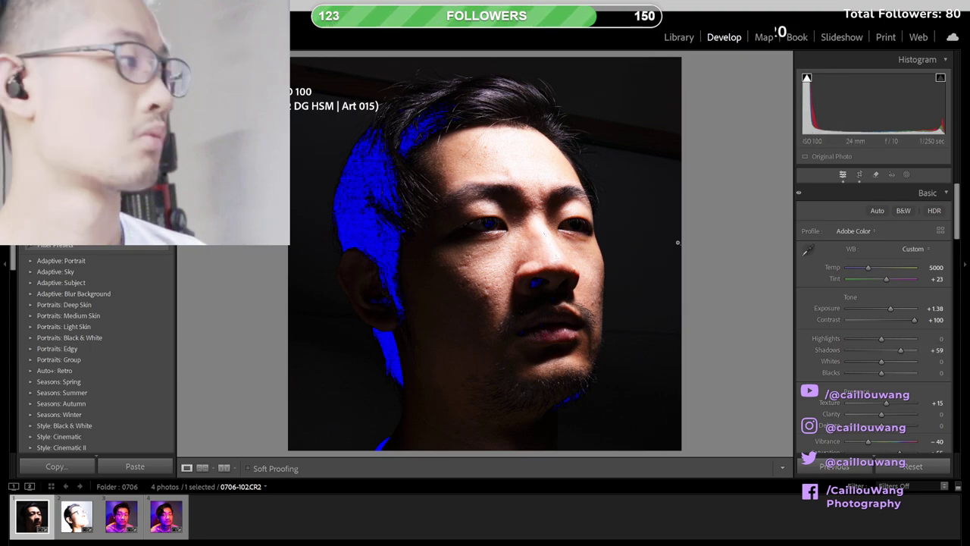
- Alternate repeatedly between the before and after views to examine how the shadow and black adjustments affect the face and background
key(backslash)
key(backslash)
key(backslash)
key(j)
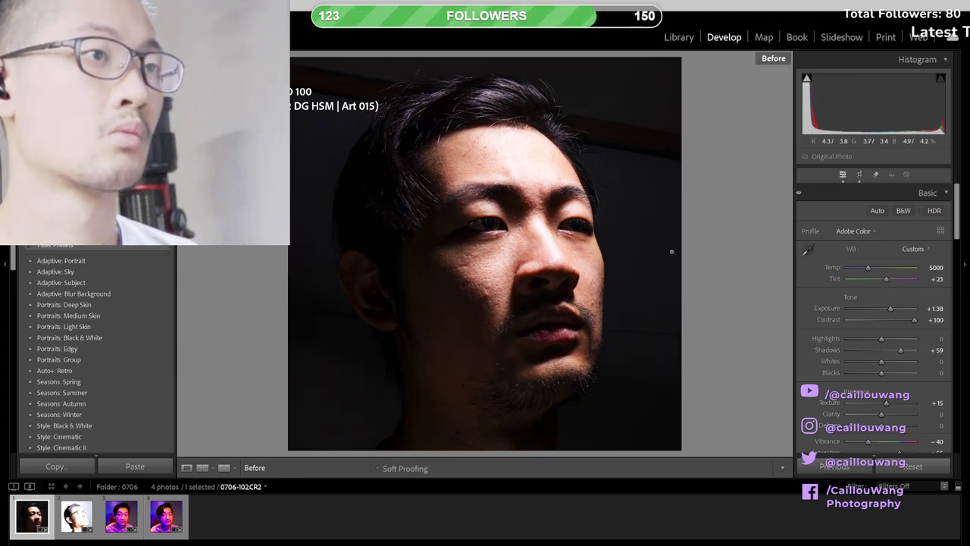
key(backslash)
key(backslash)
key(backslash)
key(backslash)
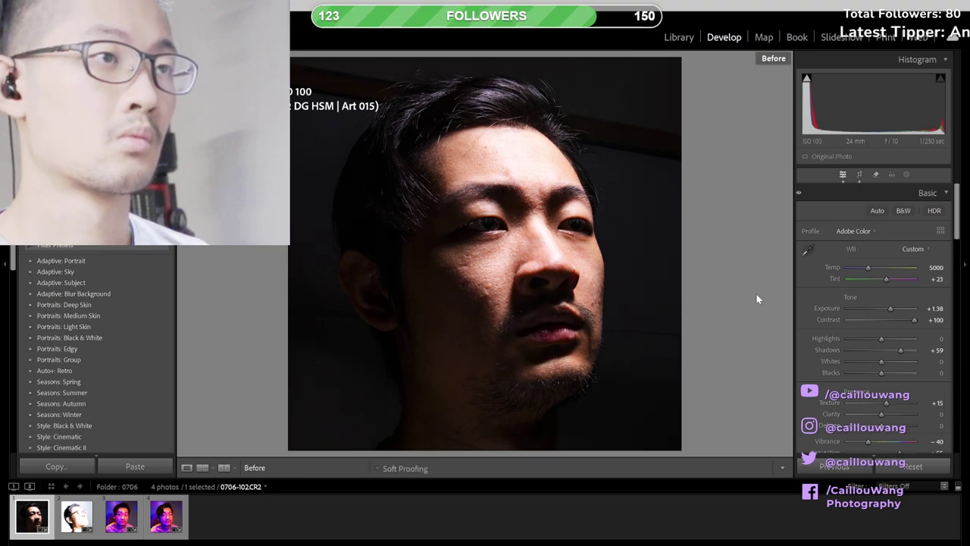
key(backslash)
key(backslash)
key(backslash)
key(backslash)
key(backslash)
key(backslash)
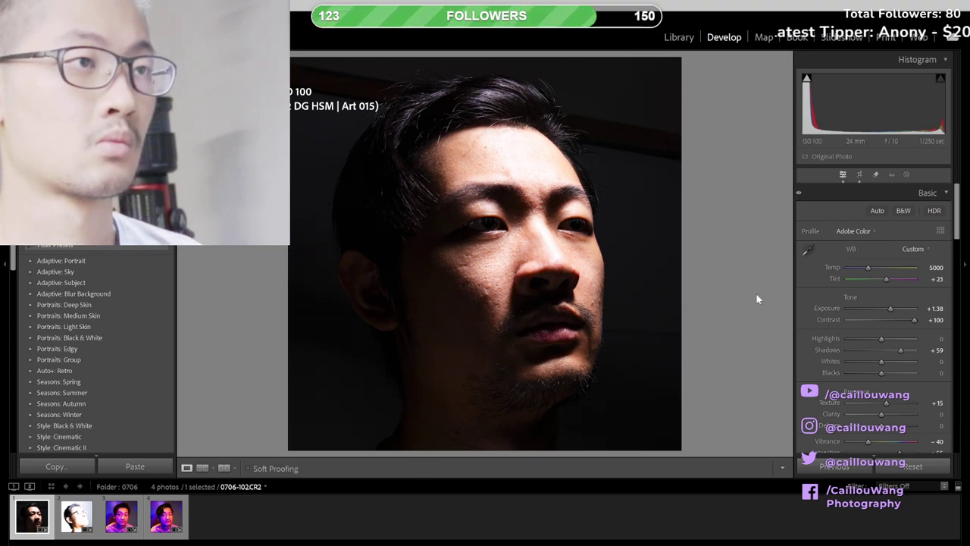
key(backslash)
key(backslash)
key(backslash)
key(backslash)
key(backslash)
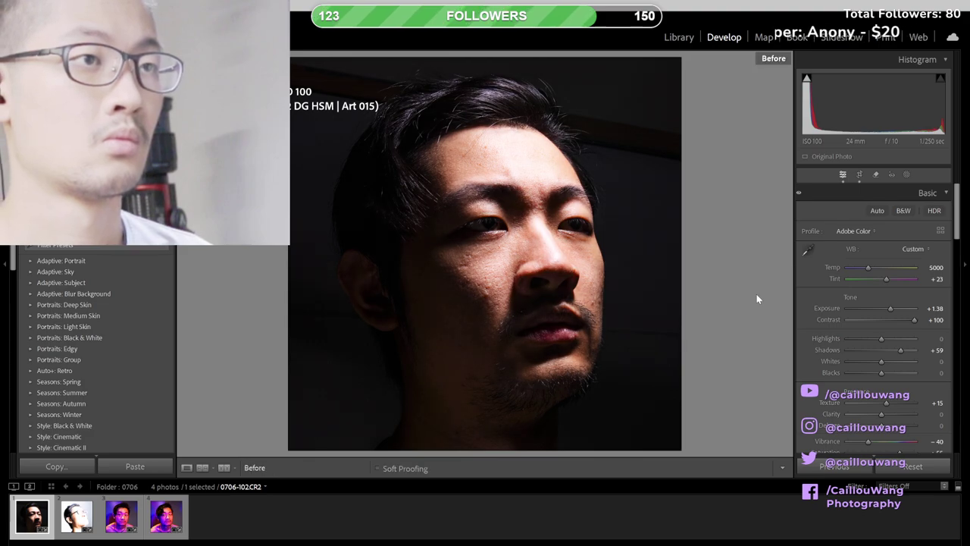
key(backslash)
key(backslash)
key(backslash)
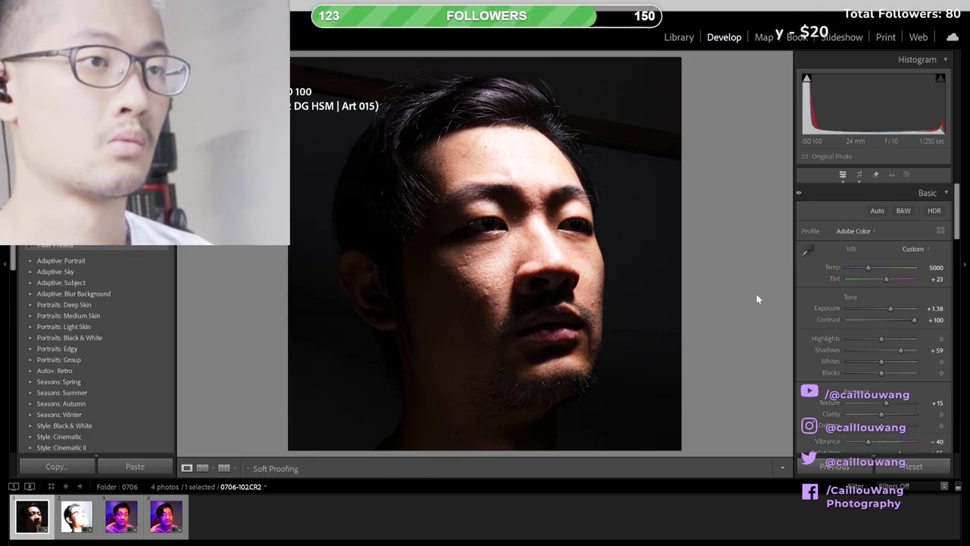
key(backslash)
key(backslash)
key(backslash)
key(backslash)
key(backslash)
key(backslash)
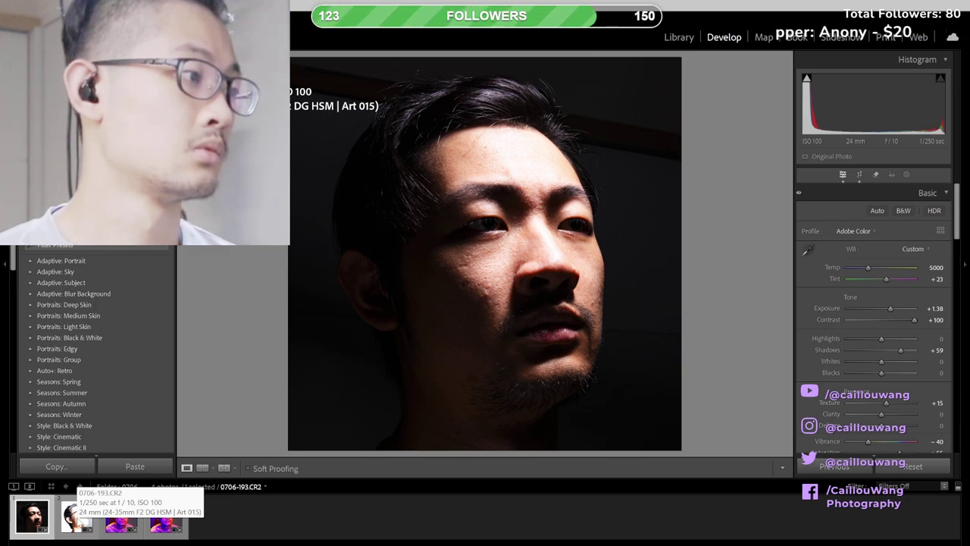
- Open 0706-193.CR2 and try to remove the two horizontal wall lines beside the face with the Remove tool at size 10
click(76, 516)
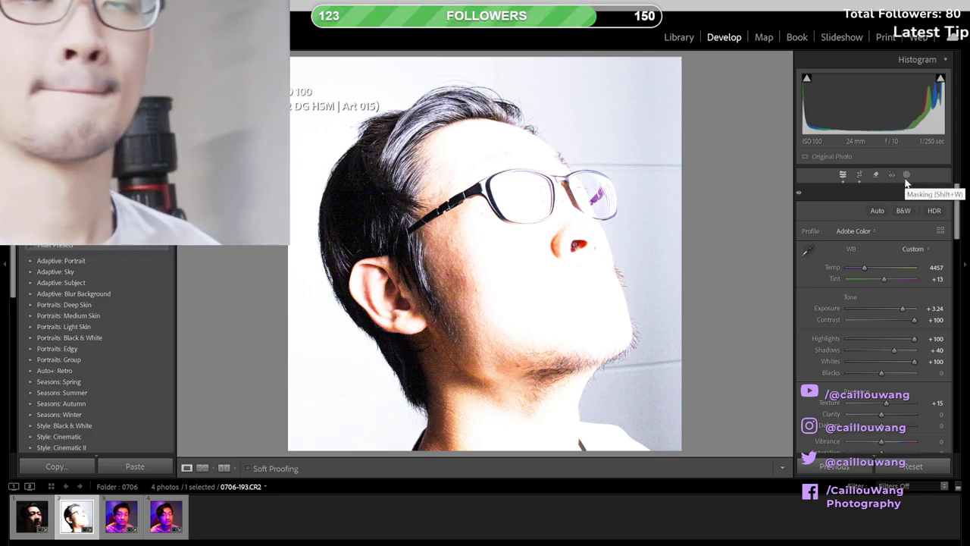
click(875, 175)
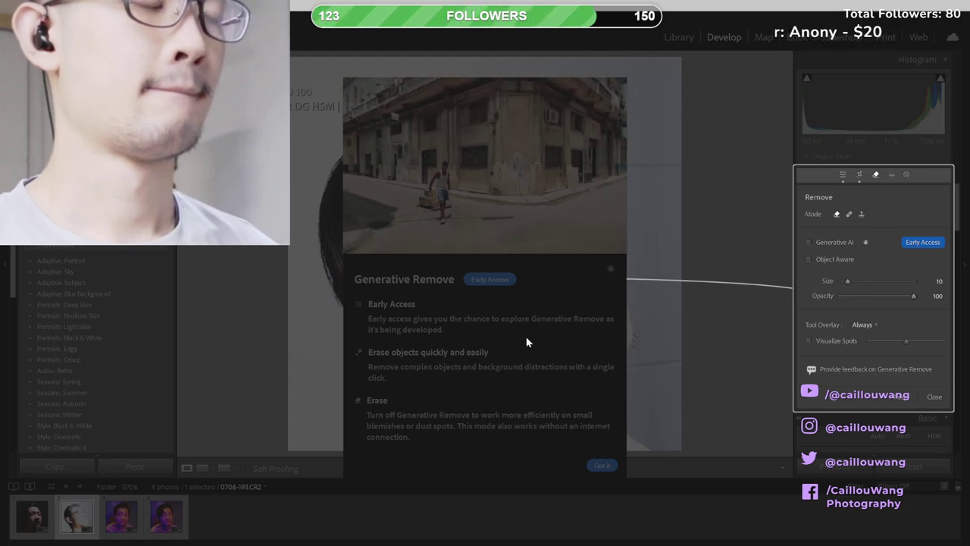
click(601, 465)
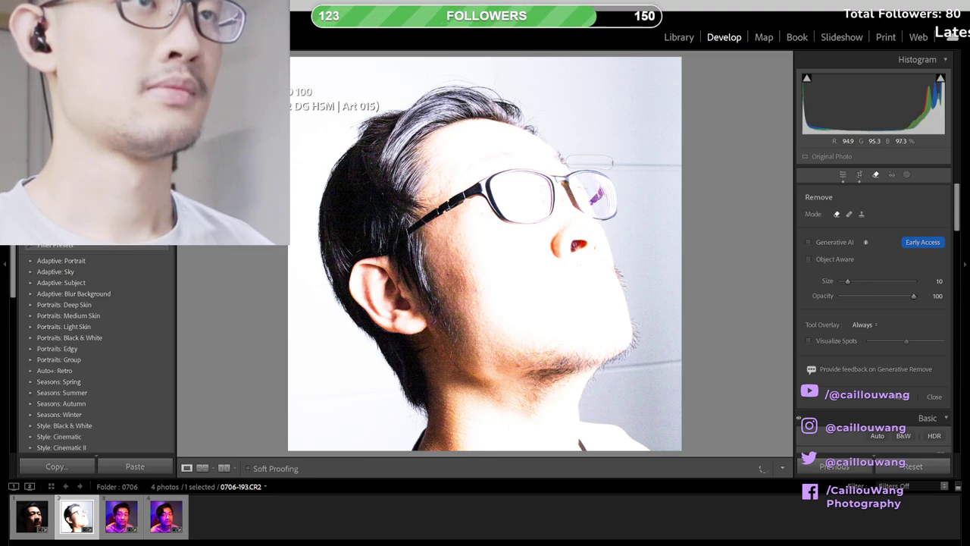
drag(608, 162, 685, 164)
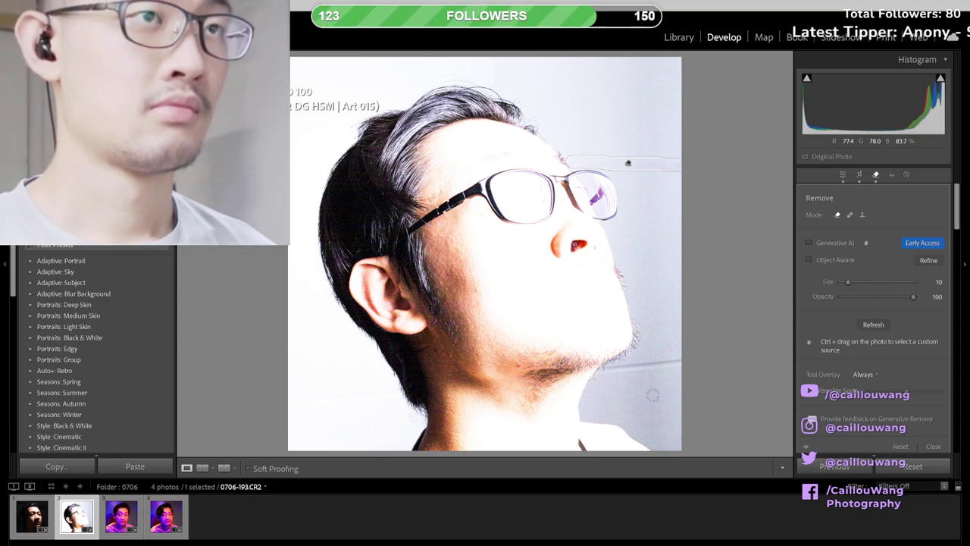
drag(610, 371, 671, 360)
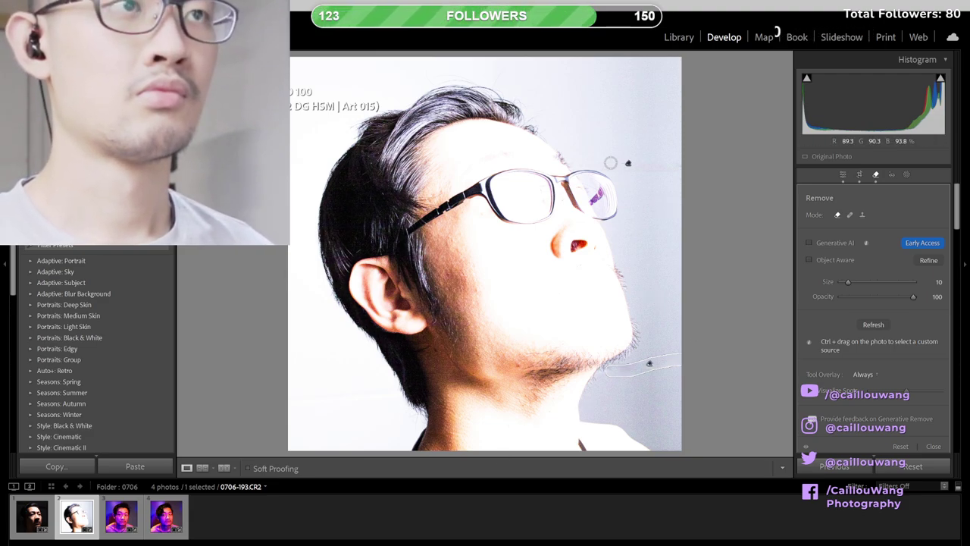
drag(600, 164, 626, 165)
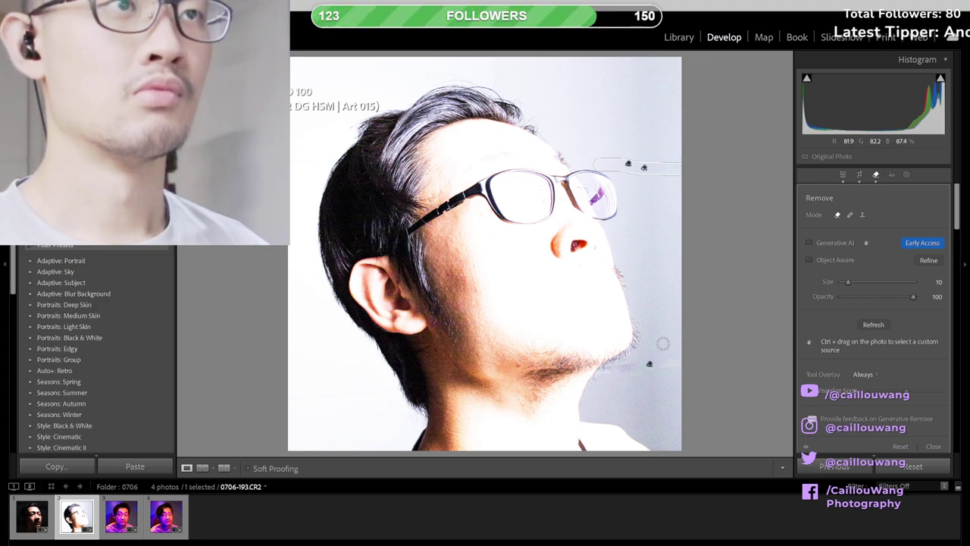
click(619, 372)
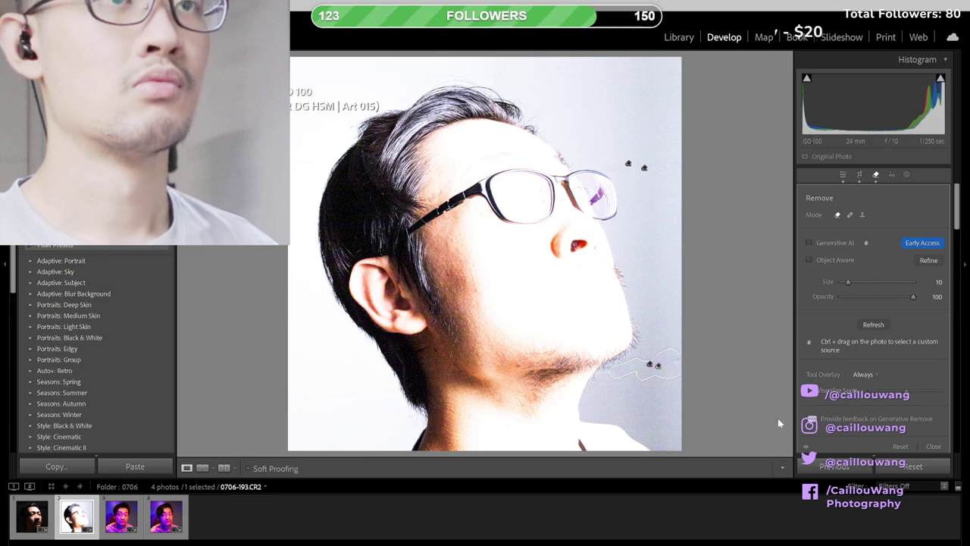
- Try Generative AI removal on the lower wall line, agreeing to the user guidelines, and choose the second of three variations
click(821, 244)
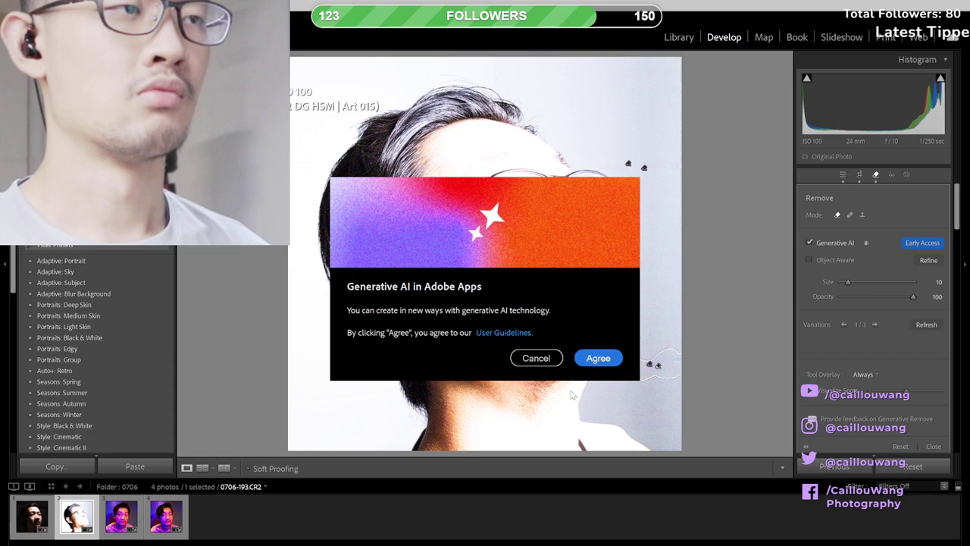
click(598, 357)
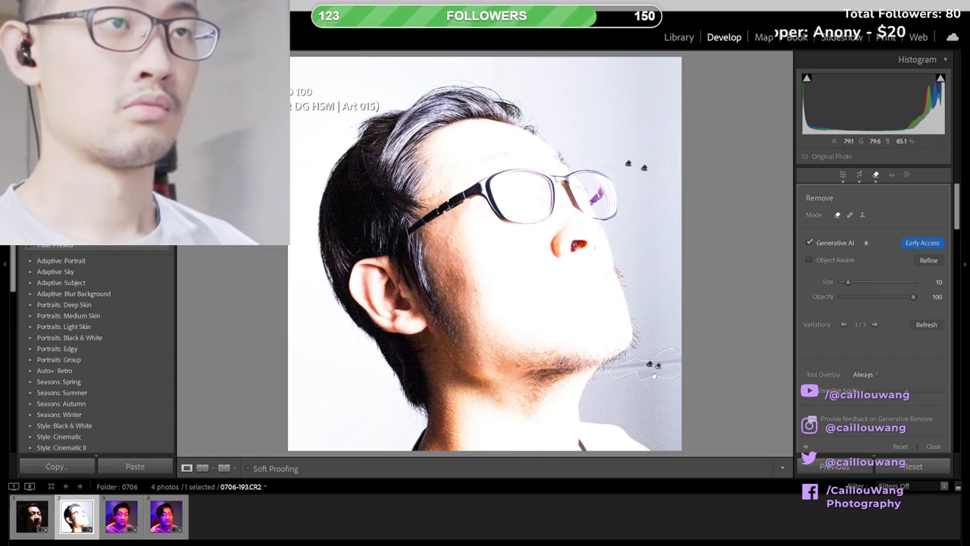
click(631, 378)
mouse_move(631, 377)
mouse_down()
mouse_move(634, 401)
mouse_move(628, 374)
mouse_up()
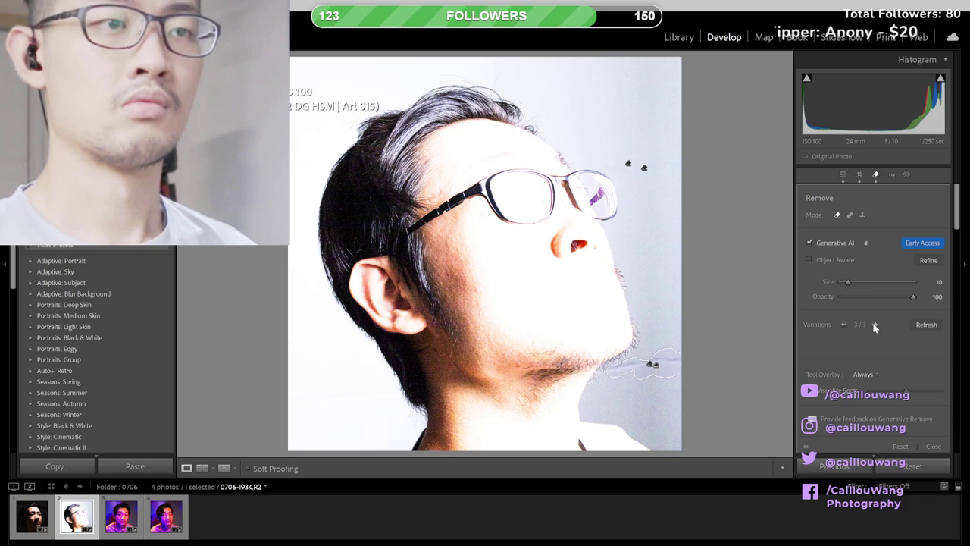
click(842, 323)
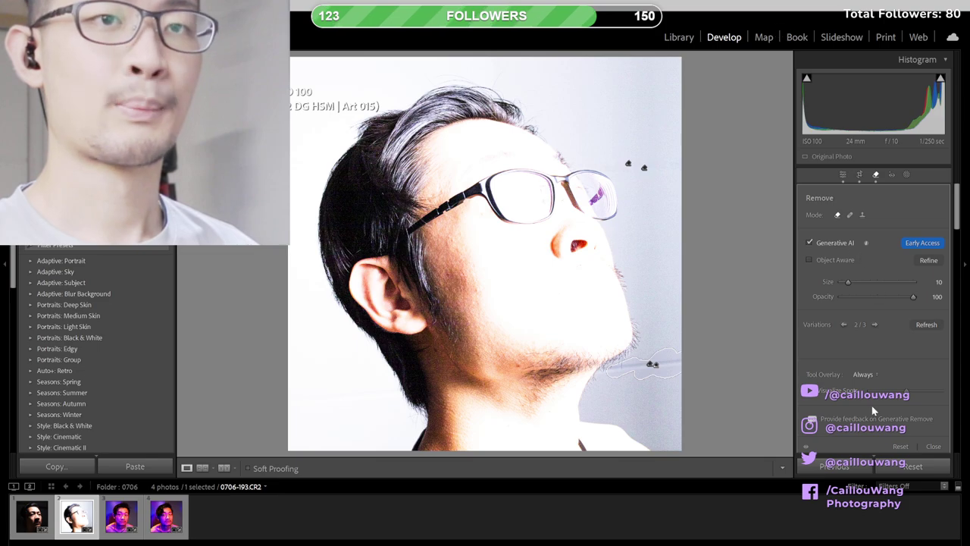
- Toggle Visualize Spots on and off to inspect the background of 0706-193.CR2 for leftover marks
scroll(873, 410, down, 3)
scroll(862, 433, up, 3)
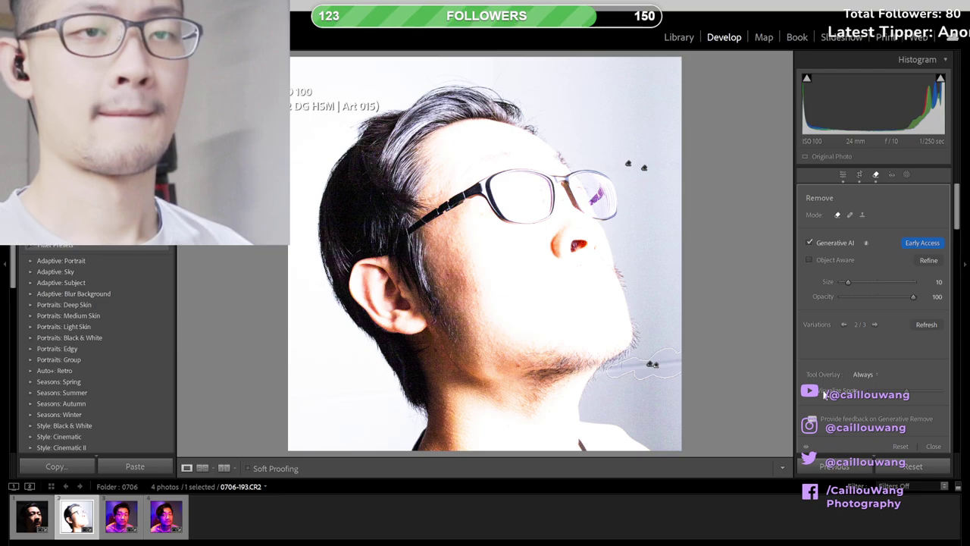
click(825, 393)
click(825, 392)
click(825, 393)
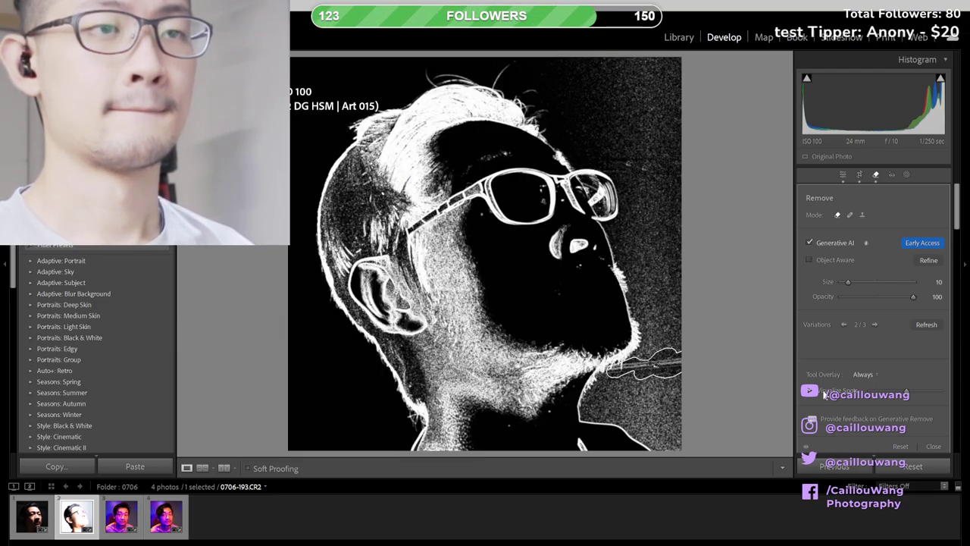
click(824, 392)
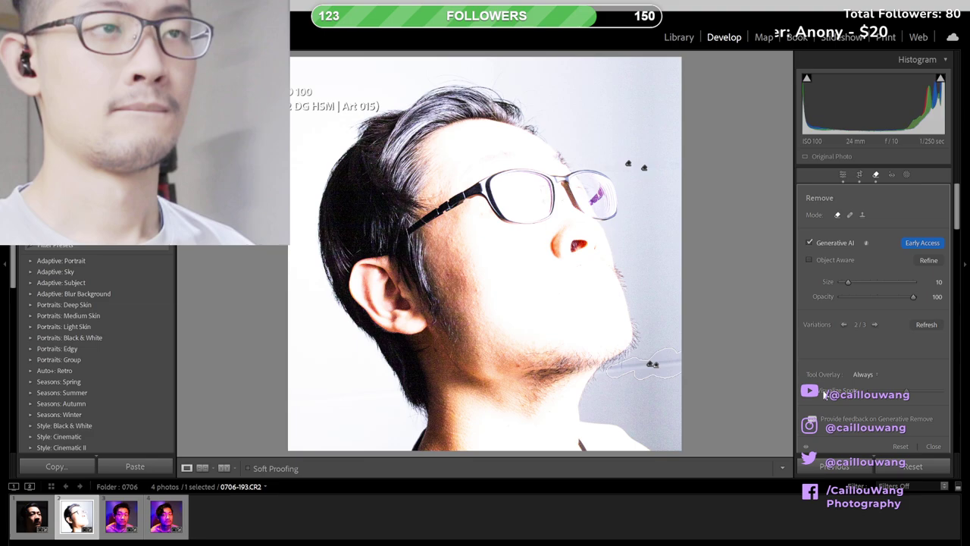
- Delete the removal spots over the upper and lower wall lines
click(644, 168)
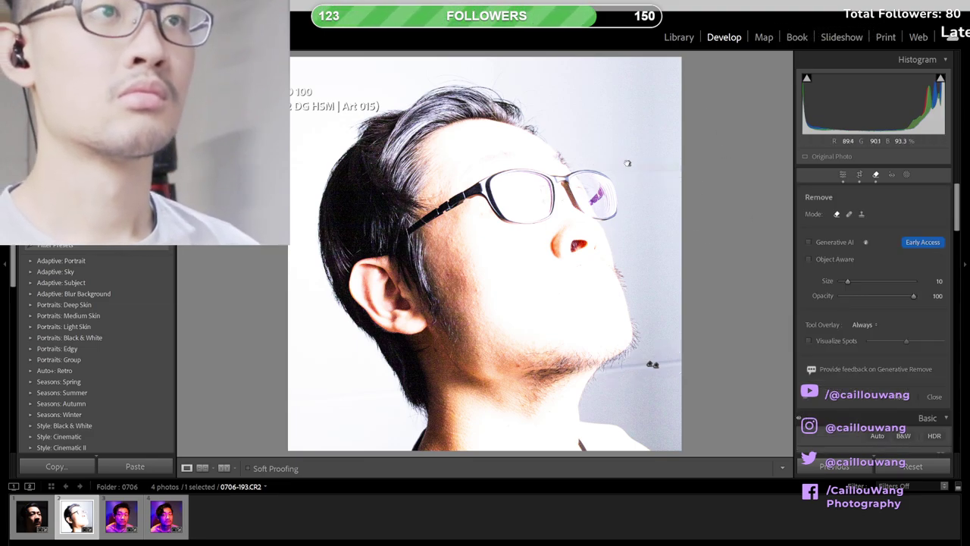
click(651, 365)
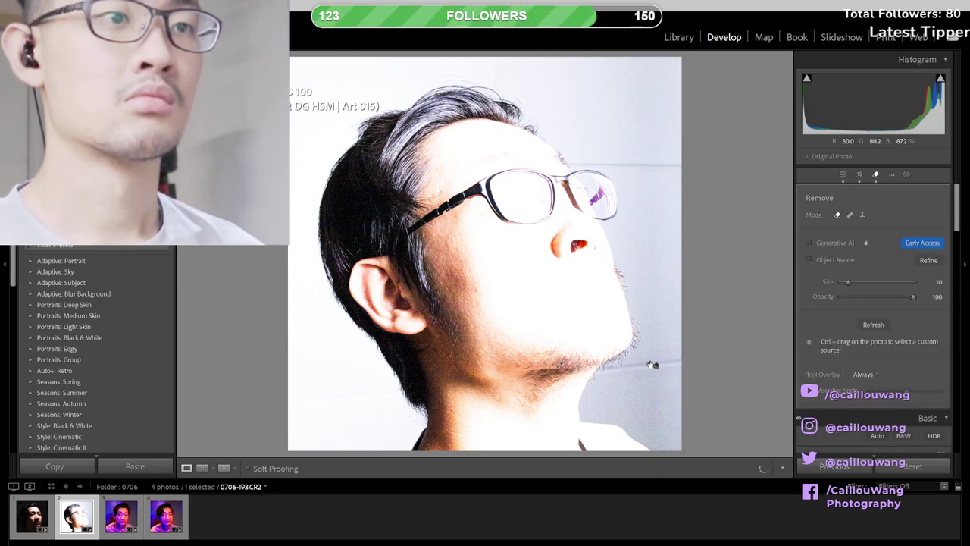
key(Delete)
click(657, 366)
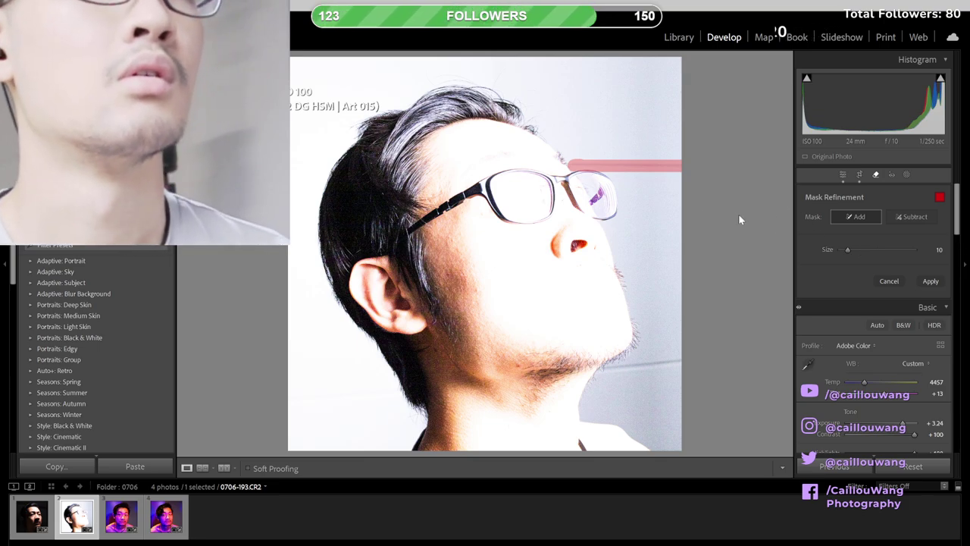
- Try to remove the upper and lower wall lines beside the face with Generative AI, applying a brushed mask over each
click(931, 281)
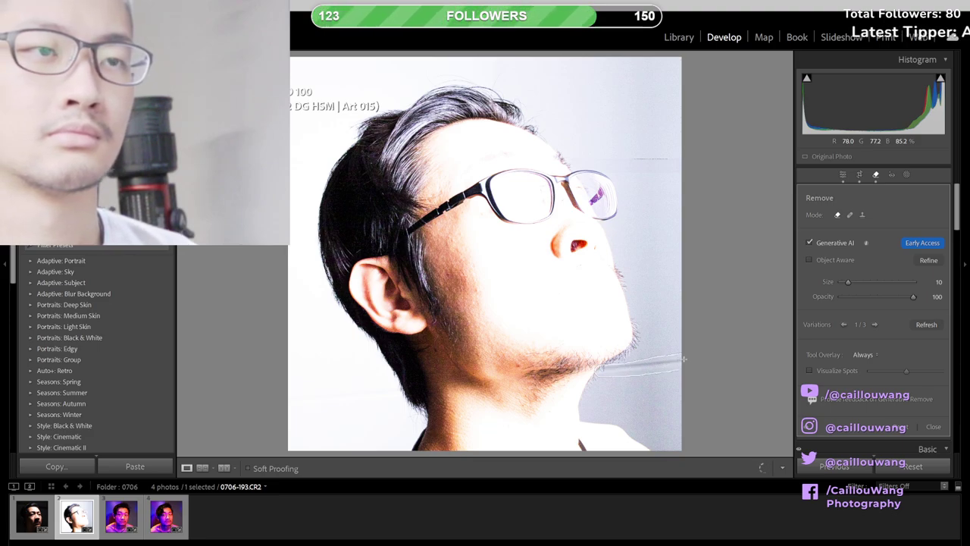
drag(604, 370, 605, 370)
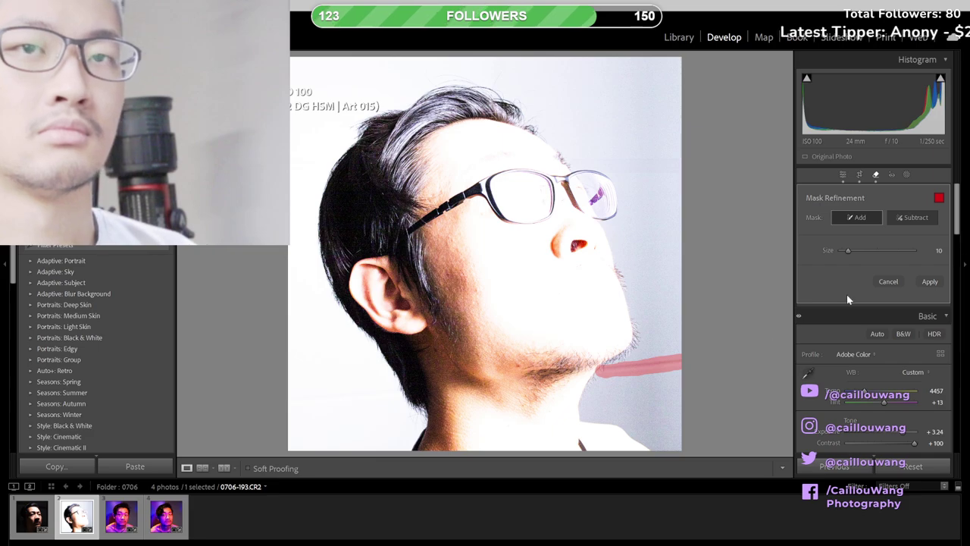
click(928, 281)
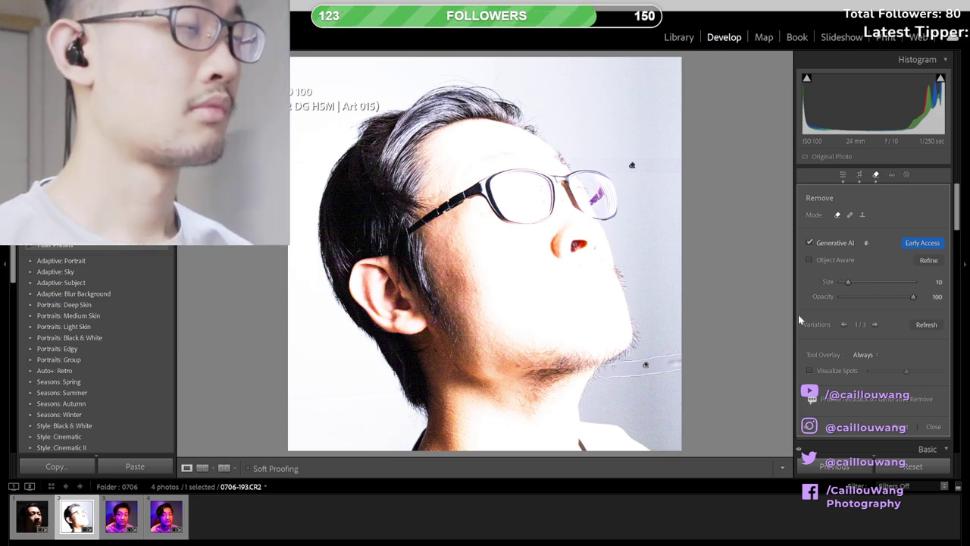
- Undo the generative removals on 0706-193.CR2 and return to the dark portrait 0706-102.CR2
key(ctrl+z)
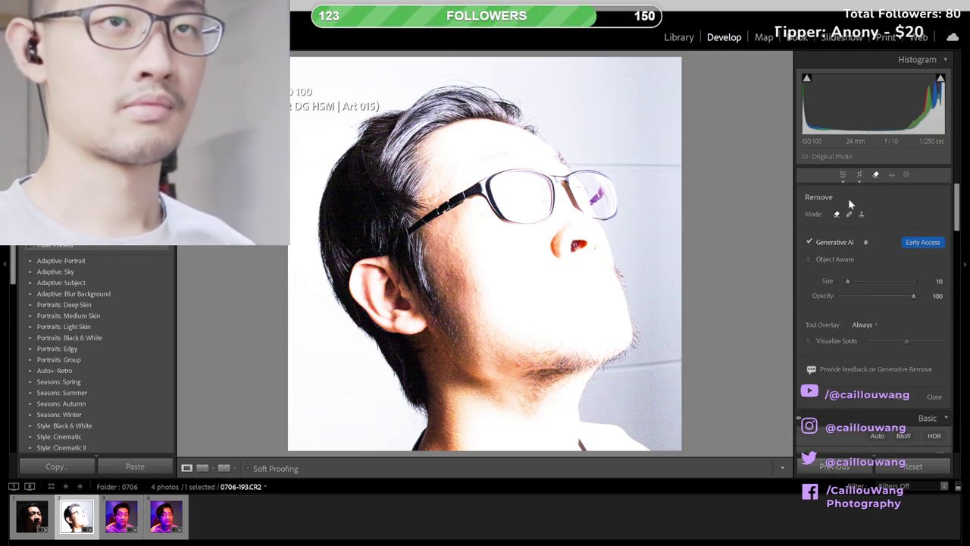
click(843, 175)
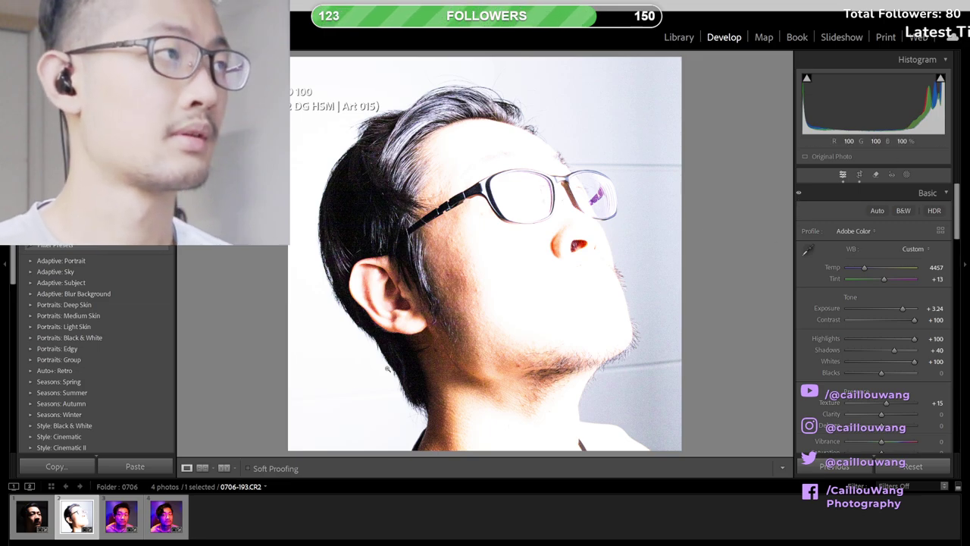
click(43, 520)
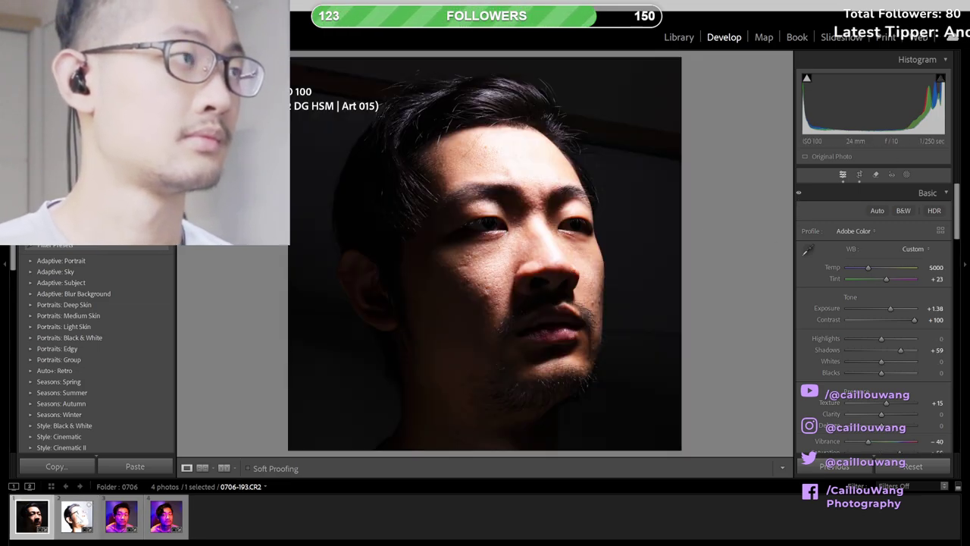
- Return to the bright portrait 0706-193.CR2, tighten its 1 x 1 crop slightly and shift the photo within the frame
click(76, 516)
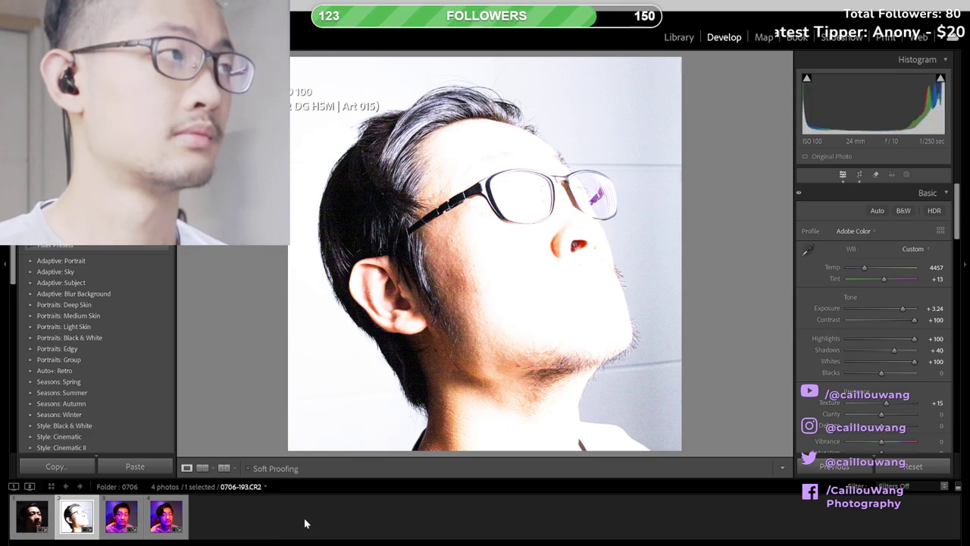
click(27, 519)
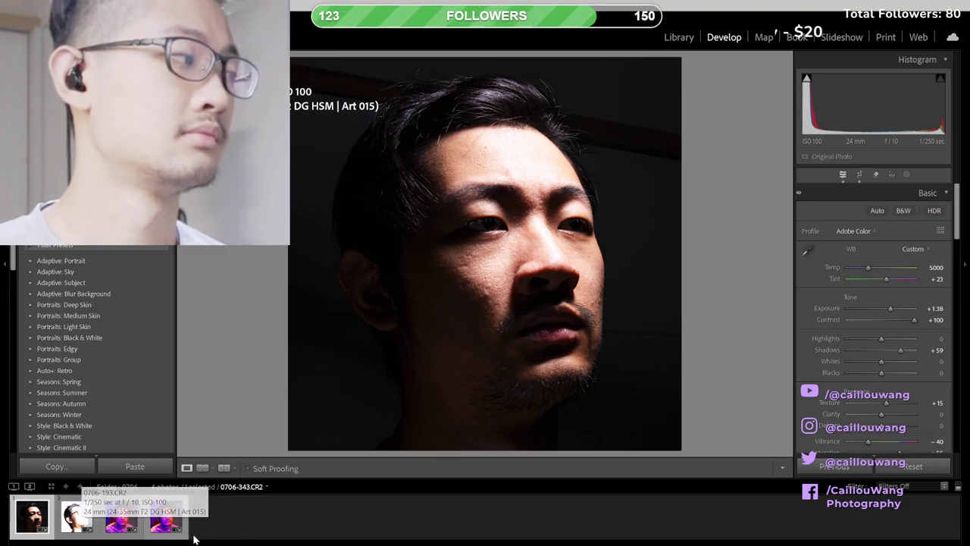
click(76, 515)
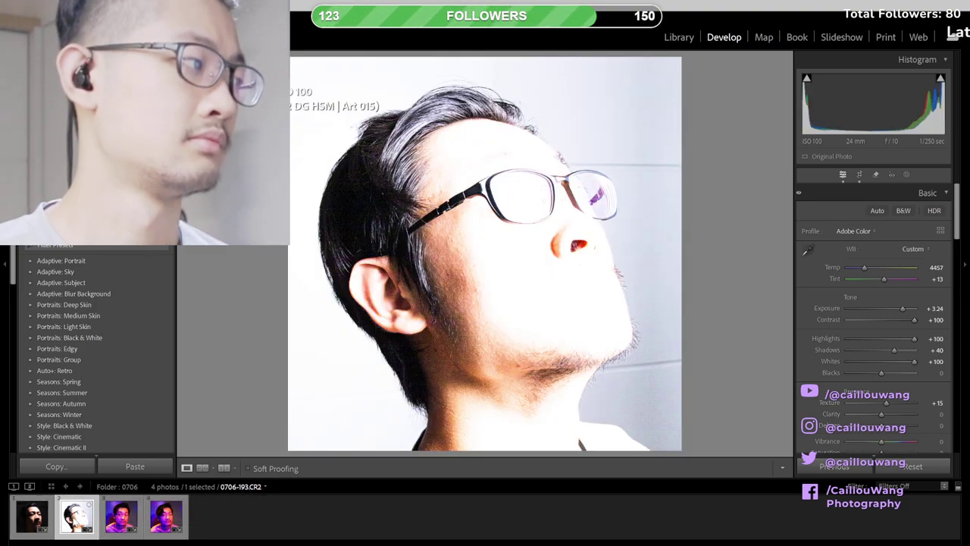
click(859, 174)
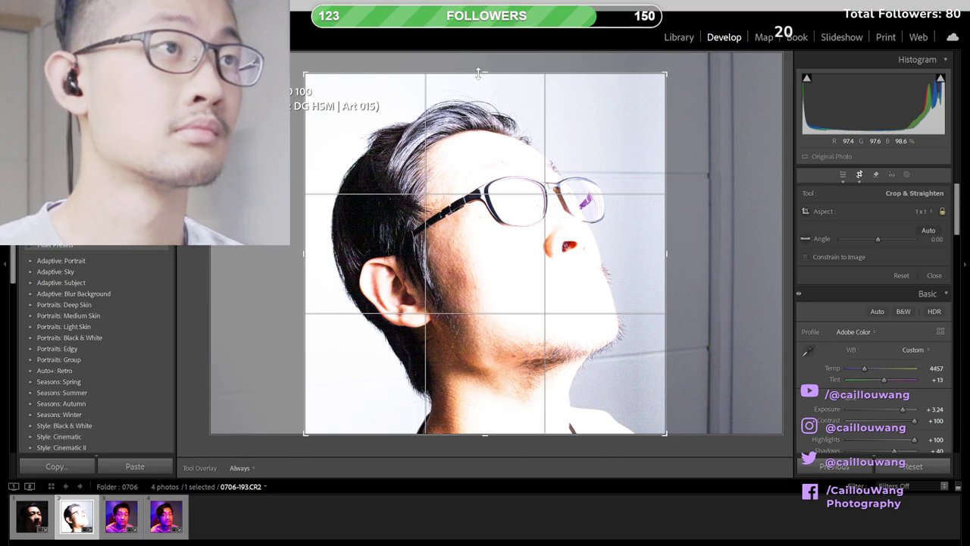
drag(478, 73, 478, 78)
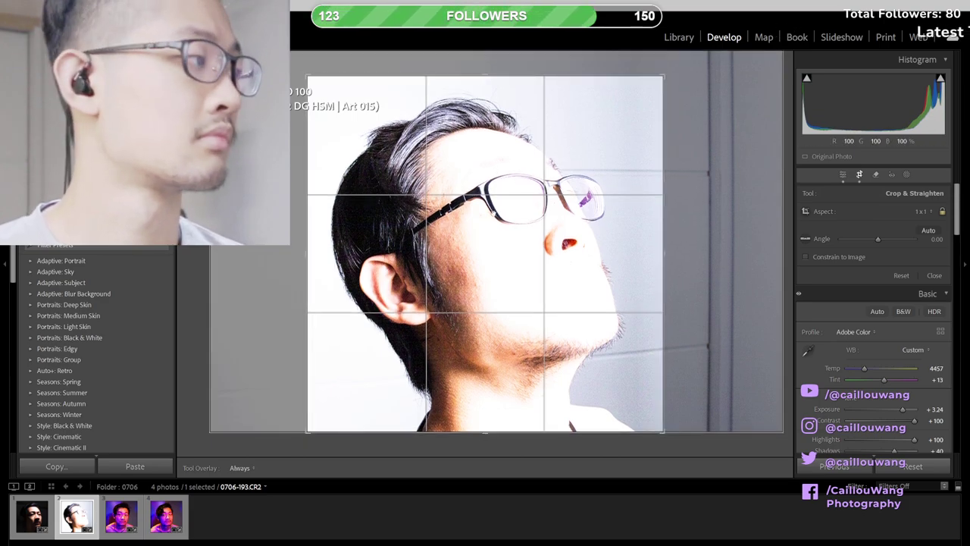
mouse_move(493, 214)
mouse_down()
mouse_move(460, 216)
mouse_move(486, 220)
mouse_up()
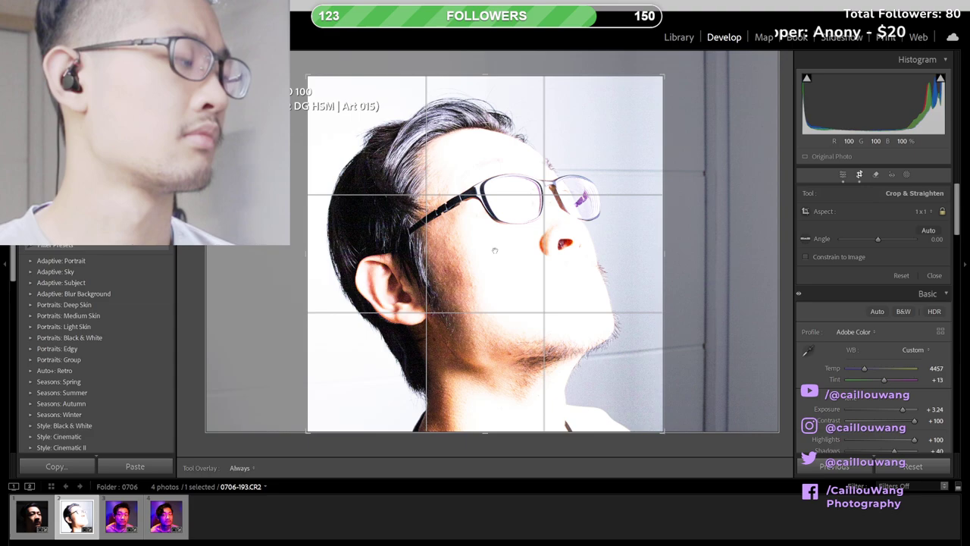
key(Return)
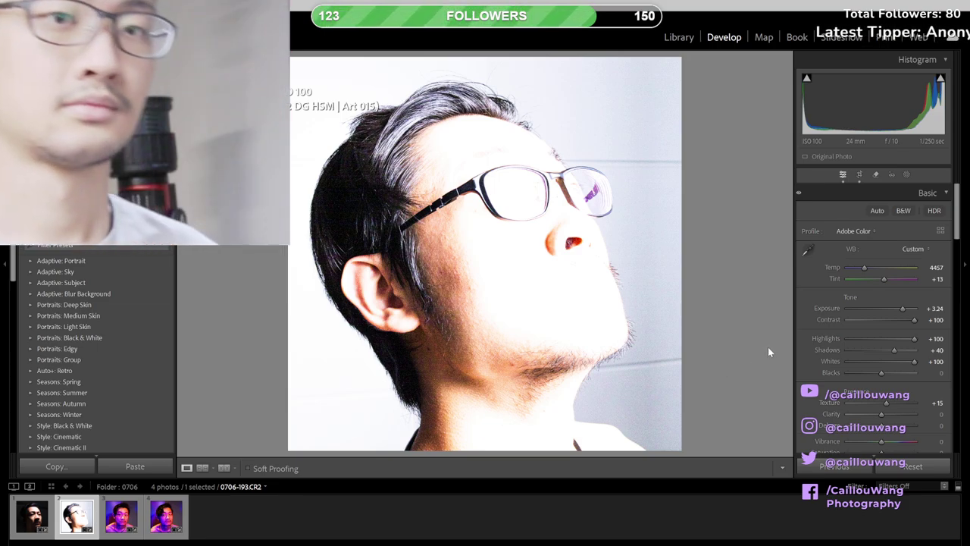
- Try Vibrance at both extremes on 0706-193.CR2 and enter a value of −50
scroll(875, 424, down, 2)
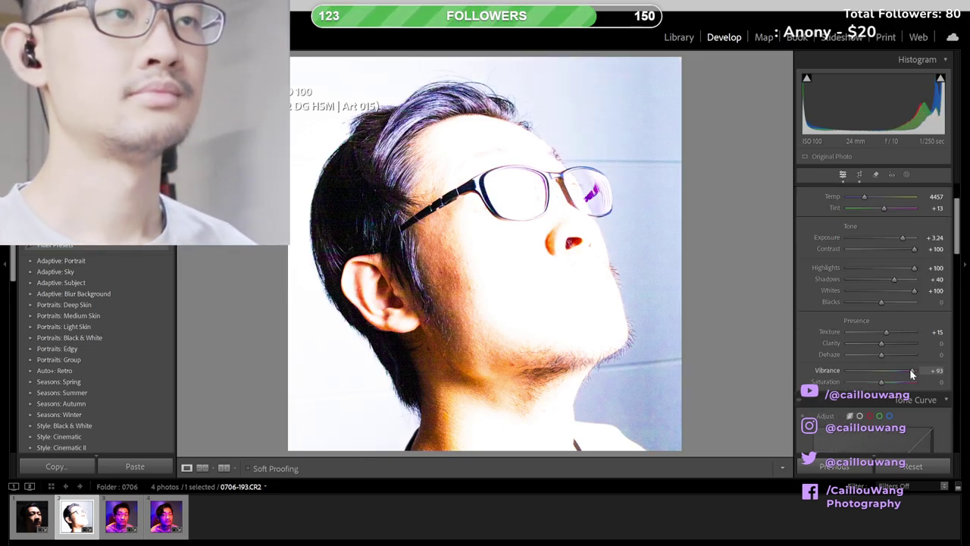
drag(909, 368, 858, 371)
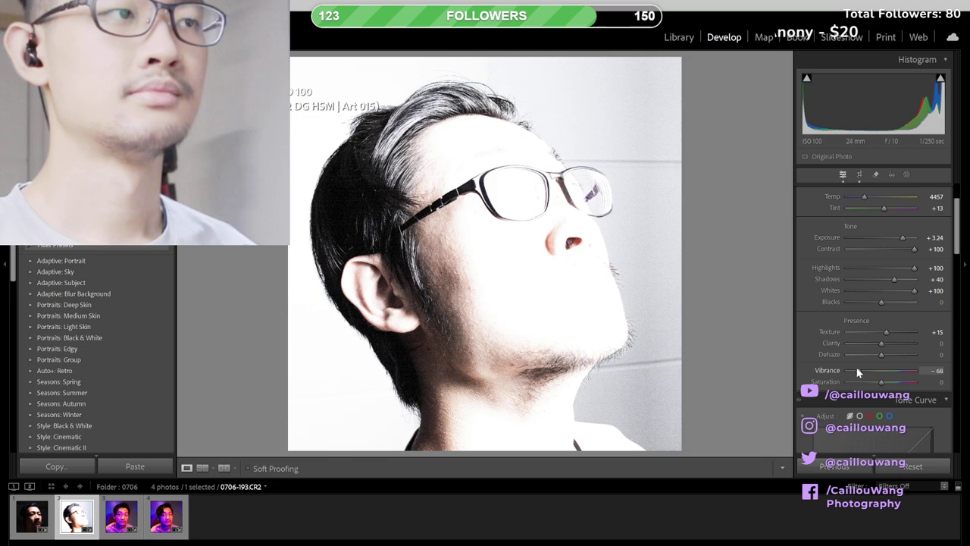
click(930, 370)
text(-50)
key(Return)
- Try the Saturation of 0706-193.CR2 at +40 and at +50
click(931, 370)
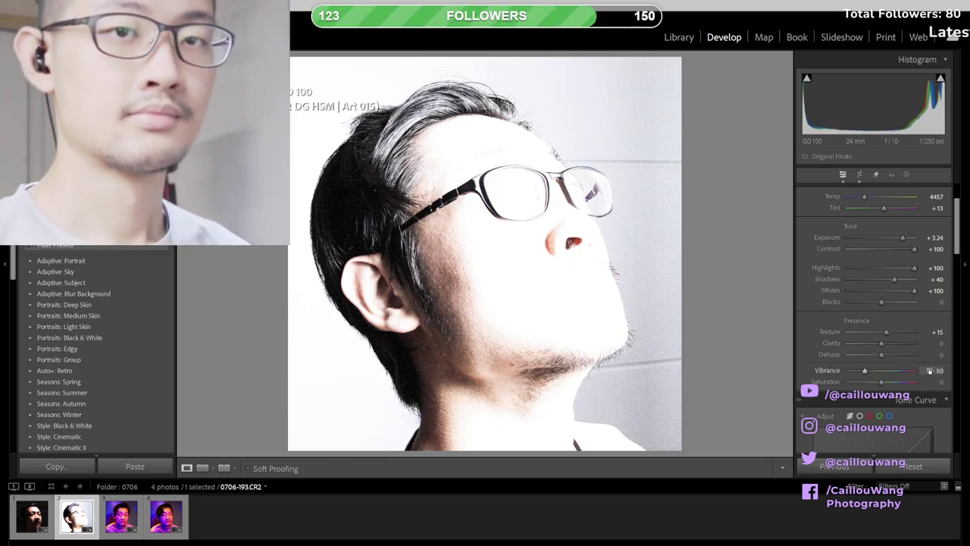
key(Tab)
text(40)
key(Return)
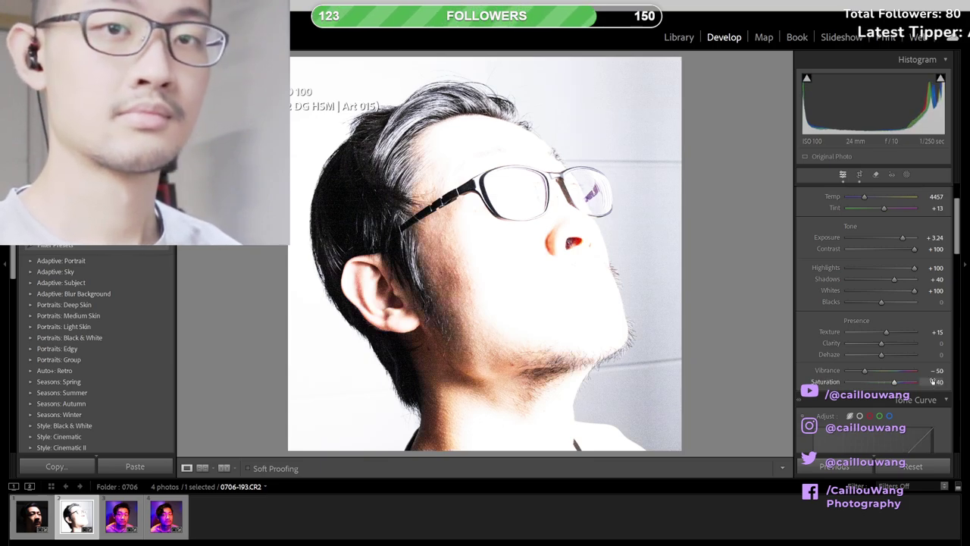
click(932, 383)
text(50)
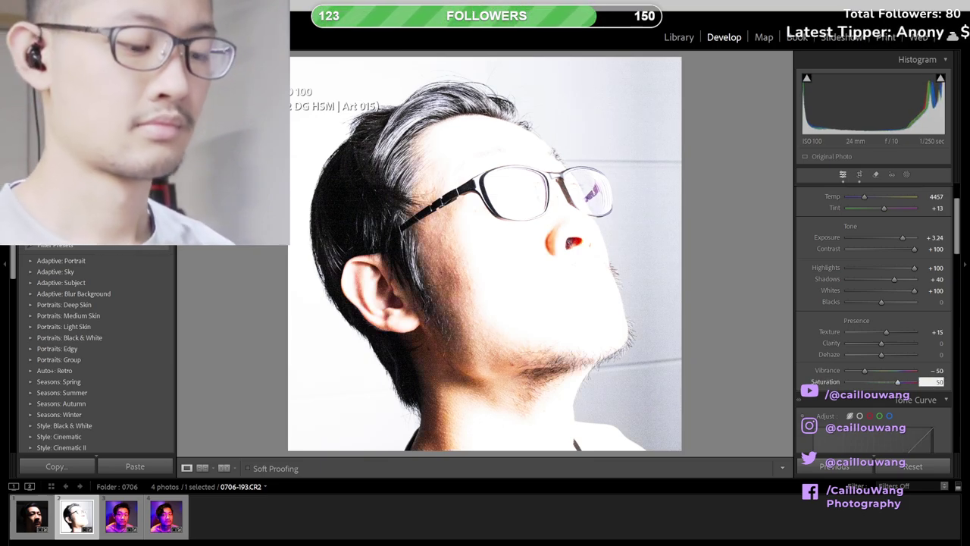
key(Return)
- Set Vibrance to −25 and Saturation to +35 on 0706-193.CR2
text(18)
key(Return)
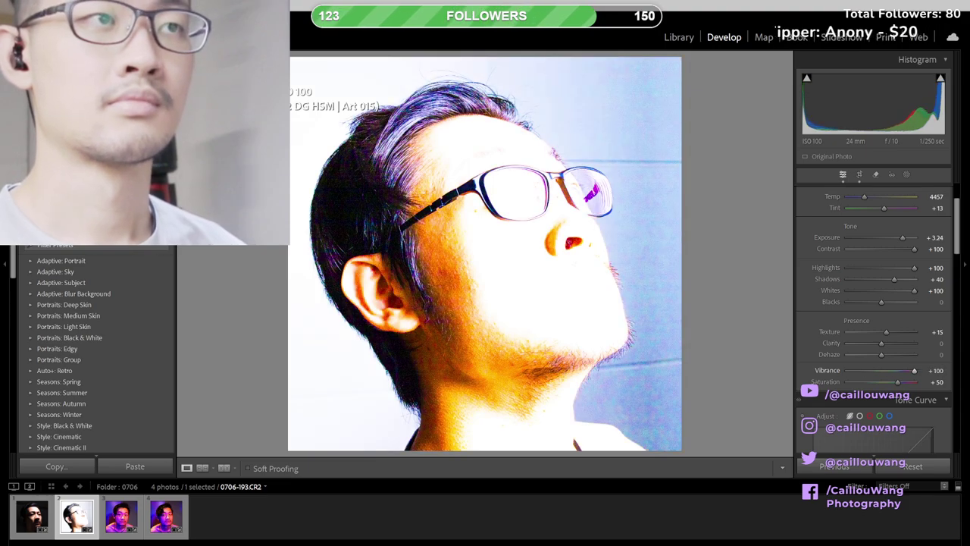
drag(886, 370, 868, 370)
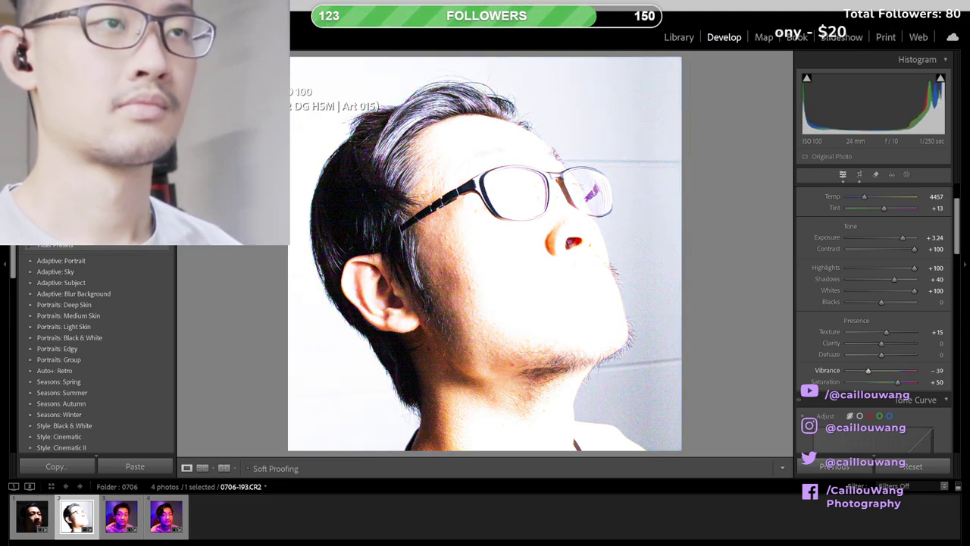
click(931, 370)
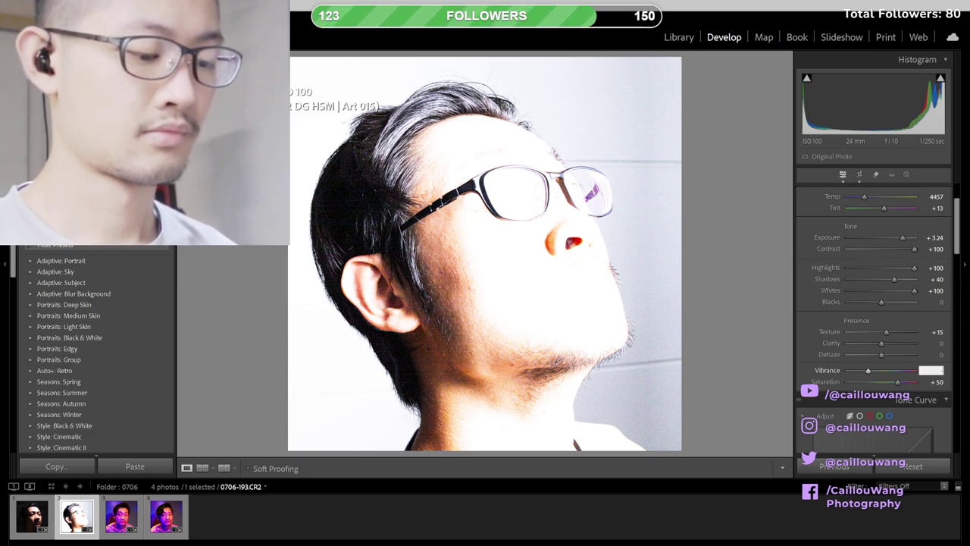
text(-25)
key(Tab)
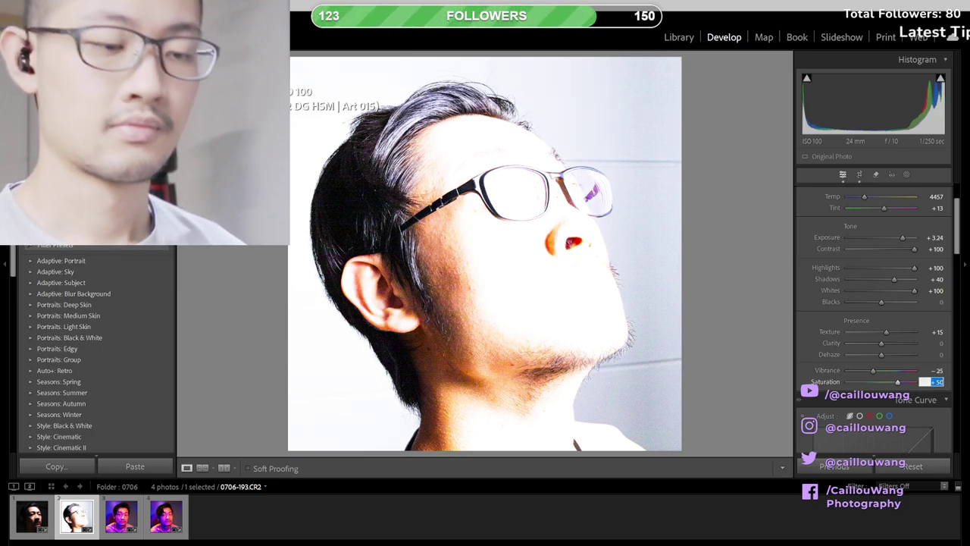
text(35)
key(Return)
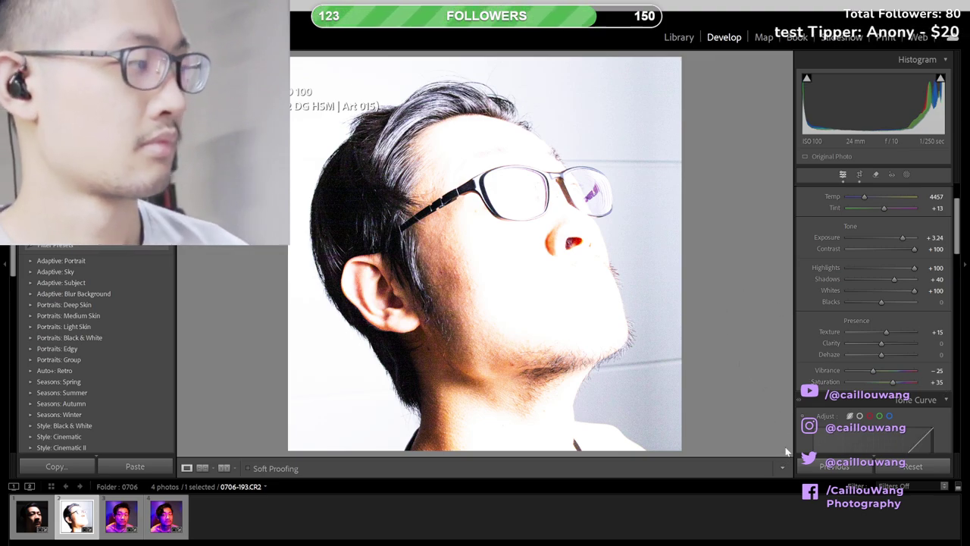
- Set the white balance of 0706-193.CR2 to Temp 4300 and Tint +11
scroll(937, 241, up, 2)
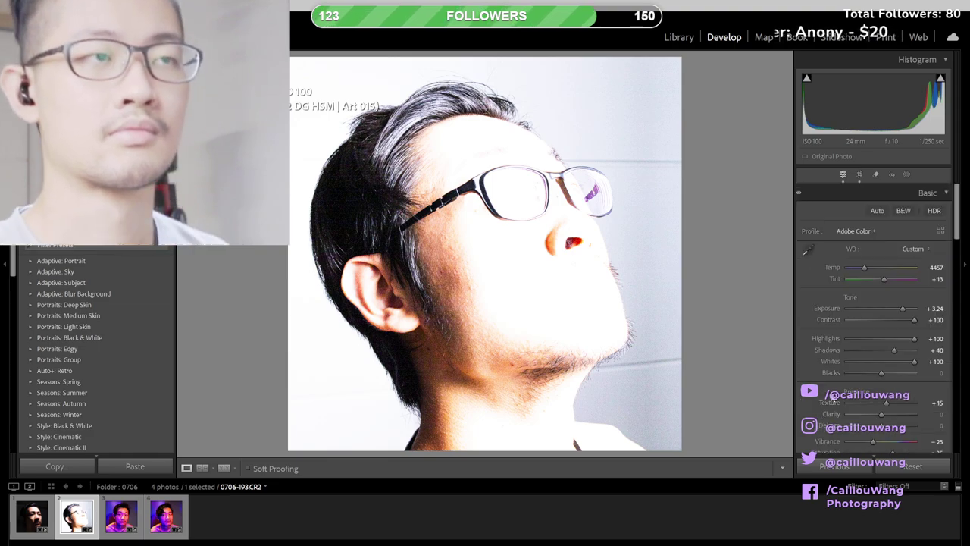
click(933, 267)
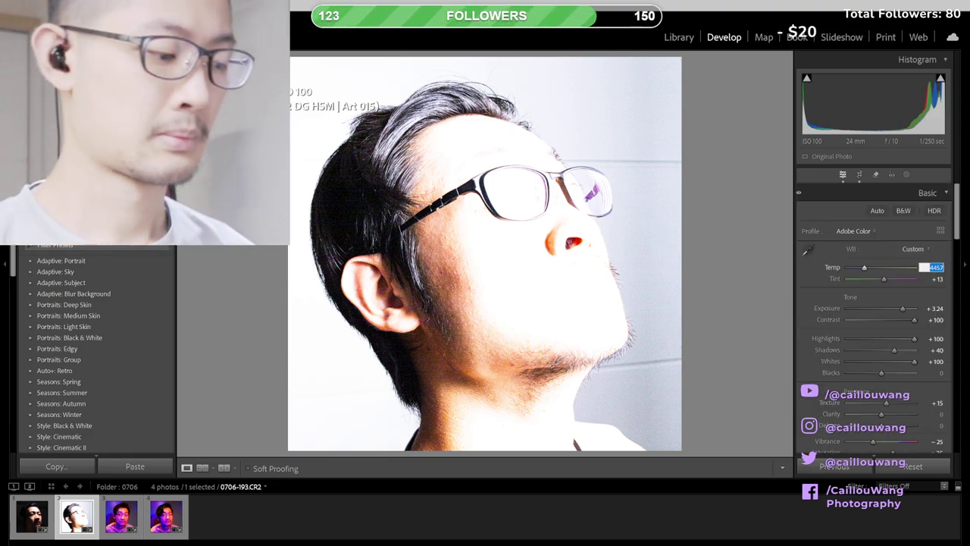
text(4300)
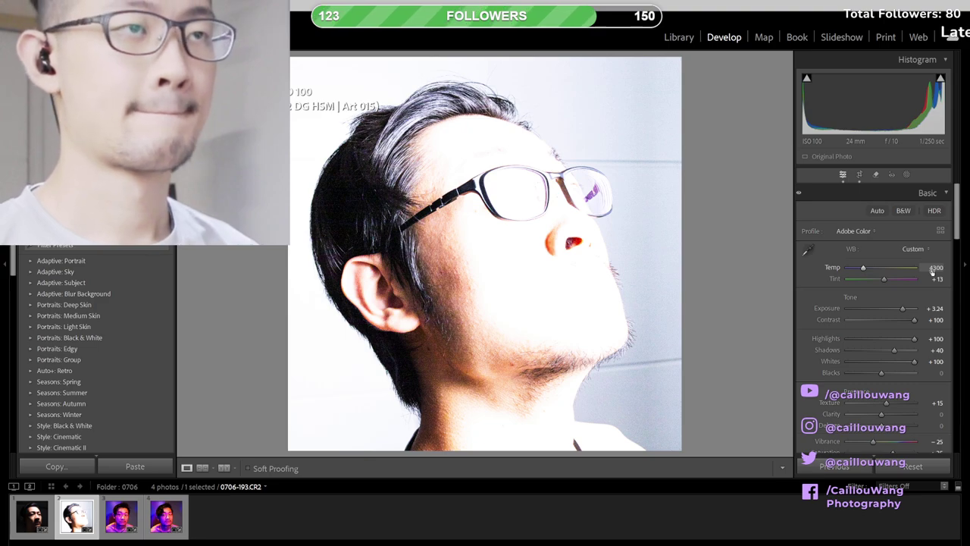
click(931, 279)
text(11)
key(Return)
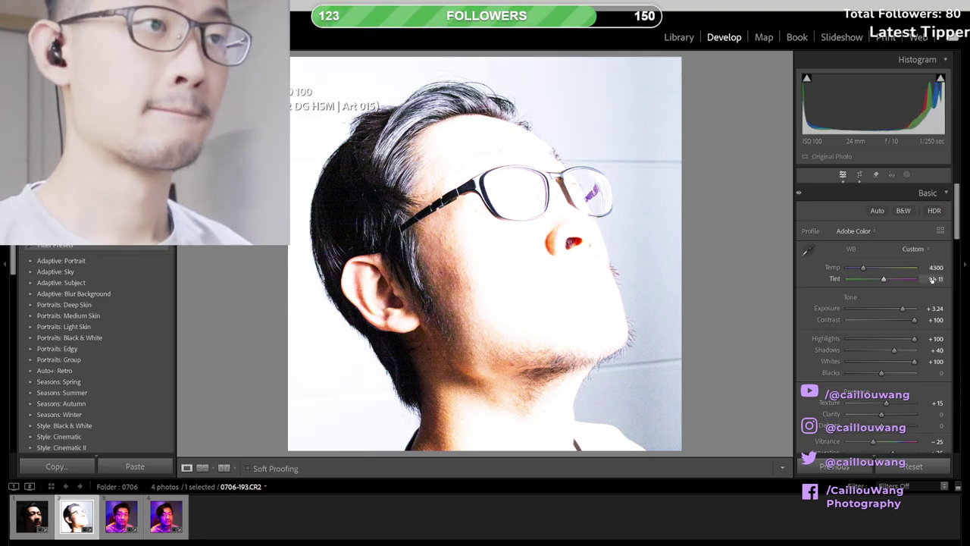
- Compare the before and after versions of 0706-193.CR2 repeatedly
key(backslash)
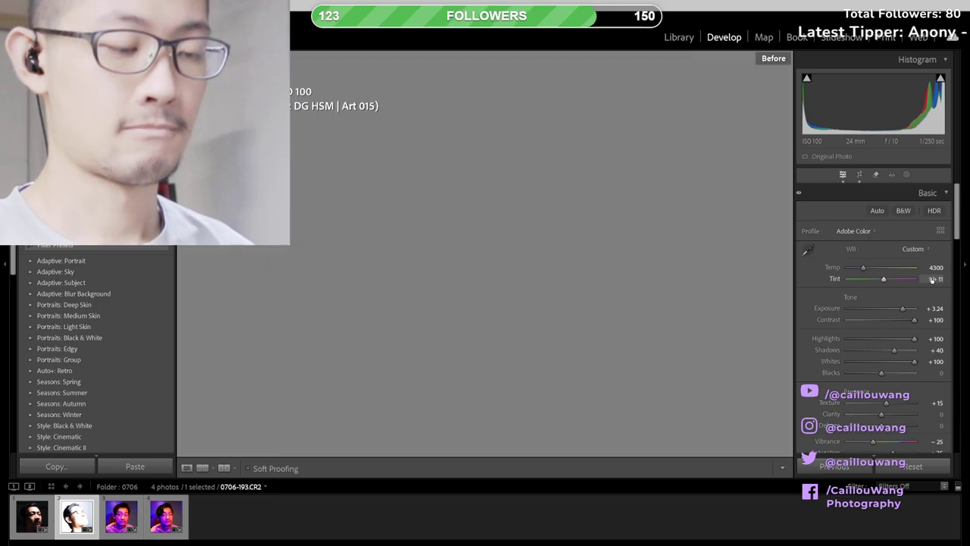
key(backslash)
key(backslash)
key(backslash)
key(backslash)
key(backslash)
key(backslash)
key(backslash)
key(backslash)
key(backslash)
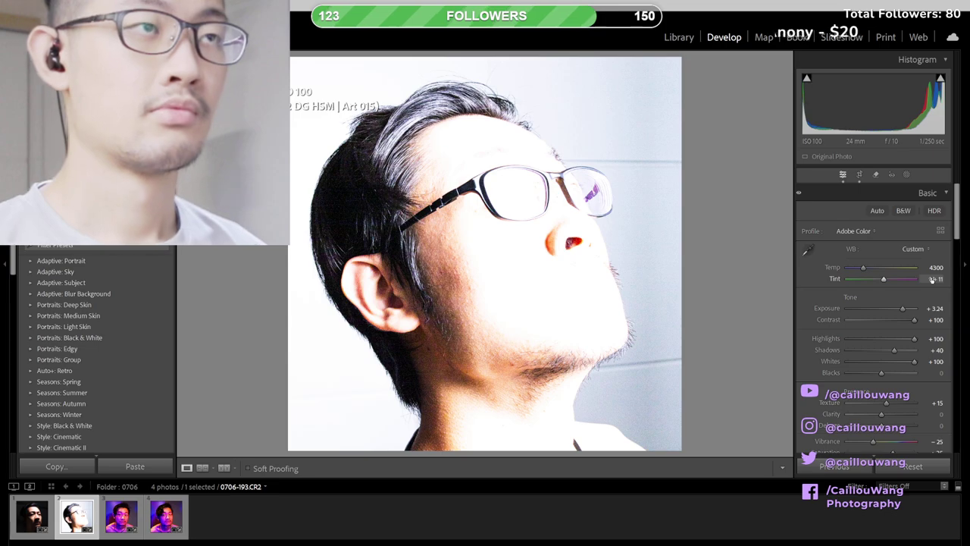
- Try lower Highlights on 0706-193.CR2, return the value to +100 and check the clipping overlay
drag(907, 116, 892, 116)
mouse_move(897, 338)
mouse_down()
mouse_move(886, 338)
mouse_move(914, 338)
mouse_up()
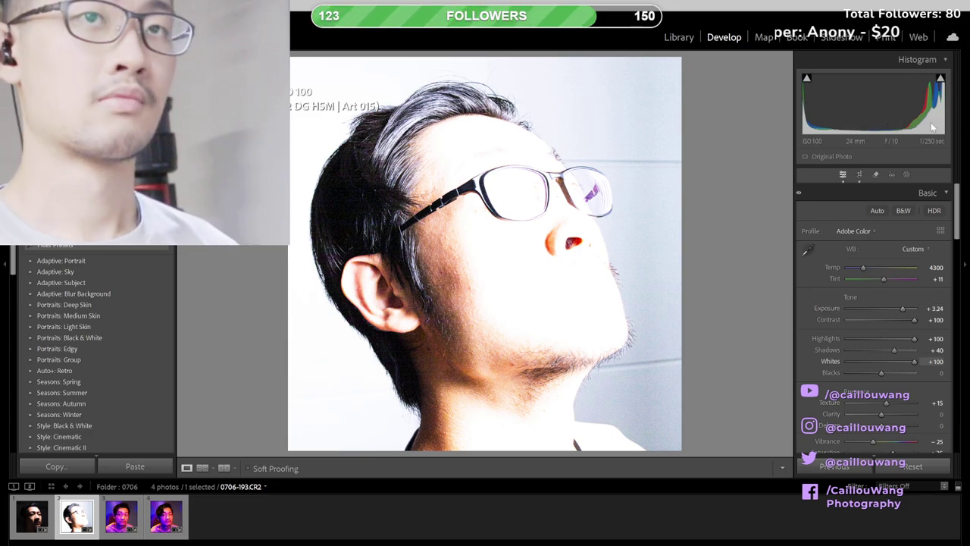
key(j)
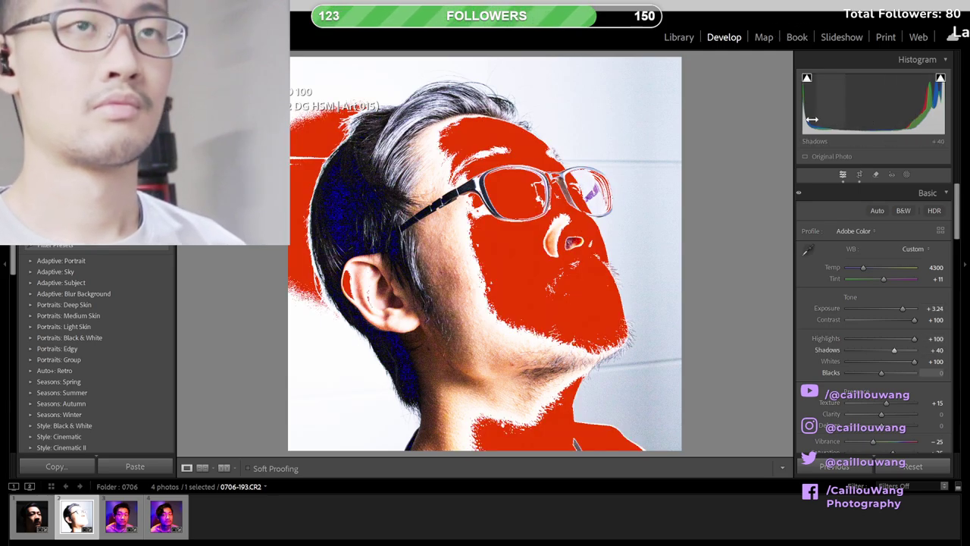
key(j)
- Lower Blacks to −49 on 0706-193.CR2 while judging the shadow clipping overlay
key(j)
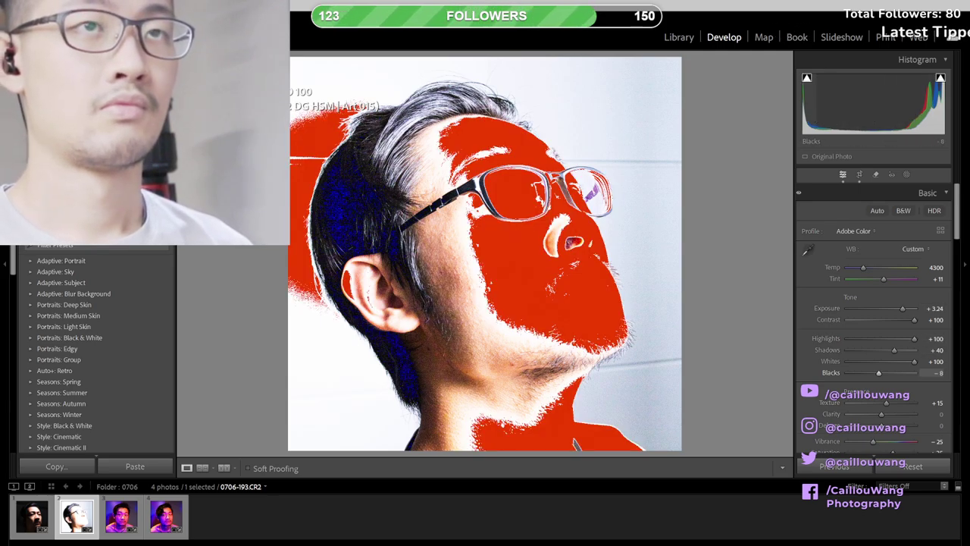
drag(878, 372, 864, 372)
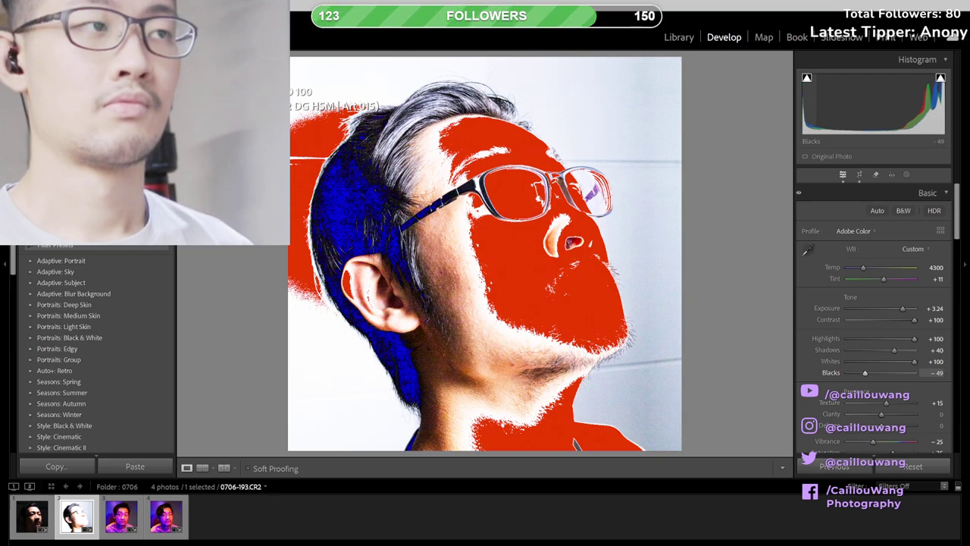
drag(816, 120, 812, 121)
key(j)
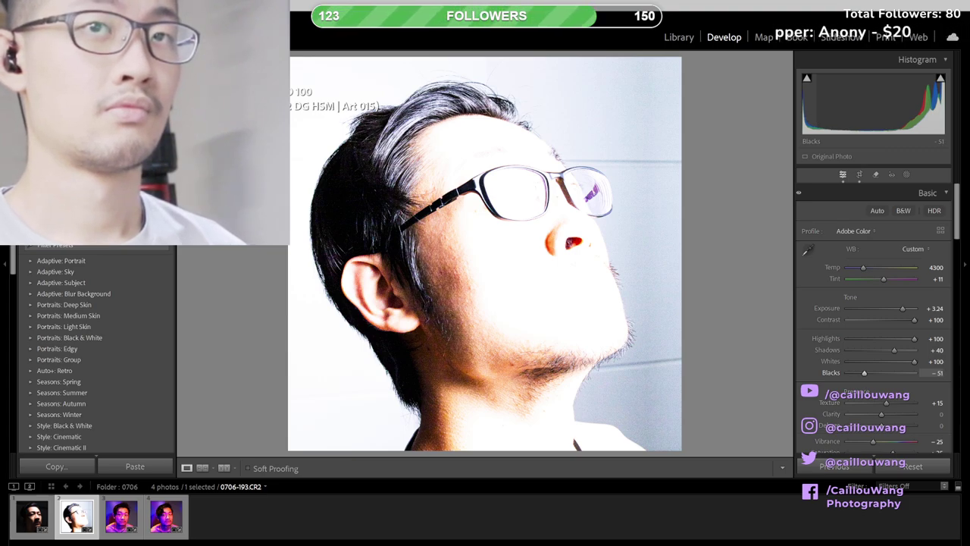
drag(807, 122, 814, 124)
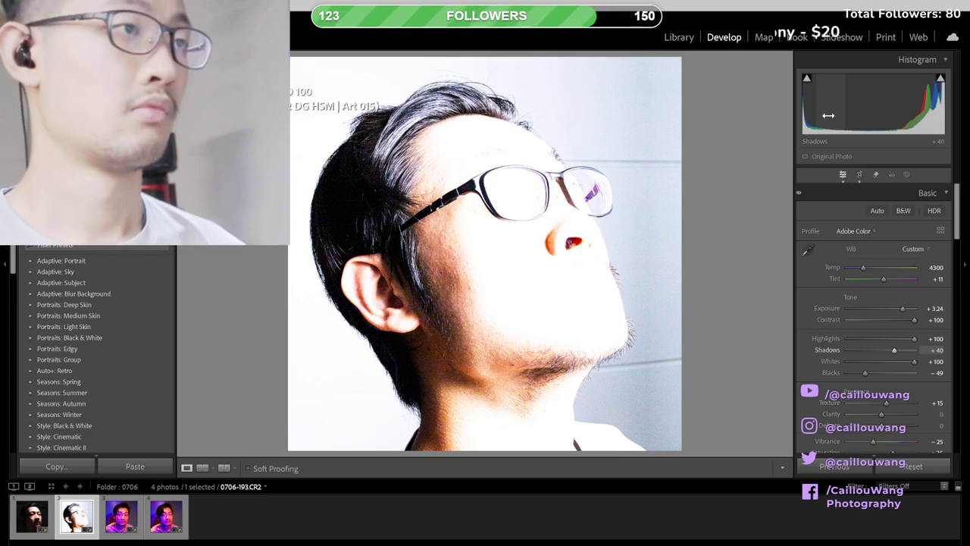
- Toggle the clipping overlay on and off to examine the clipped shadows and highlights
key(j)
key(j)
key(j)
key(j)
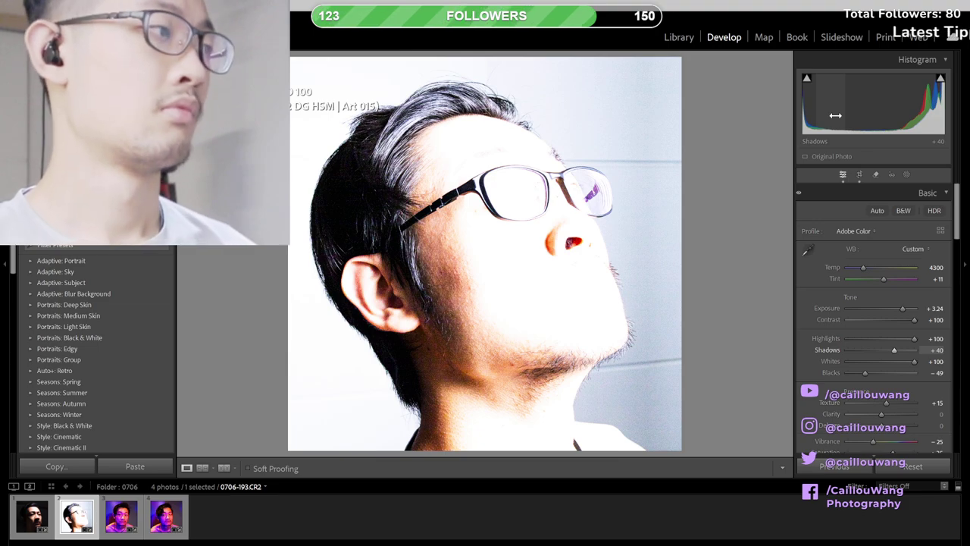
key(j)
key(j)
key(j)
key(j)
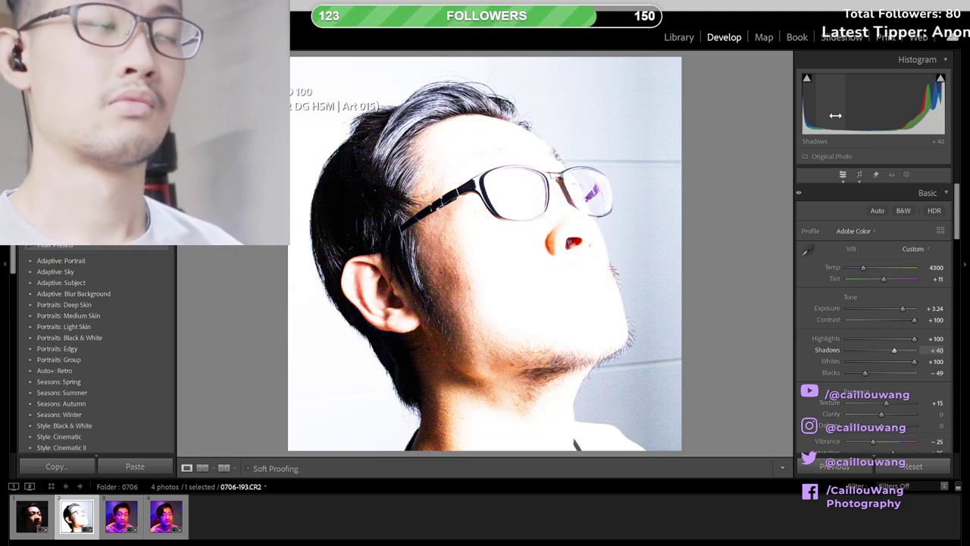
- Set Shadows to +38 on 0706-193.CR2, trying small variations and checking the clipping overlay
drag(894, 350, 893, 350)
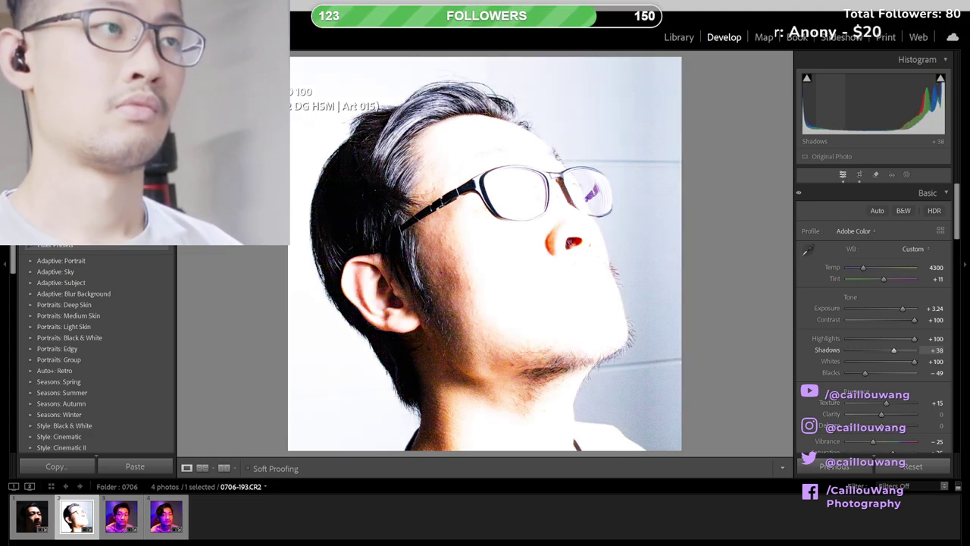
key(j)
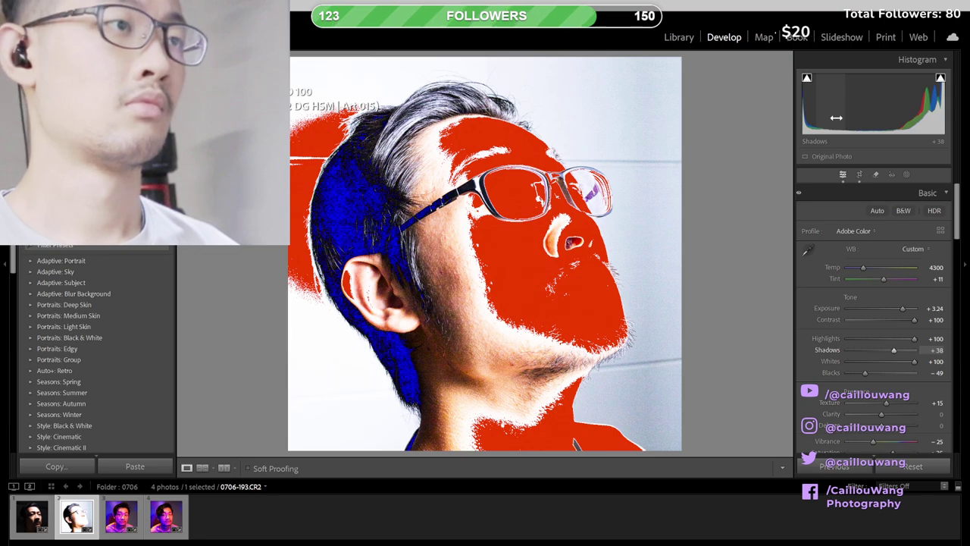
key(j)
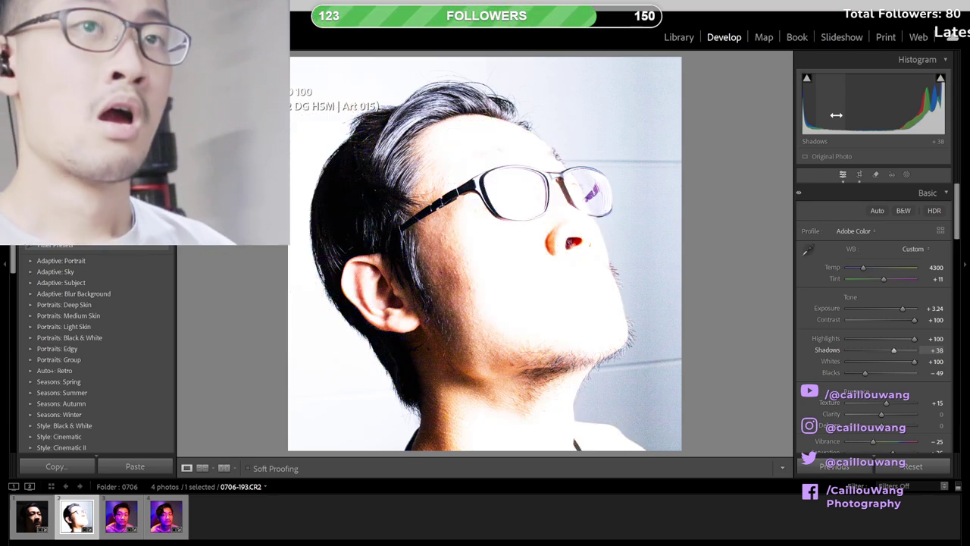
drag(836, 118, 828, 117)
drag(892, 350, 895, 350)
drag(841, 118, 832, 118)
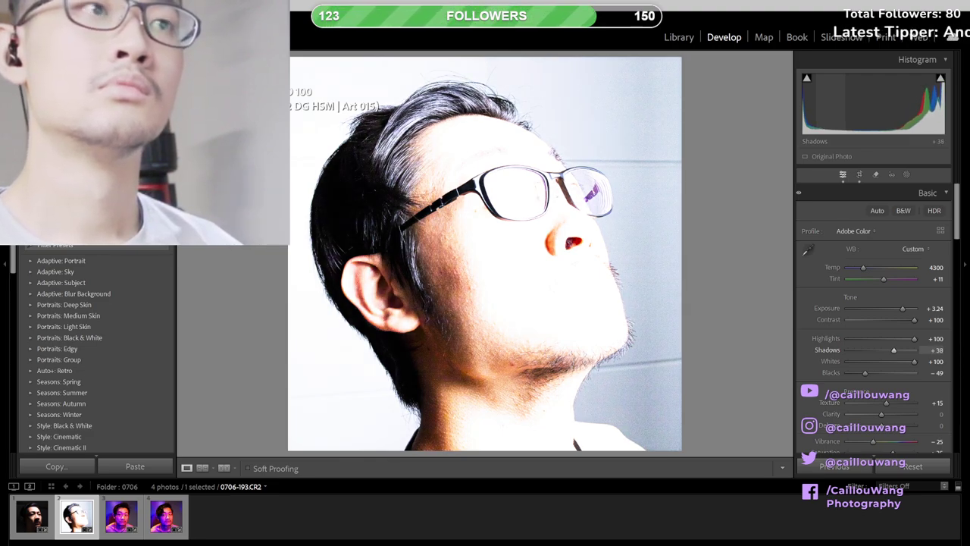
- Set Shadows to +35 and Blacks to −50 on 0706-193.CR2
drag(894, 350, 892, 350)
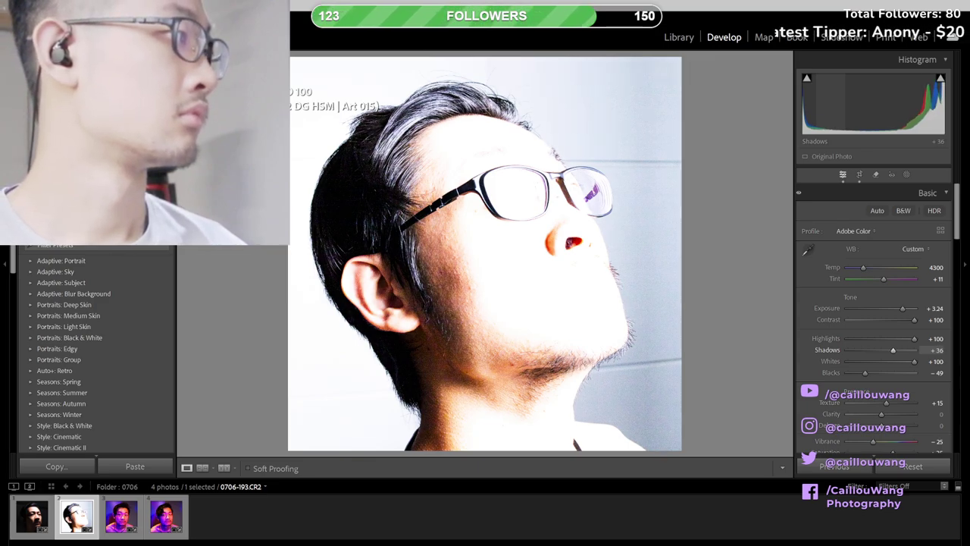
drag(829, 118, 832, 118)
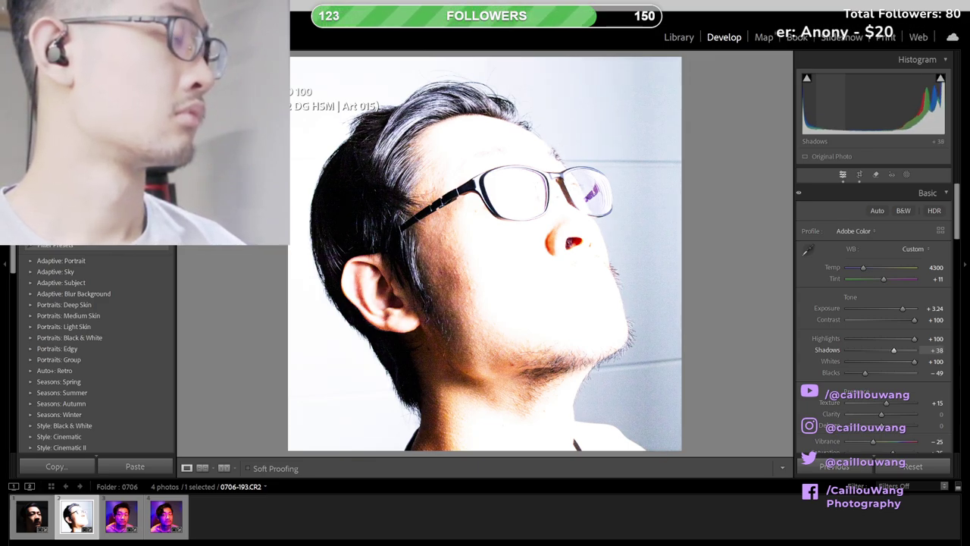
drag(893, 350, 892, 350)
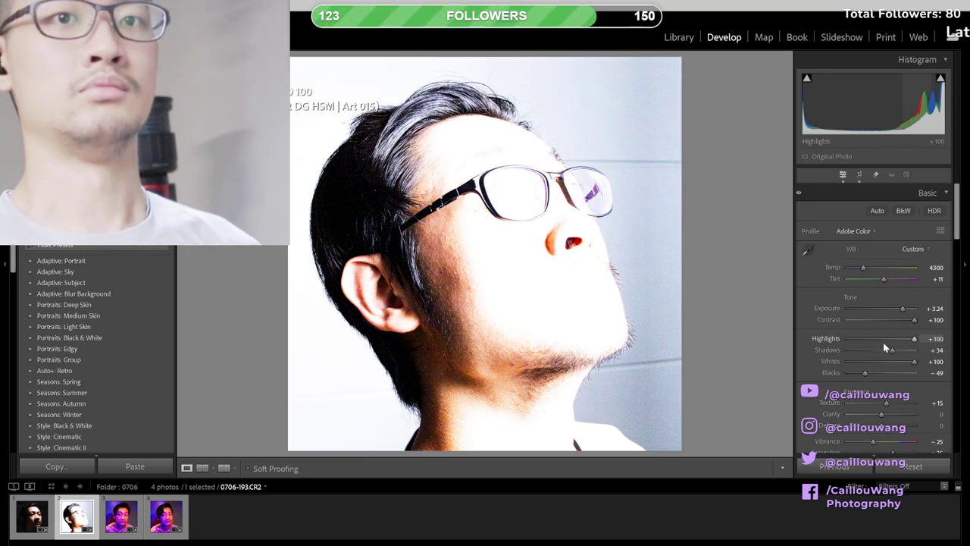
click(936, 350)
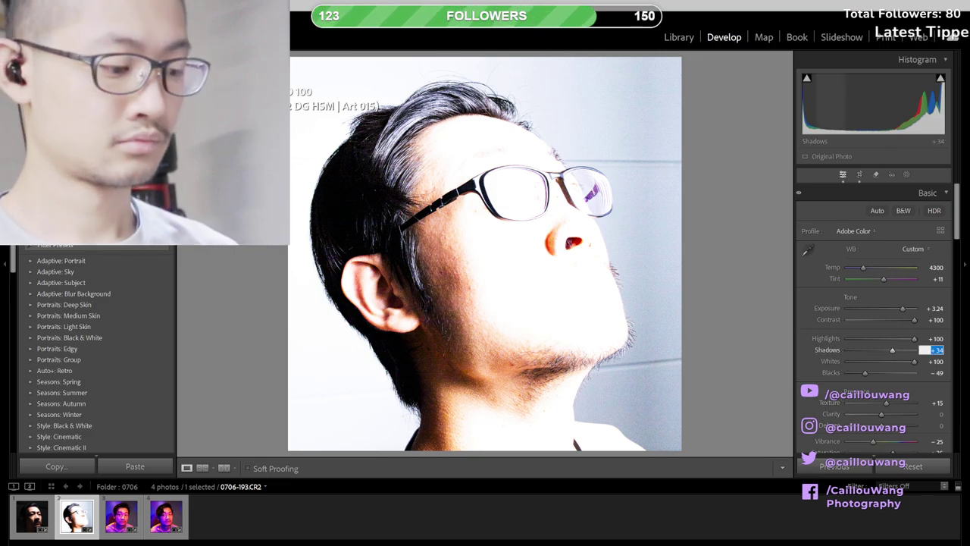
text(35)
key(Return)
click(935, 373)
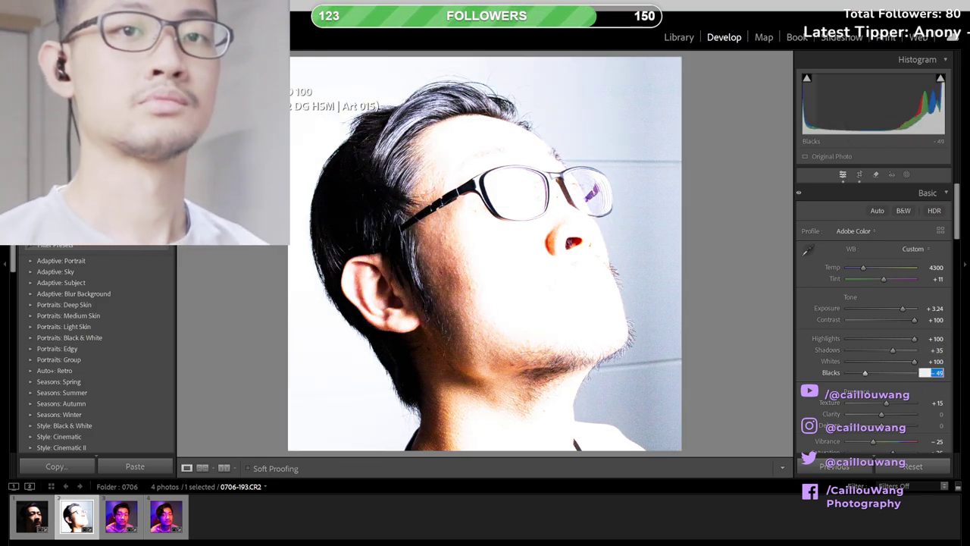
key(Down)
key(Return)
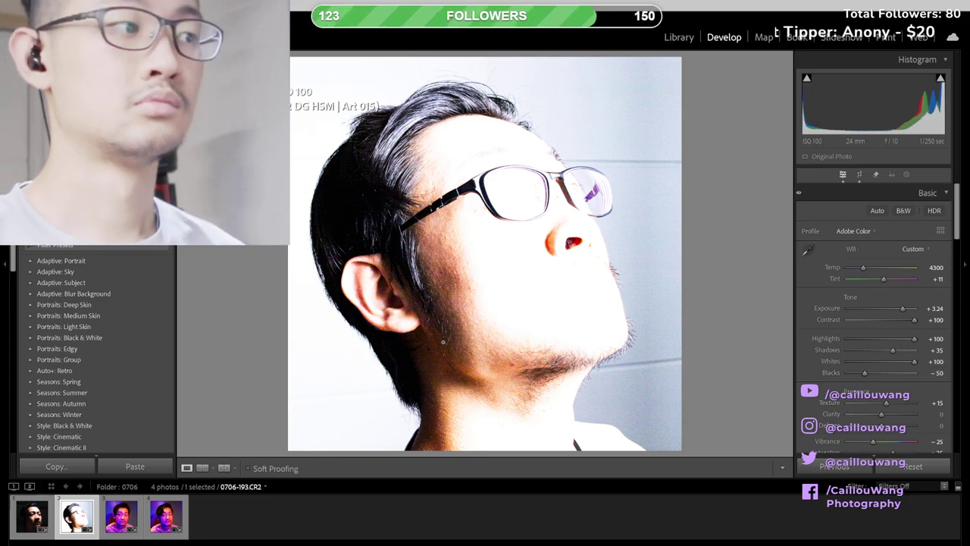
- Set the white balance of 0706-193.CR2 to Temp 4250 and Tint +10, trying temperatures of 4290 and 4200 on the way
click(934, 266)
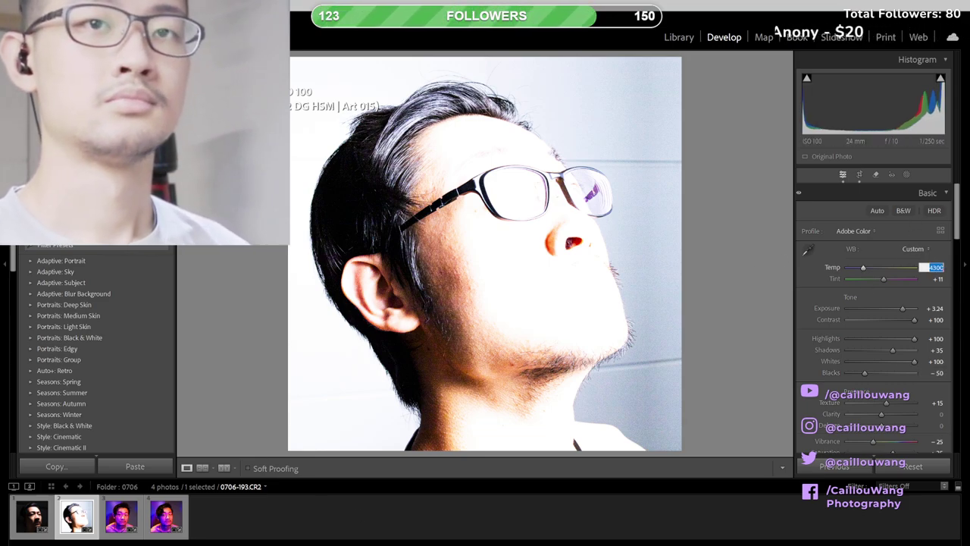
key(BackSpace)
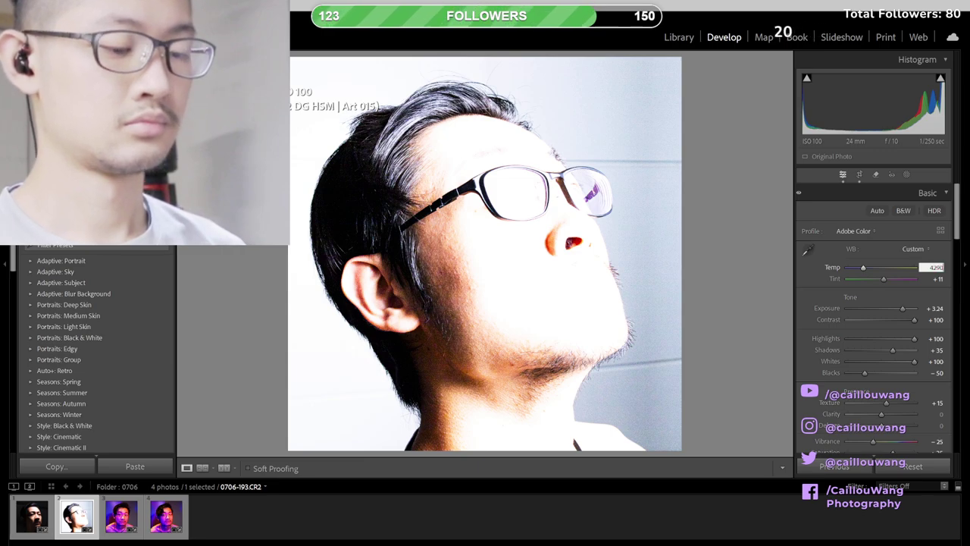
key(Return)
click(931, 269)
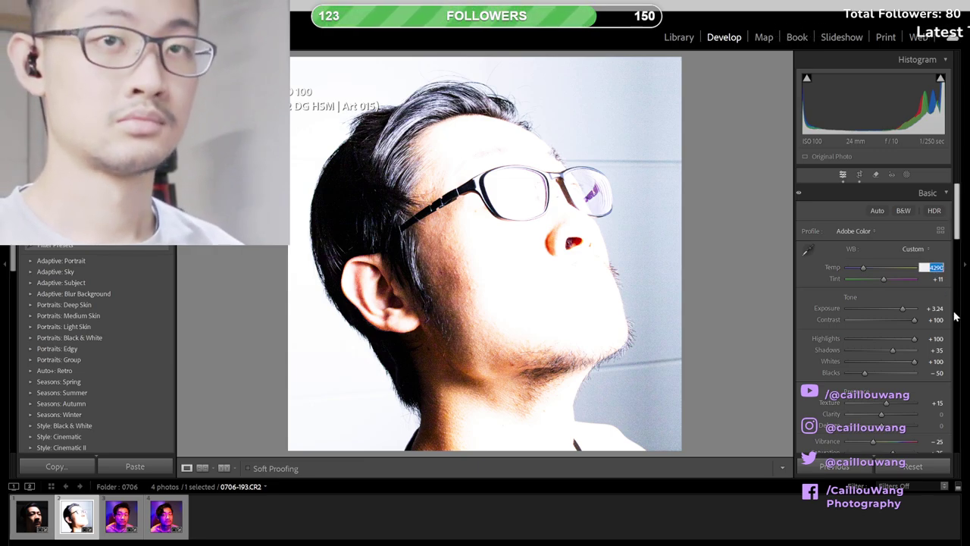
text(4200)
key(Return)
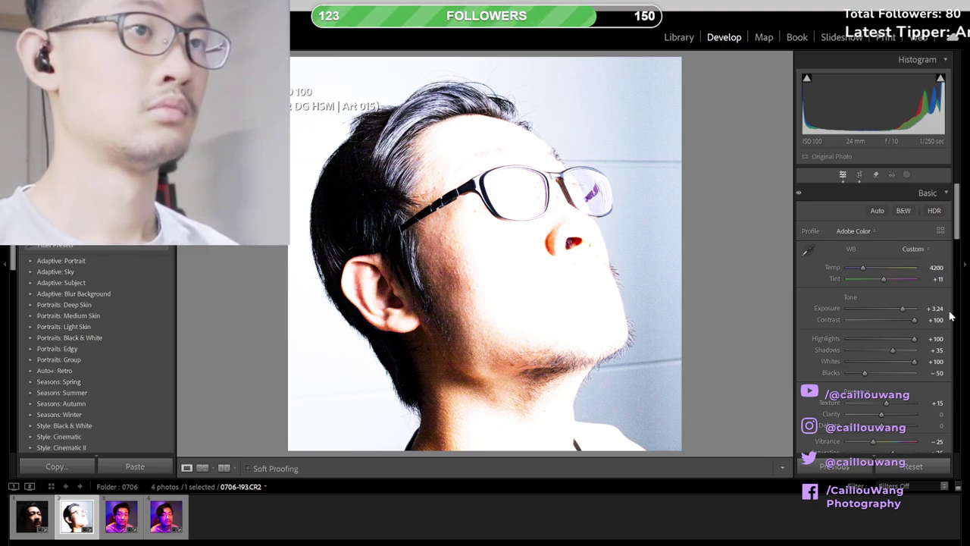
click(935, 268)
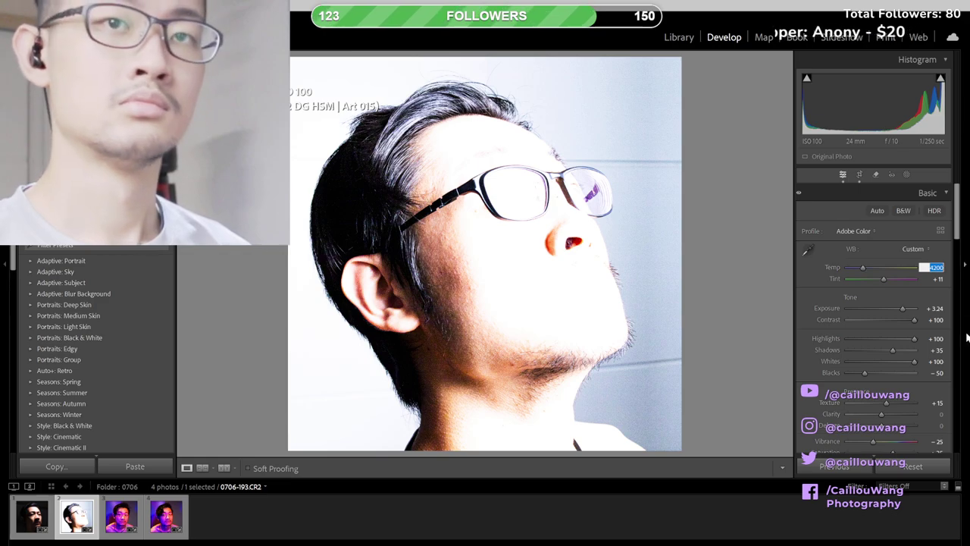
text(4250)
key(Return)
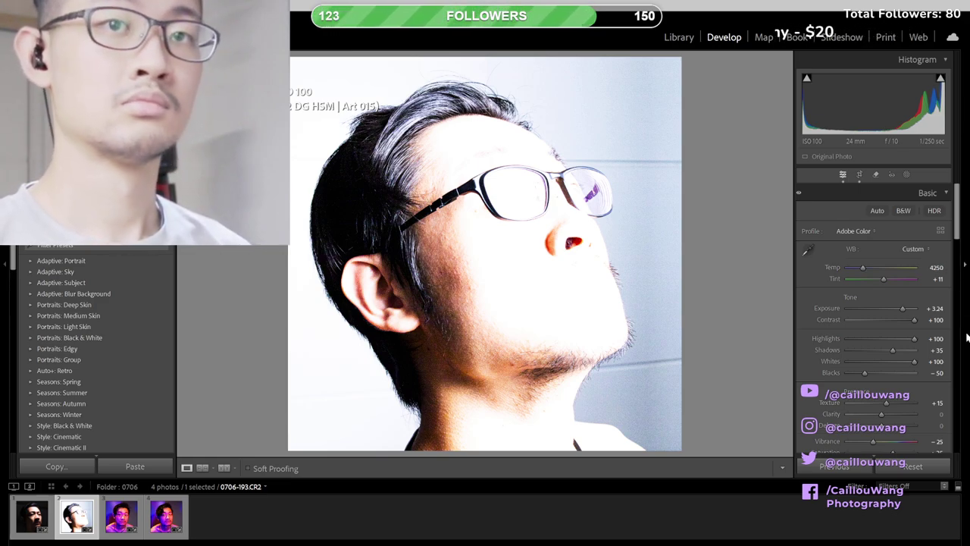
click(935, 281)
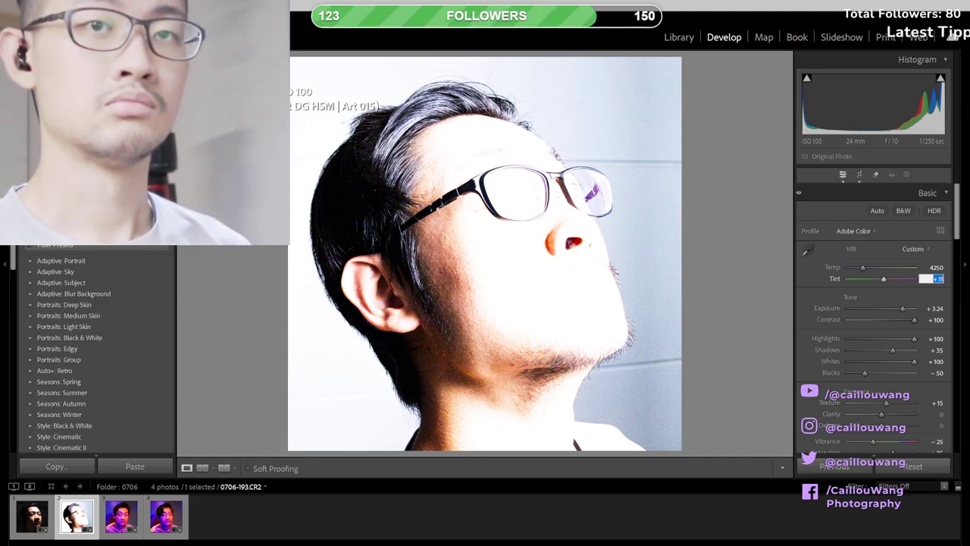
text(10)
key(Return)
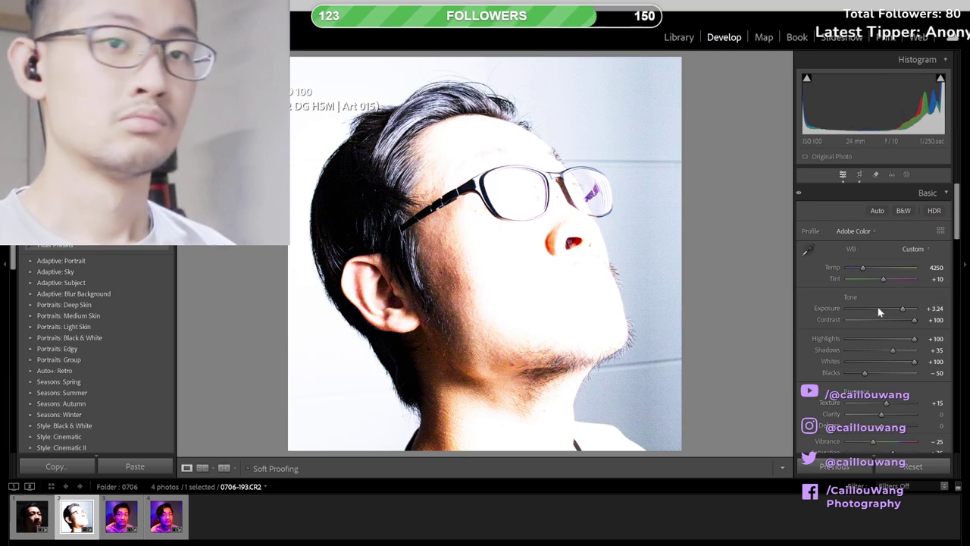
- Reduce the colour mixer saturation of Green, Aqua and Purple to −100 and of Blue to −39 on 0706-193.CR2
drag(961, 229, 957, 356)
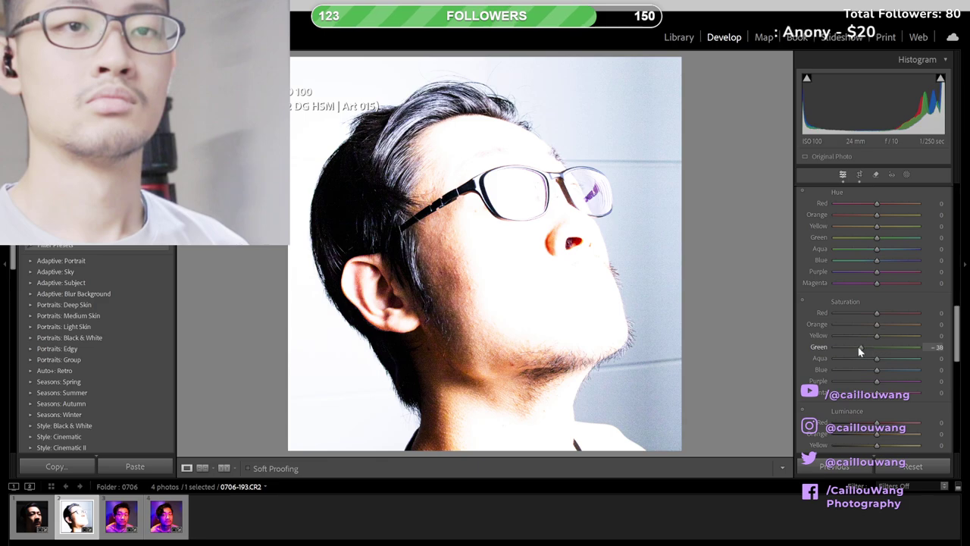
drag(860, 351, 823, 363)
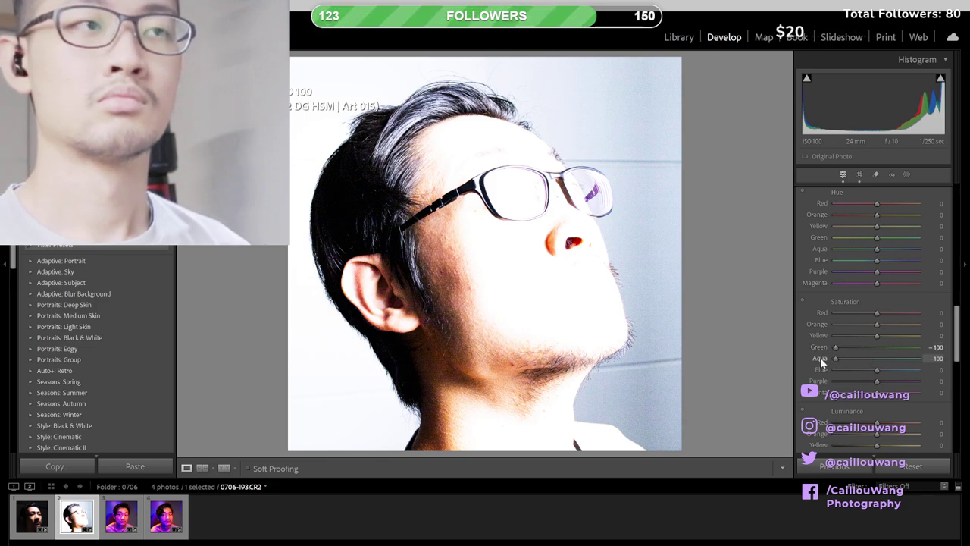
drag(874, 338, 907, 339)
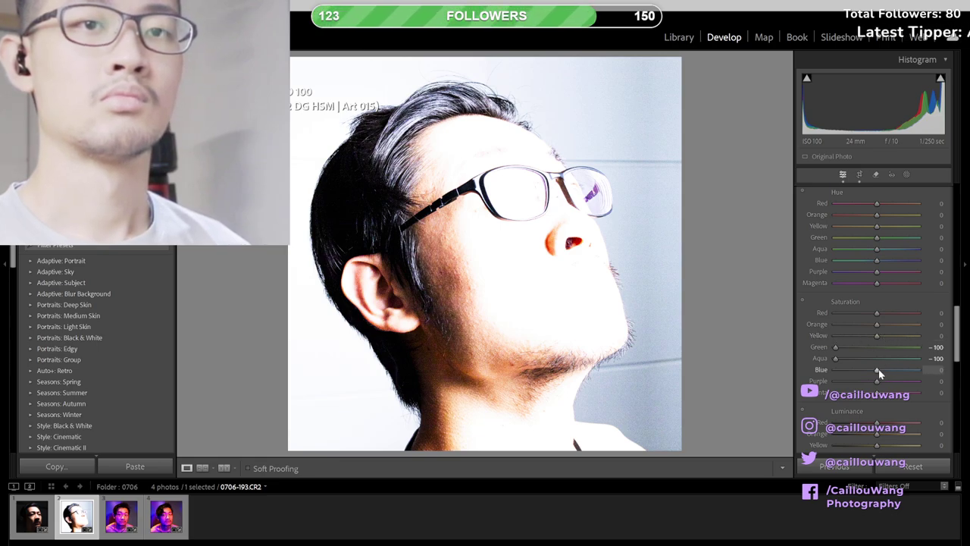
mouse_move(878, 369)
mouse_down()
mouse_move(868, 367)
mouse_move(913, 373)
mouse_move(861, 372)
mouse_up()
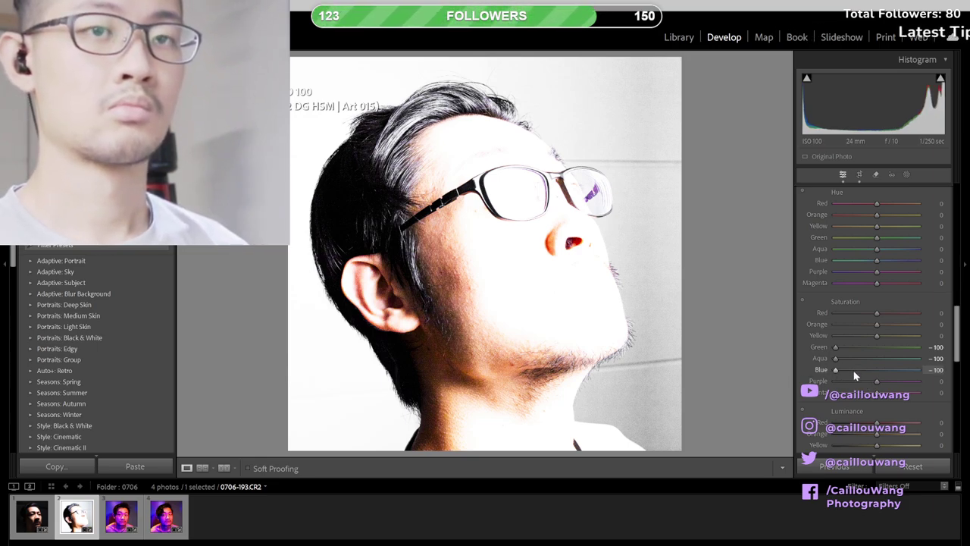
mouse_move(854, 370)
mouse_down()
mouse_move(867, 373)
mouse_move(820, 387)
mouse_move(866, 373)
mouse_move(858, 370)
mouse_up()
- Set the overall Saturation of 0706-193.CR2 to +40
drag(958, 358, 959, 254)
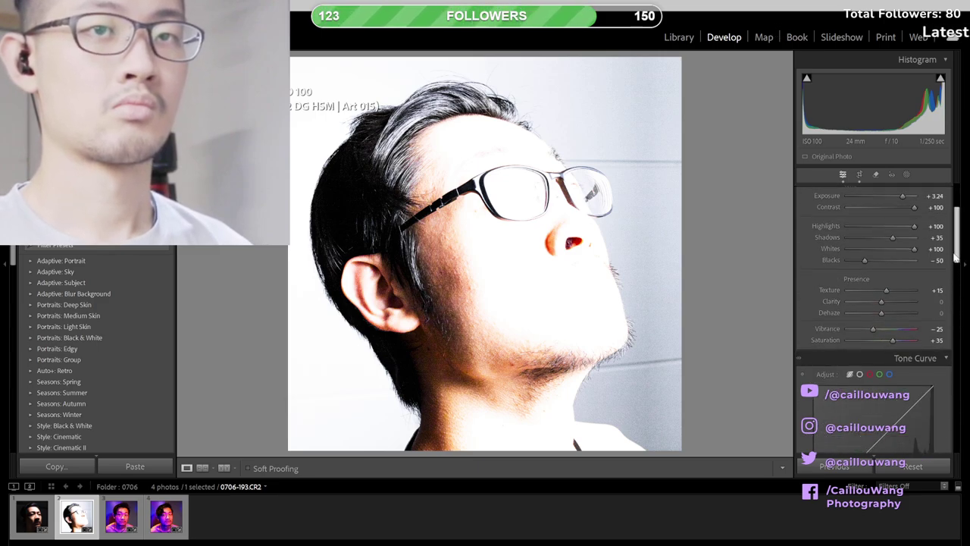
click(938, 340)
text(40)
key(Return)
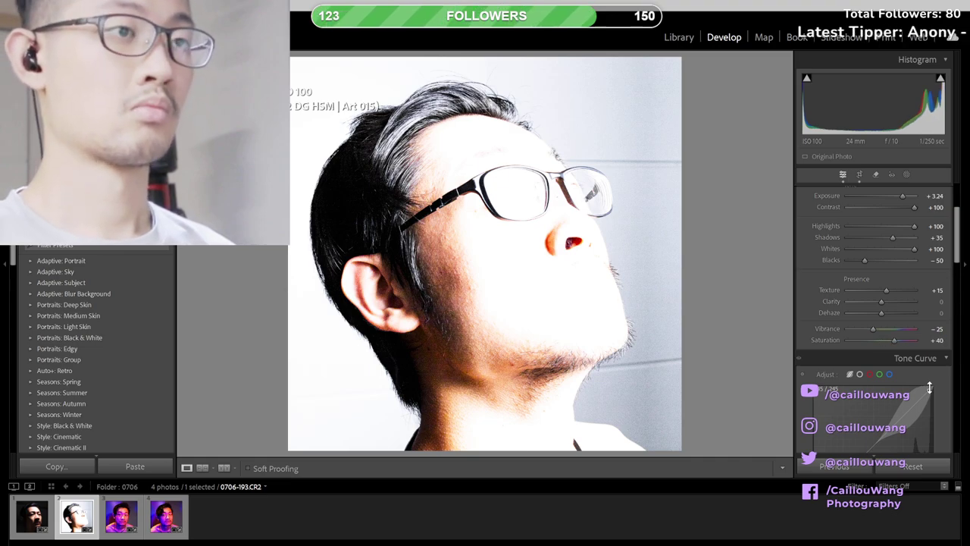
click(937, 328)
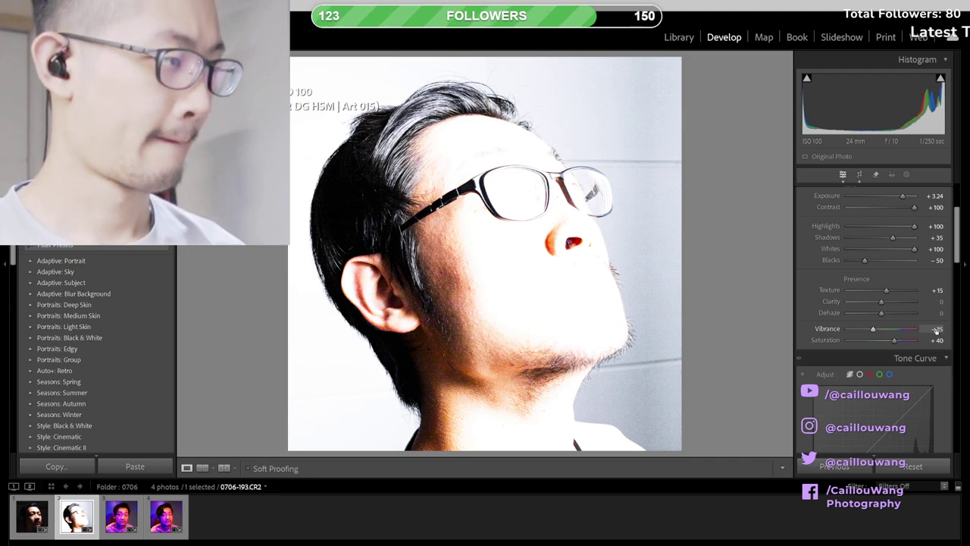
- Set the Blue saturation in the colour mixer to −40 and return to the basic adjustments
drag(961, 254, 965, 383)
scroll(937, 329, up, 2)
click(937, 329)
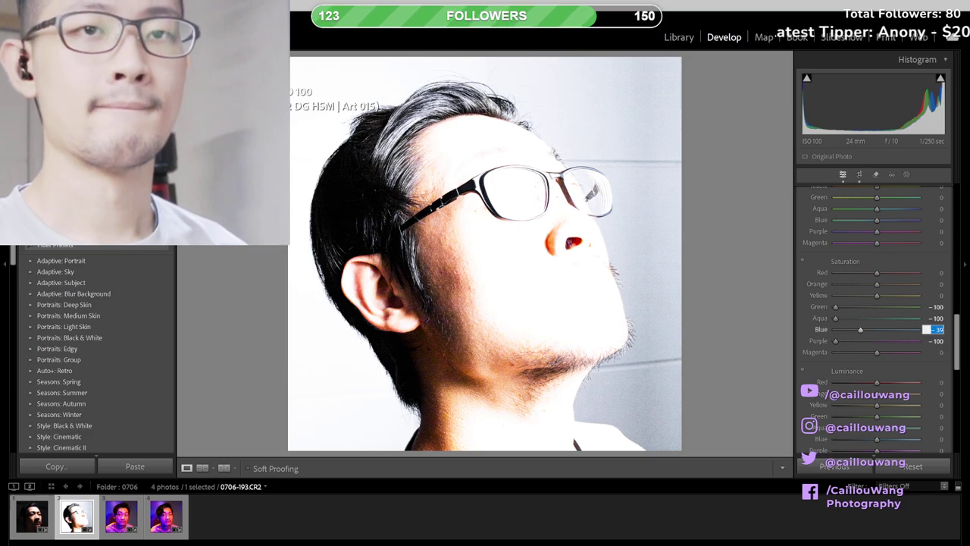
text(-40)
key(Return)
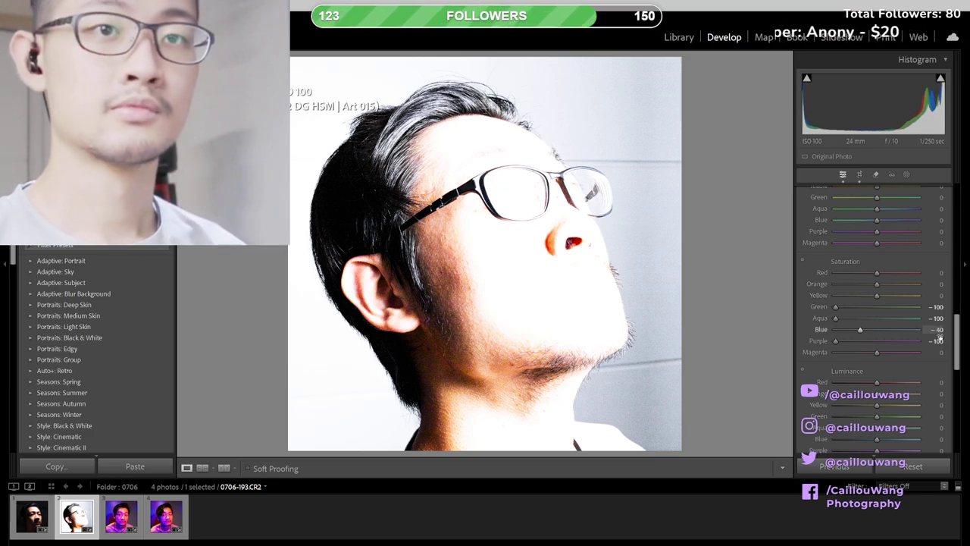
drag(961, 347, 947, 237)
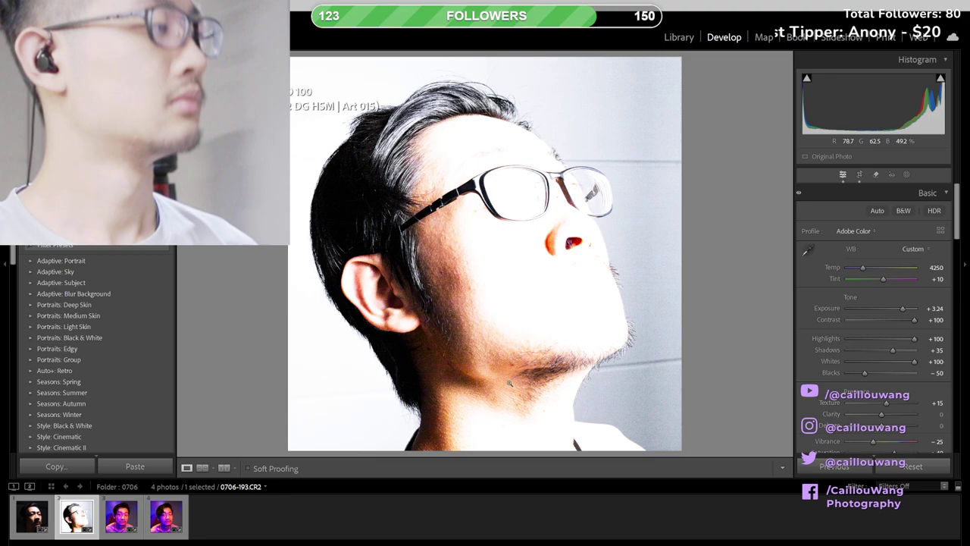
- Compare the finished bright portrait with the other portraits in the filmstrip and open 0706-343.CR2 for editing
click(125, 517)
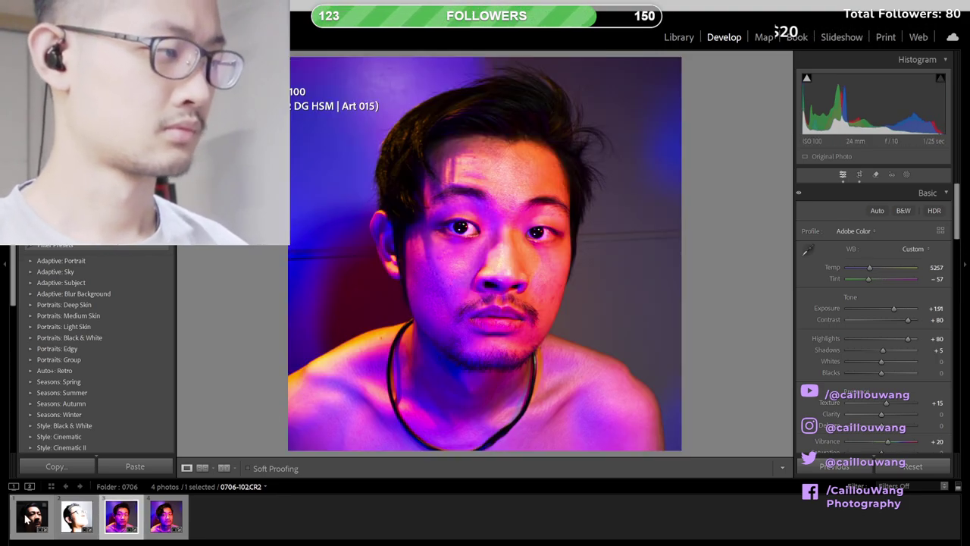
click(28, 517)
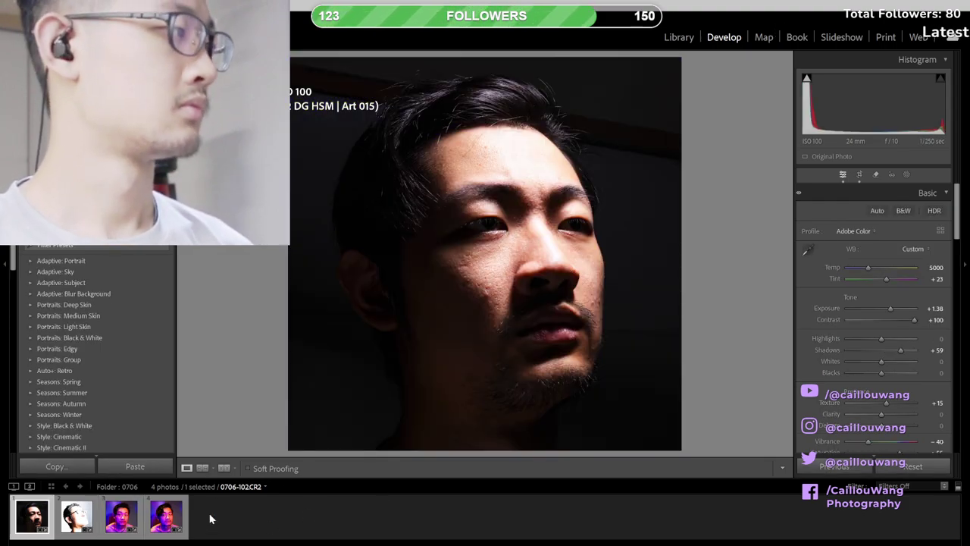
click(76, 517)
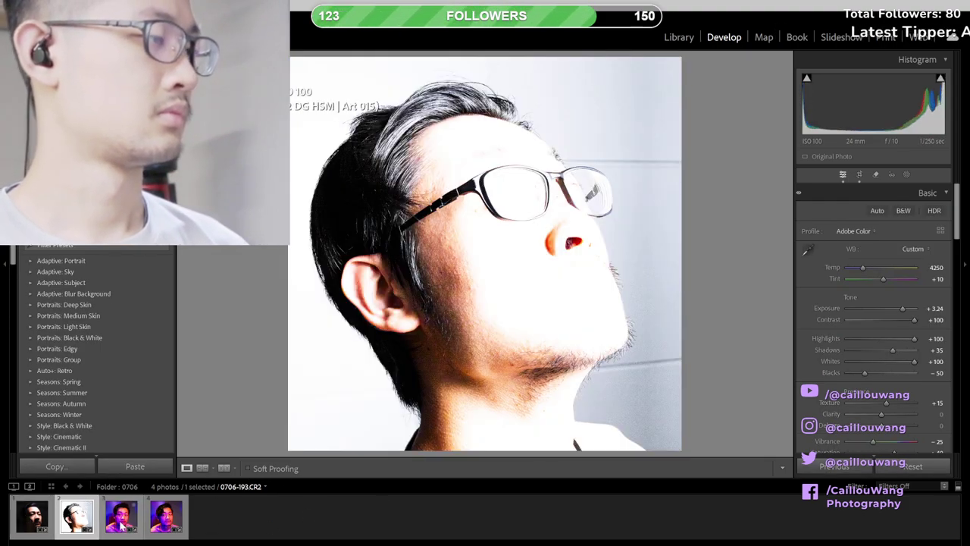
click(122, 523)
click(166, 519)
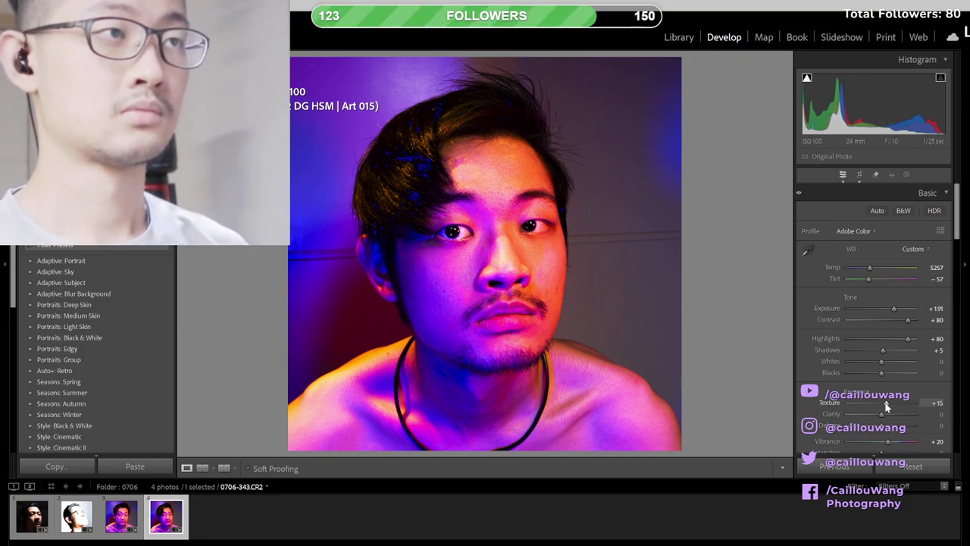
- Raise Shadows to +65 and lower Blacks to −54 on 0706-343.CR2 while judging the shadow clipping overlay
drag(824, 114, 847, 114)
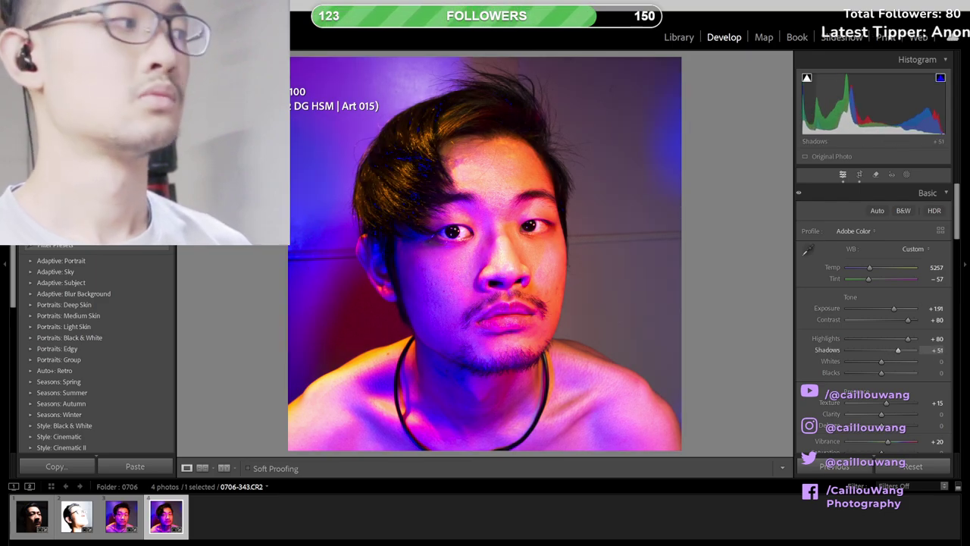
mouse_move(898, 349)
mouse_down()
mouse_move(889, 350)
mouse_move(904, 349)
mouse_up()
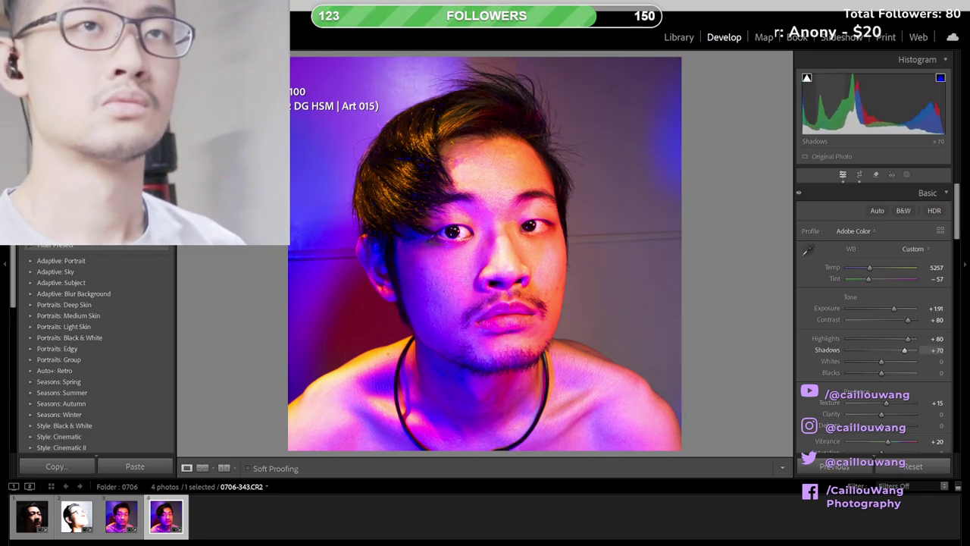
drag(855, 114, 853, 113)
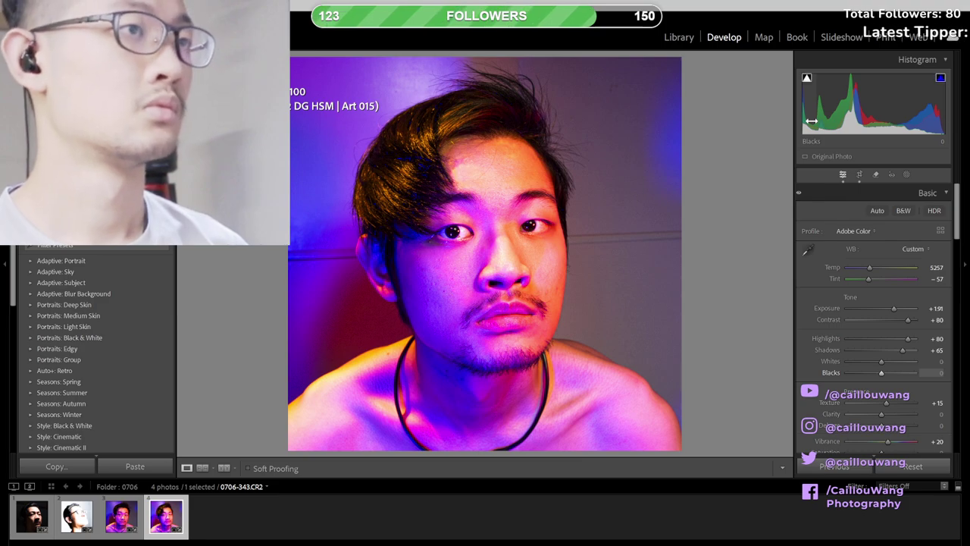
drag(879, 372, 873, 373)
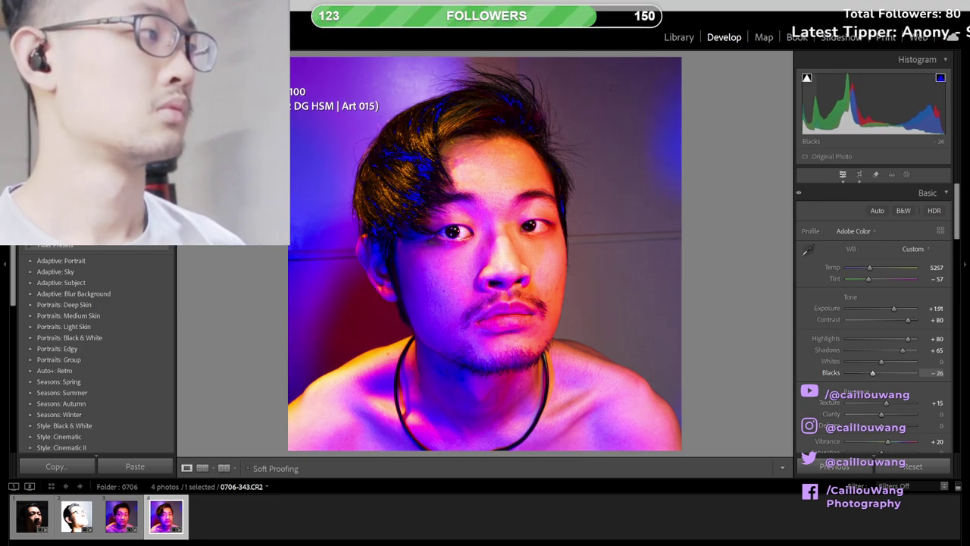
drag(816, 109, 810, 110)
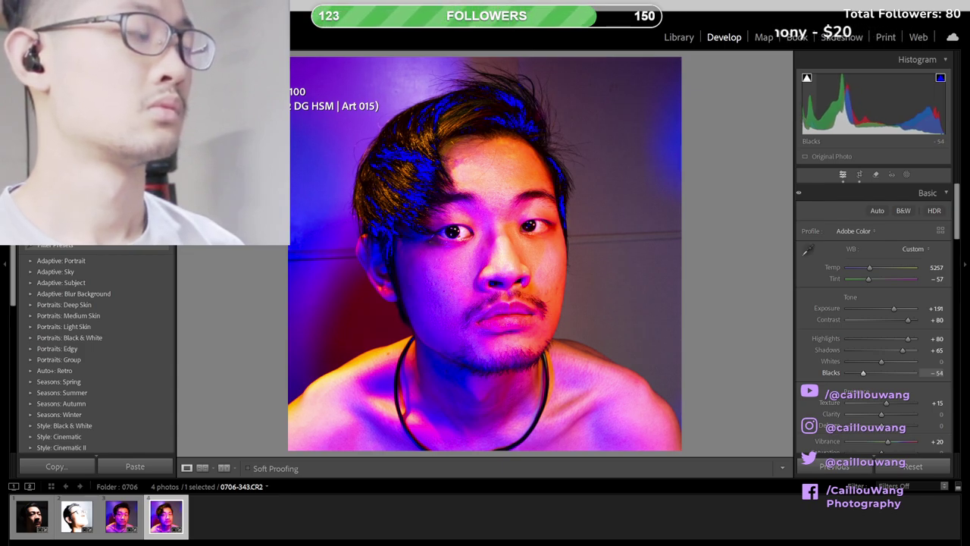
- Hide the clipping overlay and readjust 0706-343.CR2 to Shadows +70 and Blacks −31
key(j)
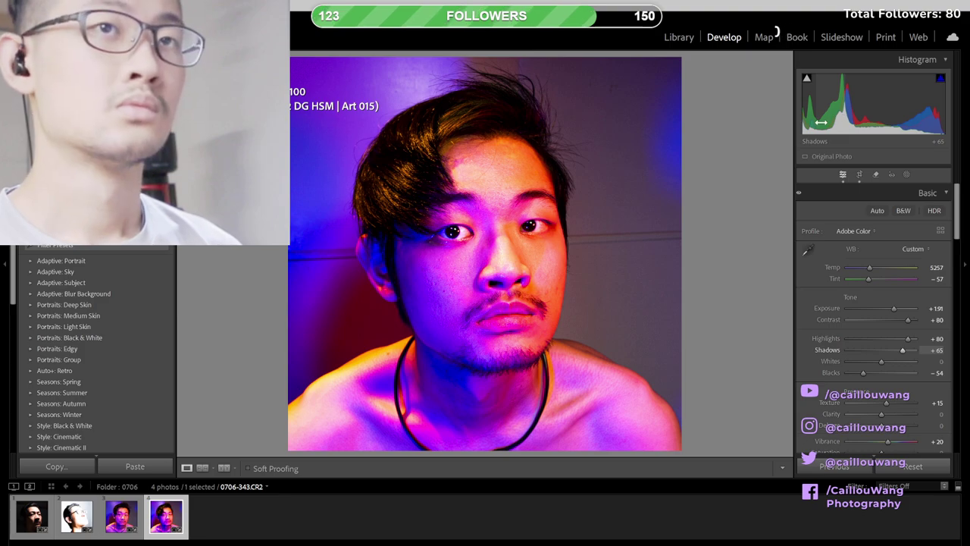
drag(811, 121, 836, 106)
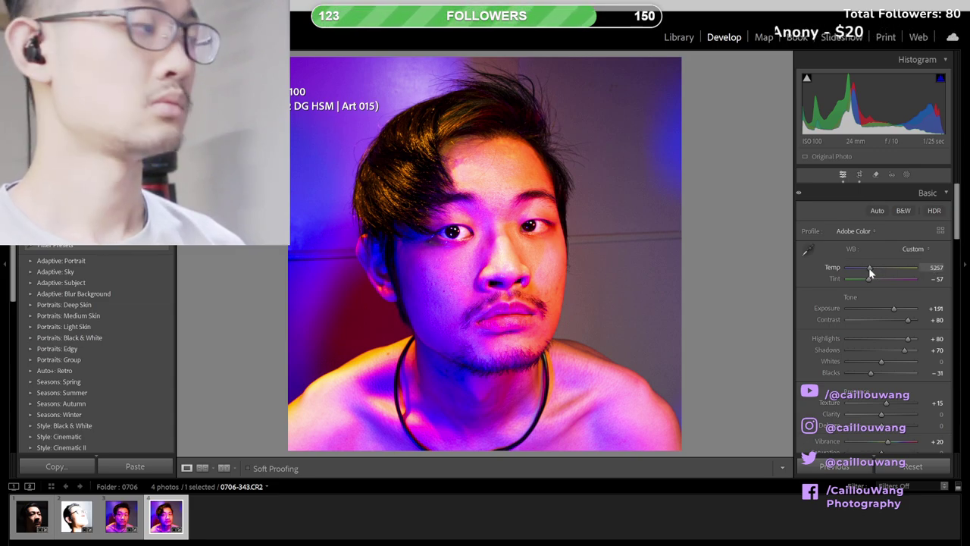
- Fine-tune the white balance temperature of 0706-343.CR2, trying 5000 and settling on 4900
drag(870, 270, 866, 272)
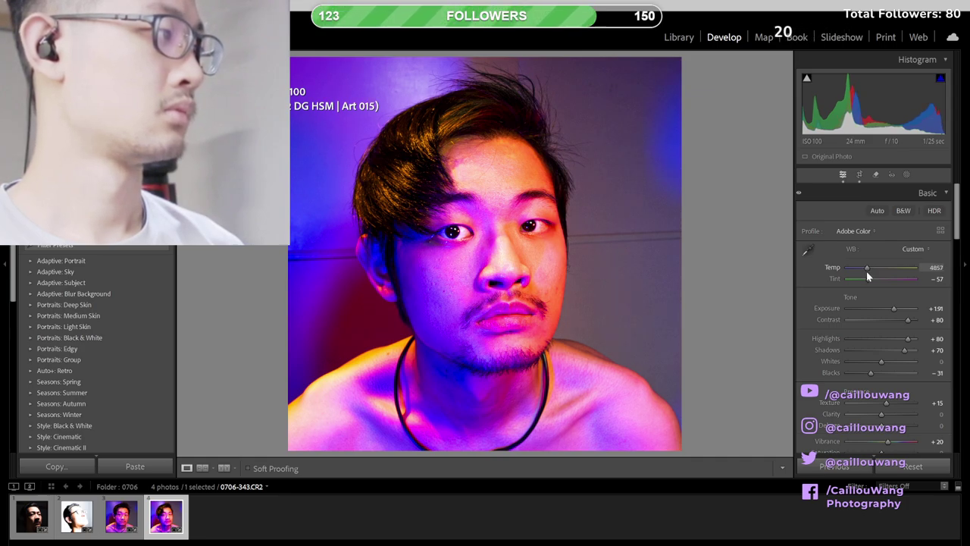
click(936, 267)
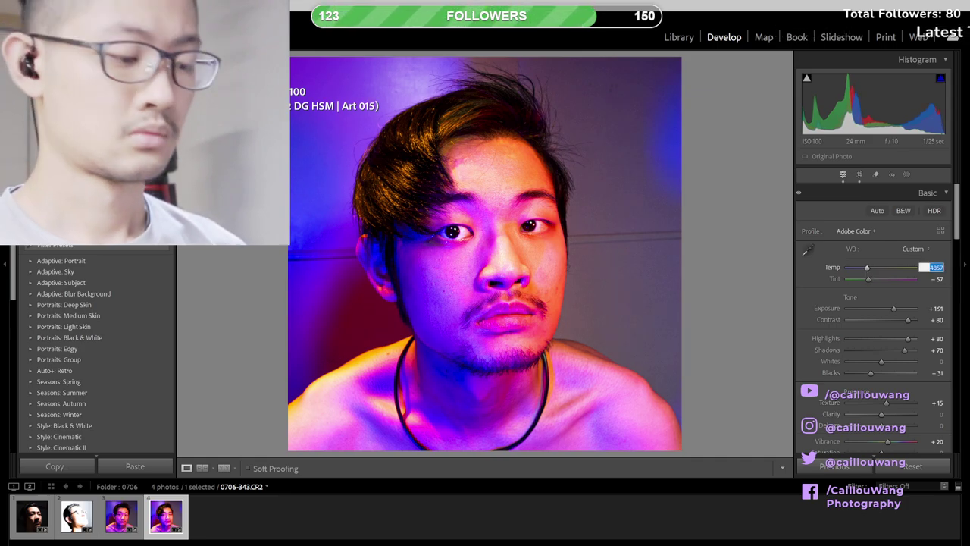
text(5000)
key(Return)
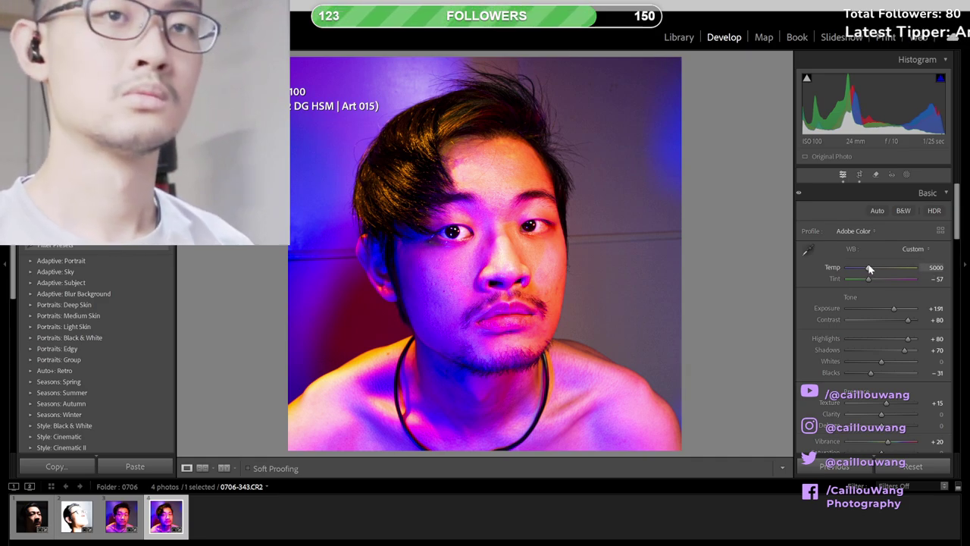
drag(869, 270, 868, 270)
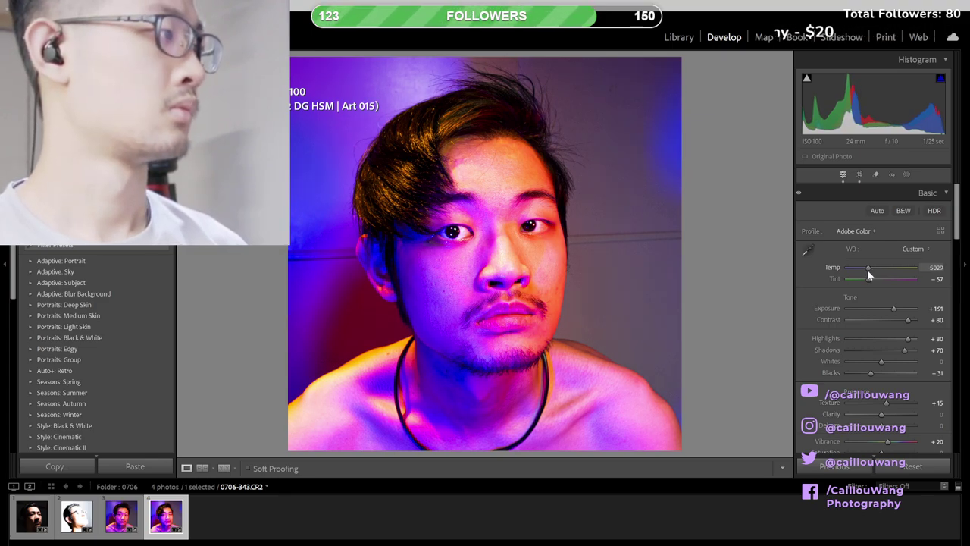
click(926, 268)
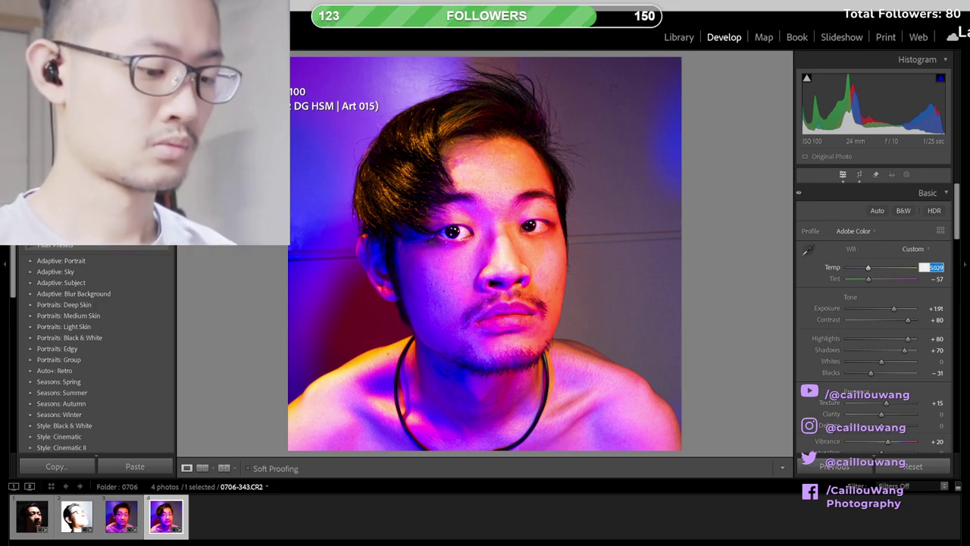
text(4900)
key(Return)
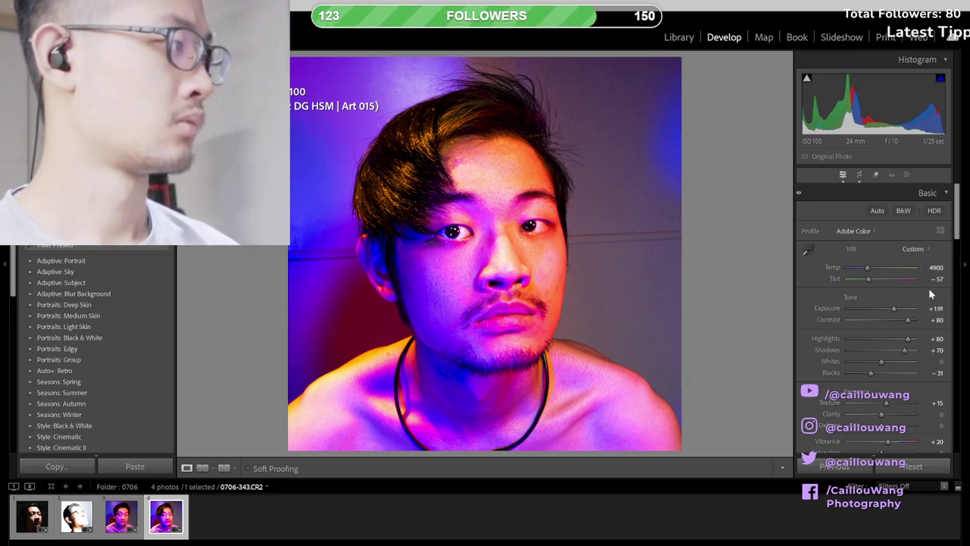
- Try the extreme Tint of −150, undo it, and set the Tint to −60
drag(868, 280, 824, 284)
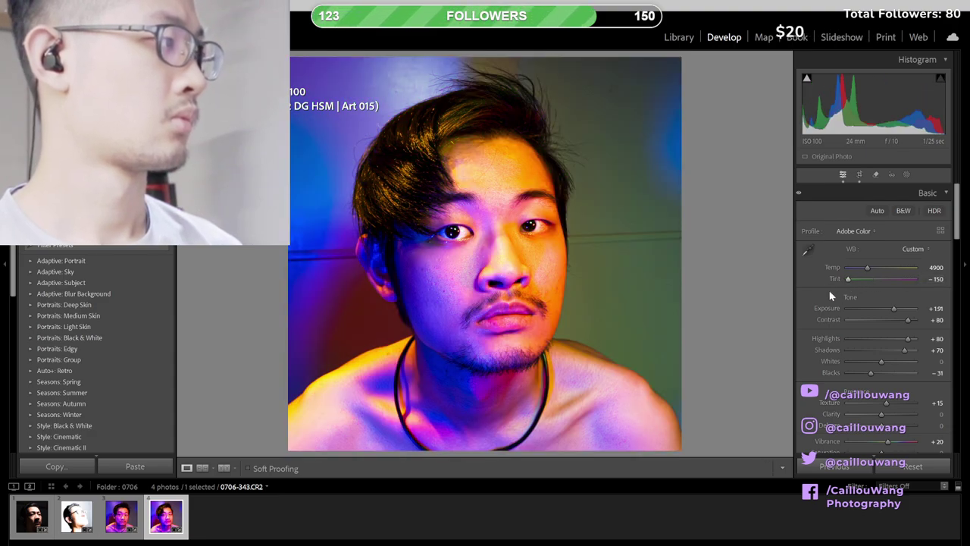
key(ctrl+z)
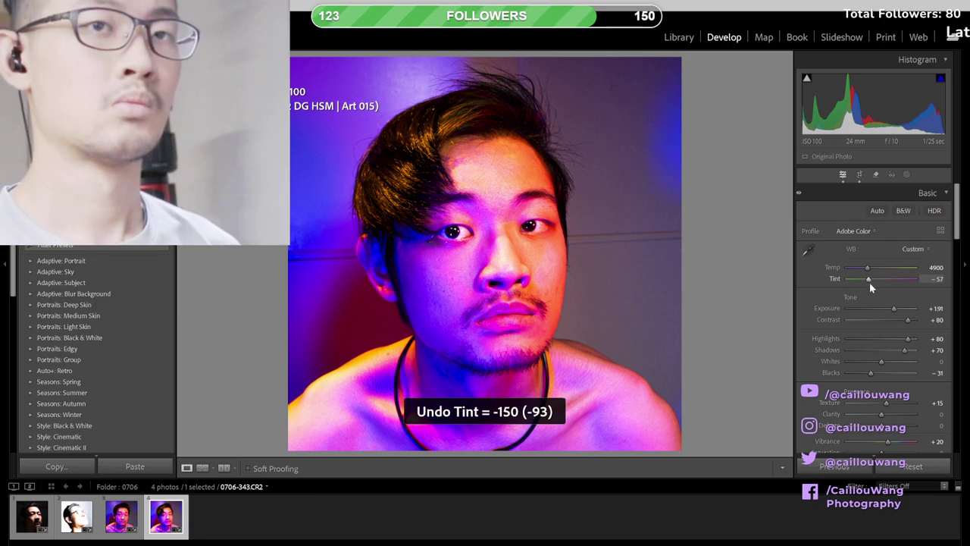
click(933, 279)
key(BackSpace)
text(-60)
key(Return)
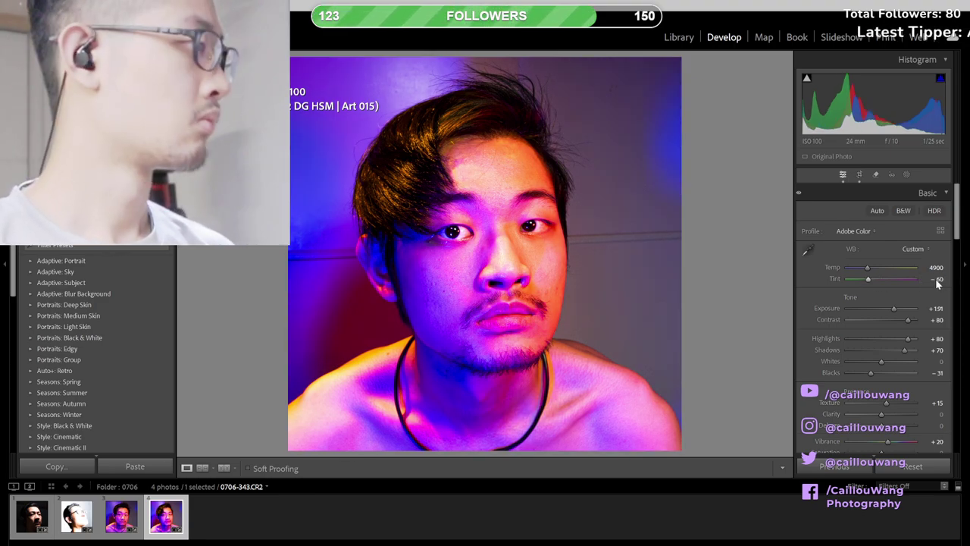
- Raise Highlights to +100, comparing the portrait with its unedited version before and after the change
key(backslash)
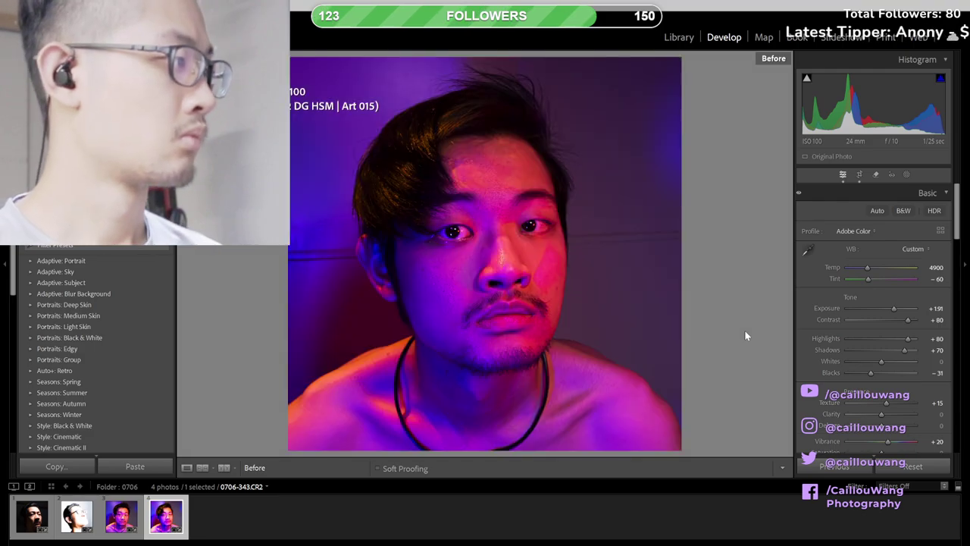
key(backslash)
key(backslash)
key(backslash)
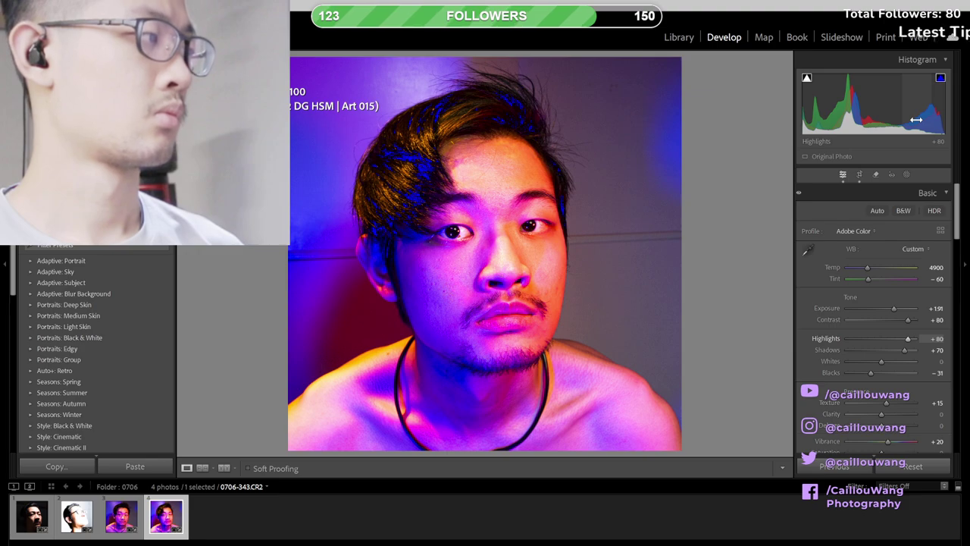
drag(916, 118, 932, 118)
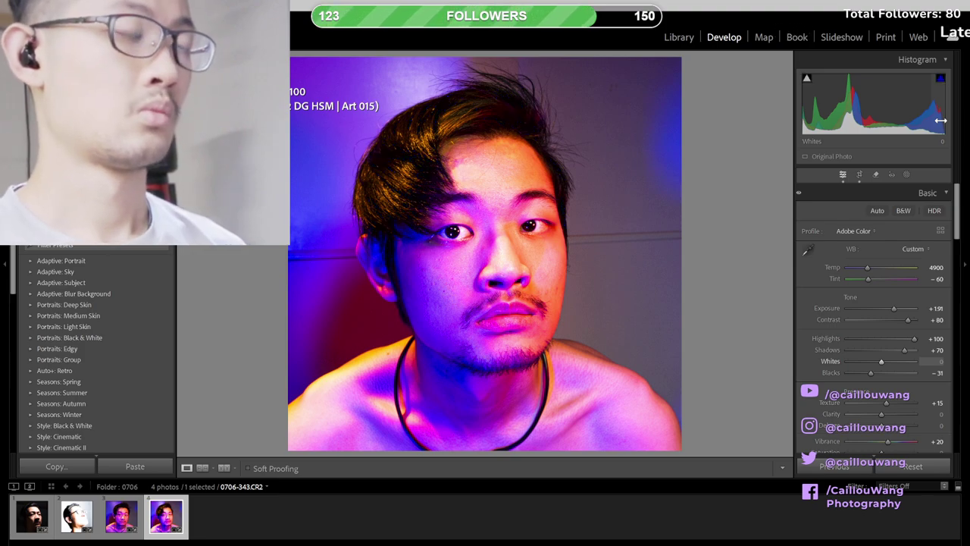
key(backslash)
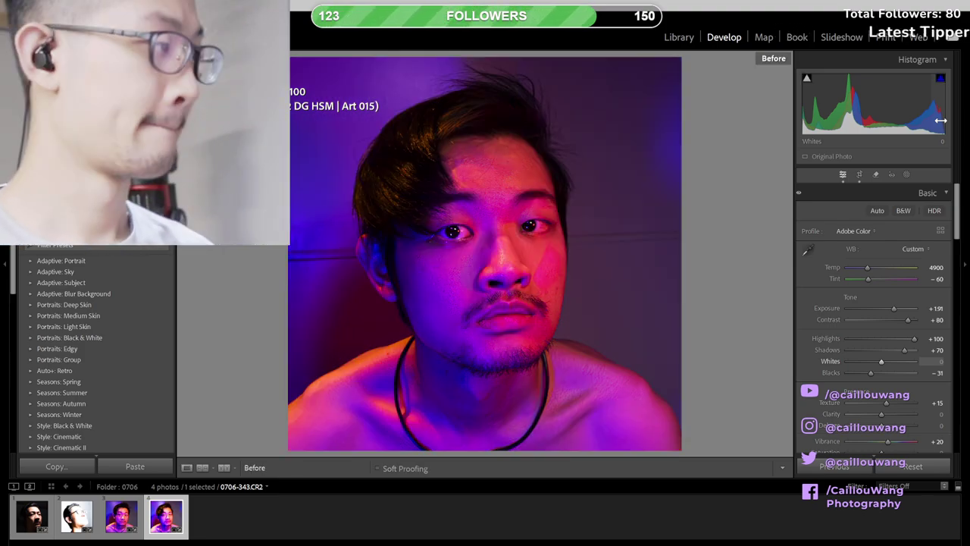
key(backslash)
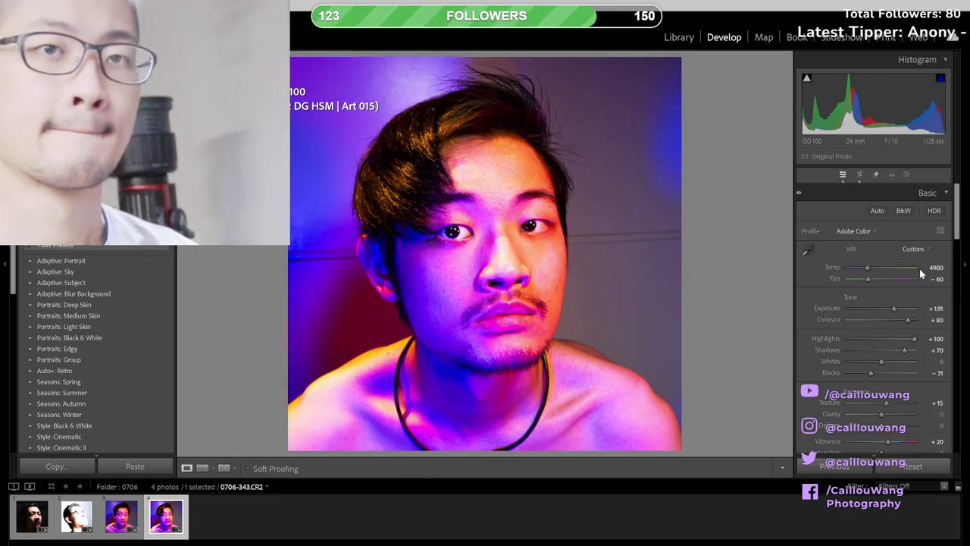
- Examine the eye and the surrounding hair of the neon-lit portrait at close range
drag(959, 222, 960, 232)
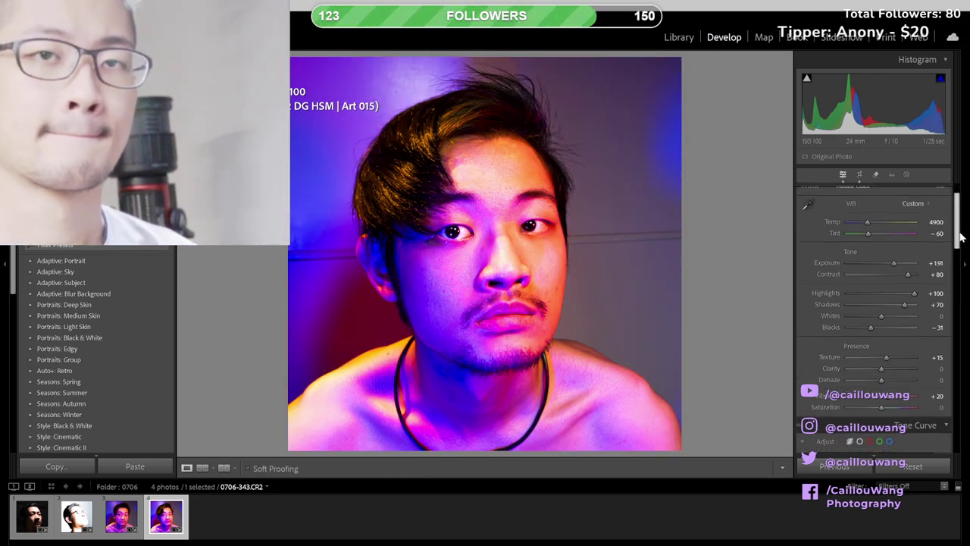
scroll(959, 237, up, 2)
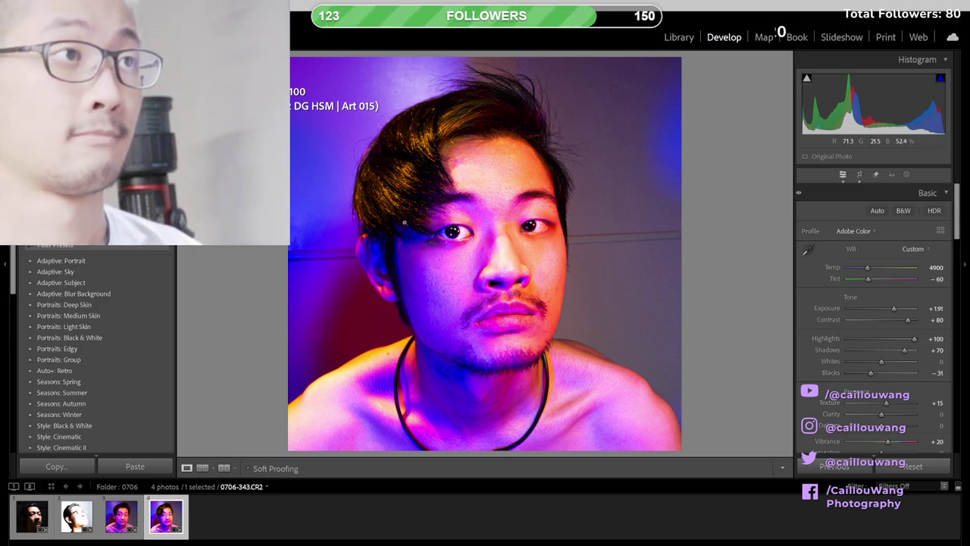
click(437, 227)
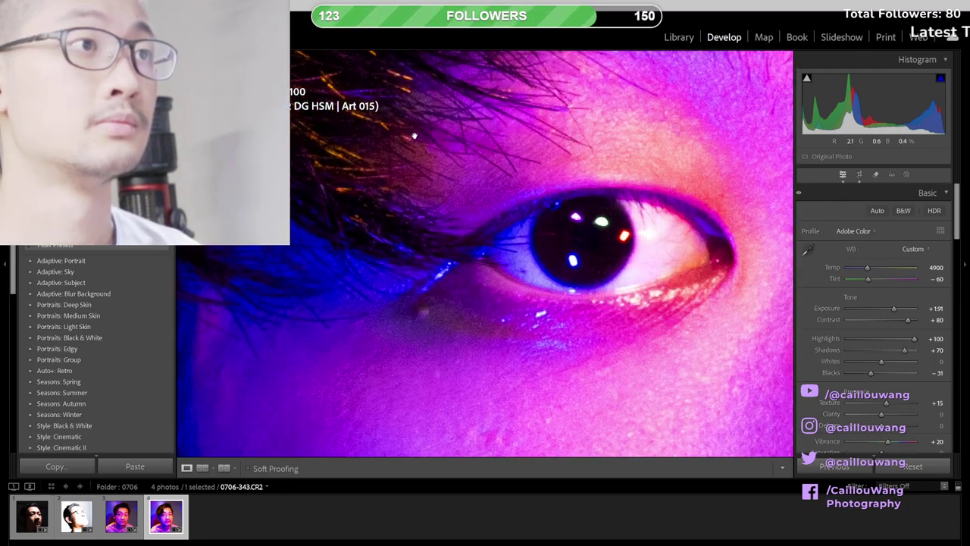
drag(414, 135, 563, 425)
scroll(563, 425, down, 5)
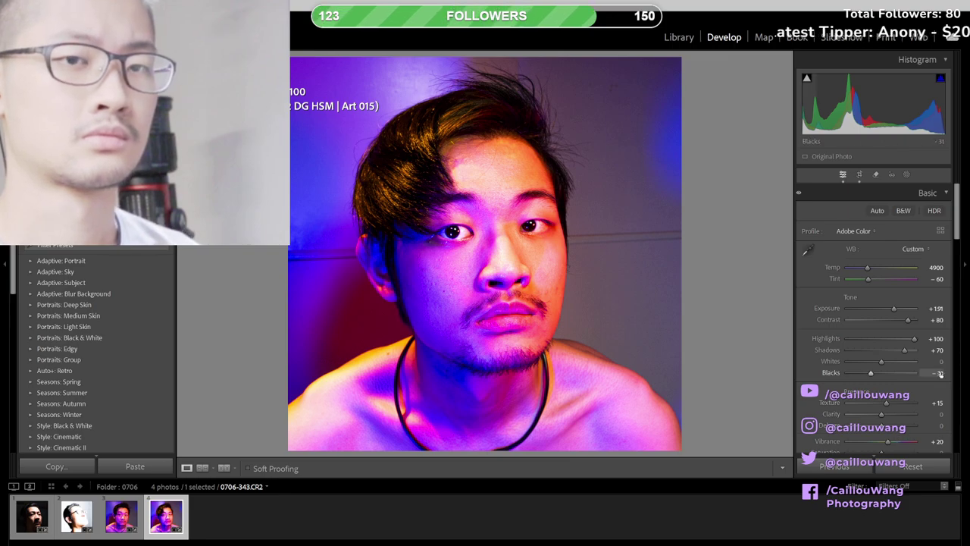
- Try Vibrance +40 with Saturation −15 and compare the portrait with its unedited version
scroll(902, 430, down, 2)
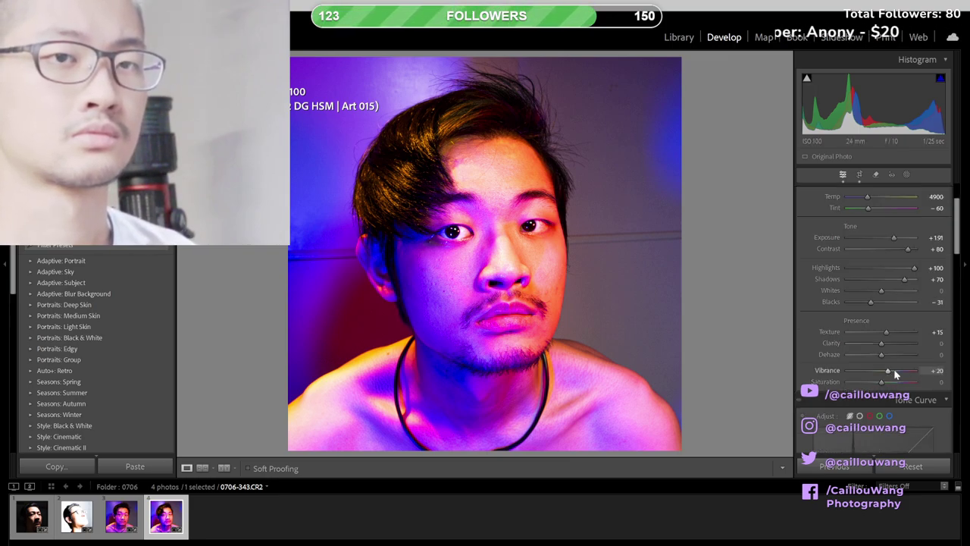
mouse_move(888, 371)
mouse_down()
mouse_move(901, 371)
mouse_move(892, 370)
mouse_up()
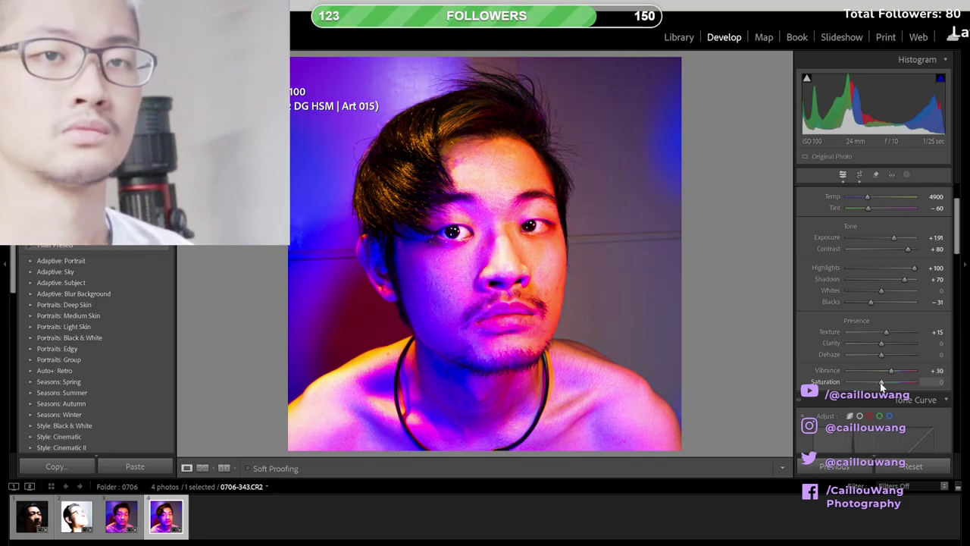
drag(883, 384, 881, 386)
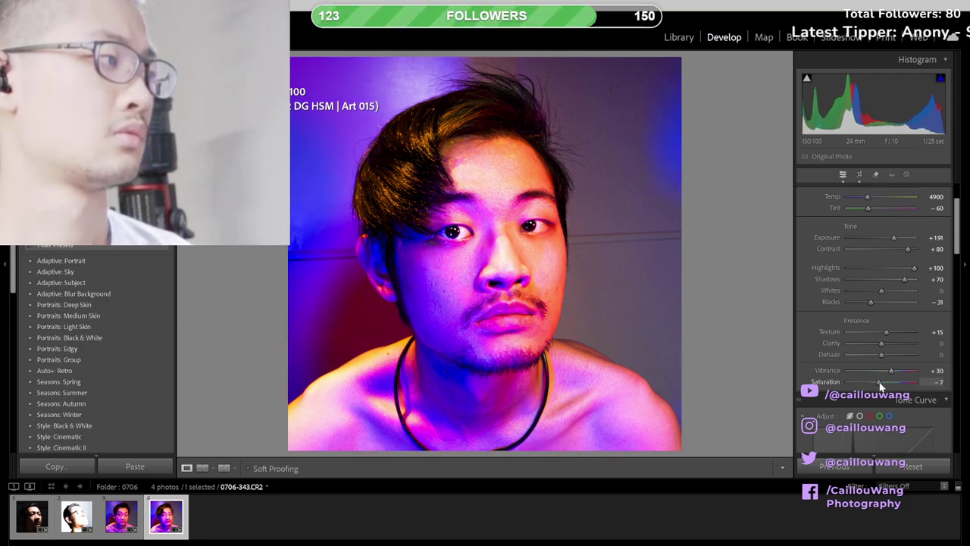
click(933, 371)
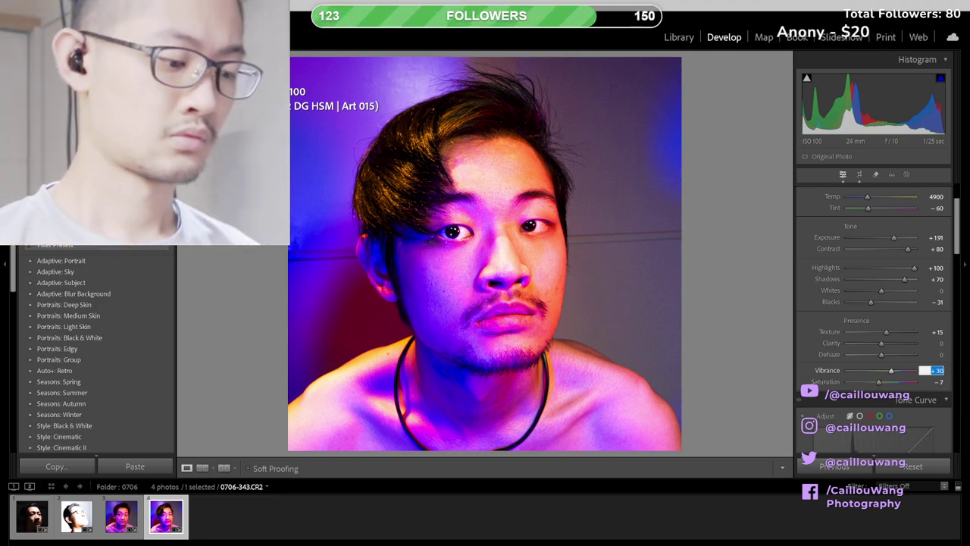
text(40)
key(Return)
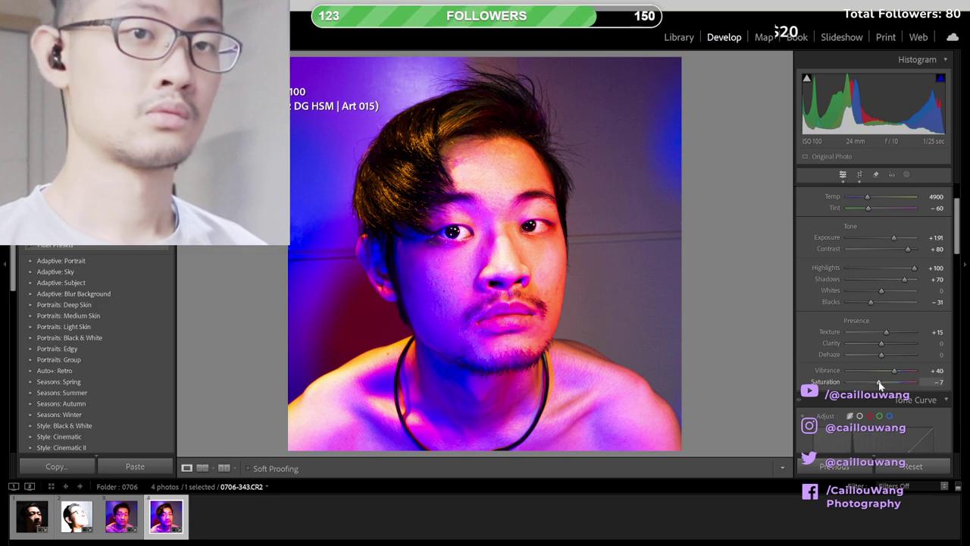
drag(879, 385, 876, 386)
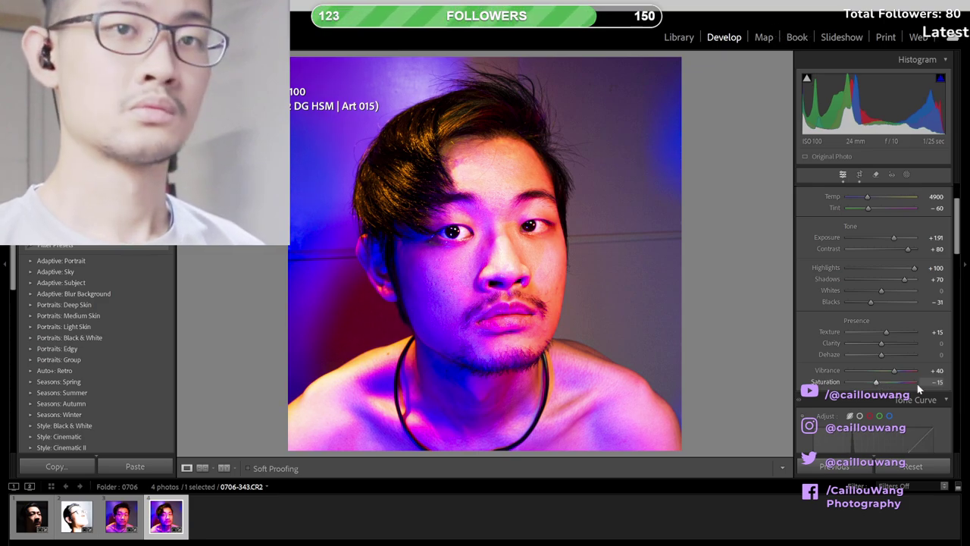
key(backslash)
key(backslash)
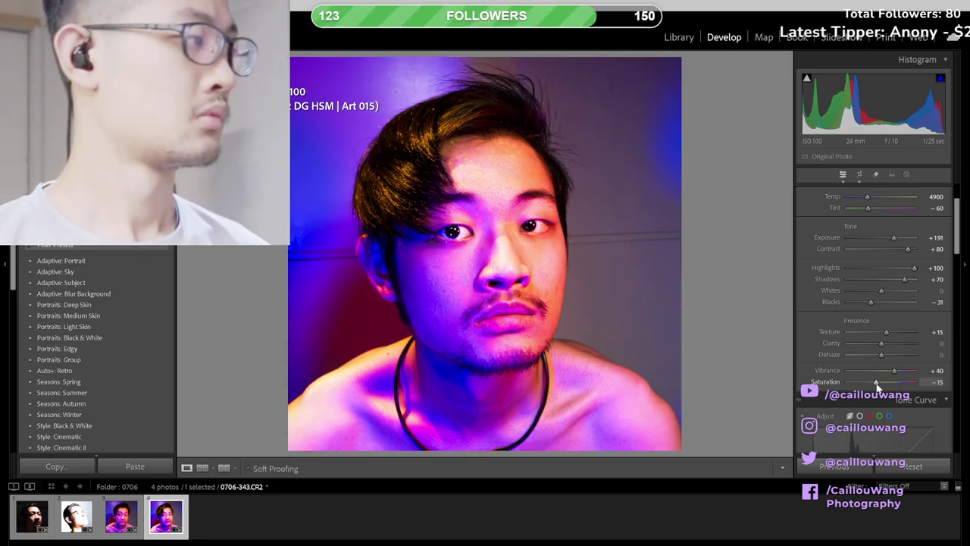
- Set Saturation to −10 and Vibrance to +45, and compare the result with the unedited portrait
drag(876, 382, 880, 382)
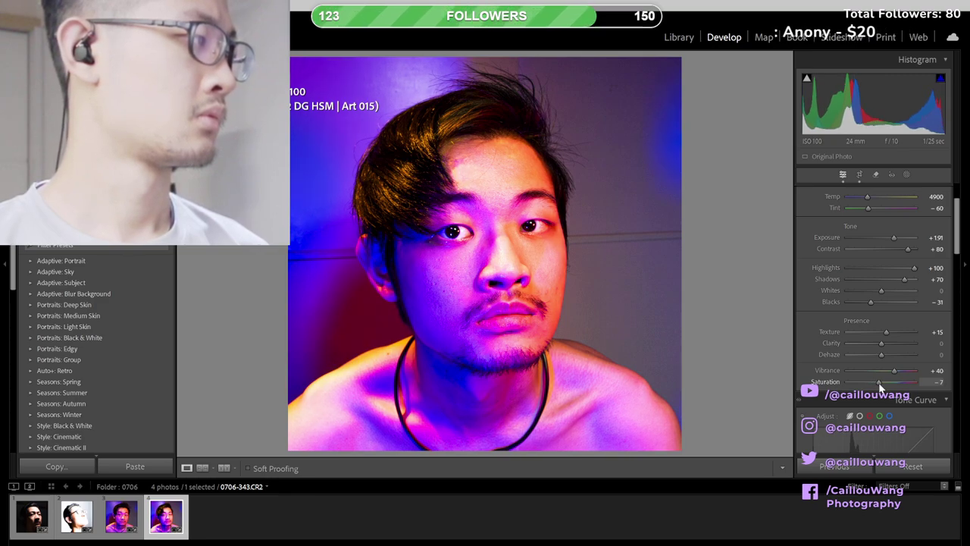
click(931, 381)
text(-10)
key(Return)
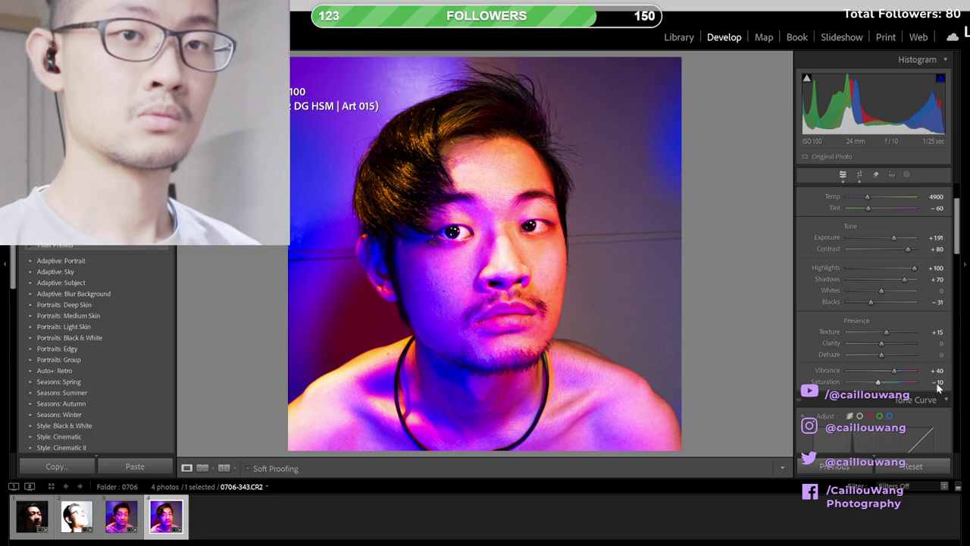
click(933, 371)
text(45)
key(Return)
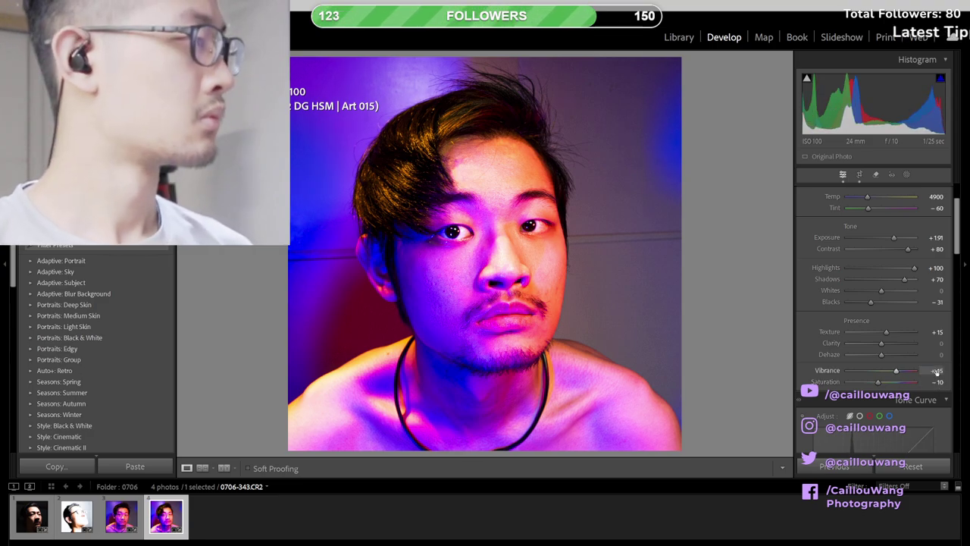
key(Return)
key(backslash)
key(backslash)
key(backslash)
key(backslash)
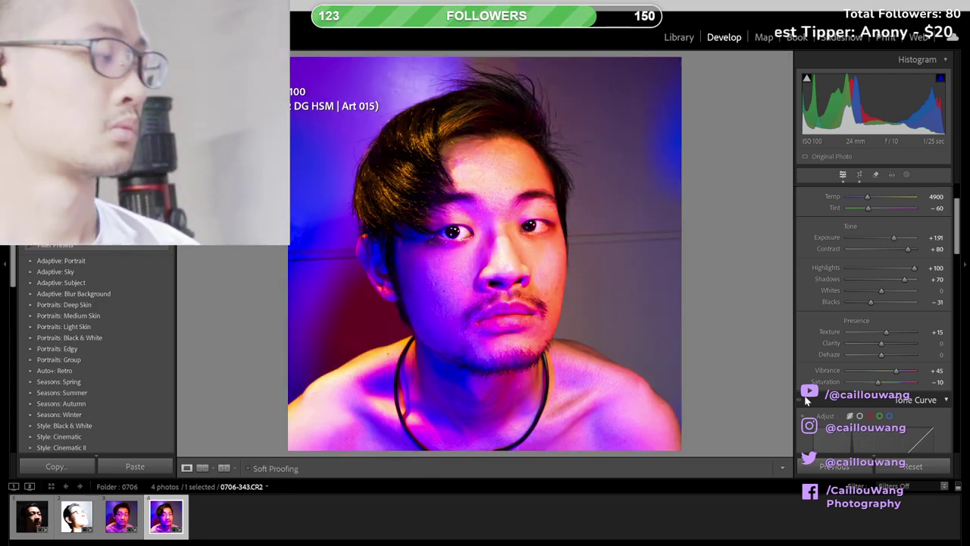
- Try different Orange and Yellow saturation values in the Color Mixer, resetting each to 0
scroll(957, 282, down, 5)
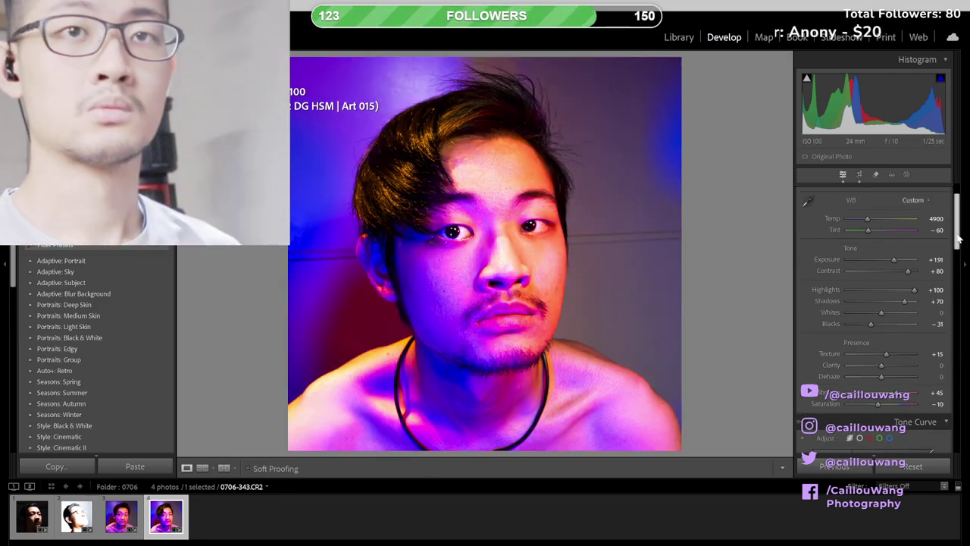
scroll(965, 294, down, 3)
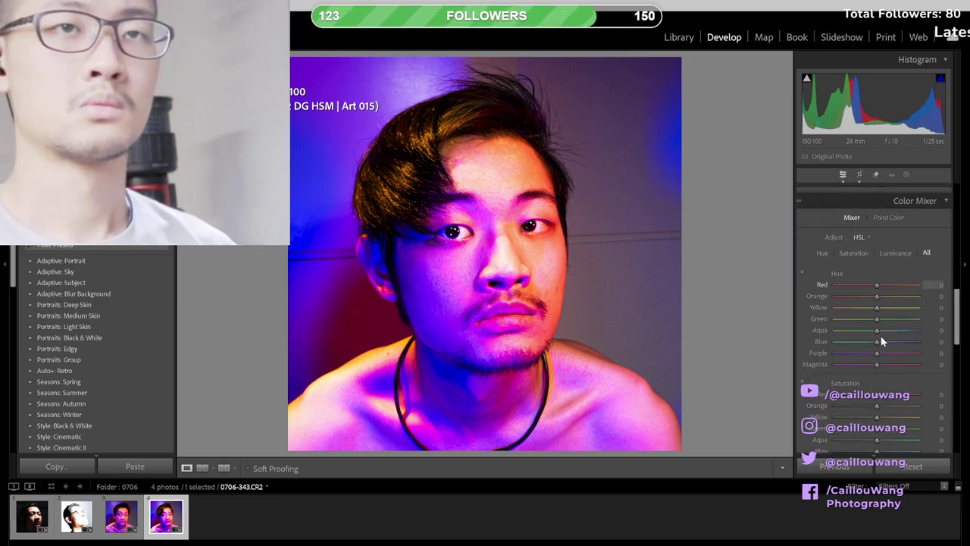
scroll(883, 337, down, 1)
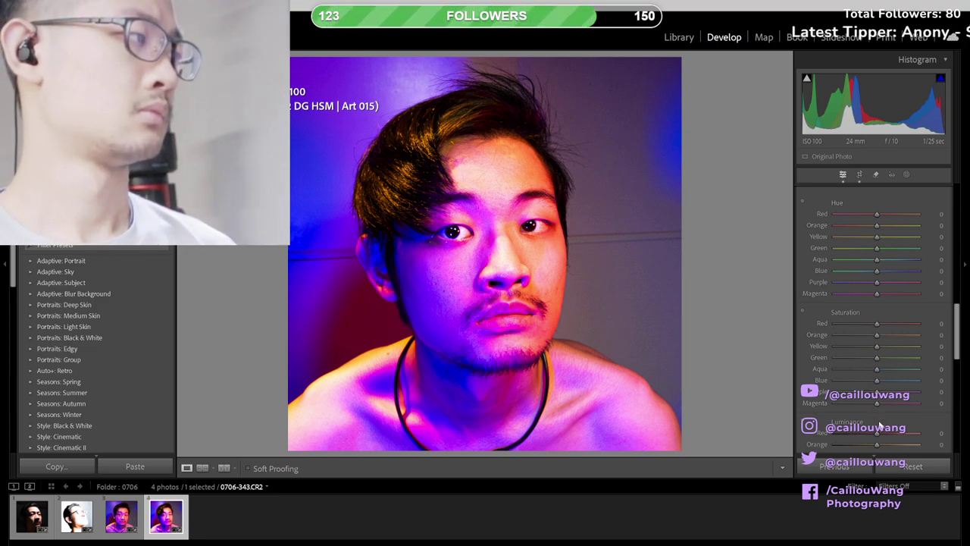
mouse_move(877, 324)
mouse_down()
mouse_move(906, 326)
mouse_move(874, 325)
mouse_up()
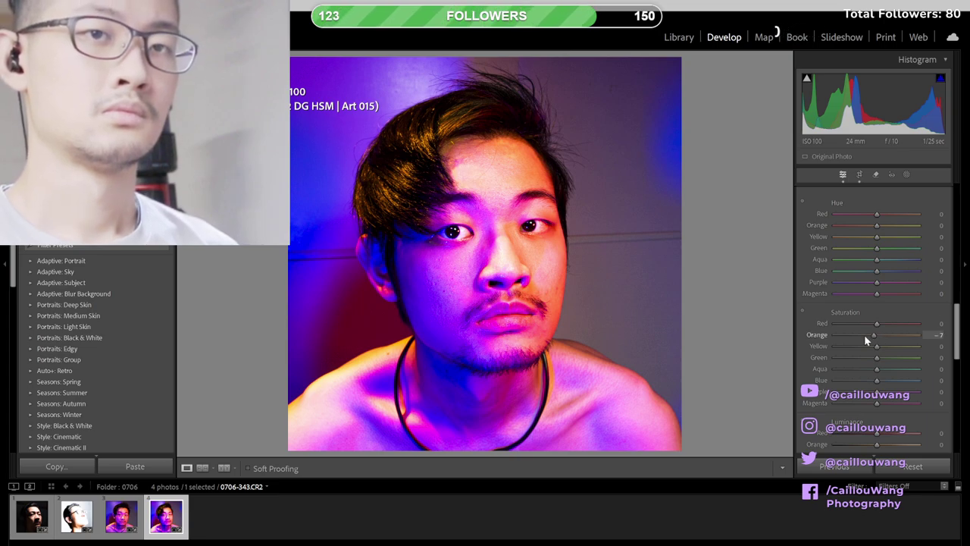
click(875, 332)
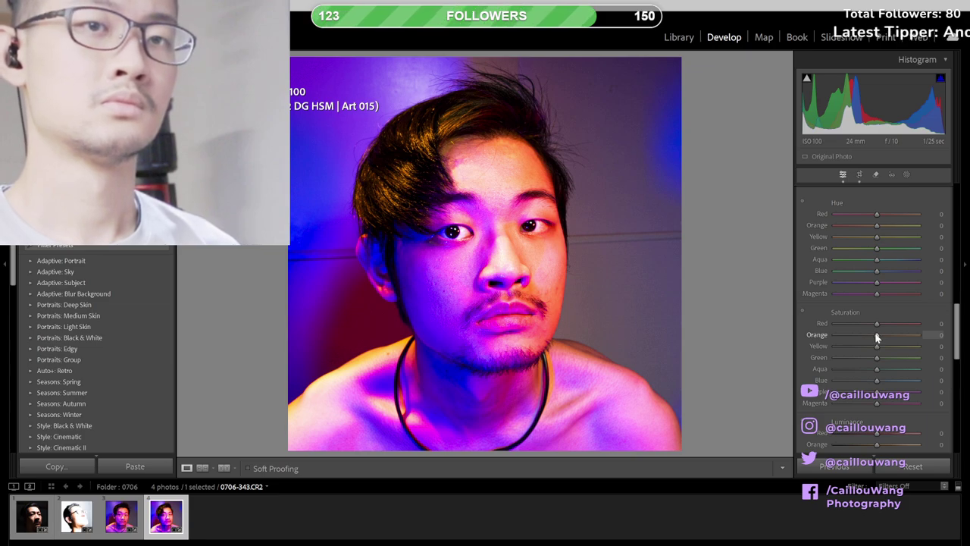
drag(877, 346, 903, 349)
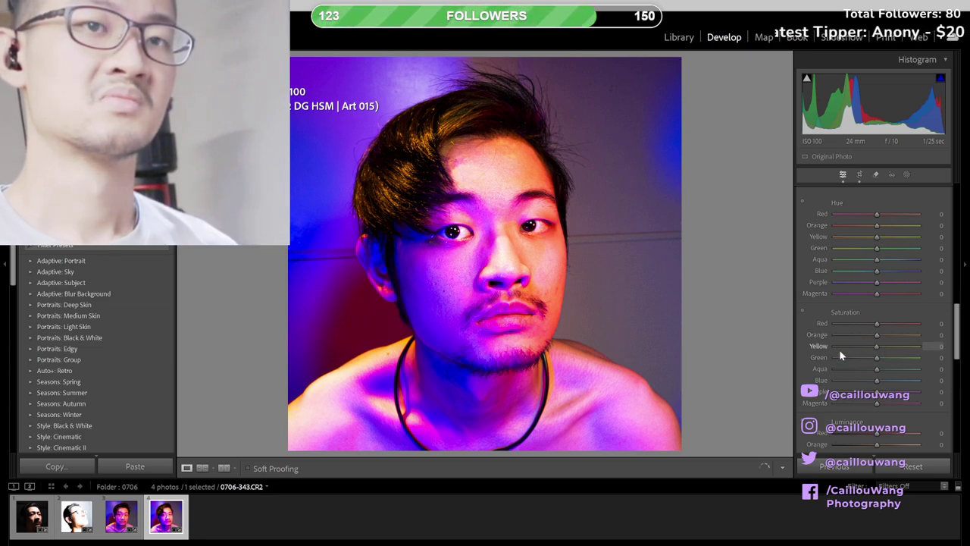
click(904, 348)
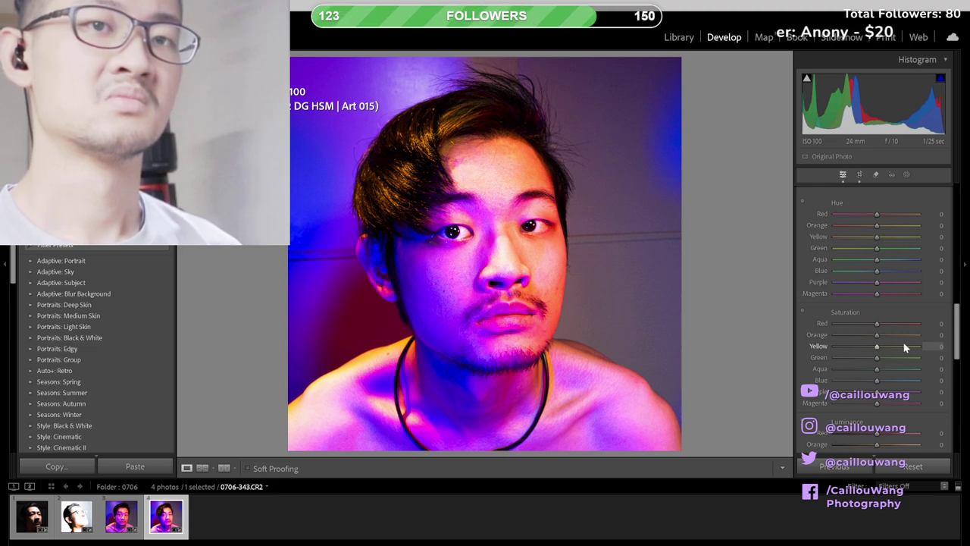
- Try Green saturation at both extremes, −100 and +100, and reset it to 0
drag(876, 360, 902, 357)
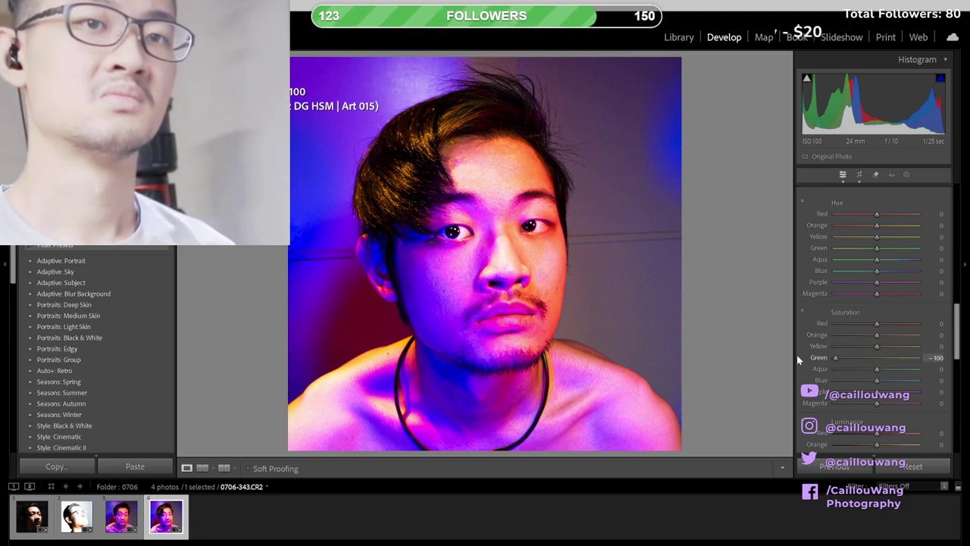
drag(796, 354, 915, 359)
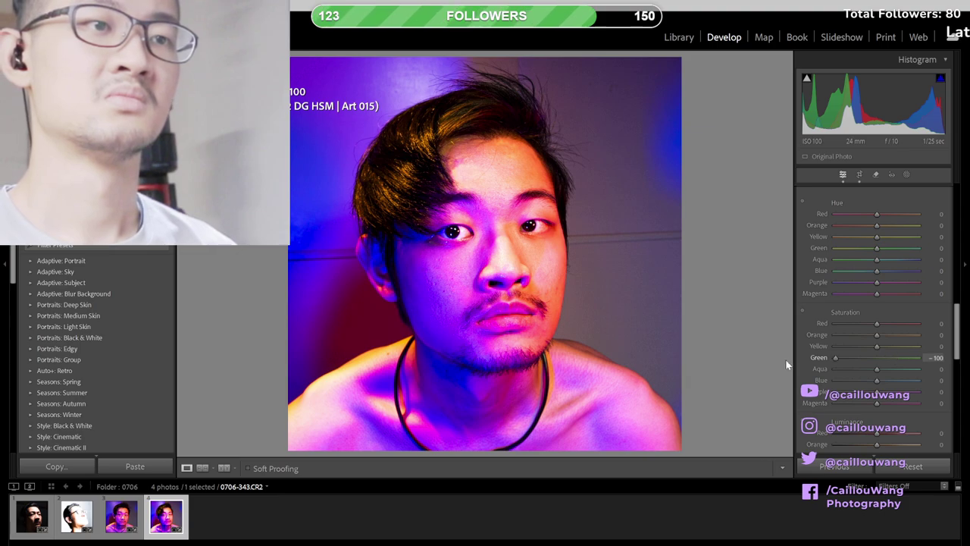
drag(835, 357, 857, 357)
drag(933, 358, 788, 357)
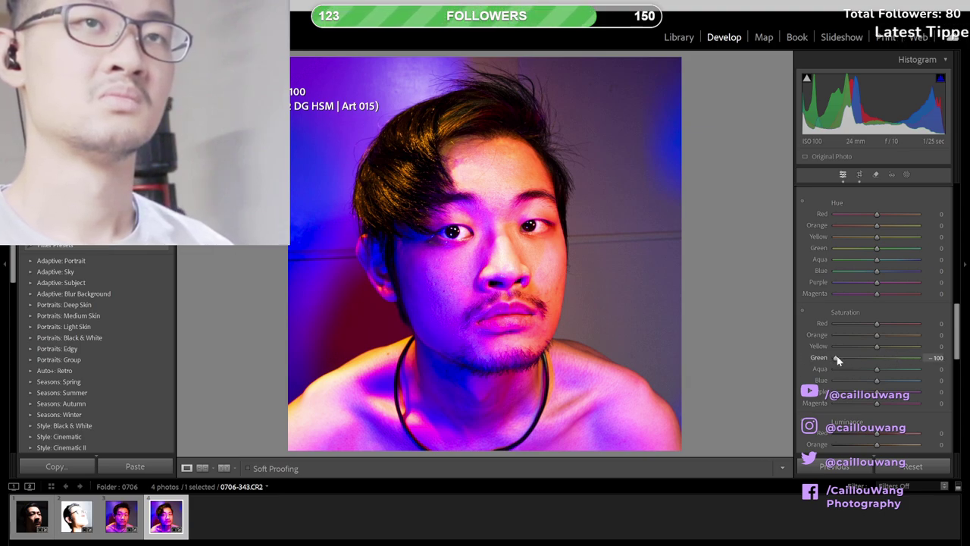
double_click(835, 357)
drag(892, 361, 940, 361)
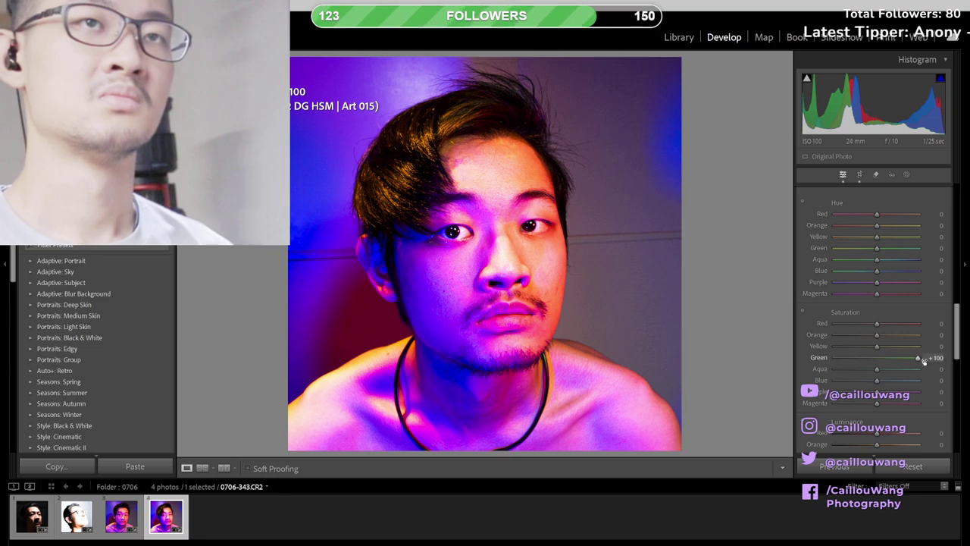
drag(832, 357, 817, 360)
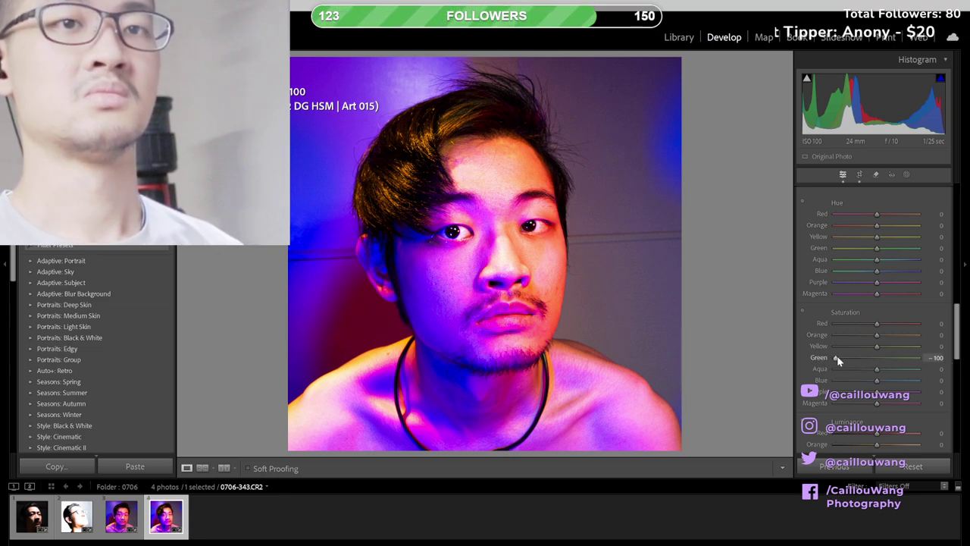
double_click(835, 357)
- Set the Green and Aqua saturation to −100, trying Blue saturation around −10 and resetting it to 0
drag(878, 371, 811, 372)
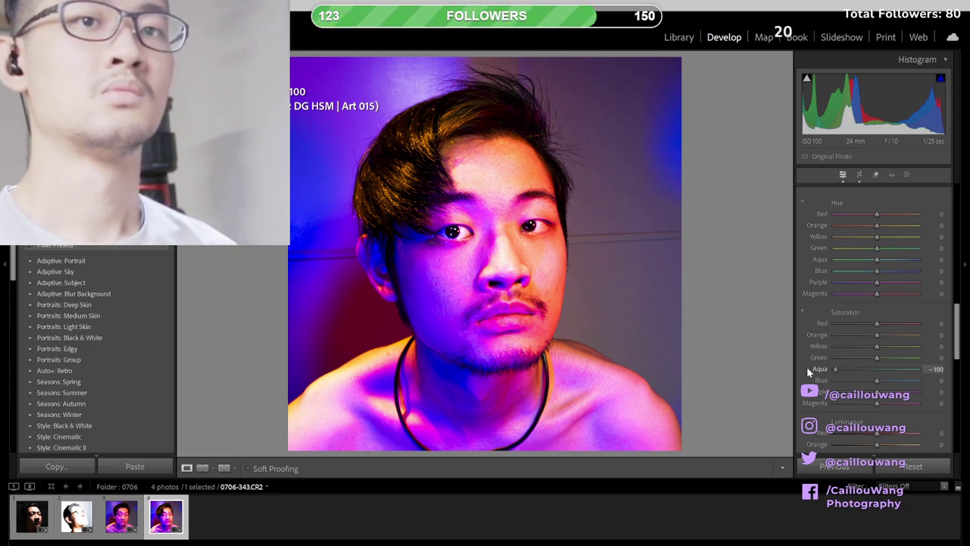
drag(877, 358, 823, 361)
click(873, 381)
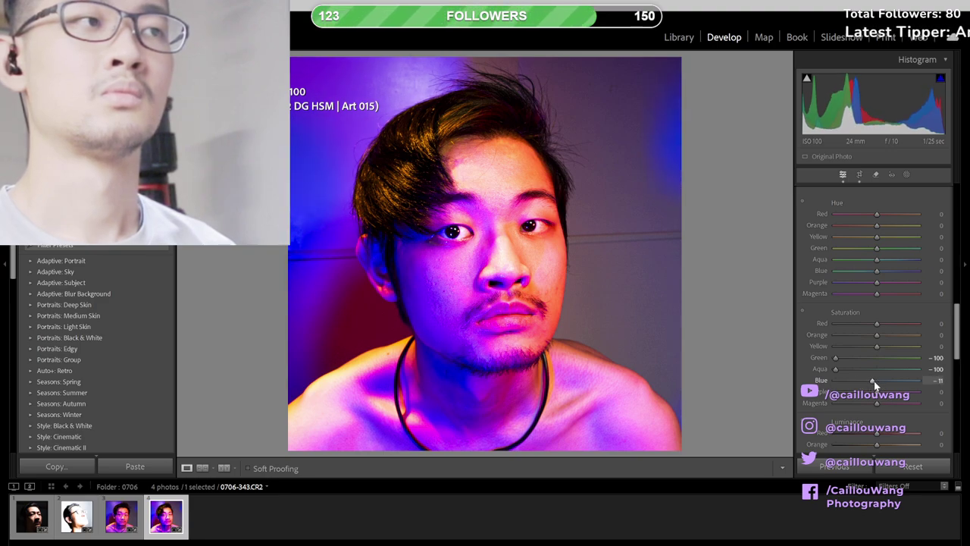
double_click(874, 381)
click(900, 369)
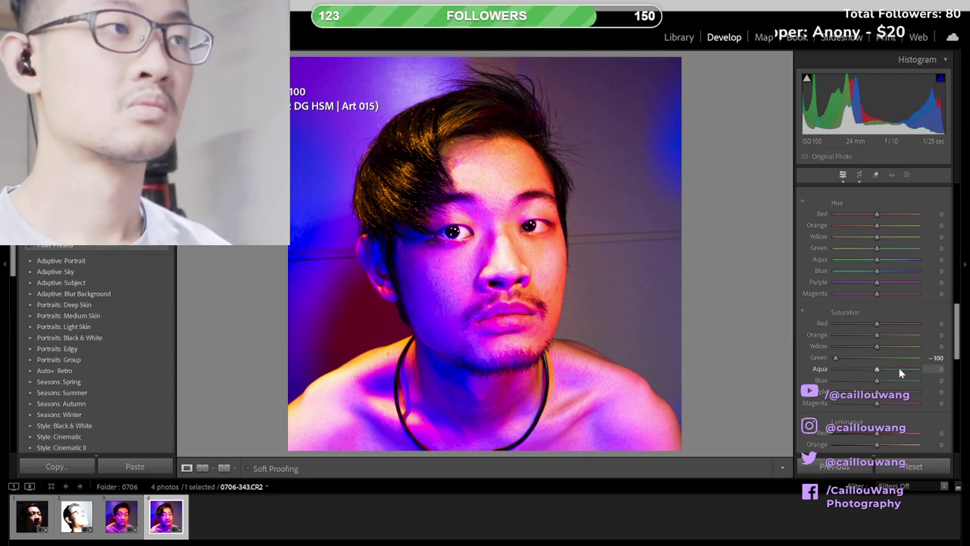
drag(877, 369, 818, 368)
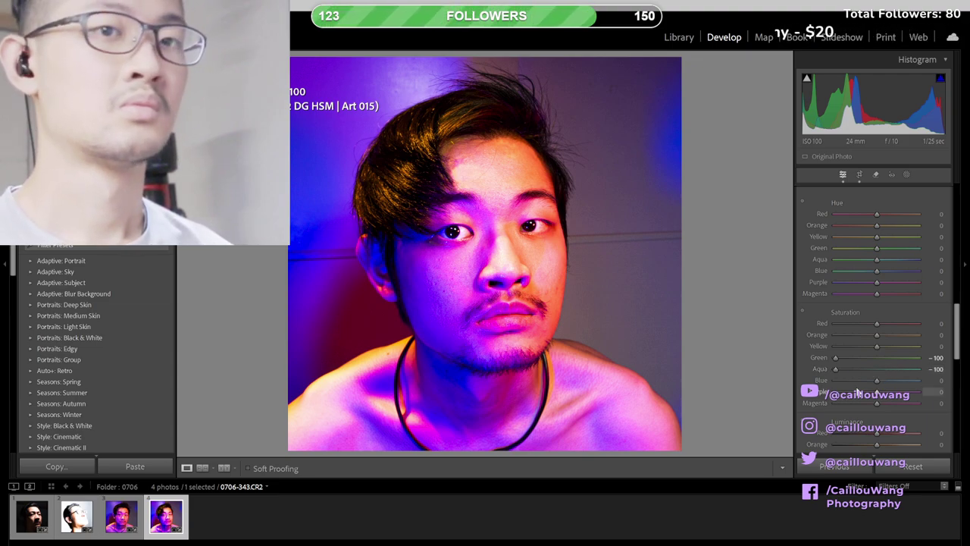
mouse_move(878, 382)
mouse_down()
mouse_move(837, 381)
mouse_move(875, 389)
mouse_up()
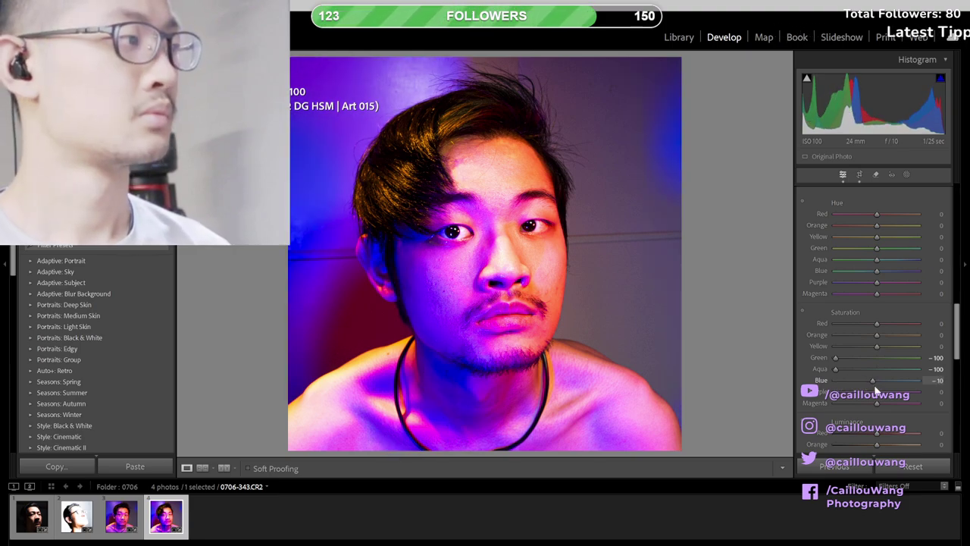
double_click(873, 382)
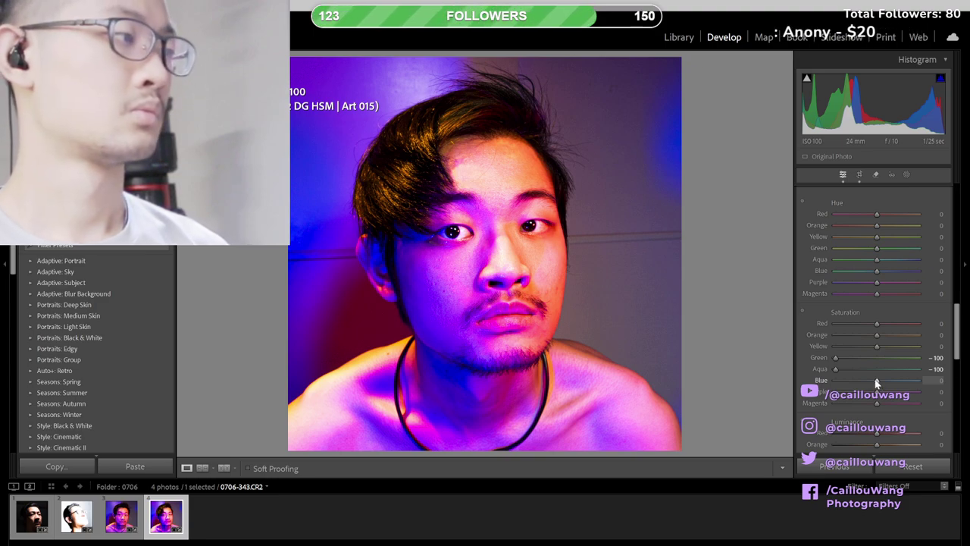
- Try darker blues in the Color Mixer and set the Blue luminance to −10
scroll(878, 319, down, 4)
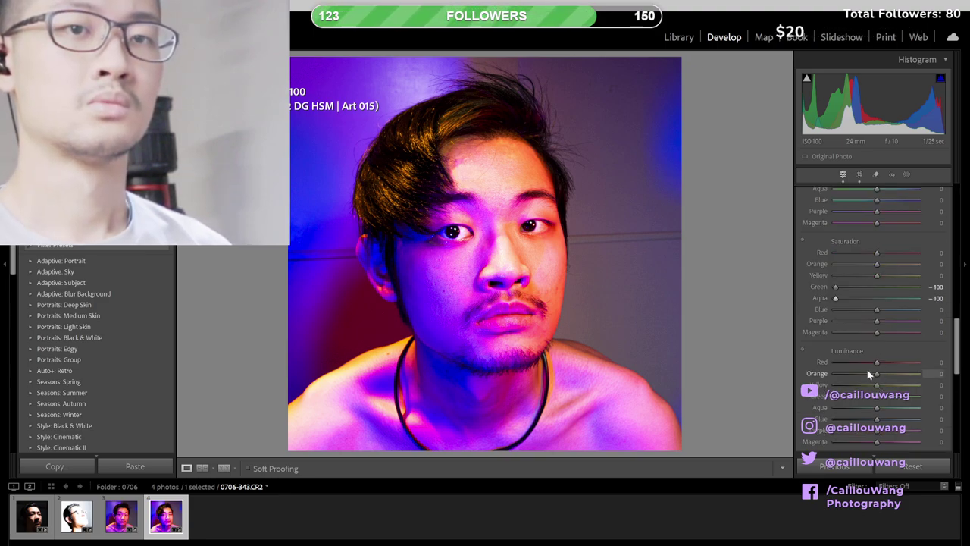
drag(873, 347, 866, 348)
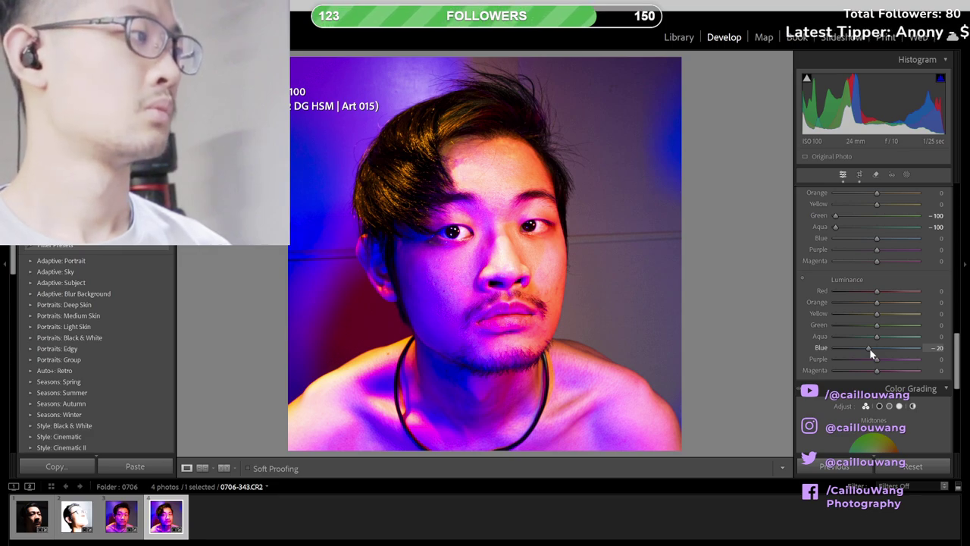
drag(869, 348, 874, 348)
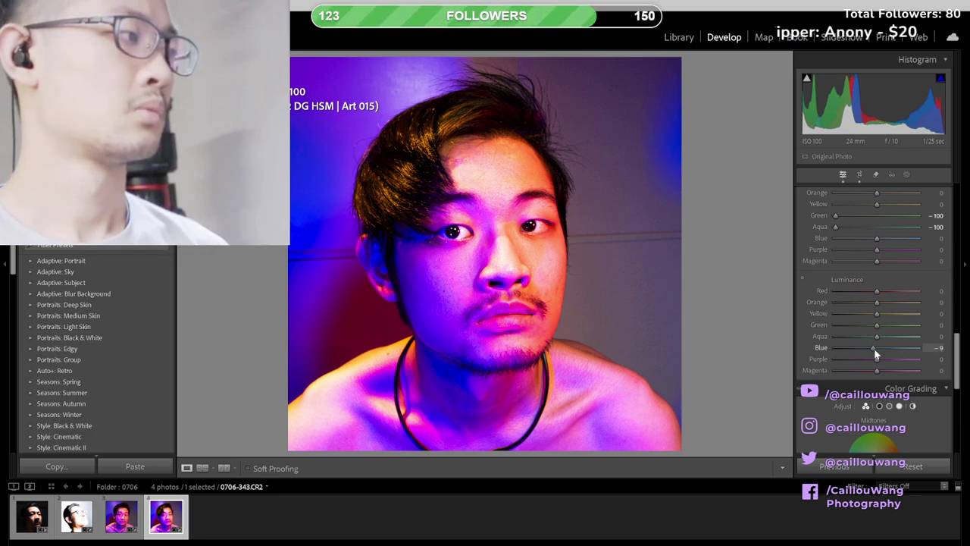
click(936, 347)
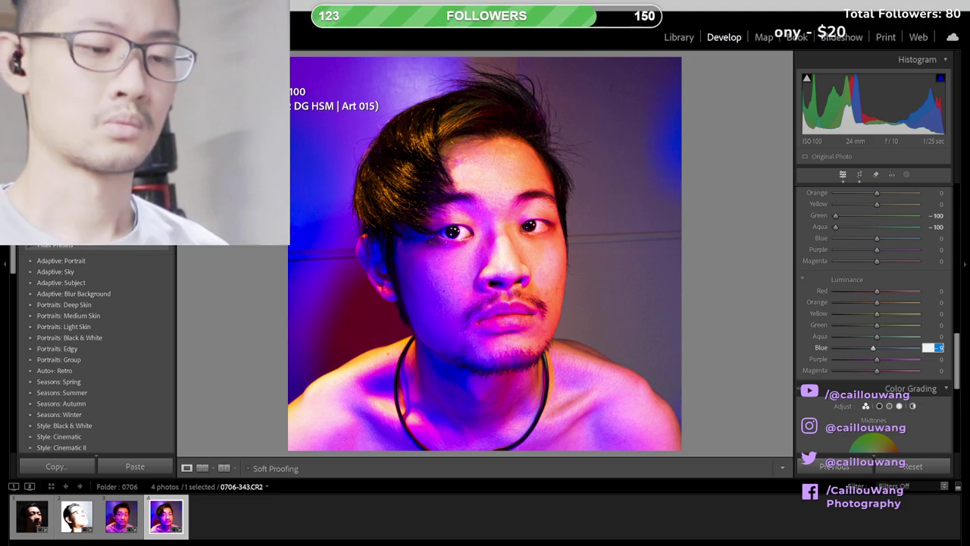
text(-10)
key(Return)
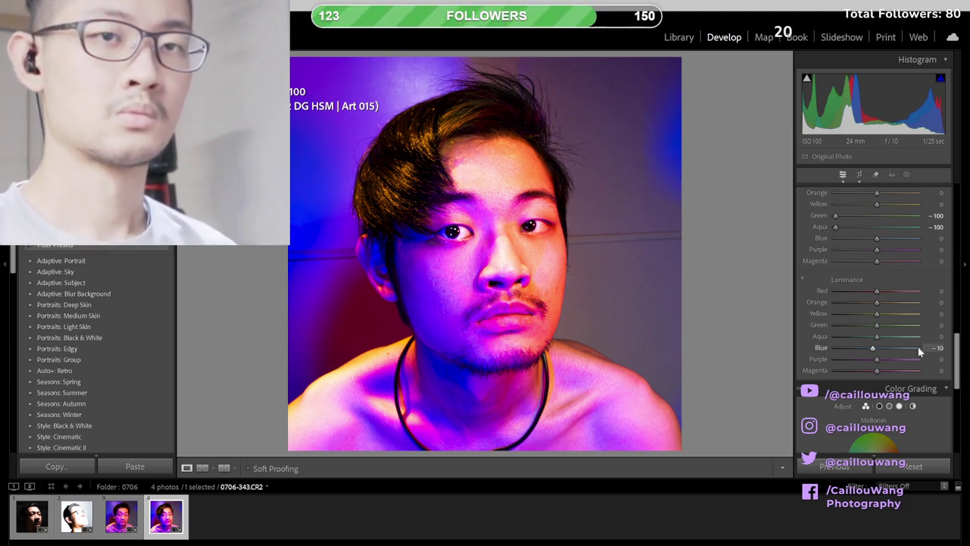
- Reset the Blue luminance to 0 and compare it with −10 by repeatedly undoing and redoing the change
double_click(871, 349)
key(ctrl+z)
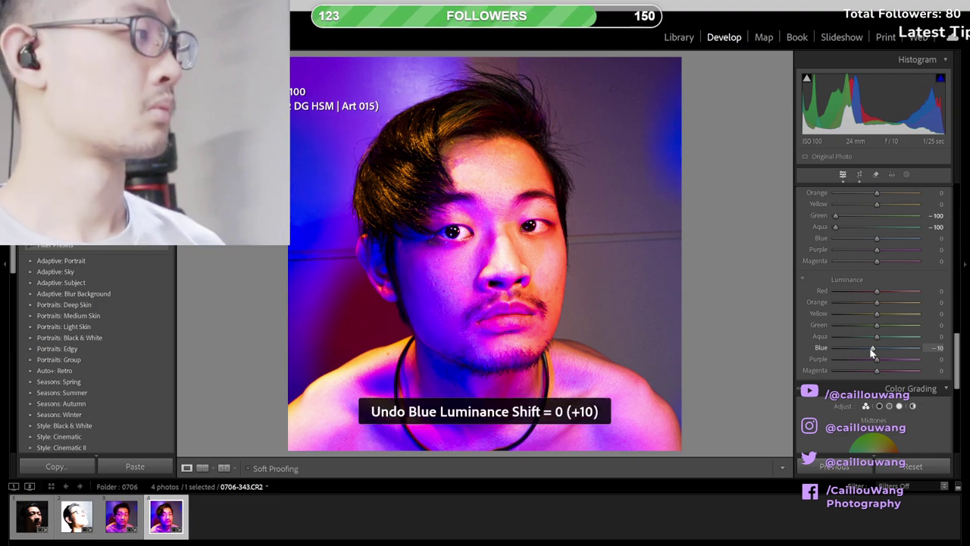
key(ctrl+z)
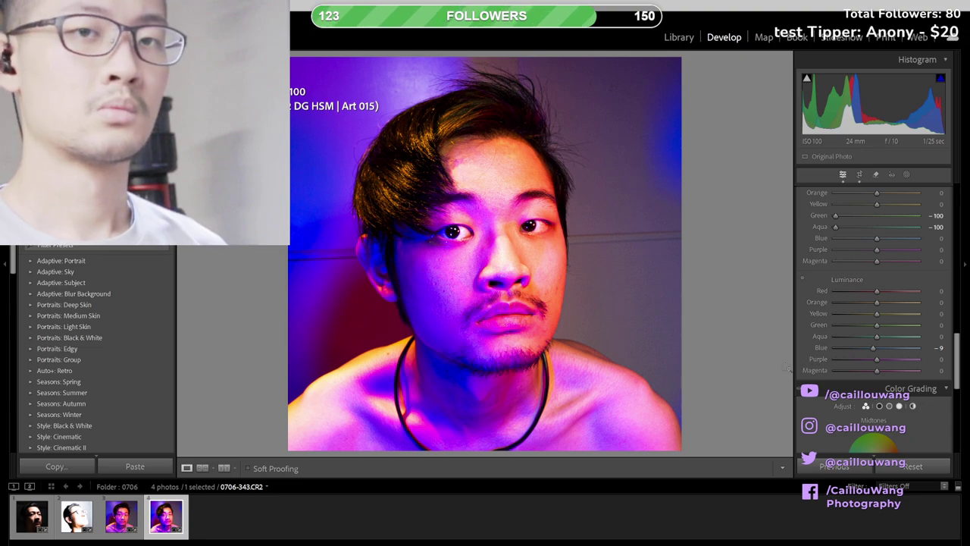
key(ctrl+z)
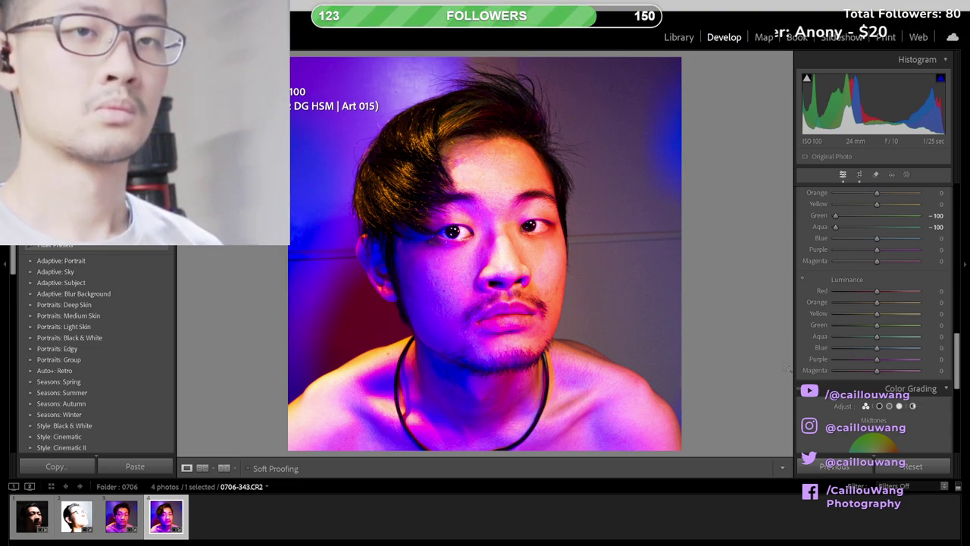
key(ctrl+z)
key(ctrl+y)
key(ctrl+y)
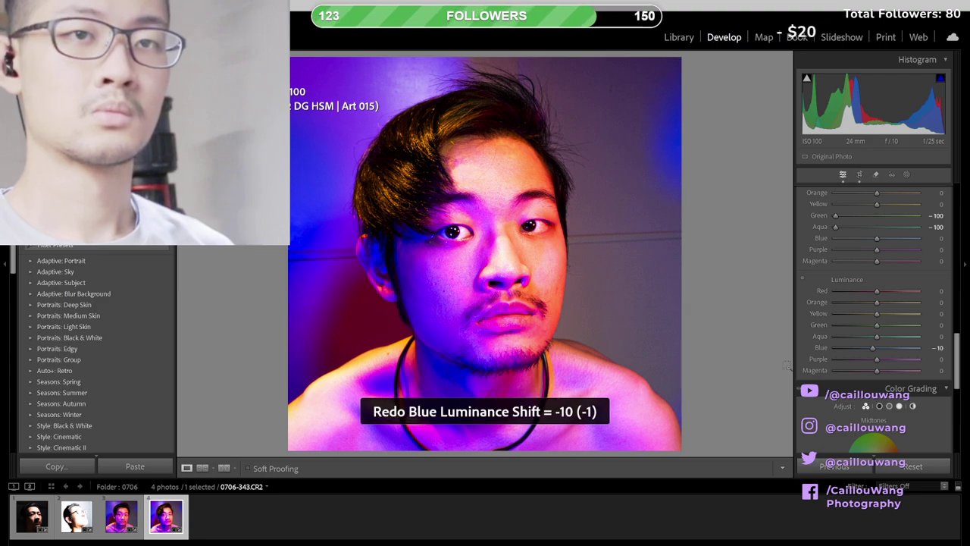
key(ctrl+z)
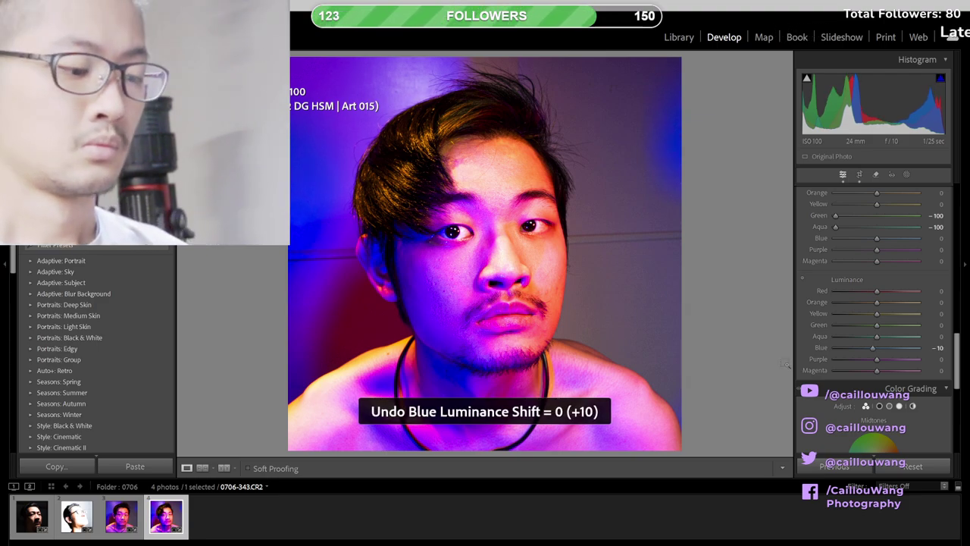
key(ctrl+y)
key(ctrl+z)
key(ctrl+y)
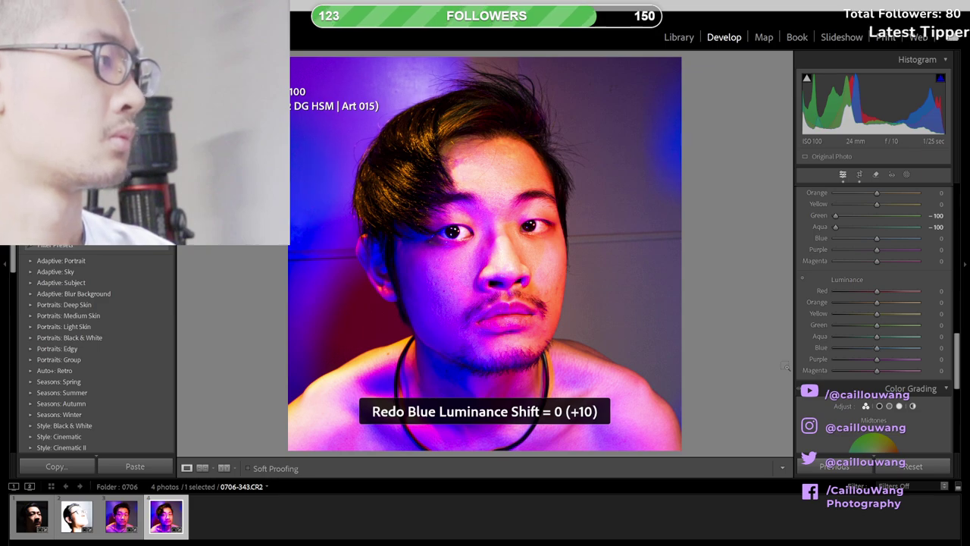
key(ctrl+z)
key(ctrl+y)
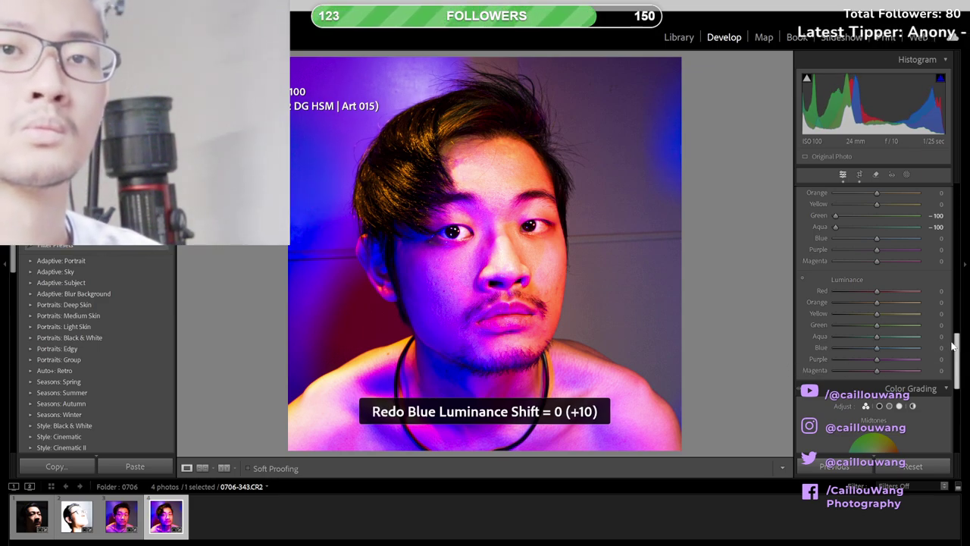
- Set the Blue luminance to −5
click(934, 347)
key(Down)
key(Down)
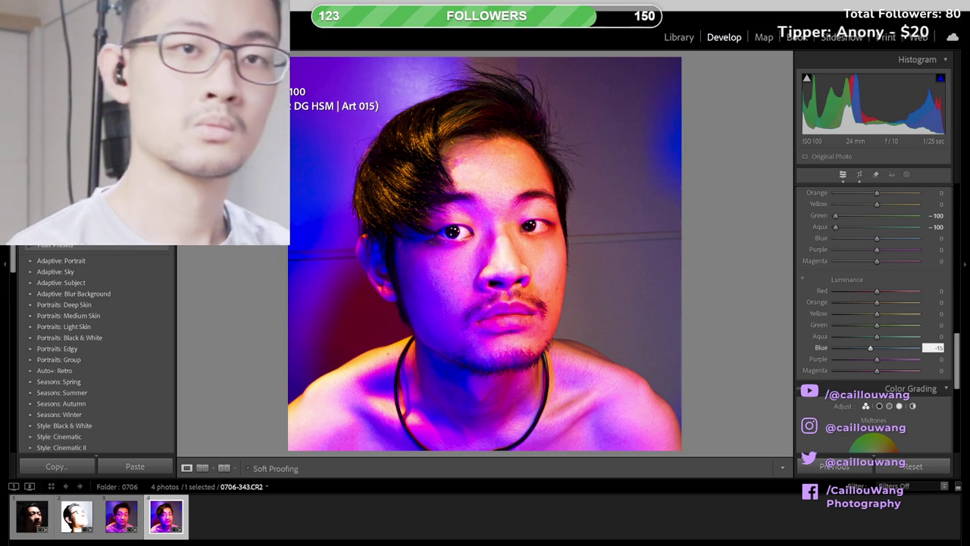
key(Up)
key(Return)
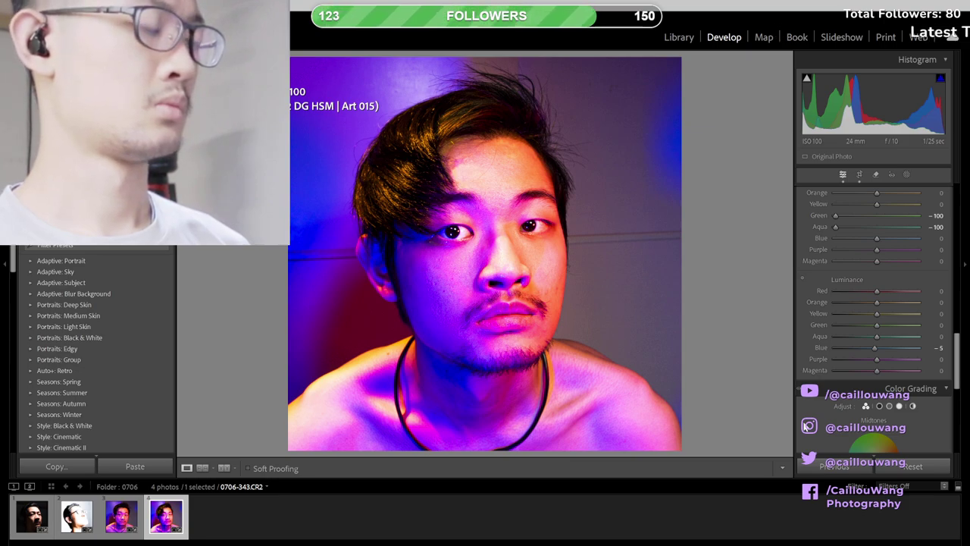
- Synchronise the develop settings of 0706-343.CR2 to the similar portrait 0706-275.CR2 and display that portrait
ctrl+click(123, 515)
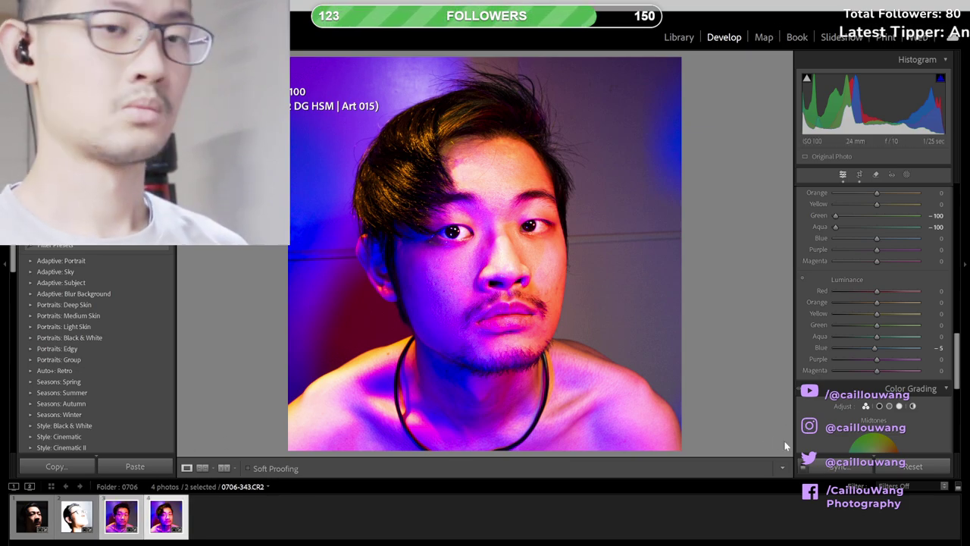
click(825, 466)
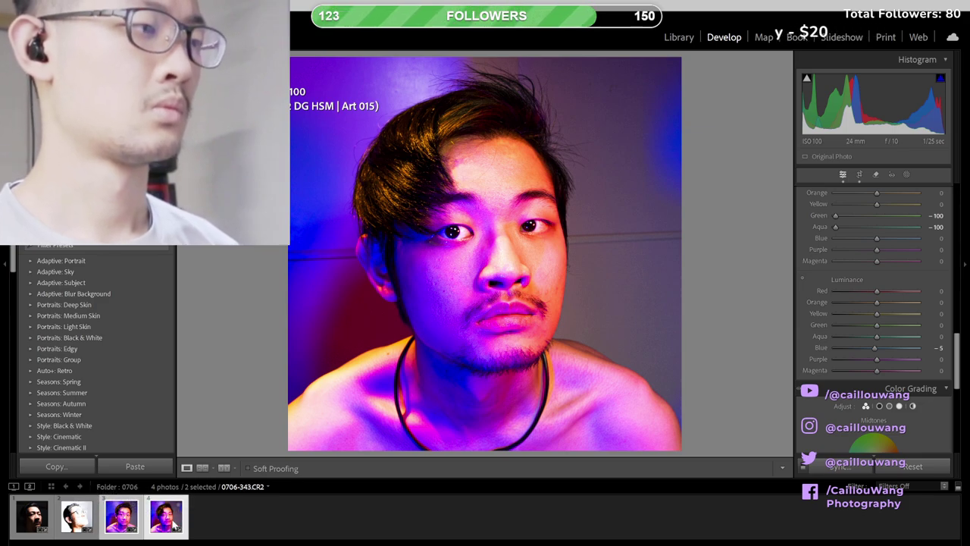
click(121, 522)
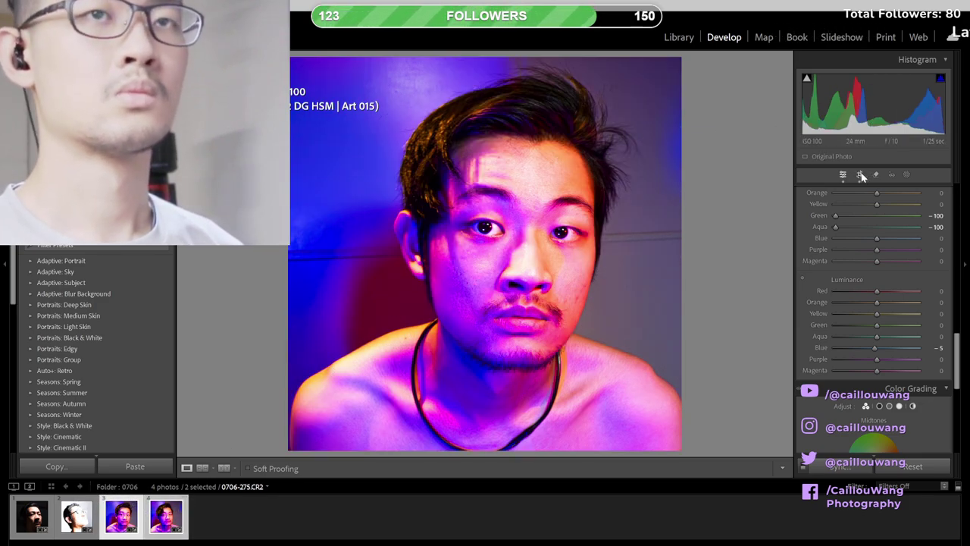
- Reposition 0706-275.CR2 within its 1x1 crop so that the face sits slightly further left
click(859, 175)
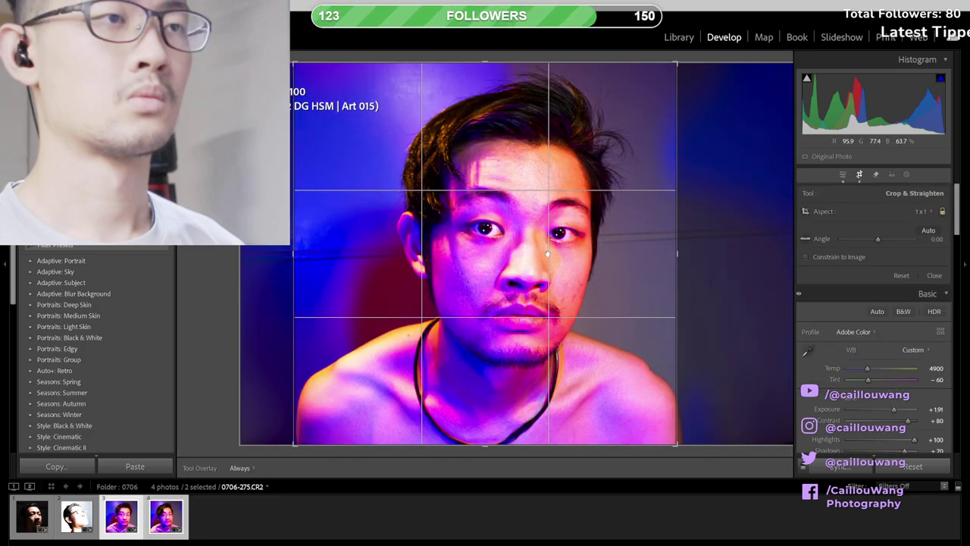
drag(542, 255, 532, 255)
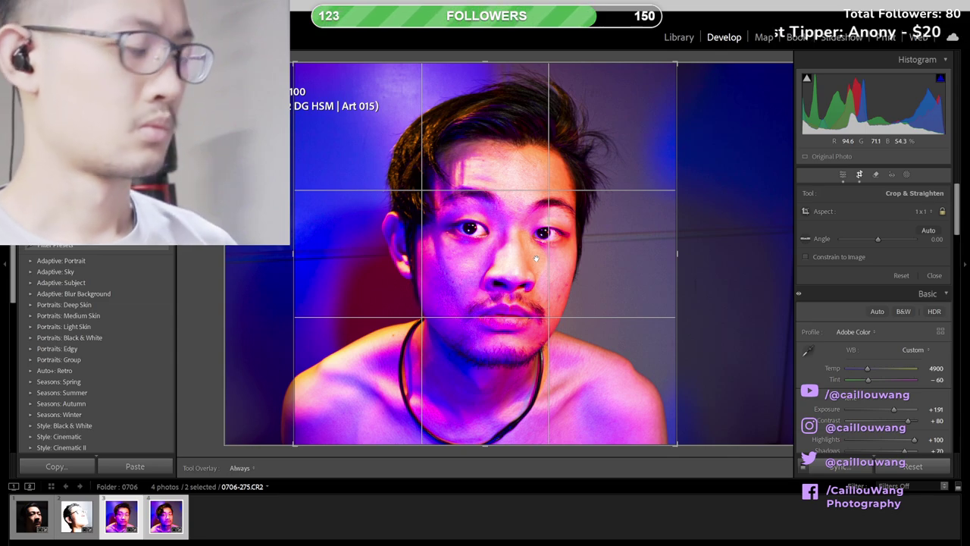
key(Return)
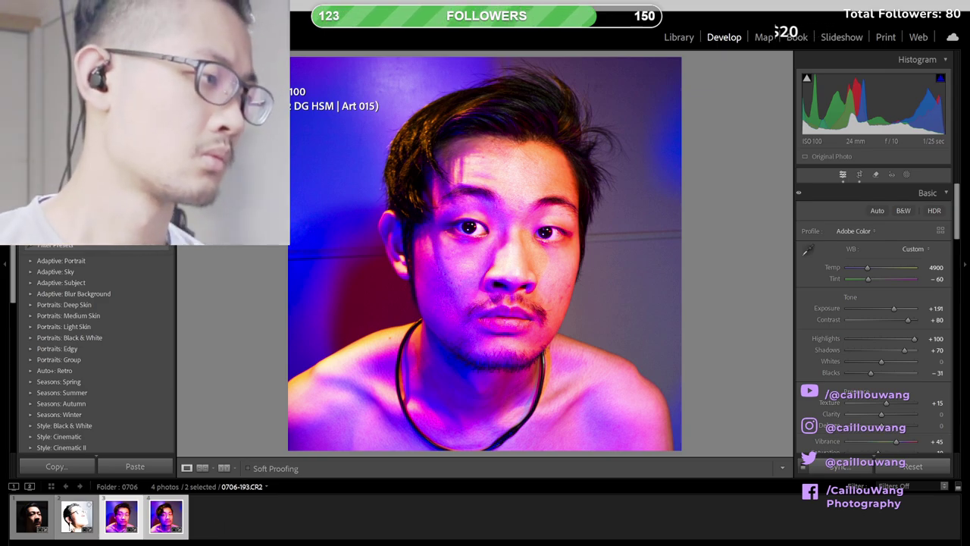
- Deselect the synchronised pair and review the edited portraits of folder 0706 individually
click(244, 521)
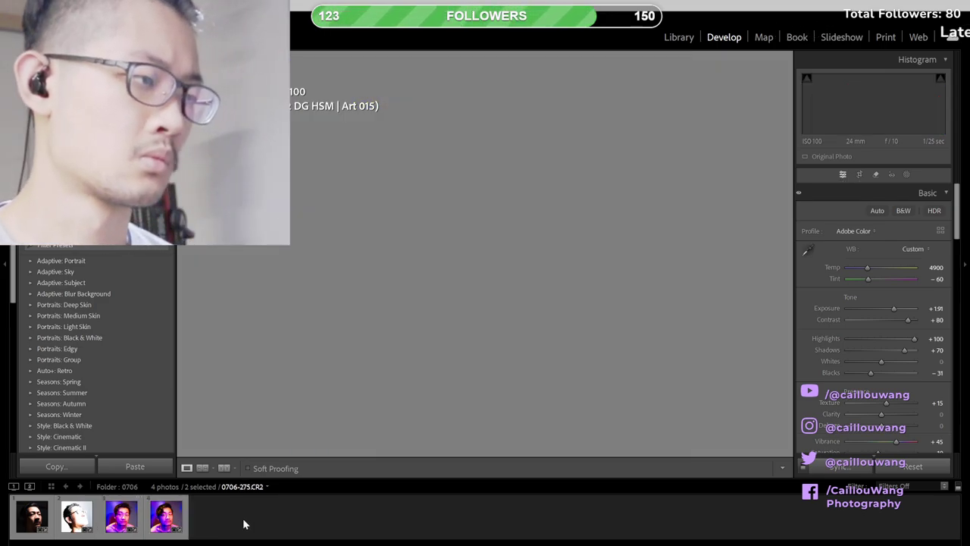
click(182, 529)
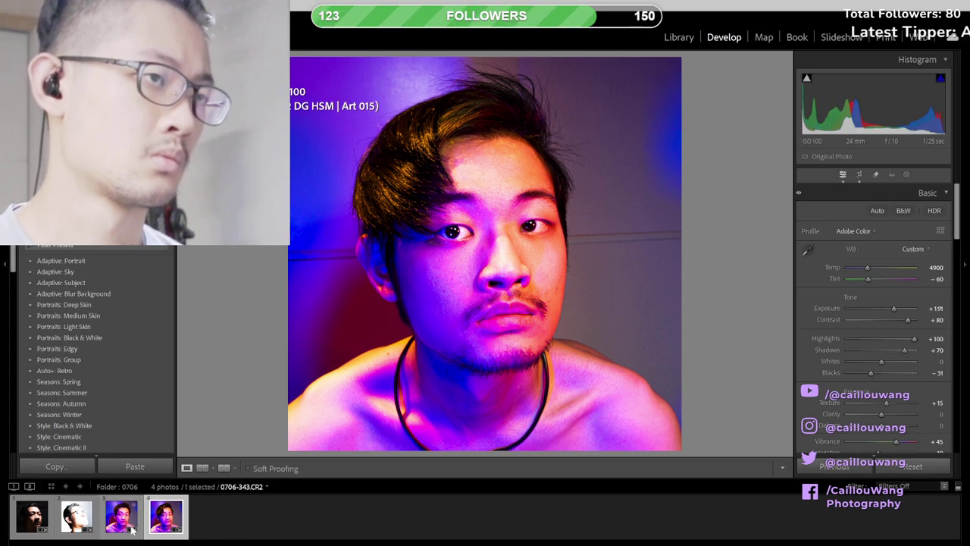
click(125, 526)
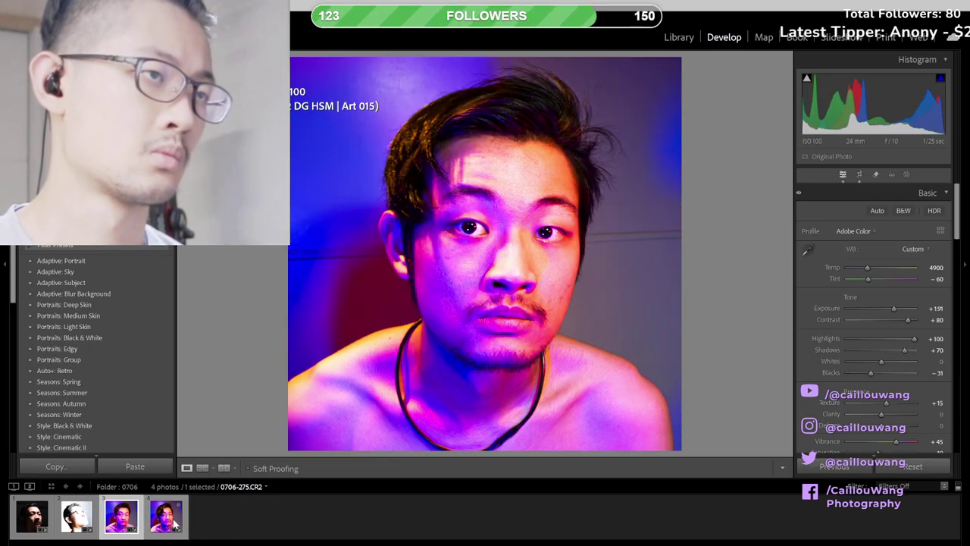
click(250, 517)
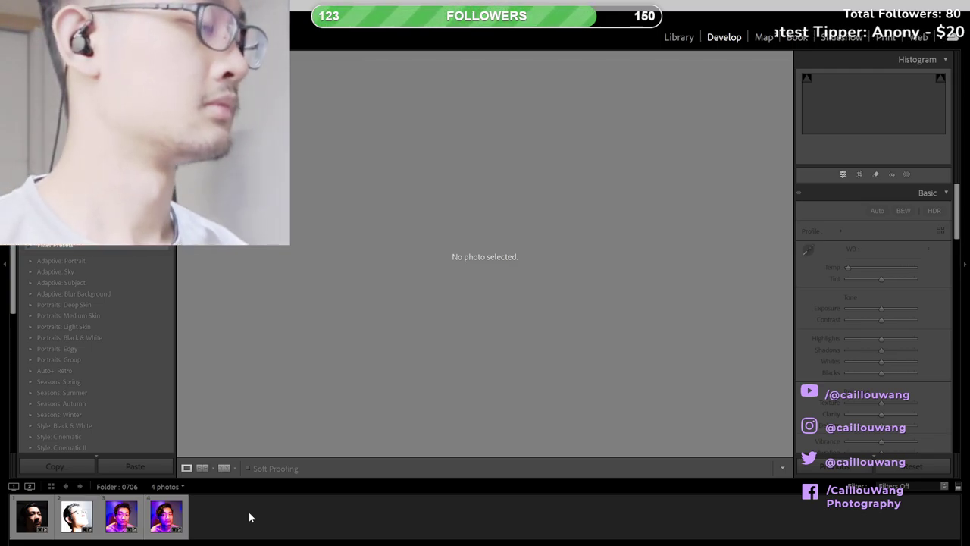
click(166, 516)
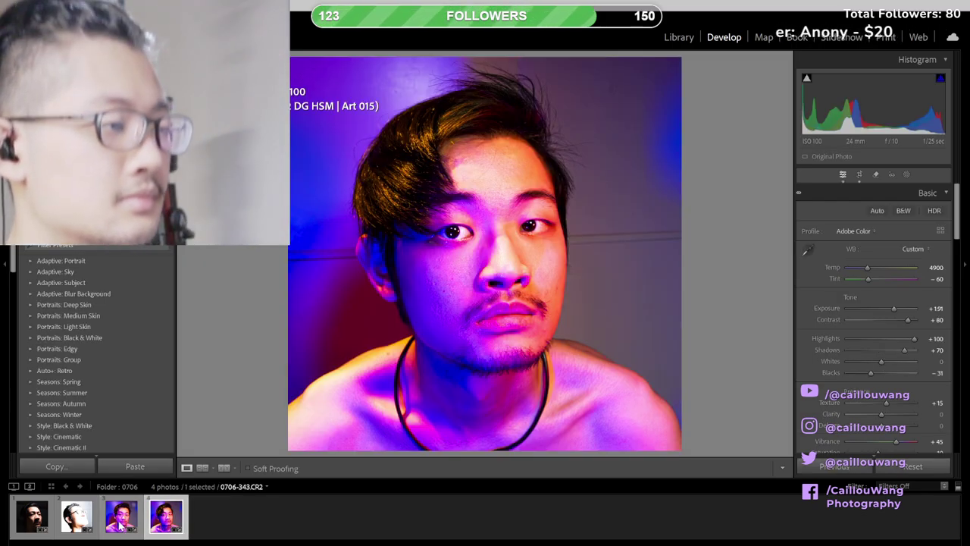
click(121, 519)
click(32, 518)
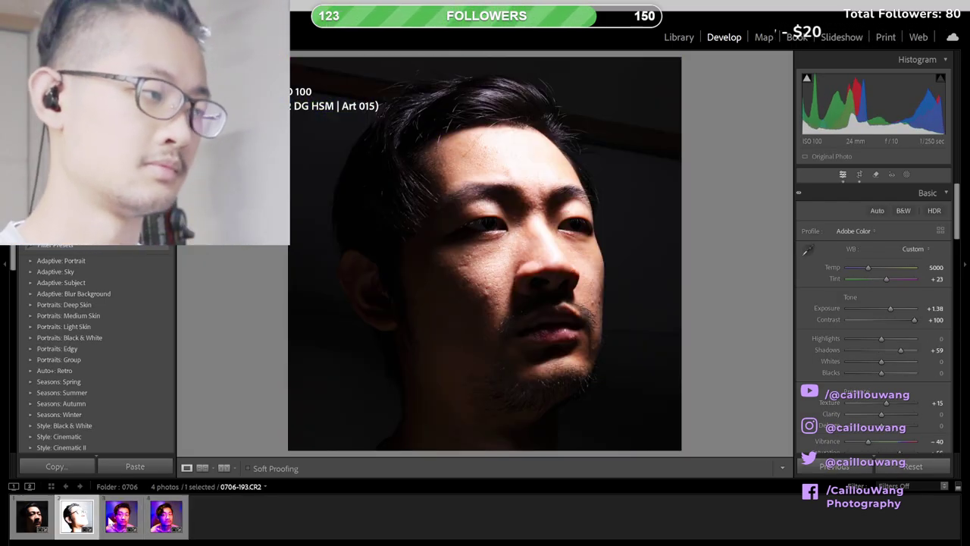
click(166, 518)
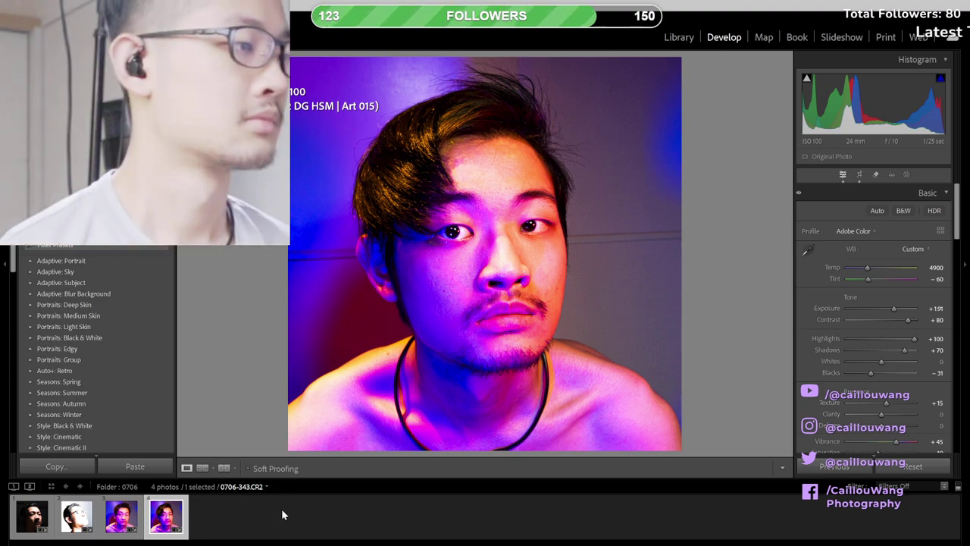
- Compare the neon portraits 0706-275.CR2 and 0706-343.CR2 by switching back and forth between them
click(121, 515)
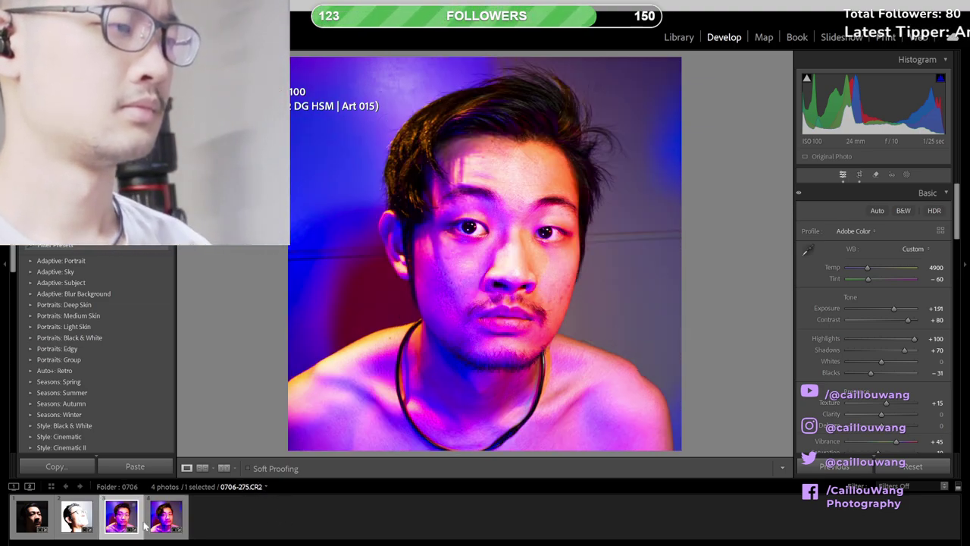
key(Right)
key(Left)
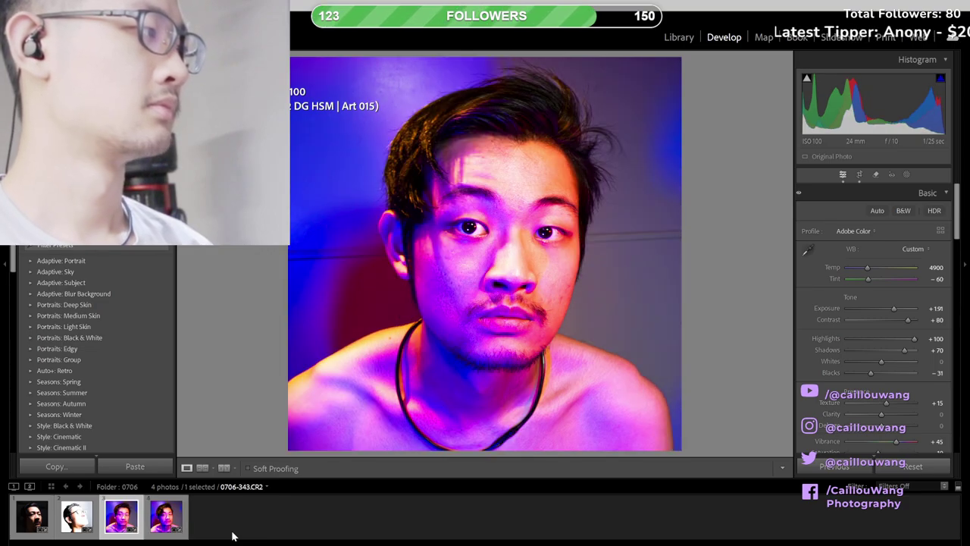
key(Right)
key(Left)
key(Right)
key(Left)
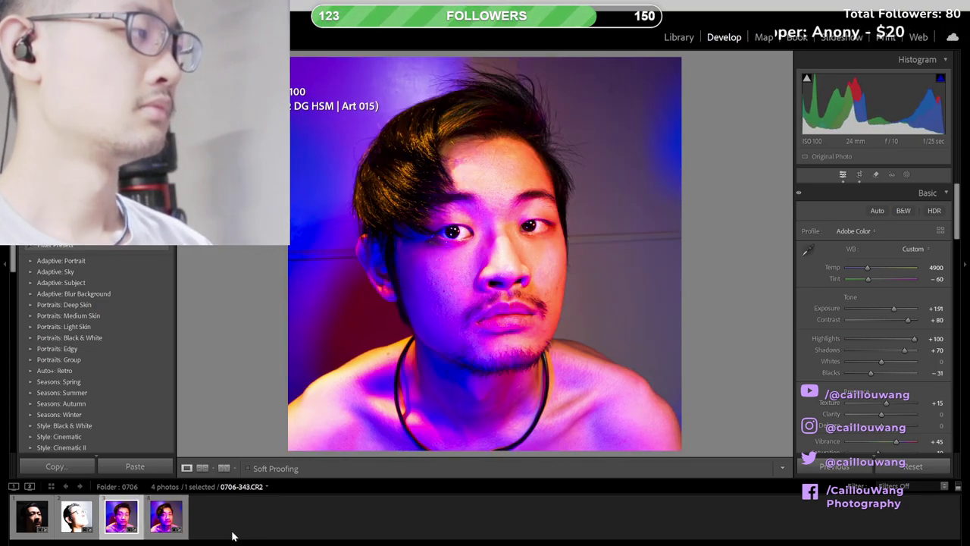
key(Right)
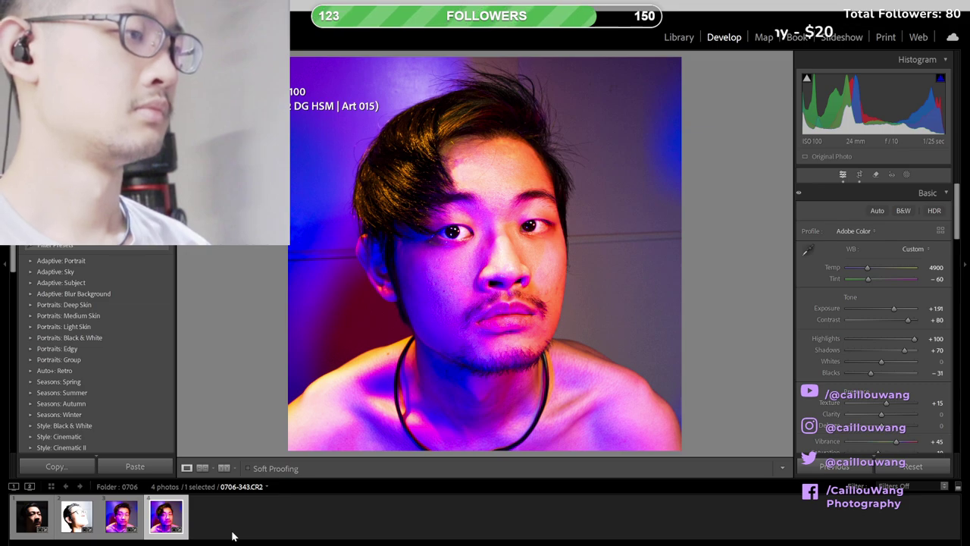
key(Left)
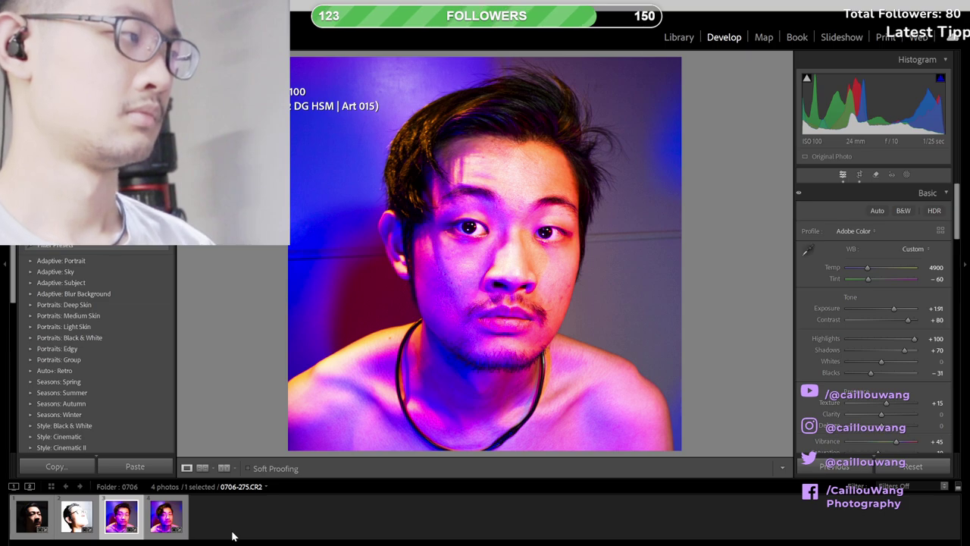
key(Right)
key(Left)
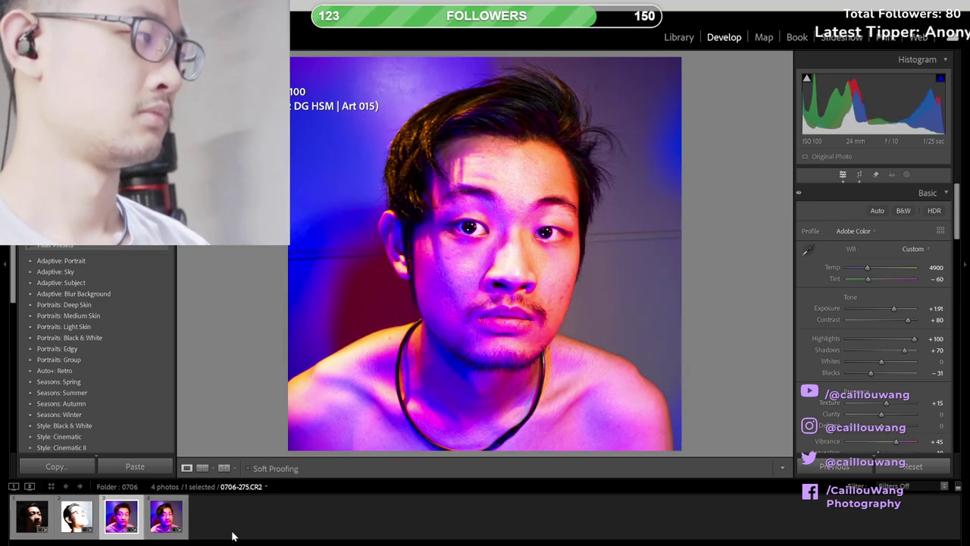
key(Right)
key(Left)
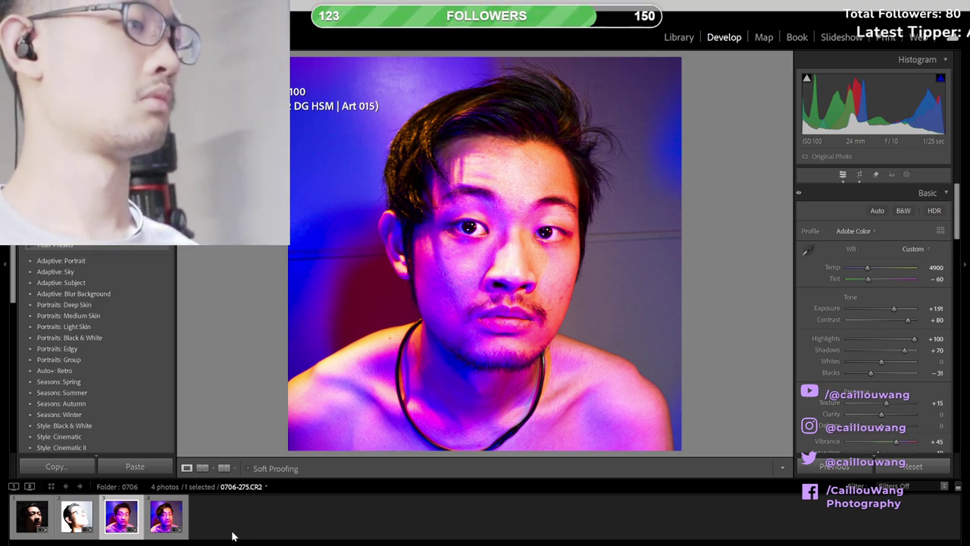
- Enlarge the bright high-key portrait 0706-193.CR2 from the Library grid and show it in Develop
click(679, 37)
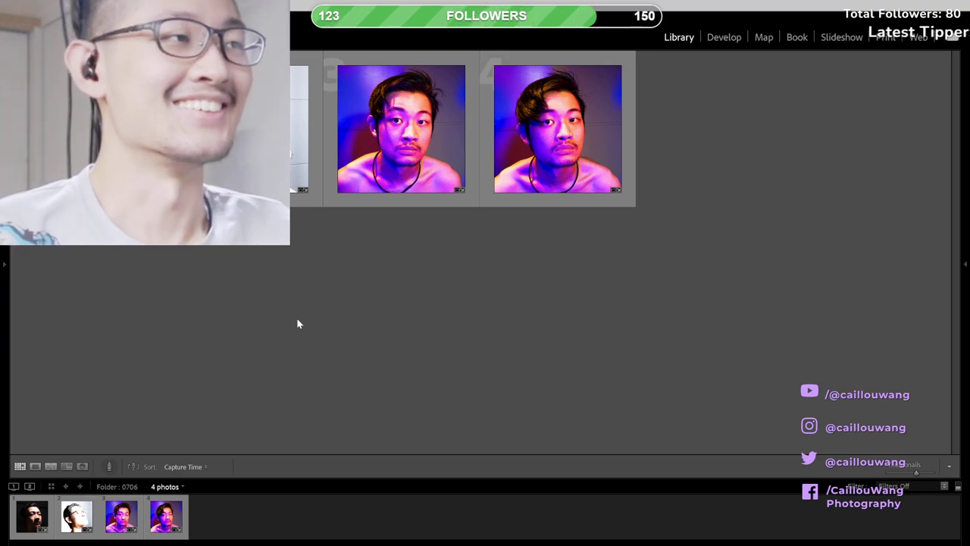
double_click(244, 129)
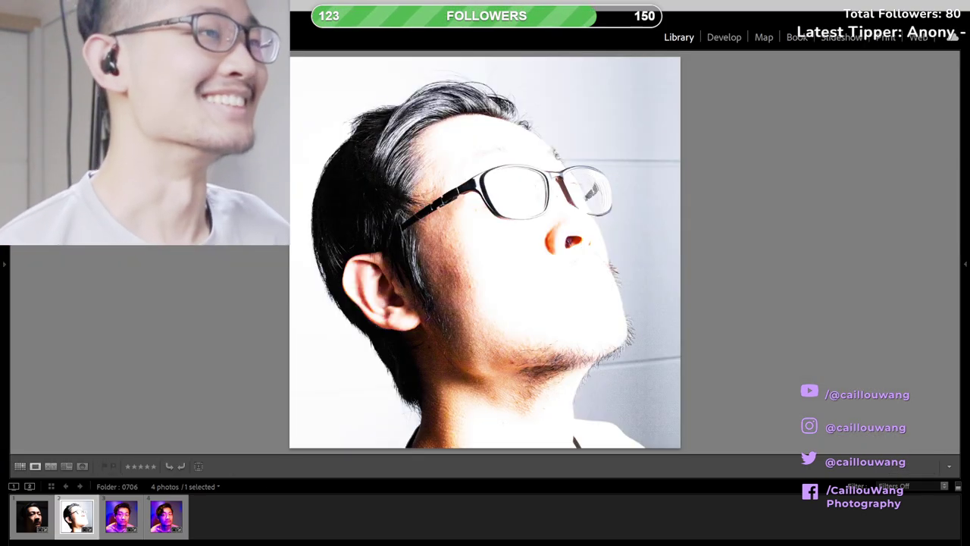
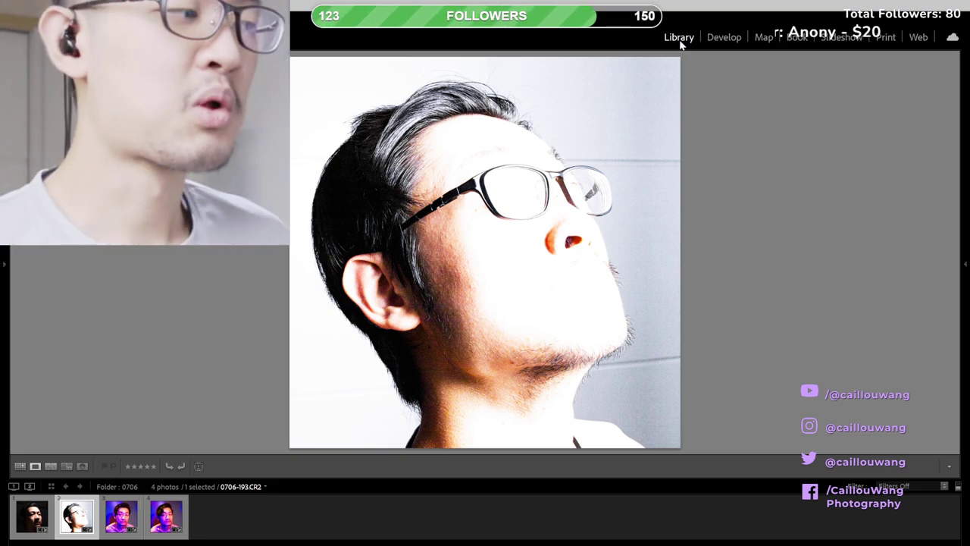
click(720, 38)
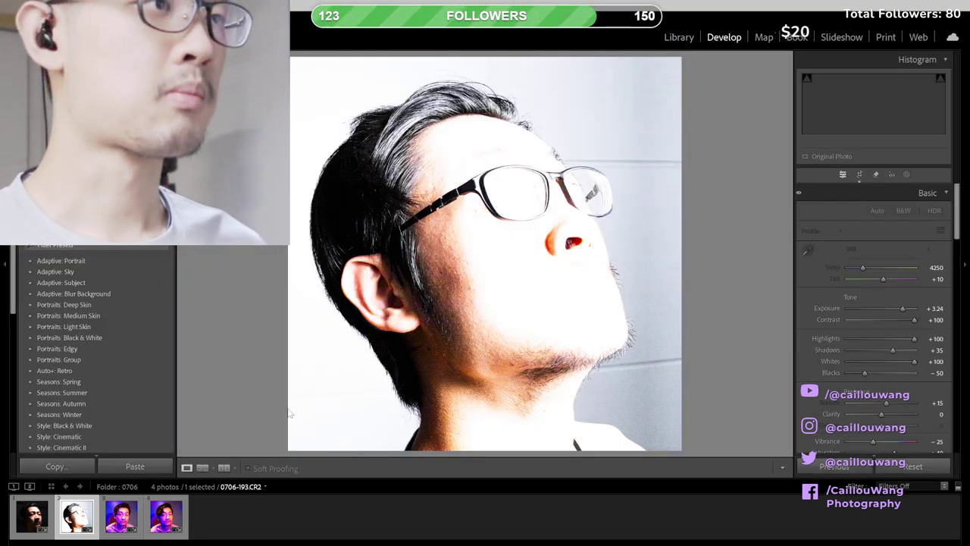
- Review both neon portraits, the high-key portrait and the dark portrait one after another in Develop
click(121, 516)
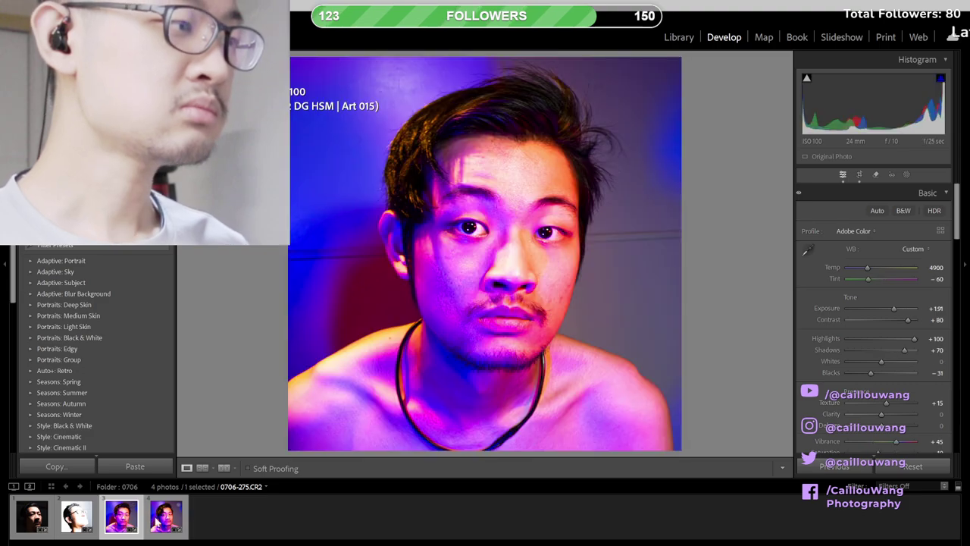
click(157, 521)
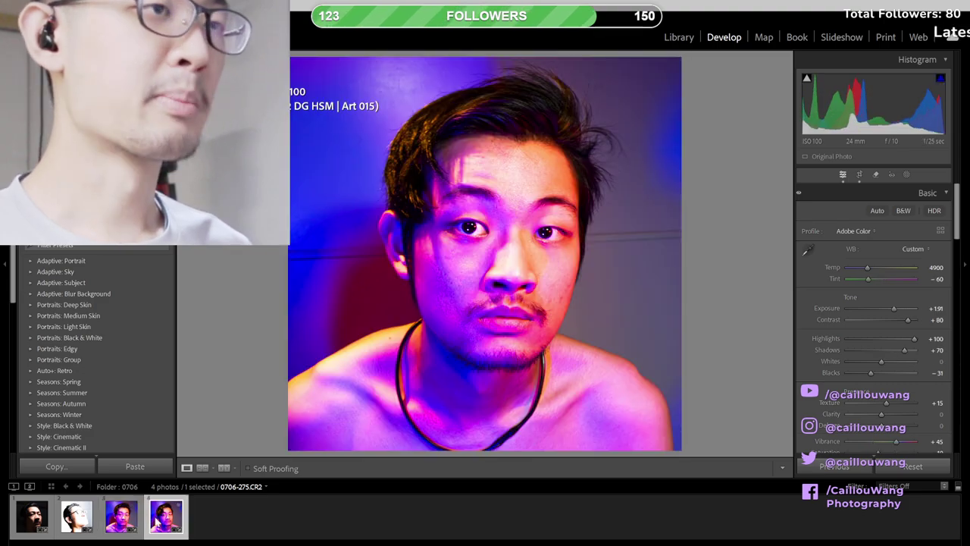
click(77, 527)
click(23, 521)
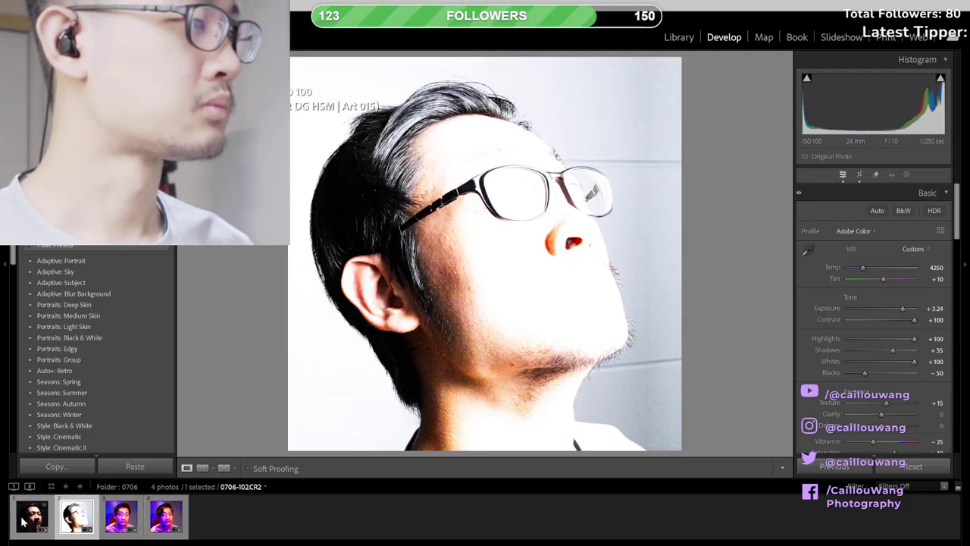
click(118, 522)
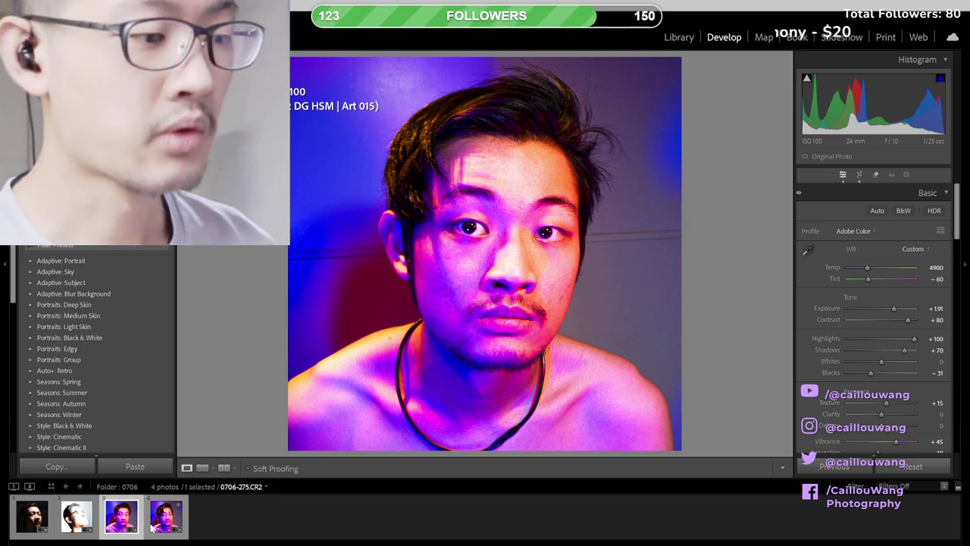
- Alternate between 0706-343.CR2 and 0706-275.CR2 to check that their looks match, finishing with 0706-343.CR2 in the Library
click(157, 526)
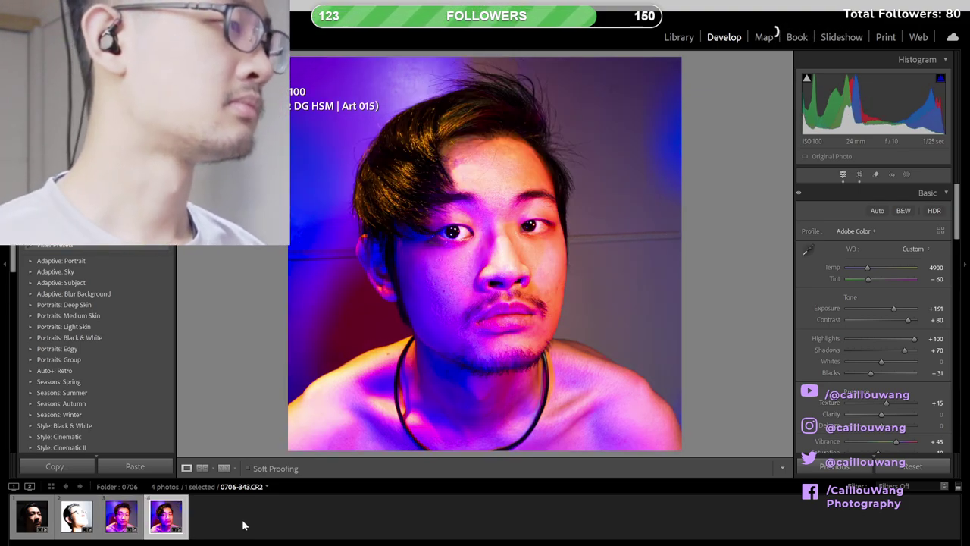
key(Left)
key(Right)
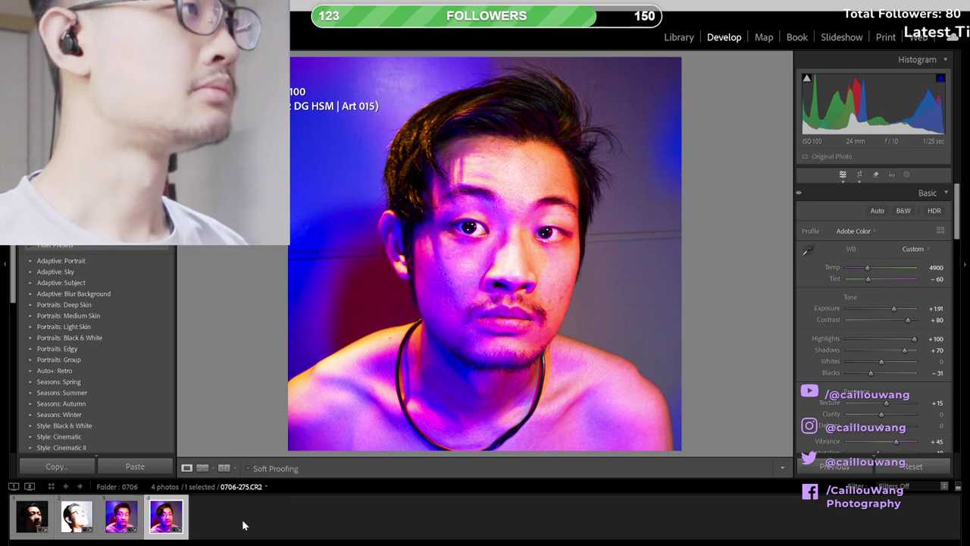
key(Left)
key(Right)
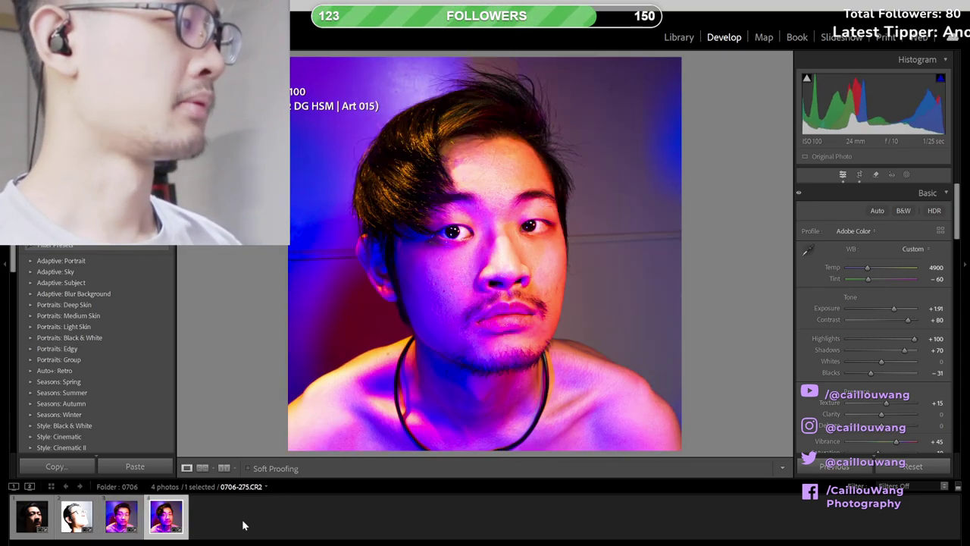
key(Left)
key(Right)
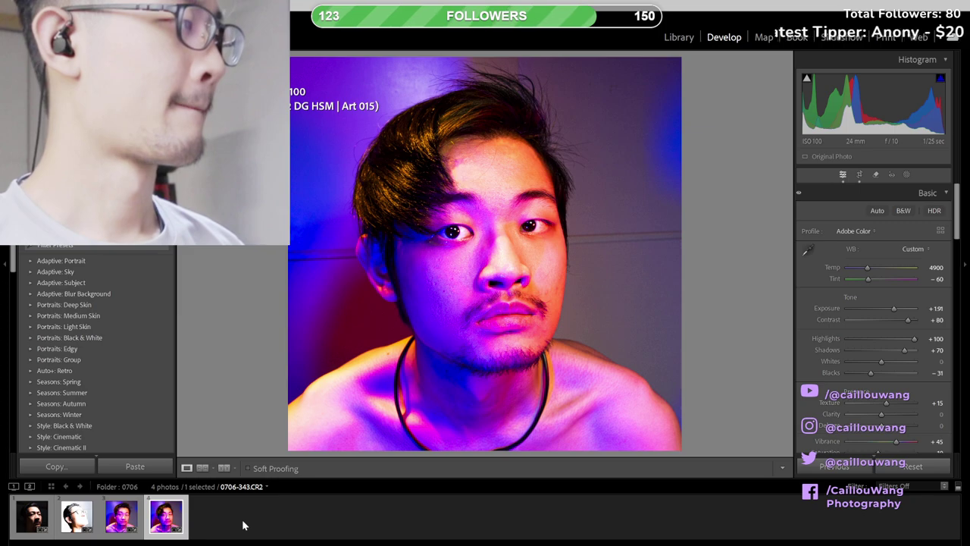
key(Left)
key(Right)
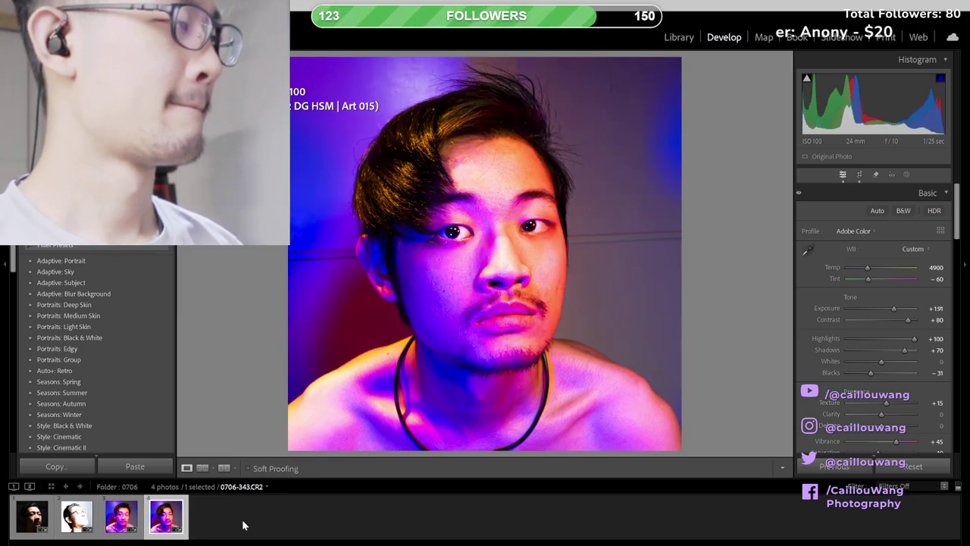
key(Left)
key(Right)
key(Left)
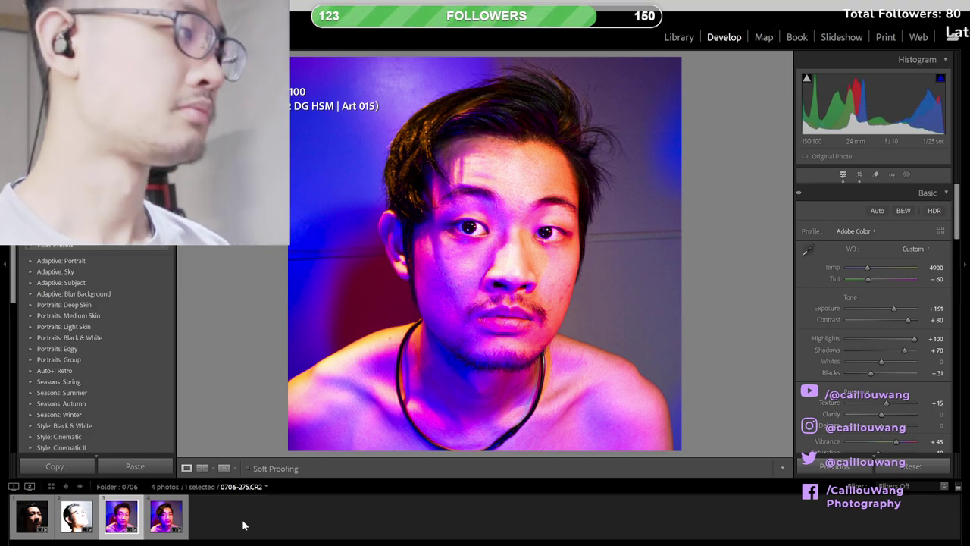
key(Right)
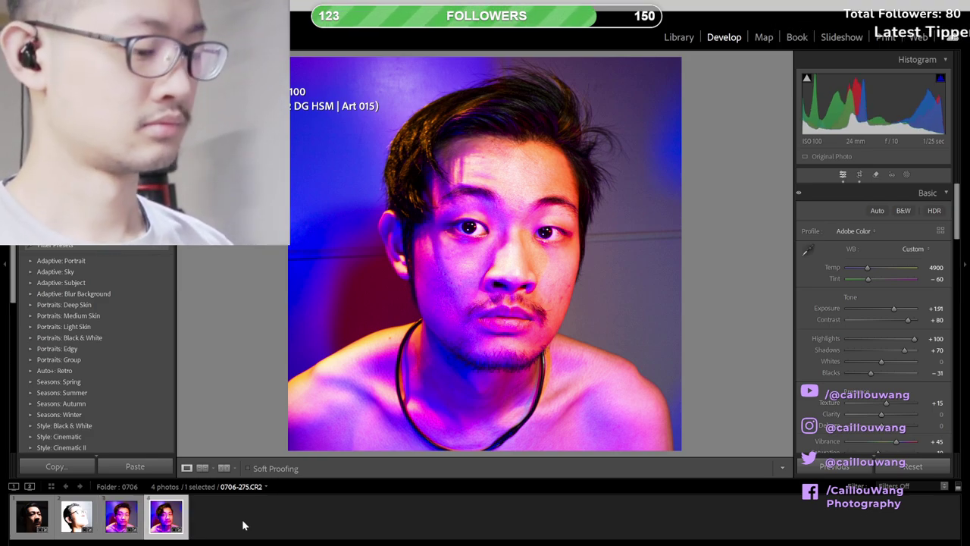
key(Left)
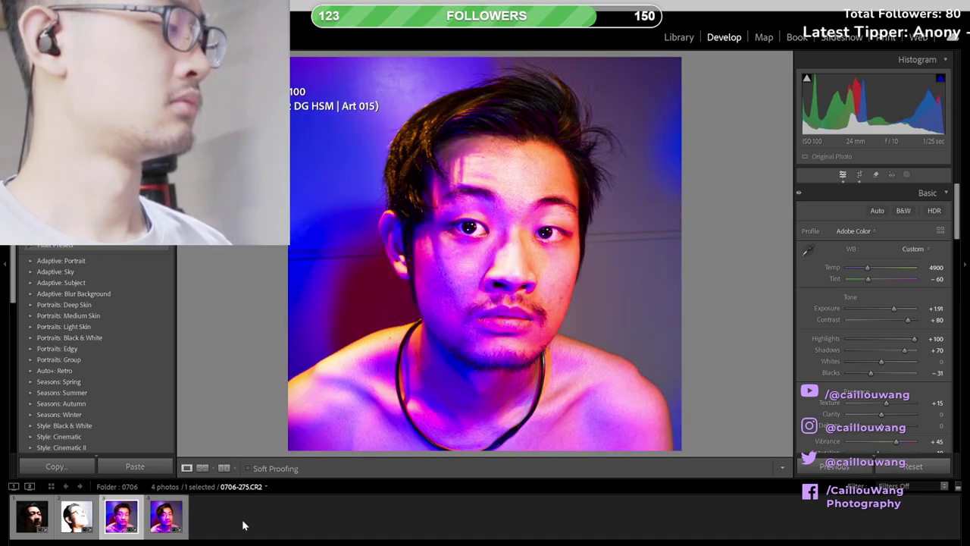
key(Right)
key(Left)
key(Right)
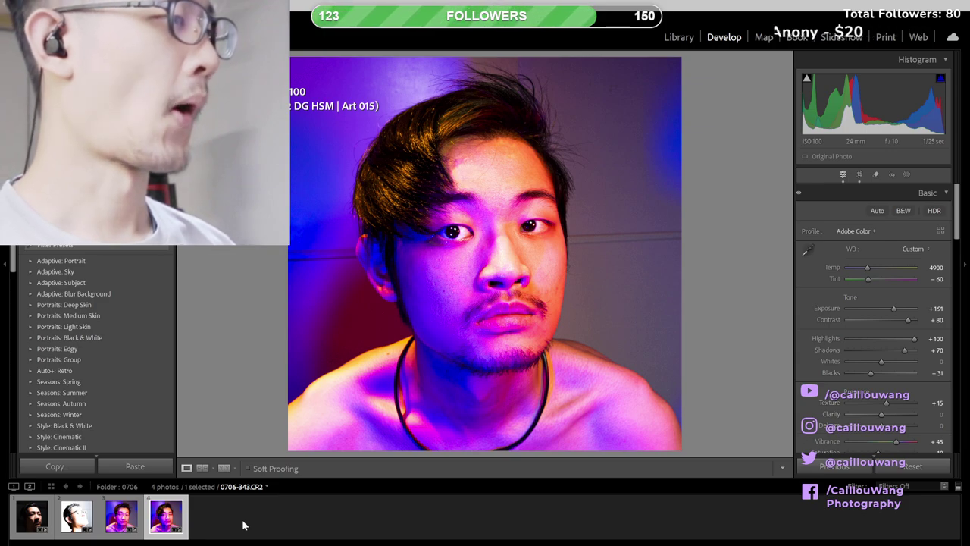
click(669, 37)
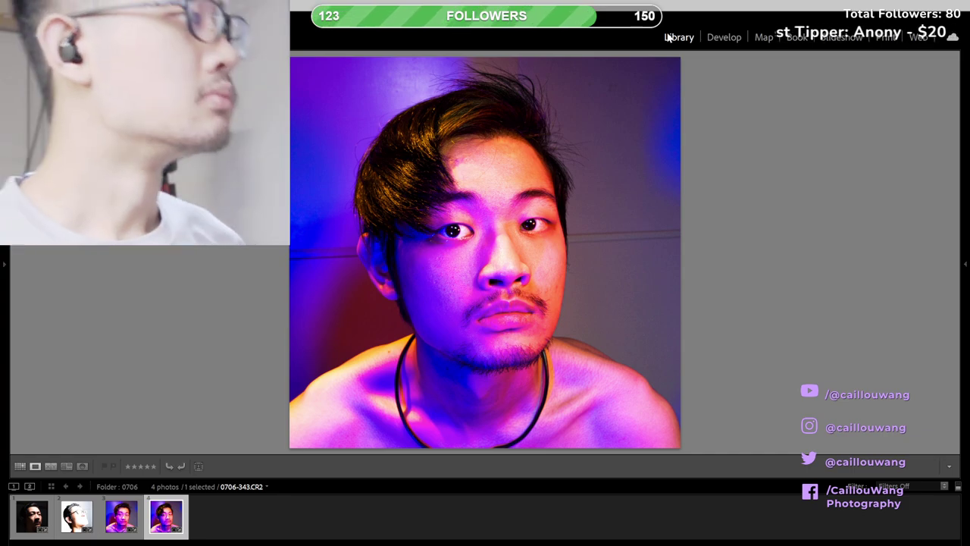
- Compare the neon portraits 0706-275.CR2 and 0706-343.CR2 repeatedly at full view in the Library to choose the stronger one
key(Left)
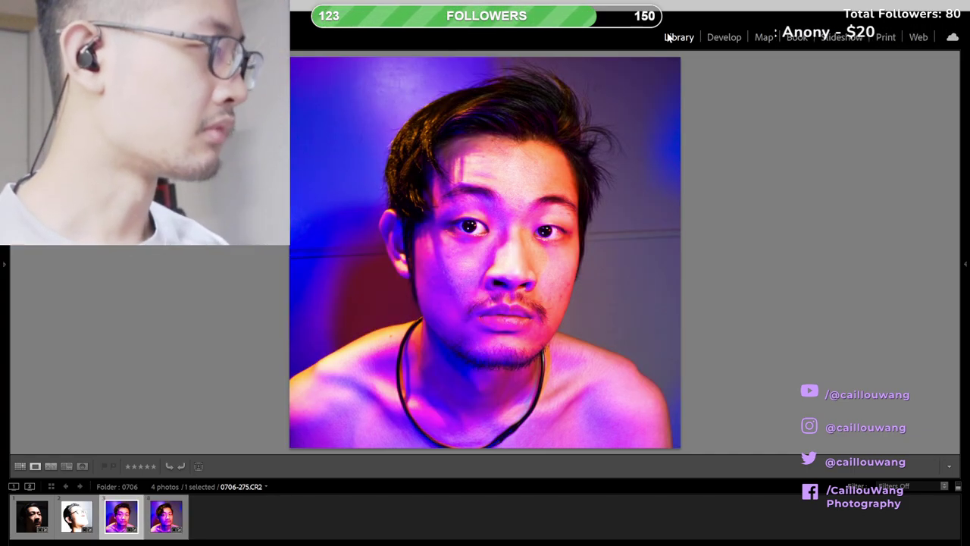
key(Right)
key(Left)
key(Right)
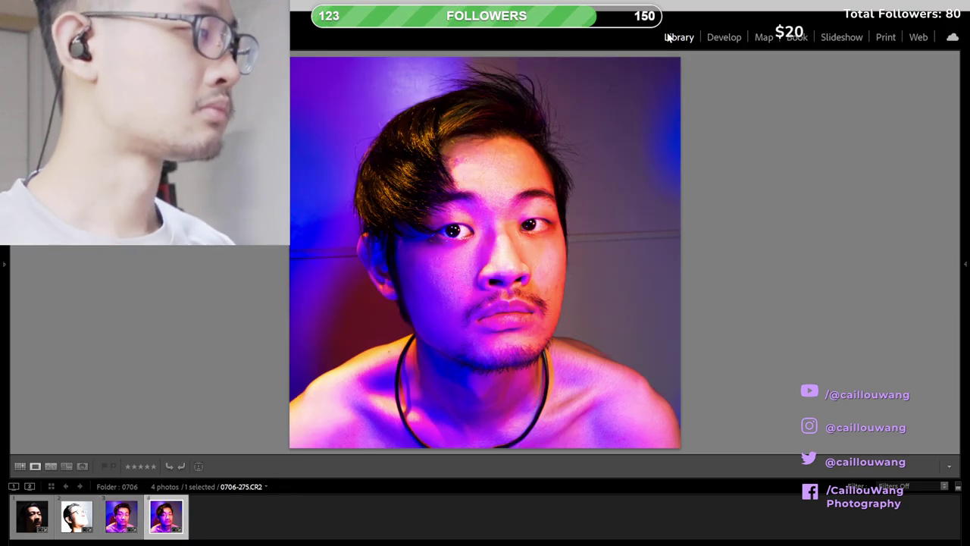
key(Left)
key(Right)
key(Left)
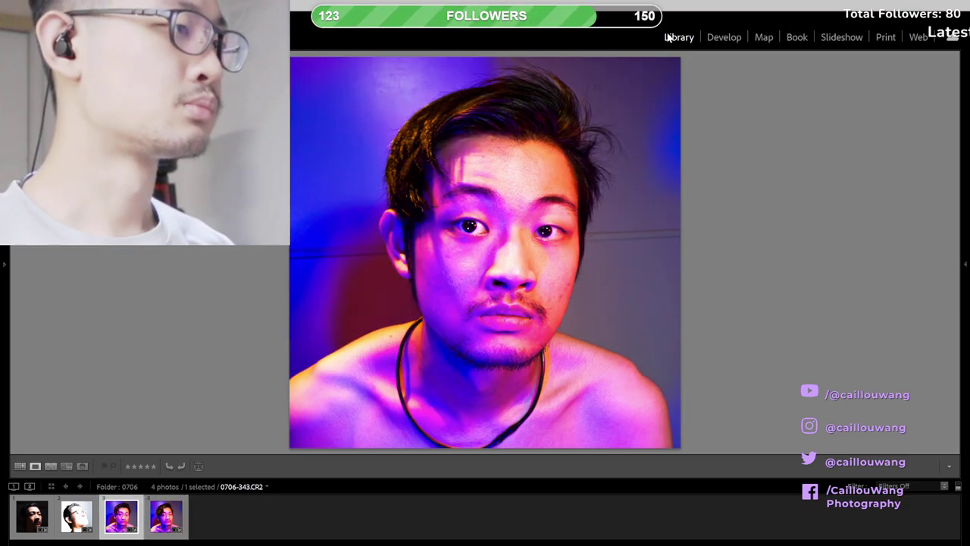
key(Right)
key(Left)
key(Right)
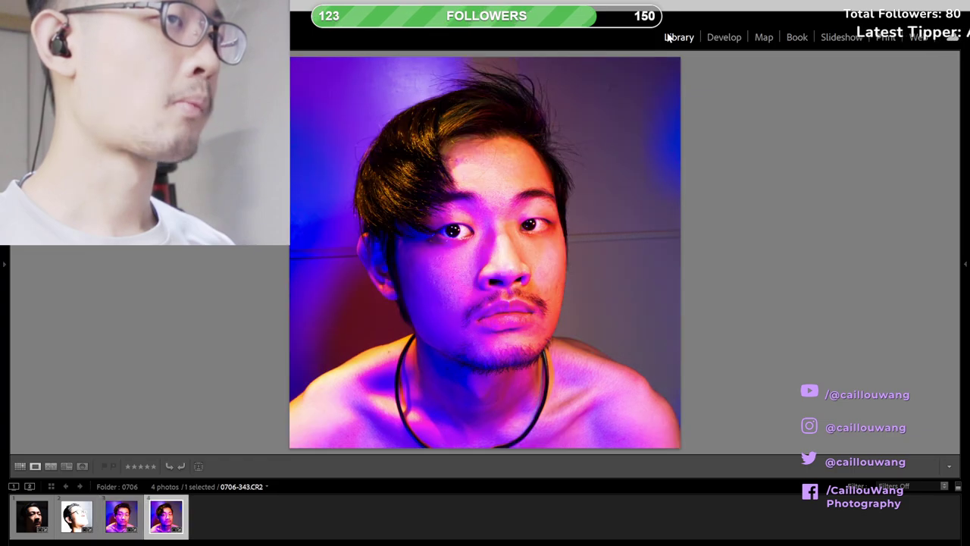
key(Left)
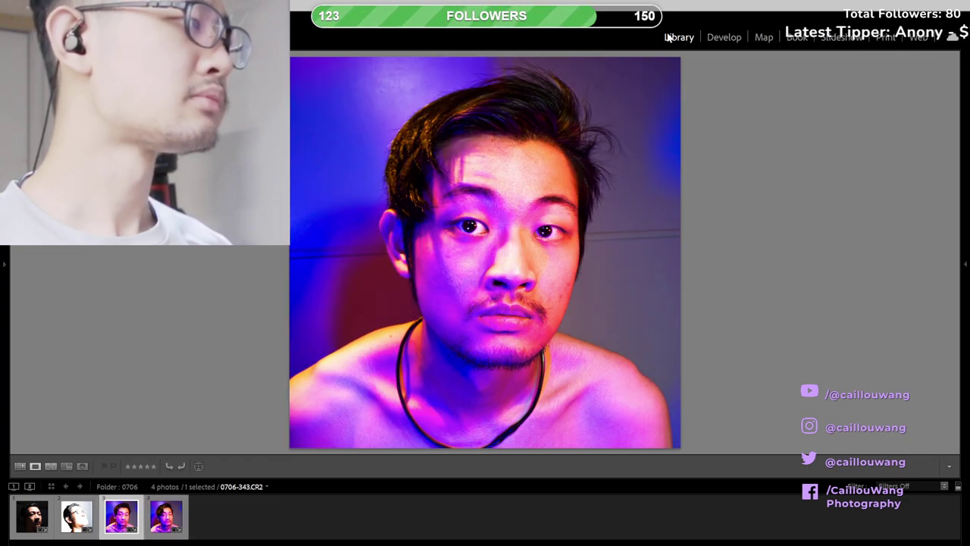
key(Right)
key(Left)
key(Right)
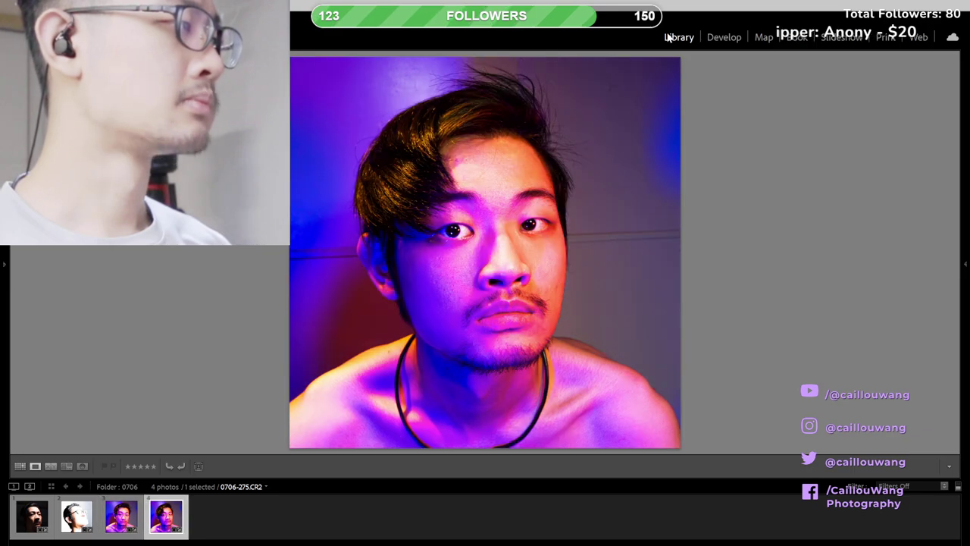
- Remove the neon portrait 0706-275.CR2 from the set of edited portraits, keeping 0706-343.CR2
key(Left)
key(Left)
key(Right)
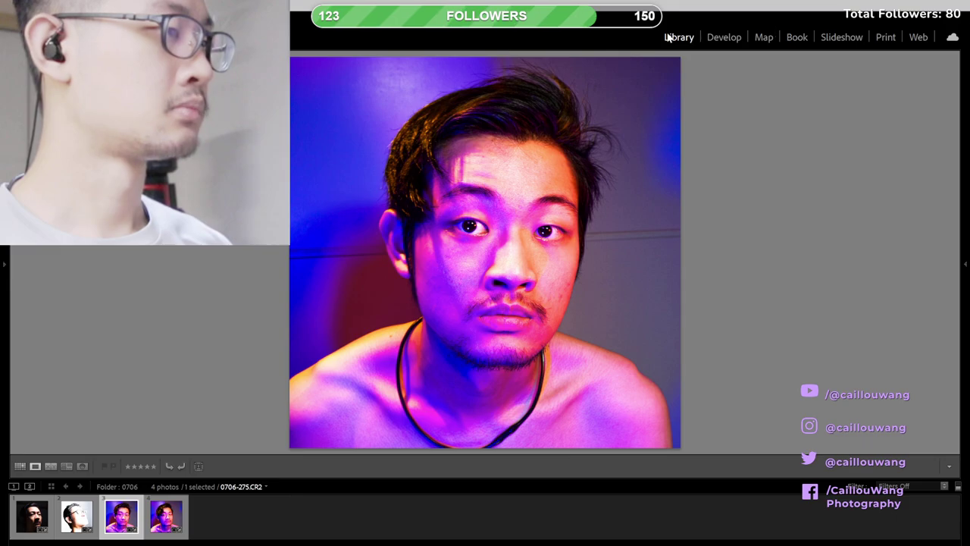
key(Delete)
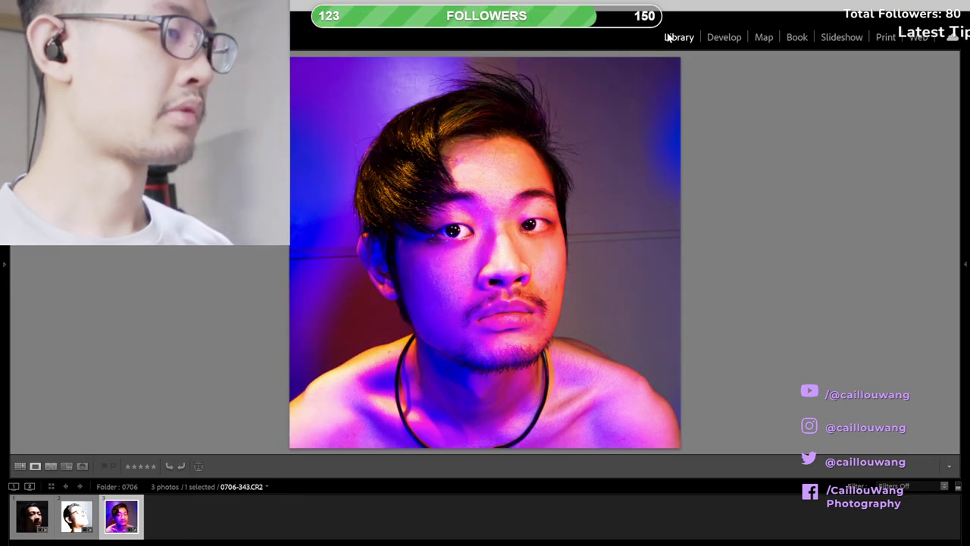
- Review the three portraits in the filmstrip one after another at full view, stopping on the dark portrait
key(Left)
key(Right)
key(Left)
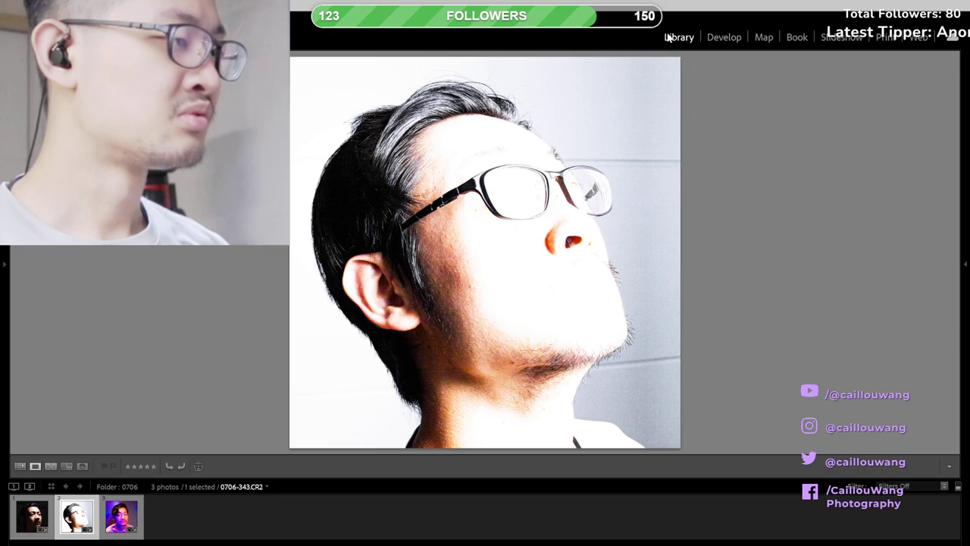
key(Left)
key(Right)
key(Right)
key(Left)
key(Left)
key(Right)
key(Right)
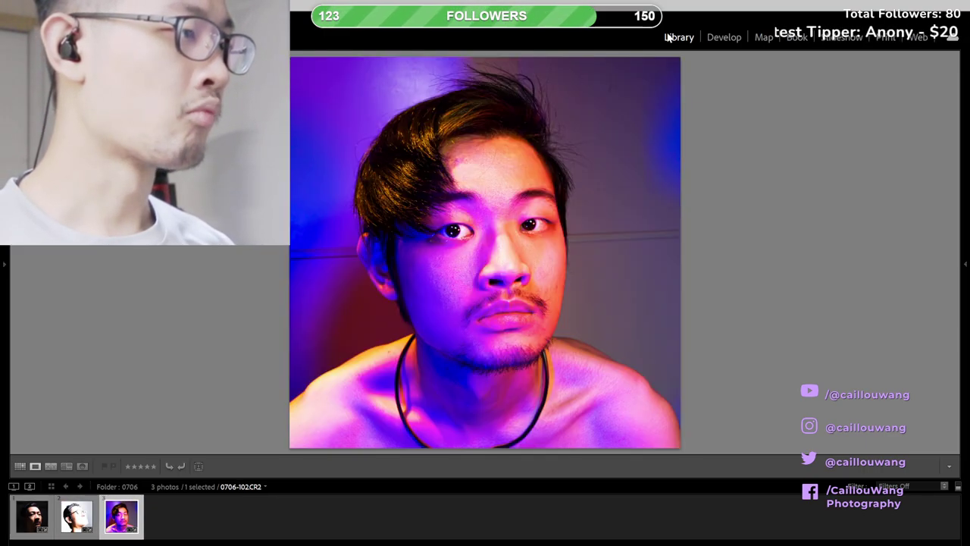
key(Left)
key(Left)
key(Right)
key(Right)
key(Left)
key(Left)
key(Right)
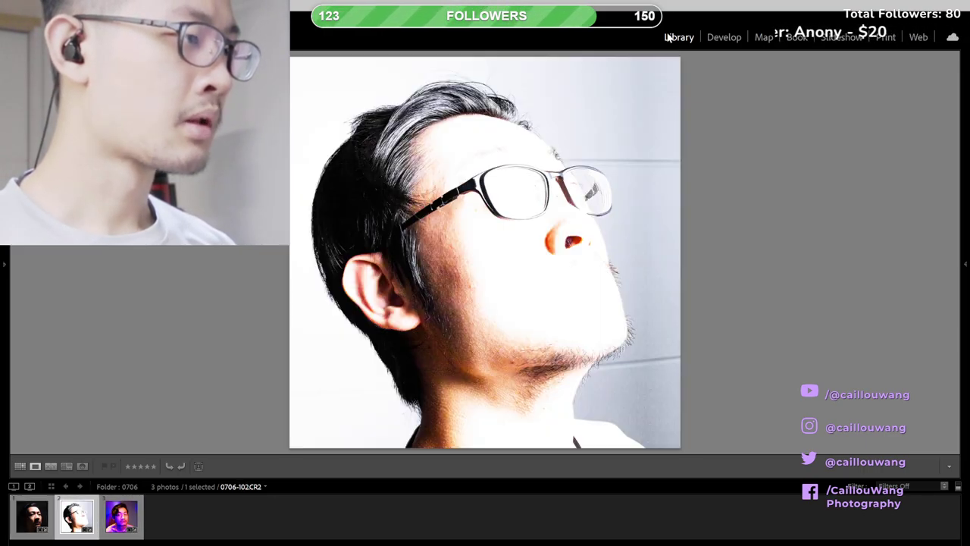
key(Right)
key(Left)
key(Left)
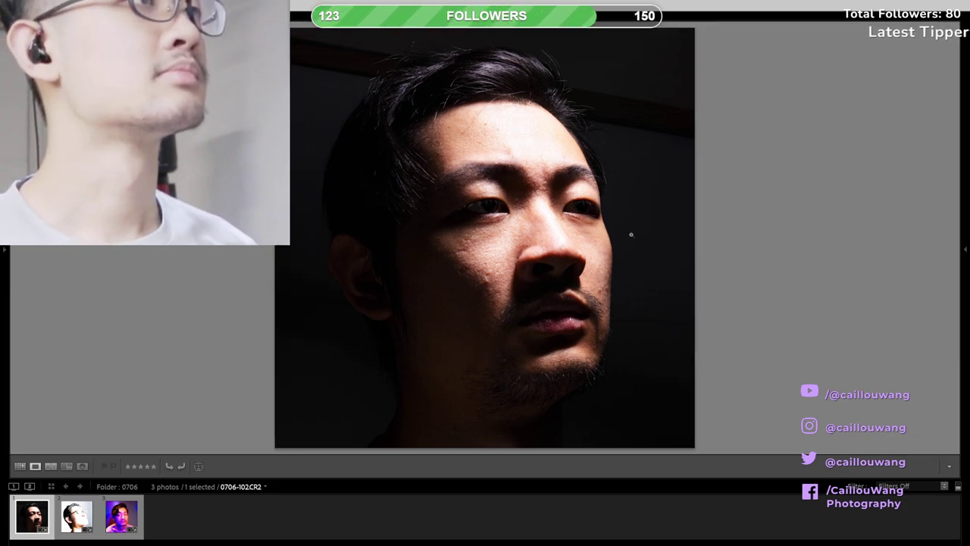
mouse_move(584, 26)
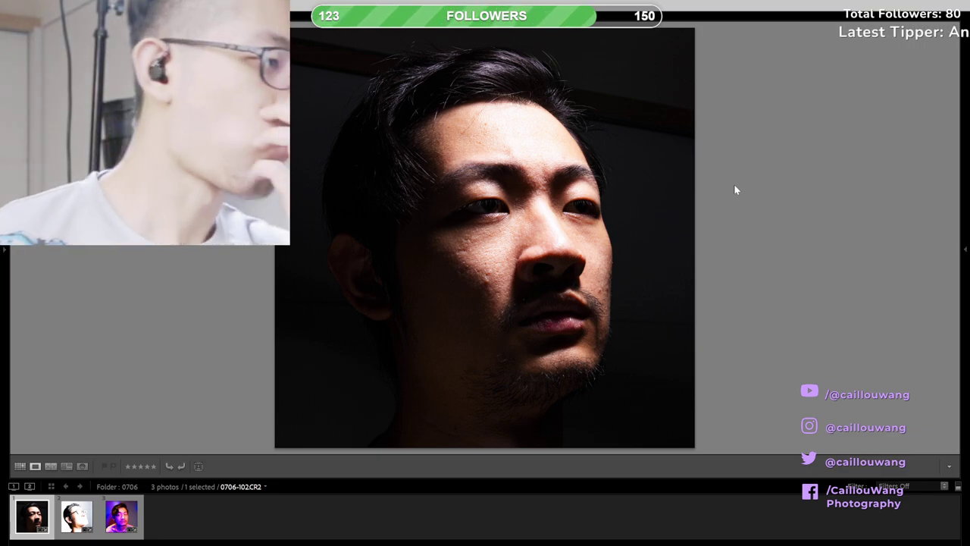
click(118, 519)
key(ctrl+a)
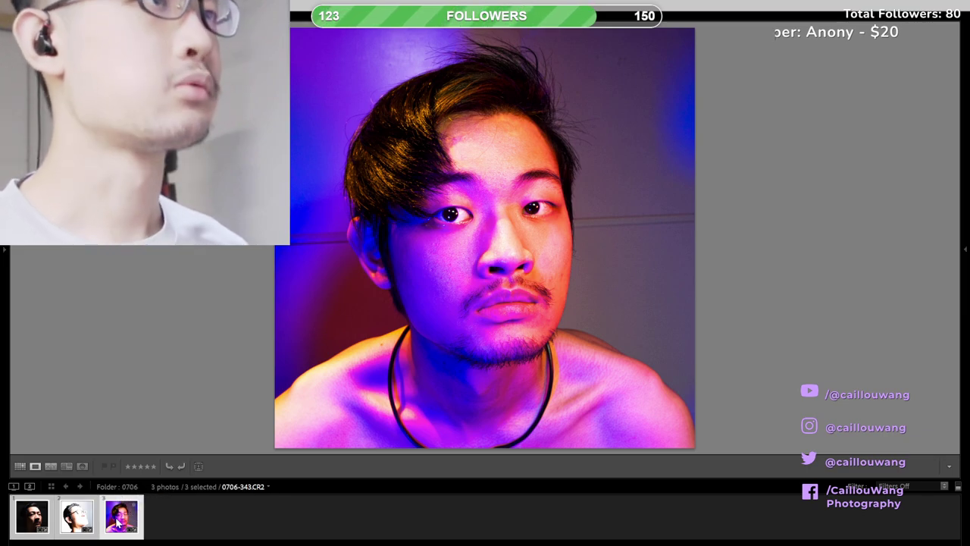
click(179, 521)
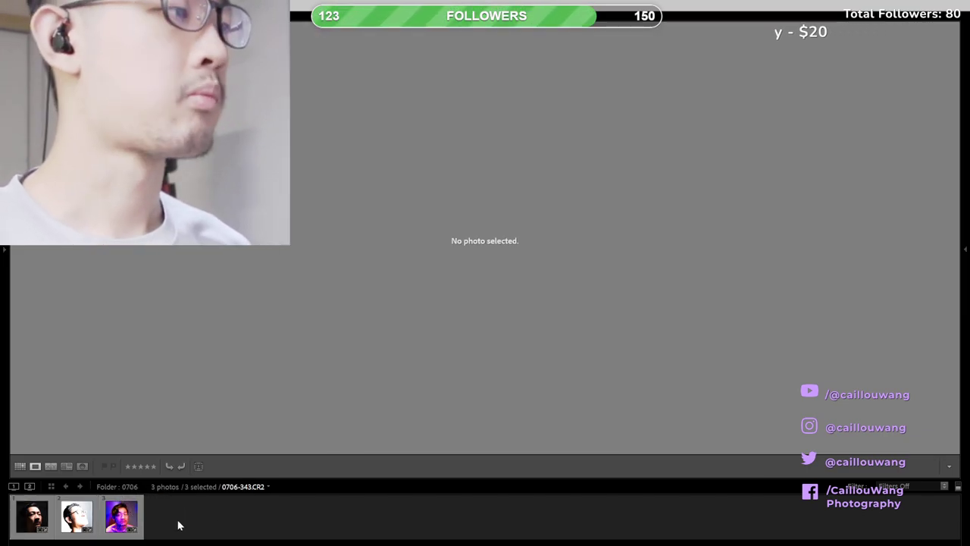
- Open the purple- and orange-lit portrait 0706-343.CR2 in the Develop module
click(121, 522)
key(g)
key(backslash)
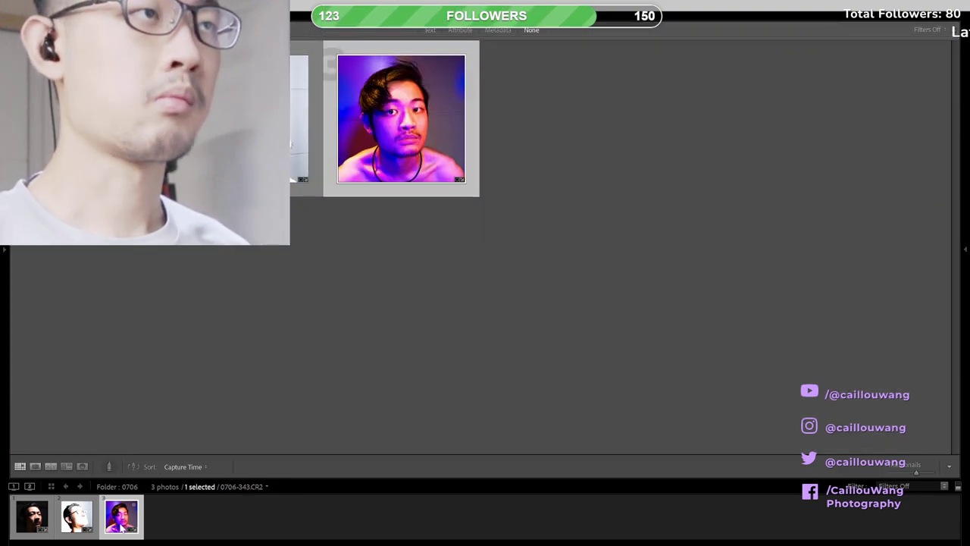
key(backslash)
key(backslash)
key(backslash)
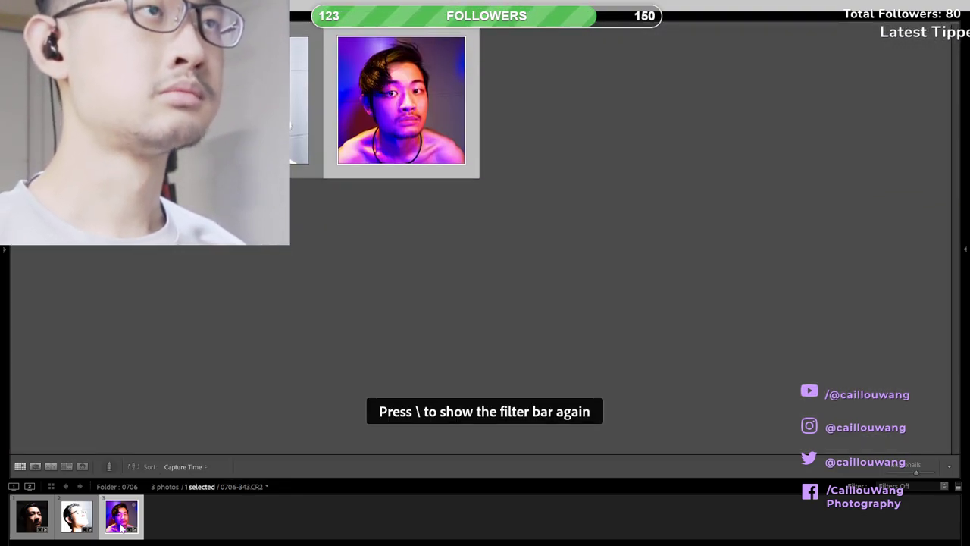
key(F5)
click(717, 40)
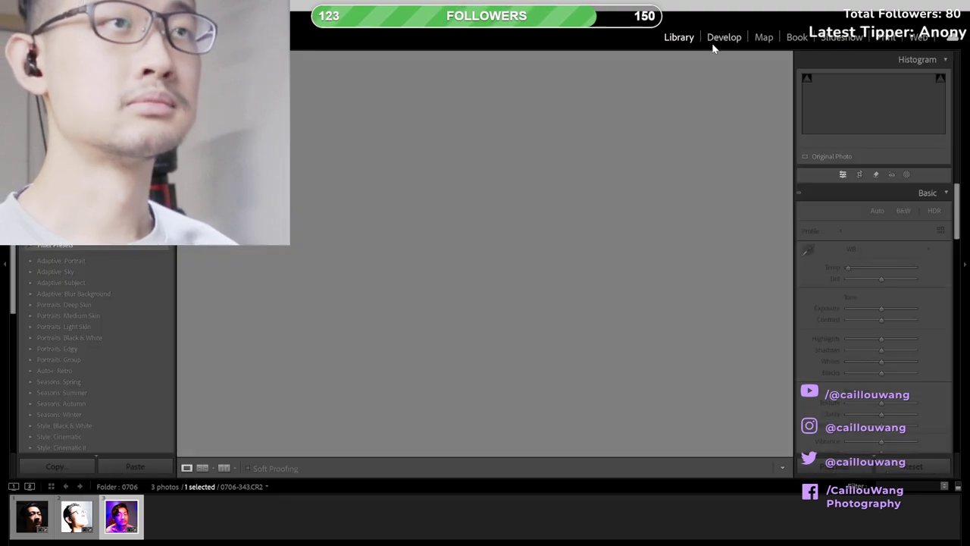
- Compare the edited purple-lit portrait with its unedited version
key(backslash)
key(backslash)
key(backslash)
key(backslash)
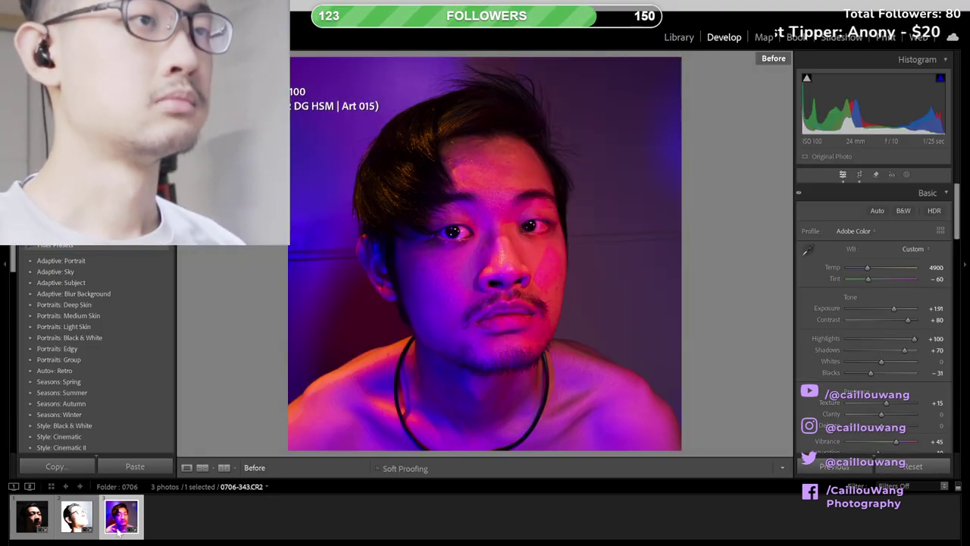
key(backslash)
key(backslash)
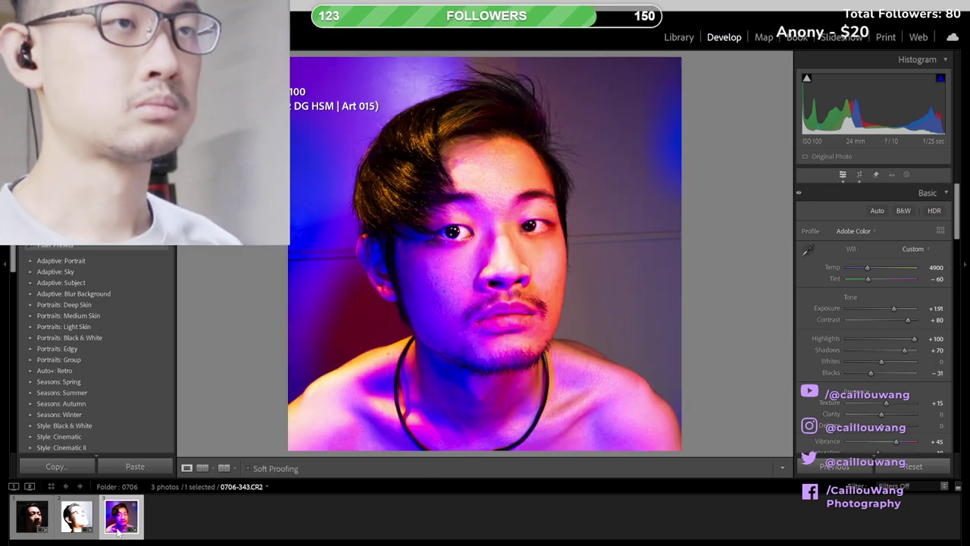
- Examine both eyes of the portrait up close and compare them before and after the edit
click(537, 225)
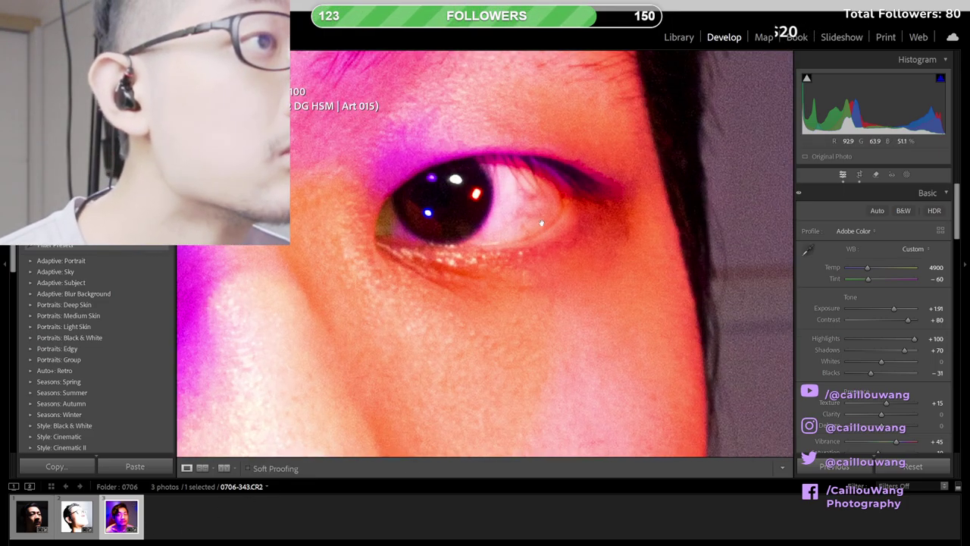
click(542, 219)
click(522, 241)
drag(366, 150, 318, 9)
drag(389, 264, 520, 511)
drag(502, 283, 836, 329)
drag(560, 322, 717, 318)
key(backslash)
key(backslash)
key(backslash)
key(backslash)
key(backslash)
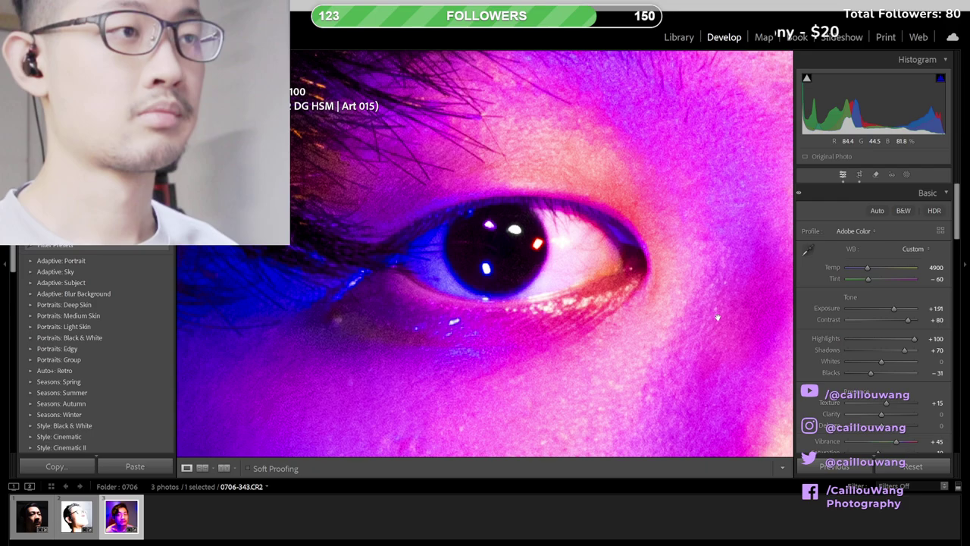
key(backslash)
key(backslash)
key(backslash)
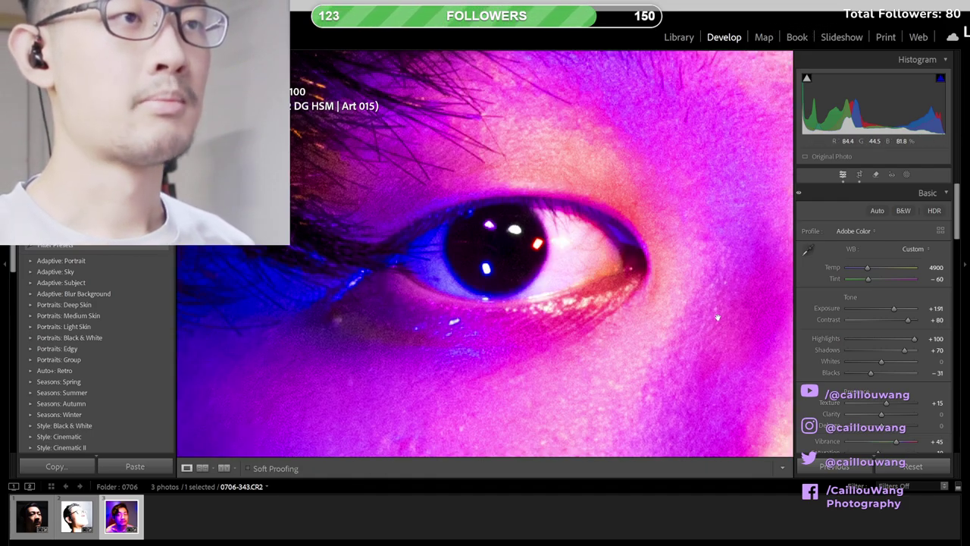
key(backslash)
key(backslash)
- Compare the before and after versions again with the whole portrait in view
click(718, 317)
key(backslash)
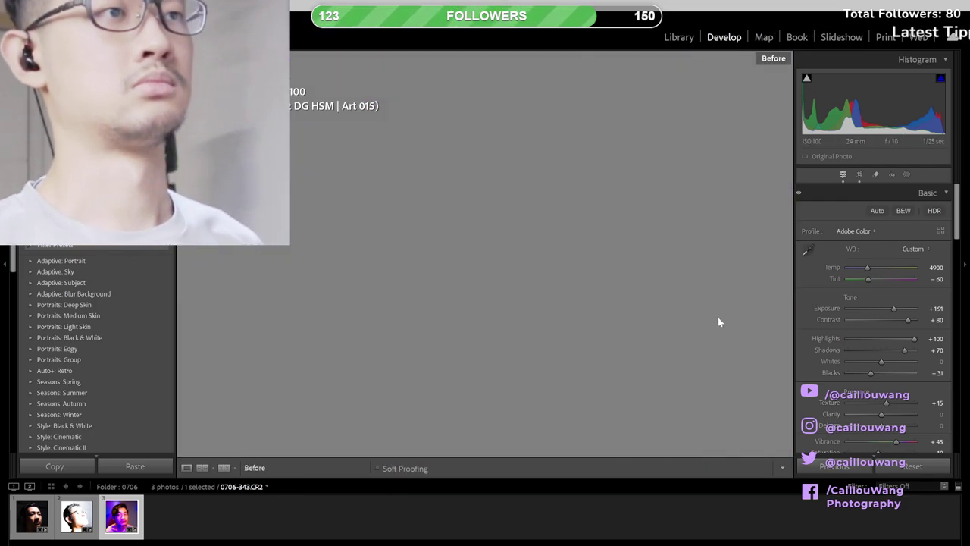
key(backslash)
key(backslash)
key(backslash)
key(backslash)
key(backslash)
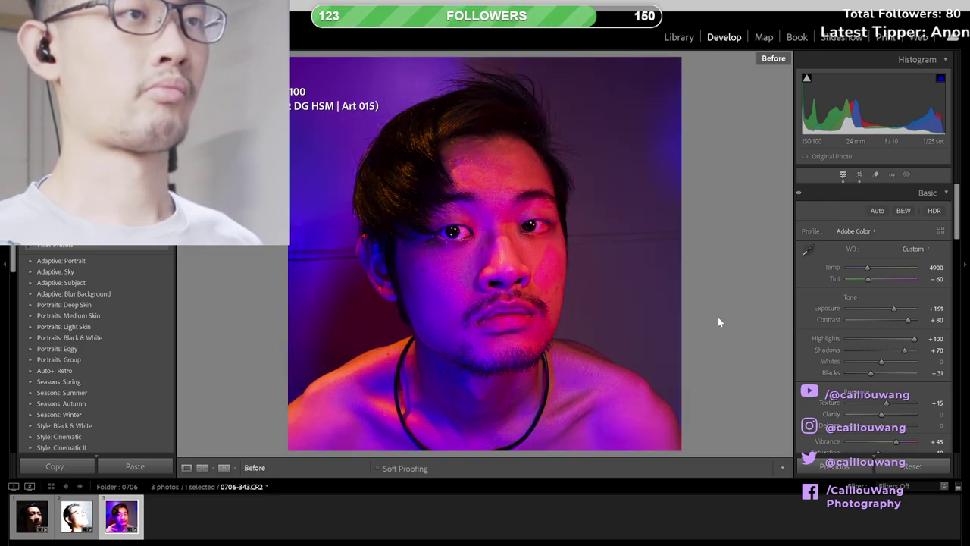
key(backslash)
key(backslash)
key(backslash)
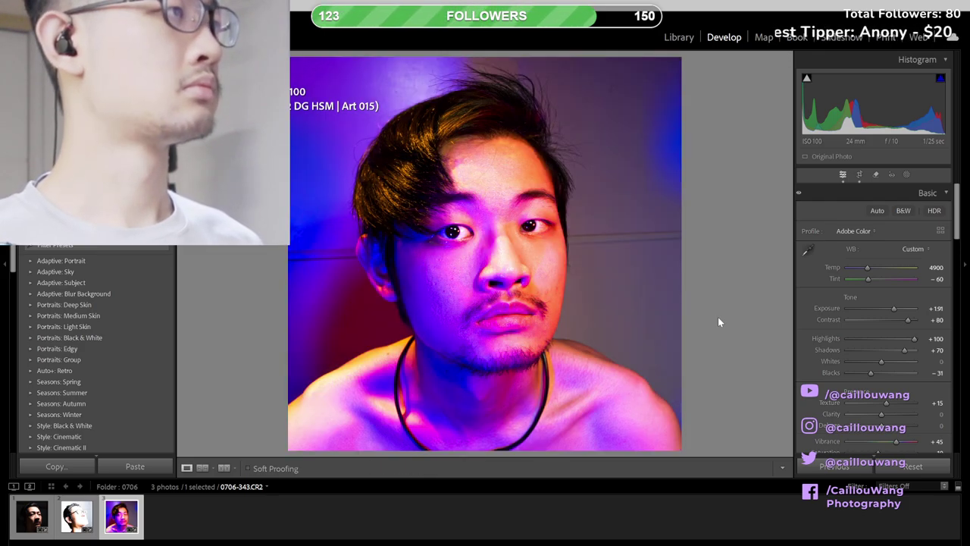
key(backslash)
key(backslash)
key(backslash)
key(backslash)
key(backslash)
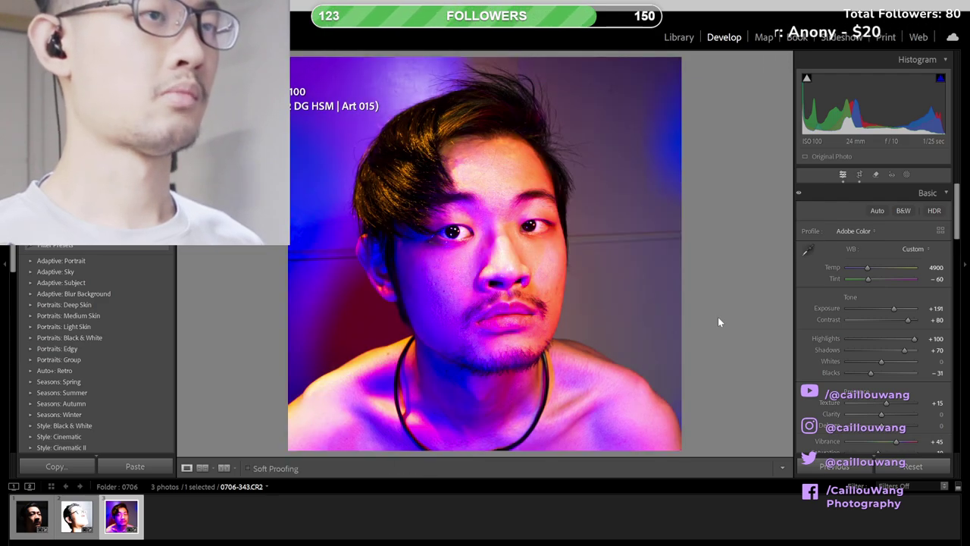
key(backslash)
key(backslash)
key(backslash)
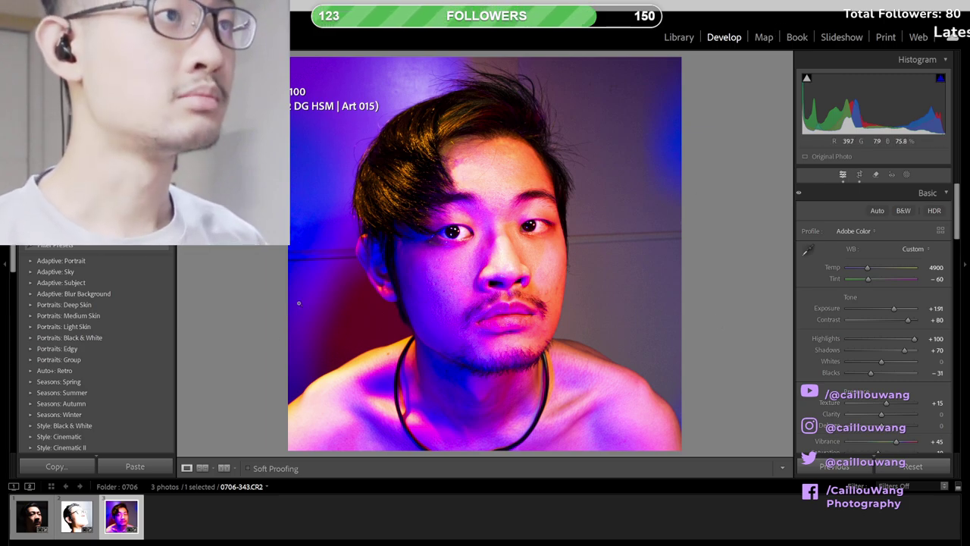
- Select all three portraits for export and set the image format to PSD
click(38, 519)
key(ctrl+a)
key(ctrl+shift+e)
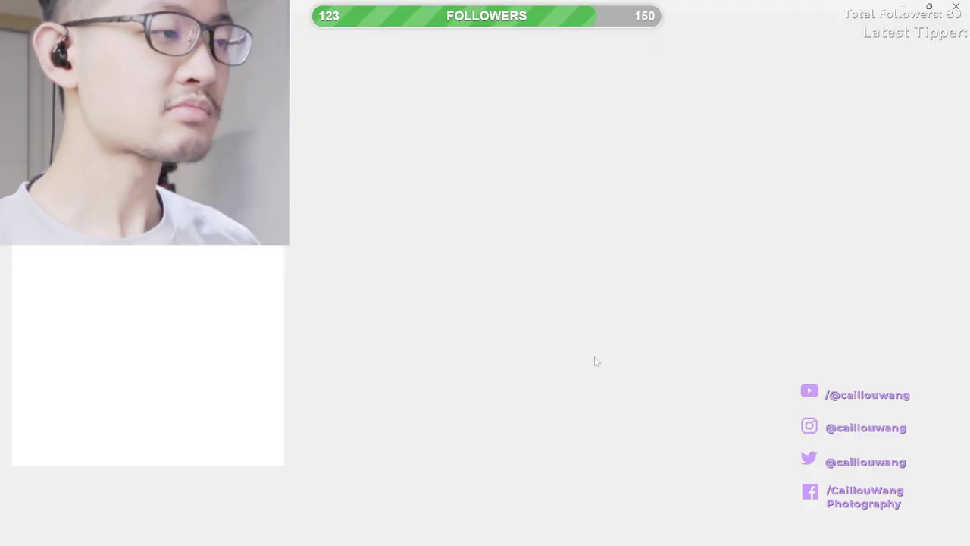
click(468, 359)
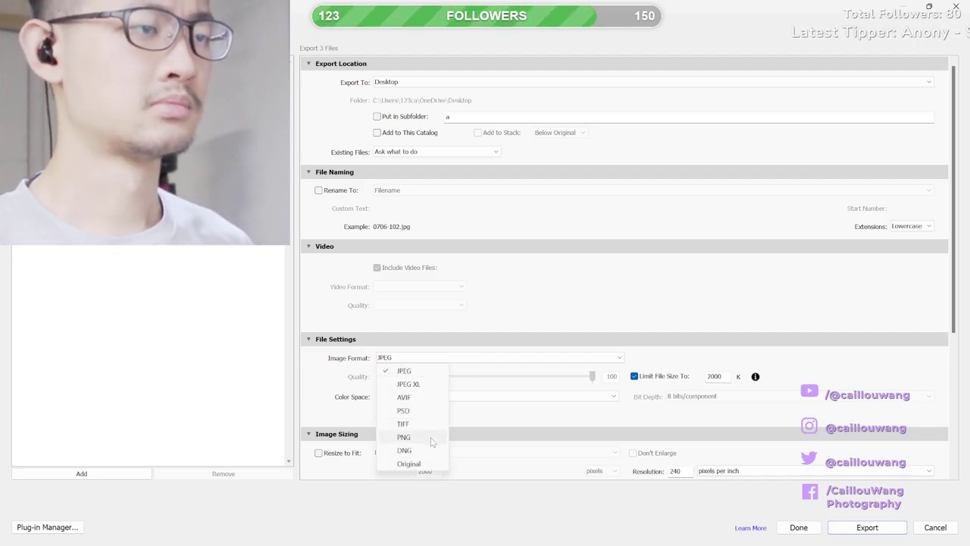
click(408, 411)
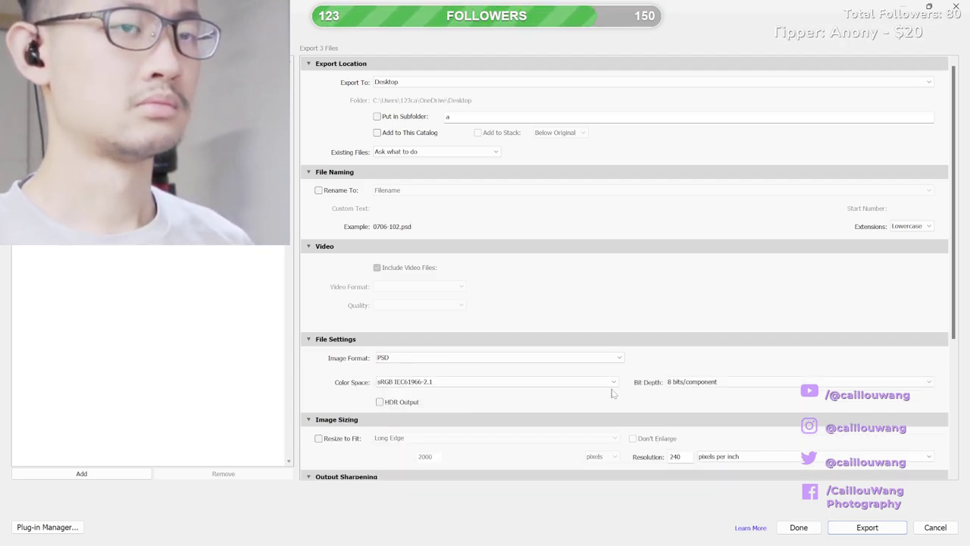
click(689, 387)
click(694, 407)
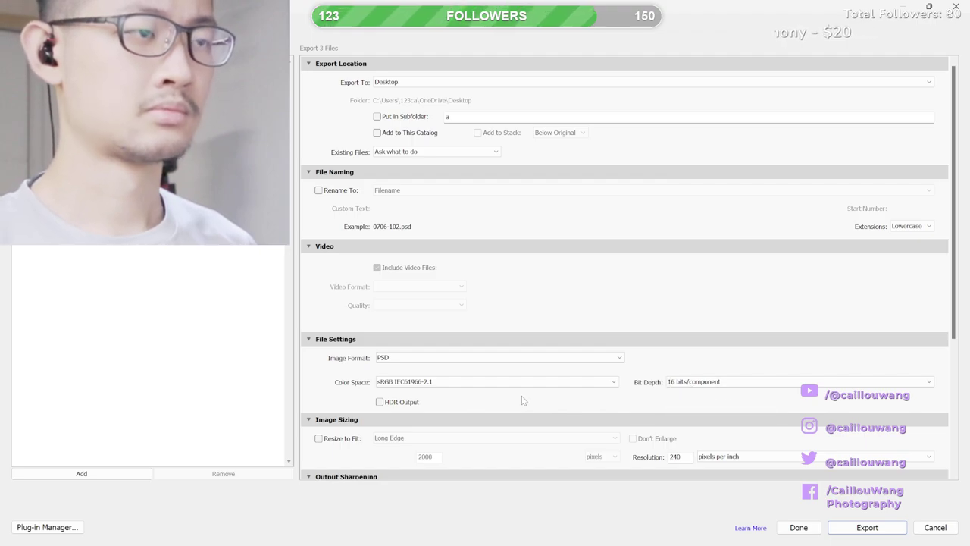
click(385, 403)
click(385, 403)
- Export the portraits in Adobe RGB (1998) at 16 bits/component into the subfolder a on the Desktop
click(422, 383)
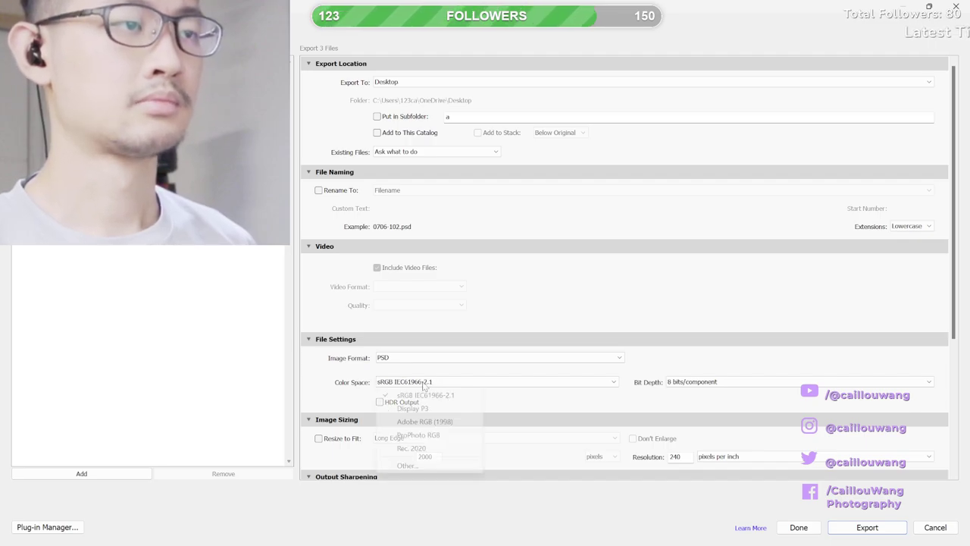
click(449, 423)
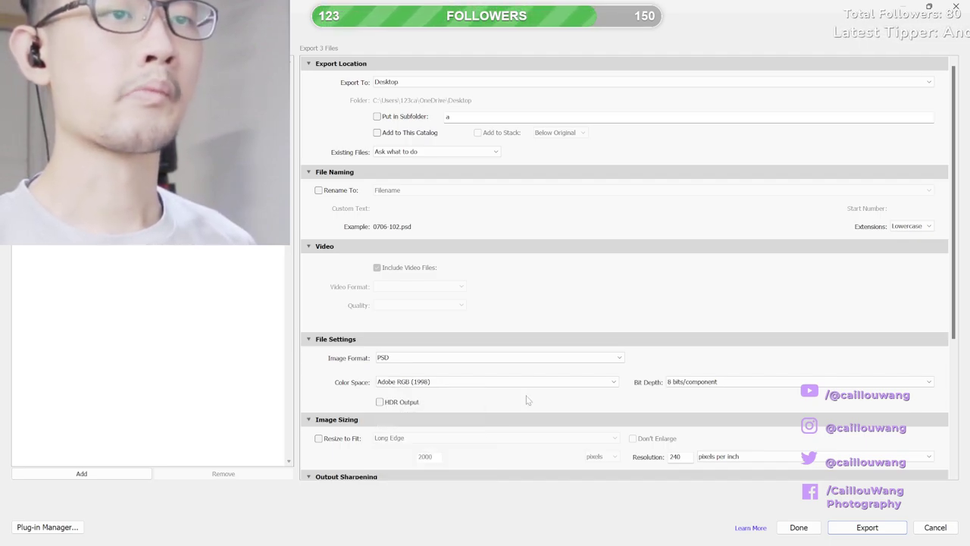
click(686, 382)
click(694, 407)
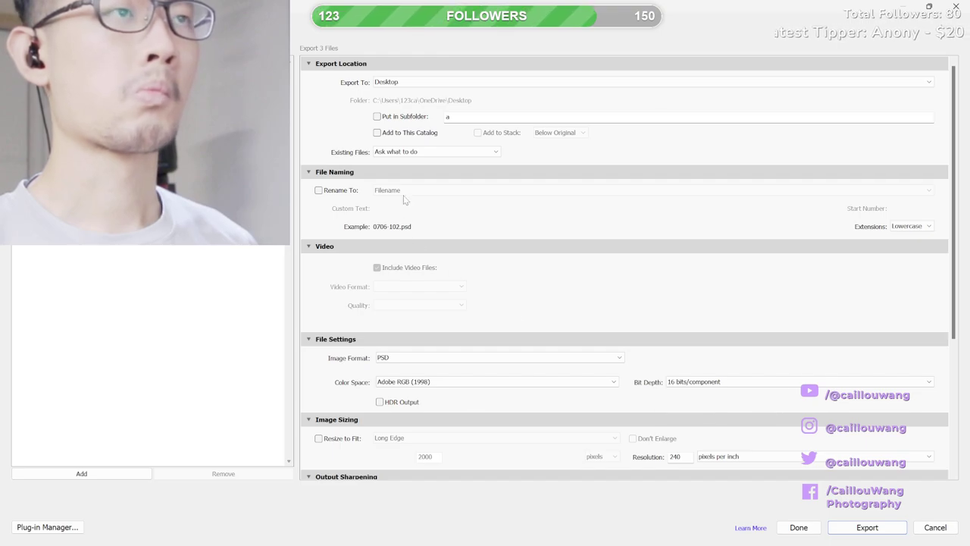
click(410, 118)
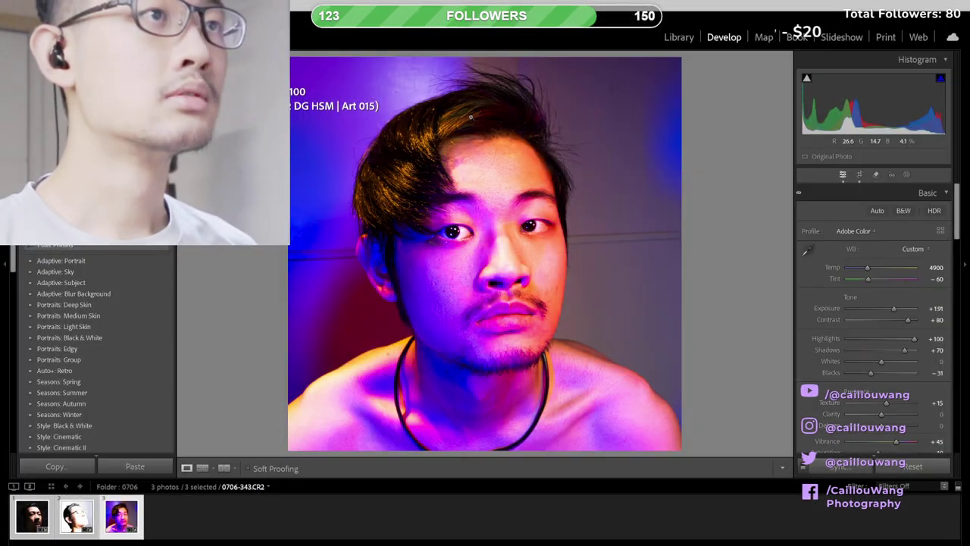
- Switch to Adobe Photoshop 2024, dismiss the beta notice and open the exported PSD portraits
key(super)
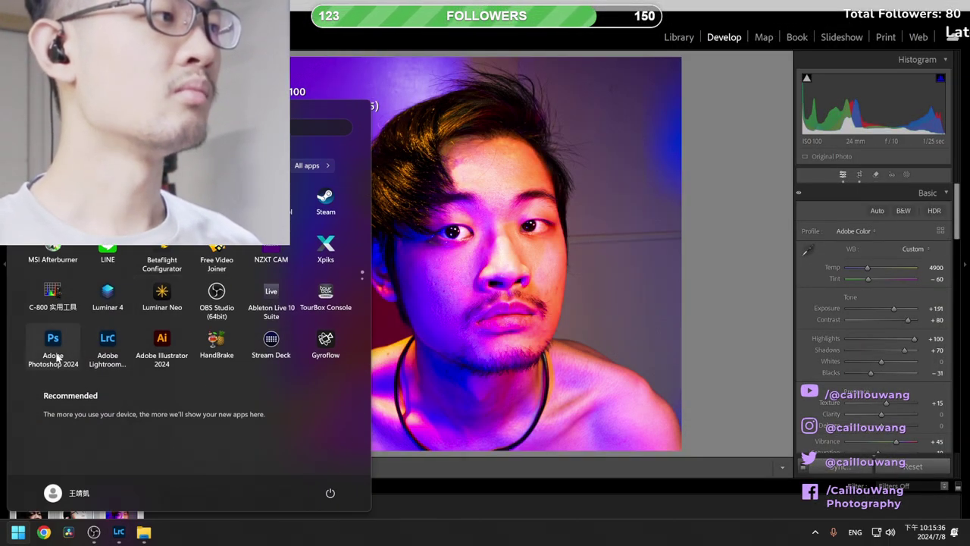
click(56, 352)
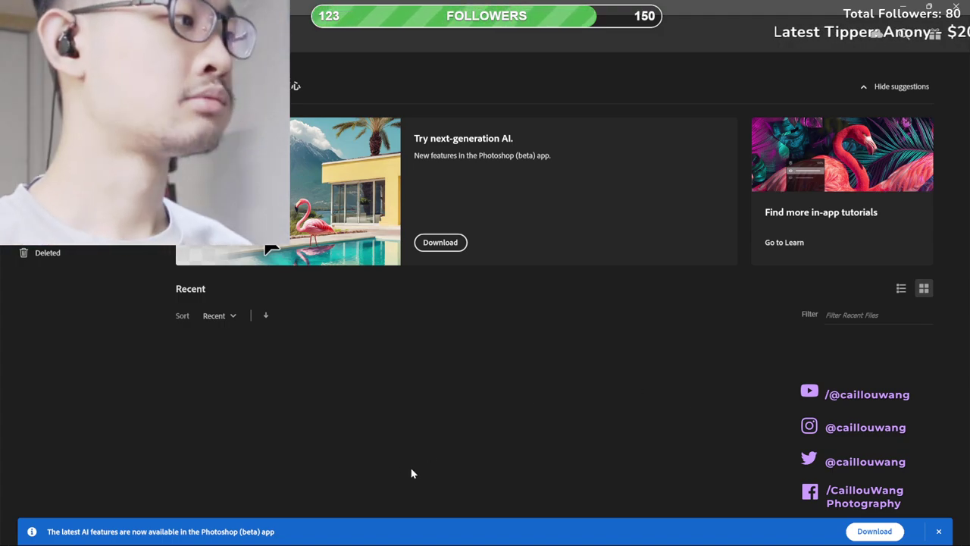
click(940, 532)
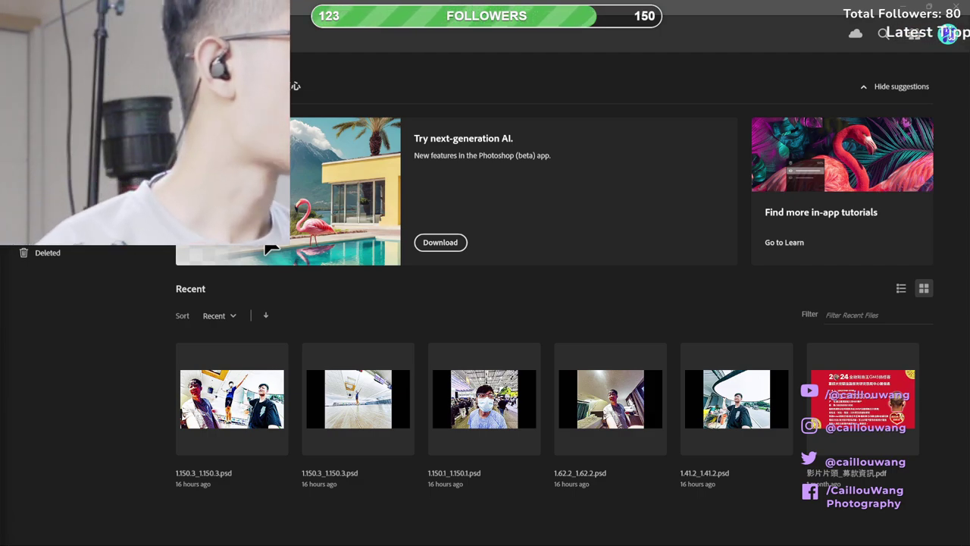
drag(291, 114, 492, 82)
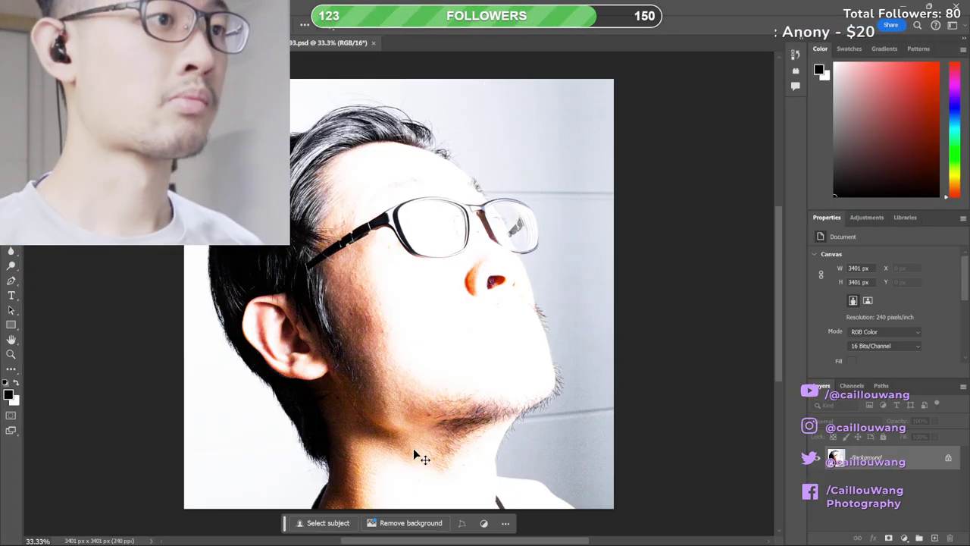
- Duplicate the Background layer of the portrait as a separate retouching layer
scroll(421, 427, up, 4)
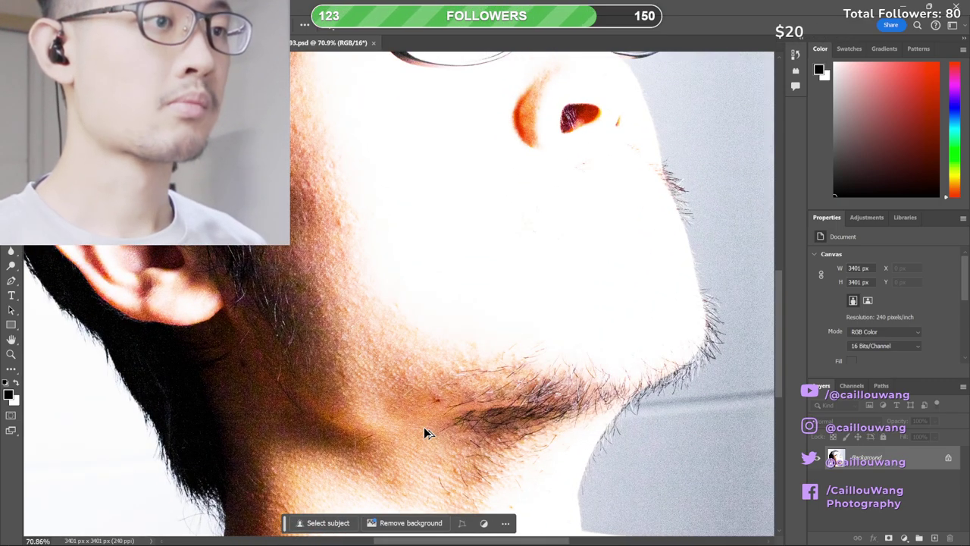
drag(452, 443, 460, 382)
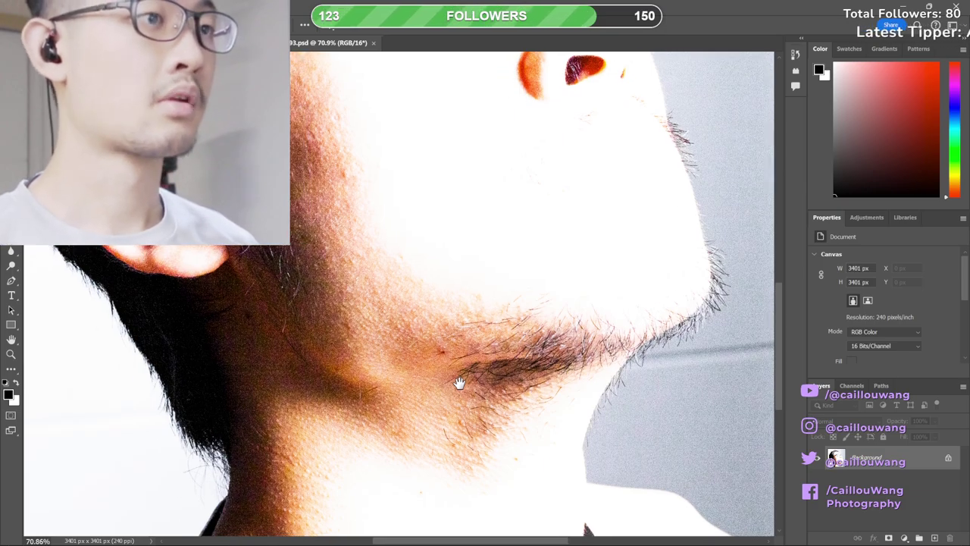
scroll(453, 392, up, 2)
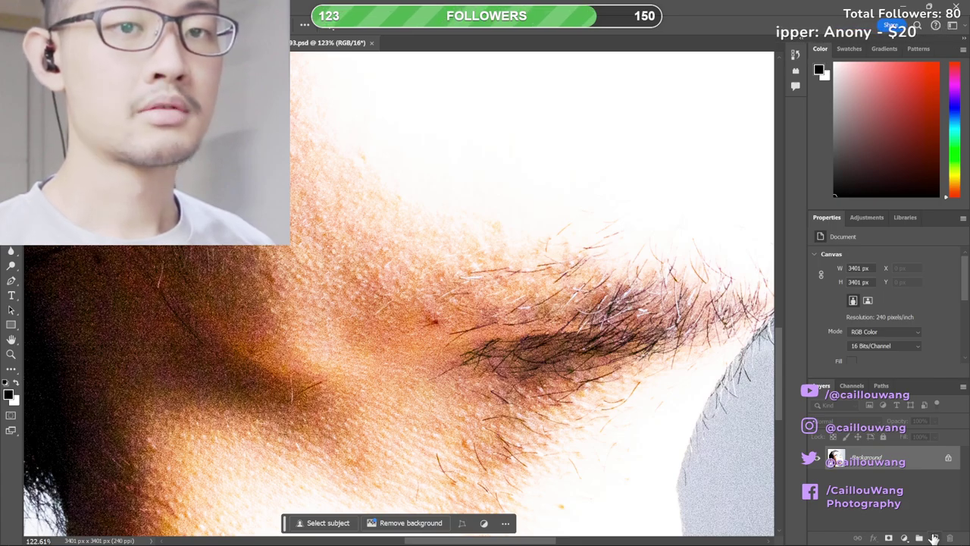
click(934, 537)
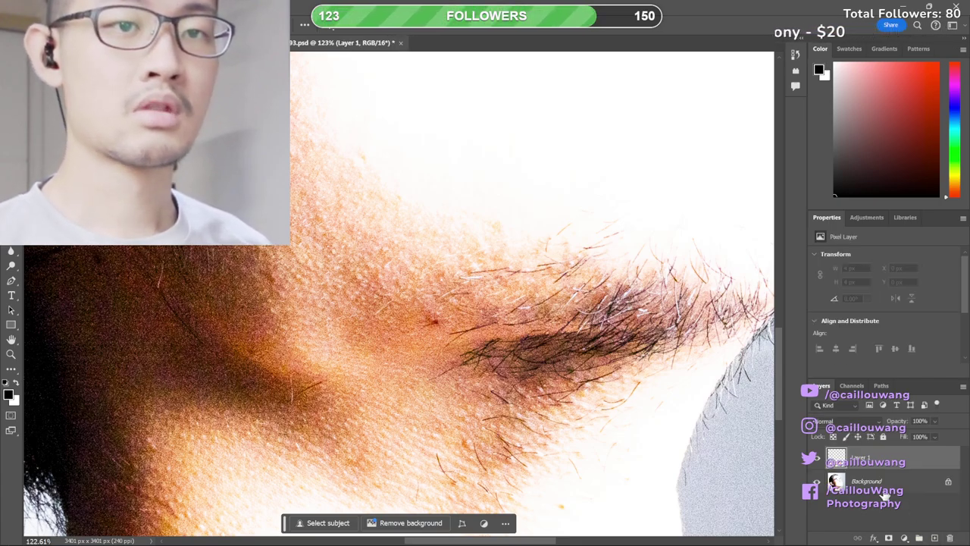
key(ctrl+z)
drag(839, 461, 934, 537)
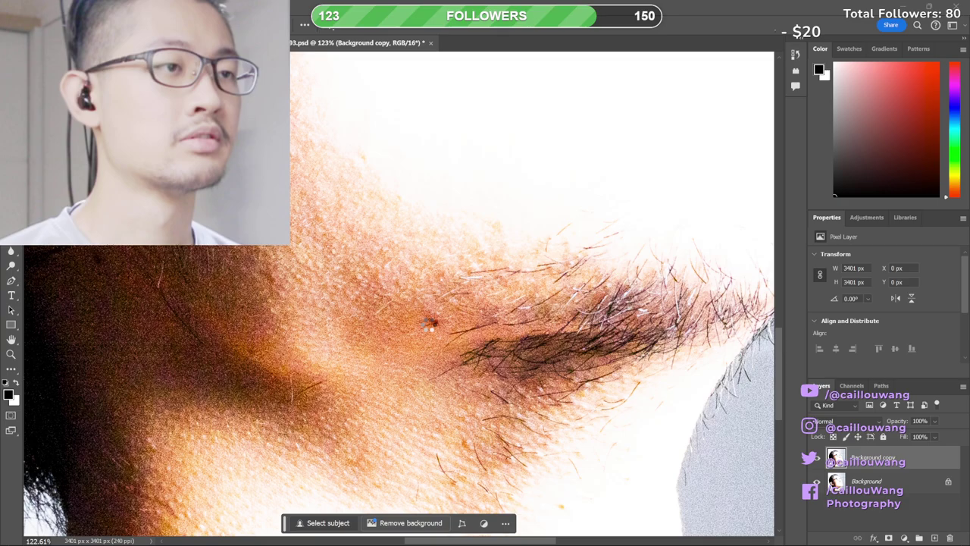
- Select the man as the subject on the duplicate layer and invert the selection to cover the background
click(427, 323)
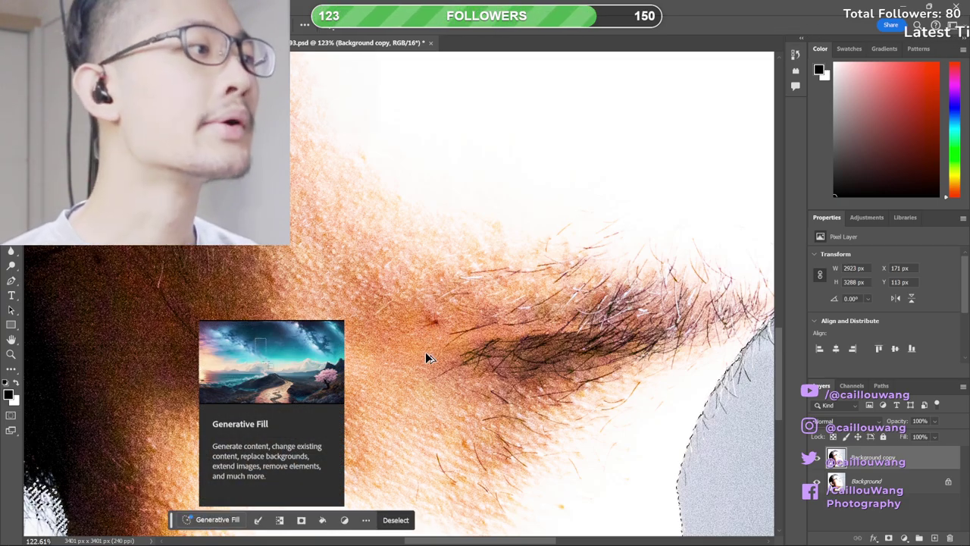
scroll(427, 357, down, 5)
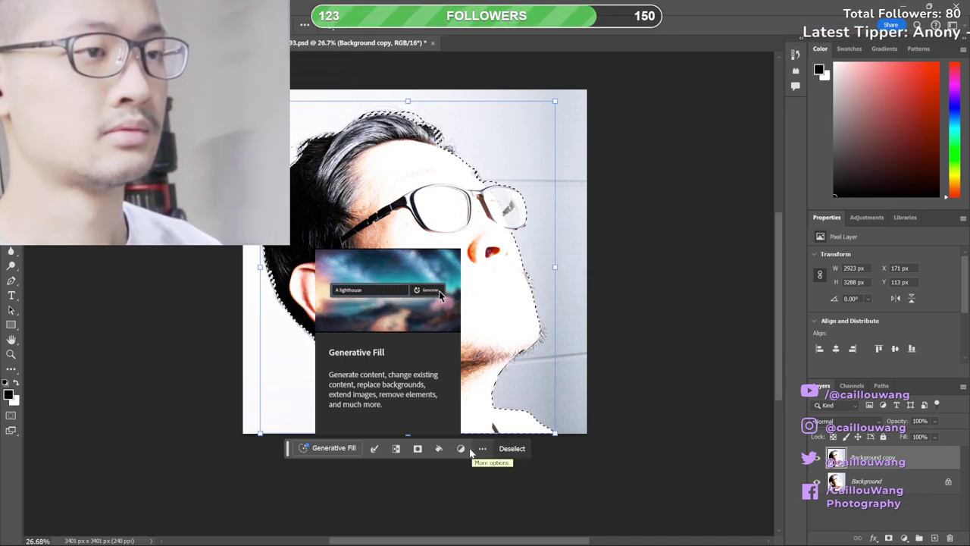
click(402, 452)
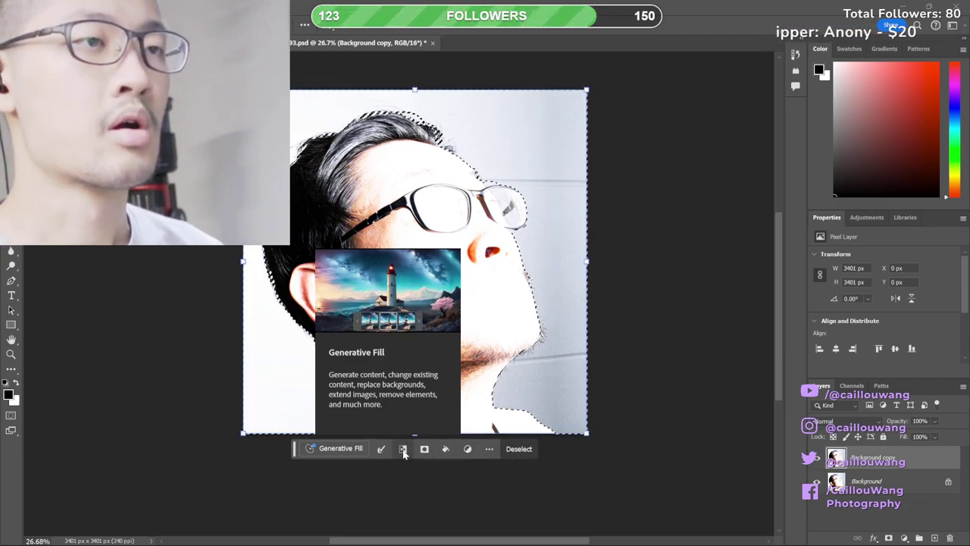
- Try Generative Fill on the background with the prompt "white wall", agreeing to the generative AI guidelines, and undo the result
click(365, 451)
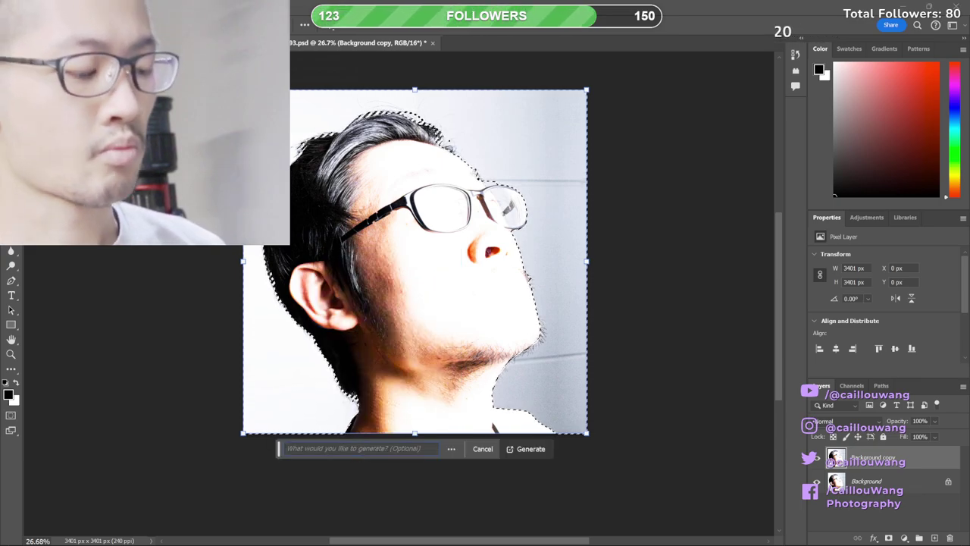
text(white wall)
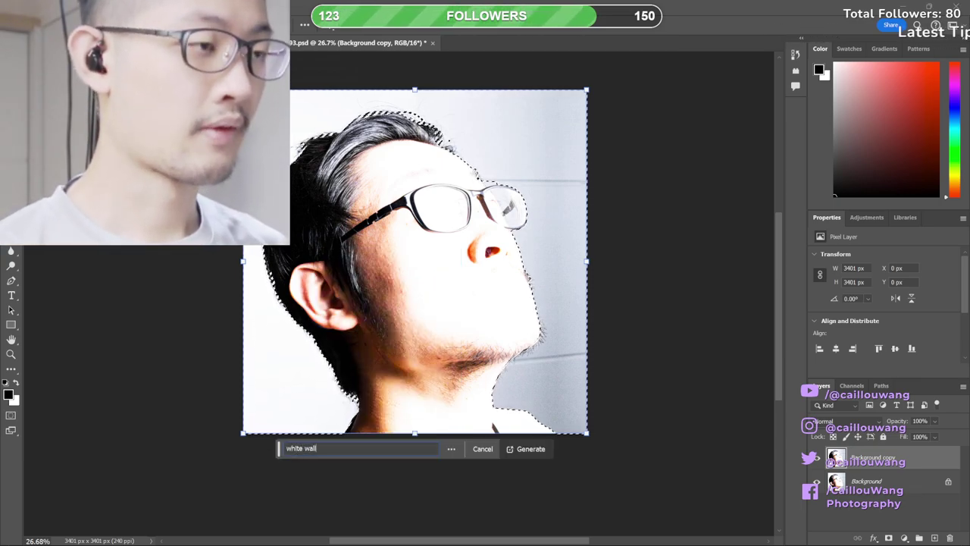
key(Return)
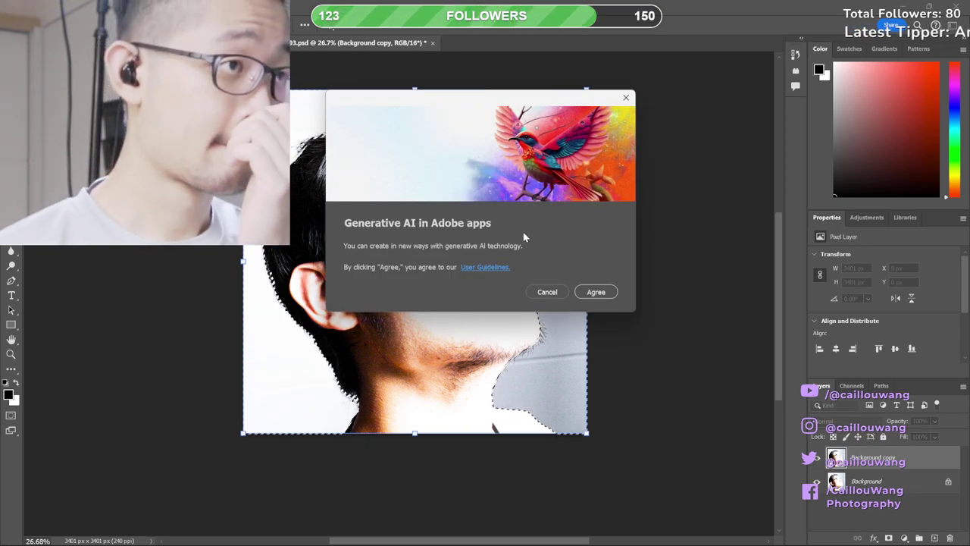
click(589, 292)
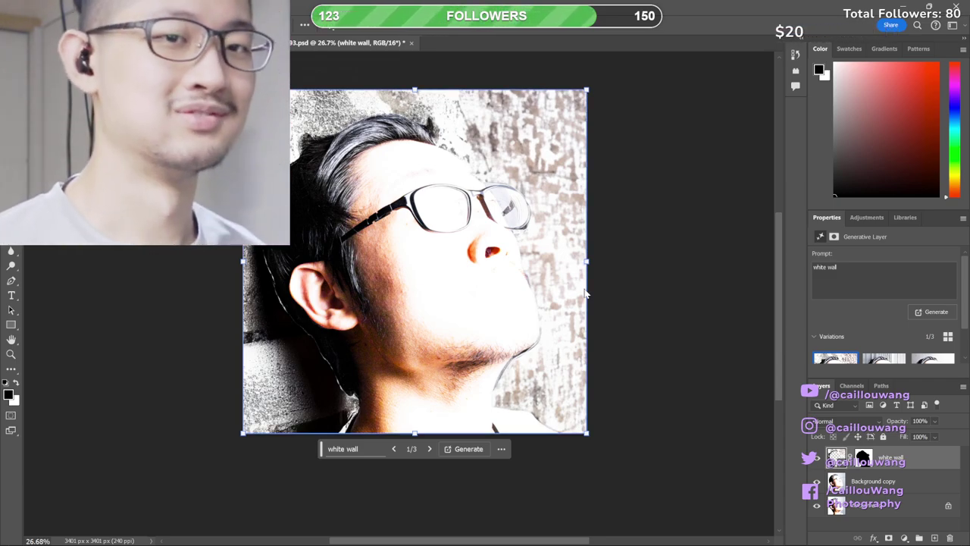
key(ctrl+z)
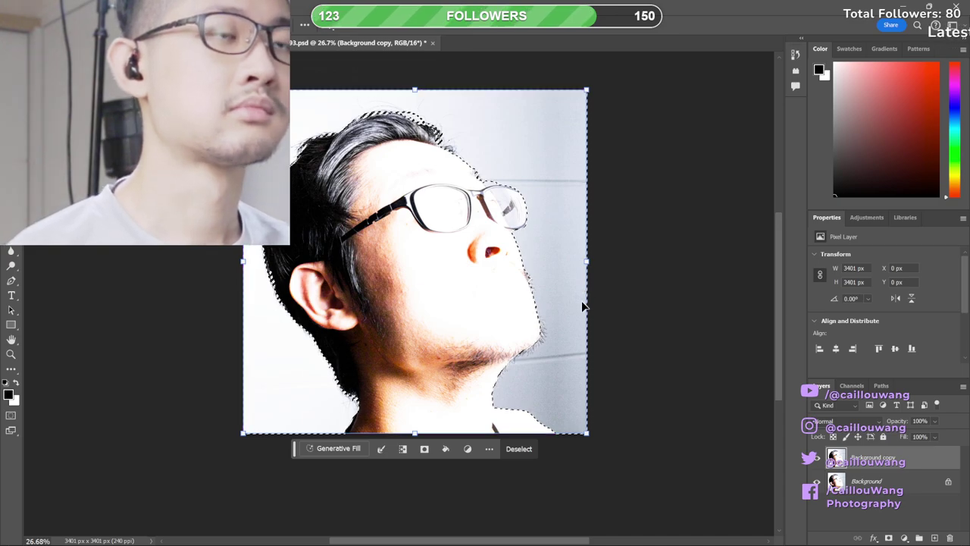
- Try Generative Fill on the background with the prompt "pure white", undo the result and clear the selection
click(345, 448)
text(pu)
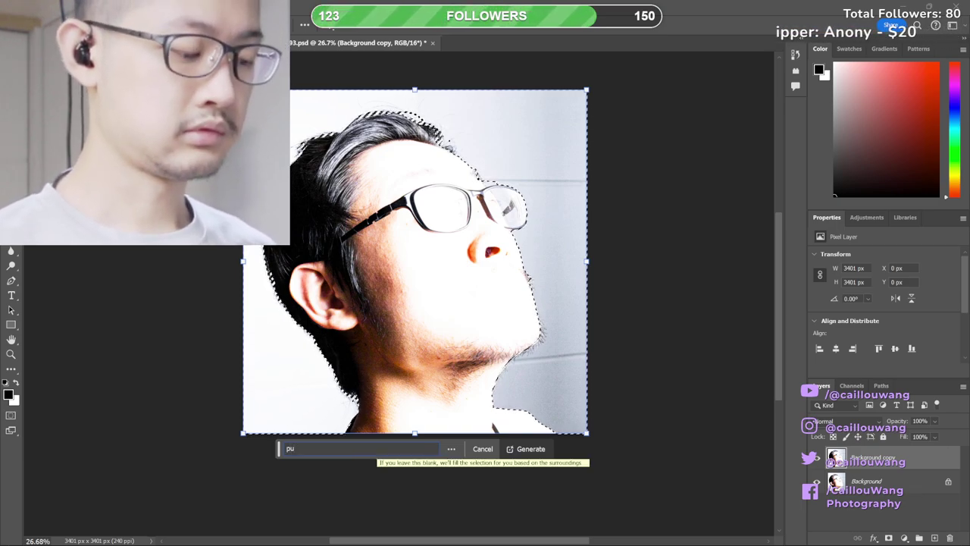
text(re white)
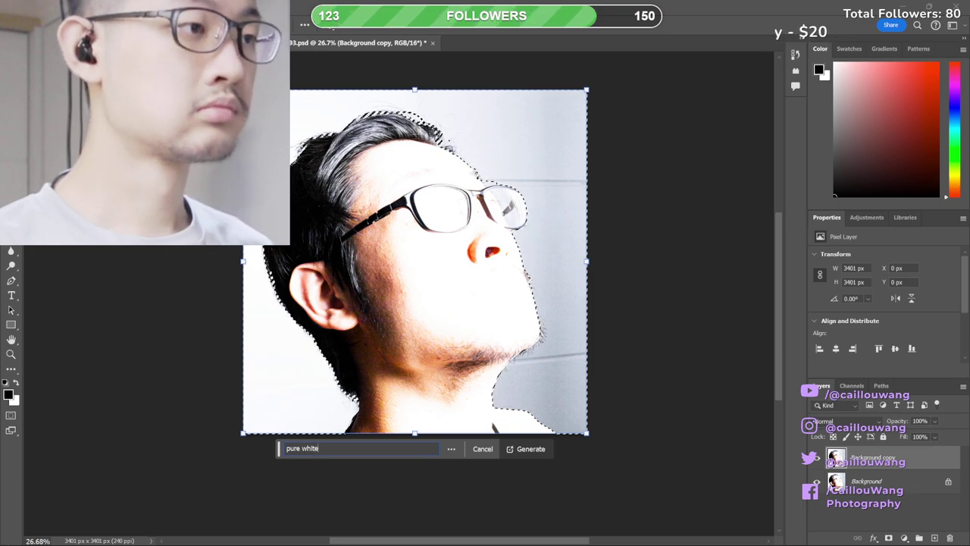
key(Return)
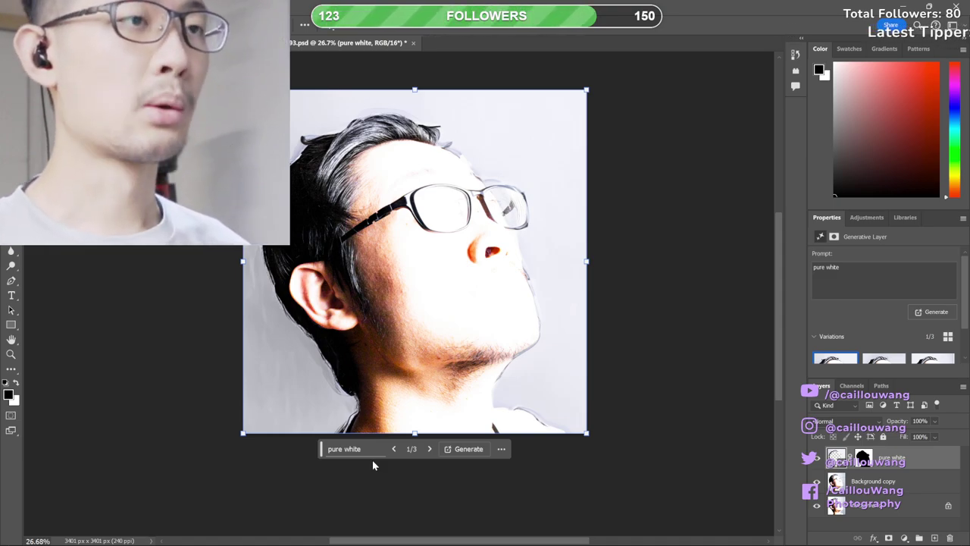
key(ctrl+f)
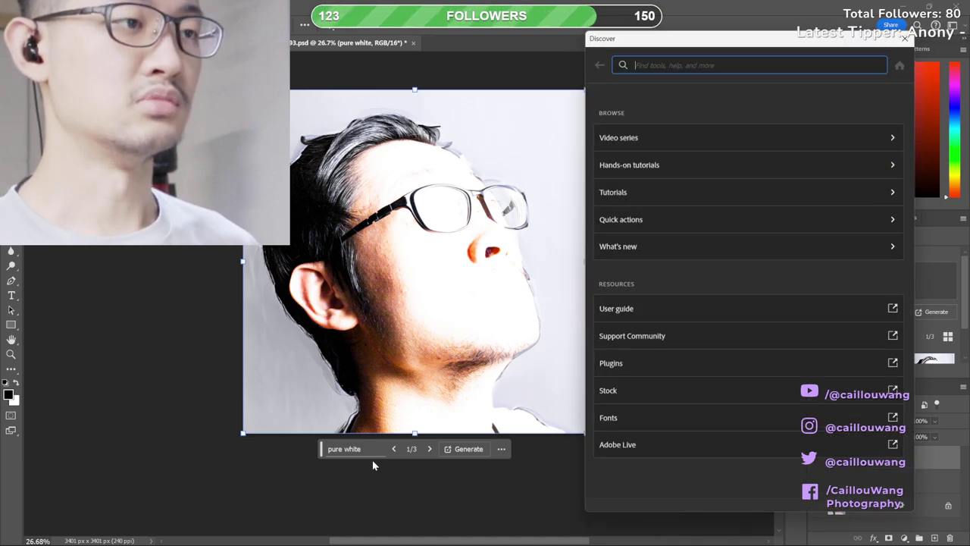
click(909, 42)
key(ctrl+z)
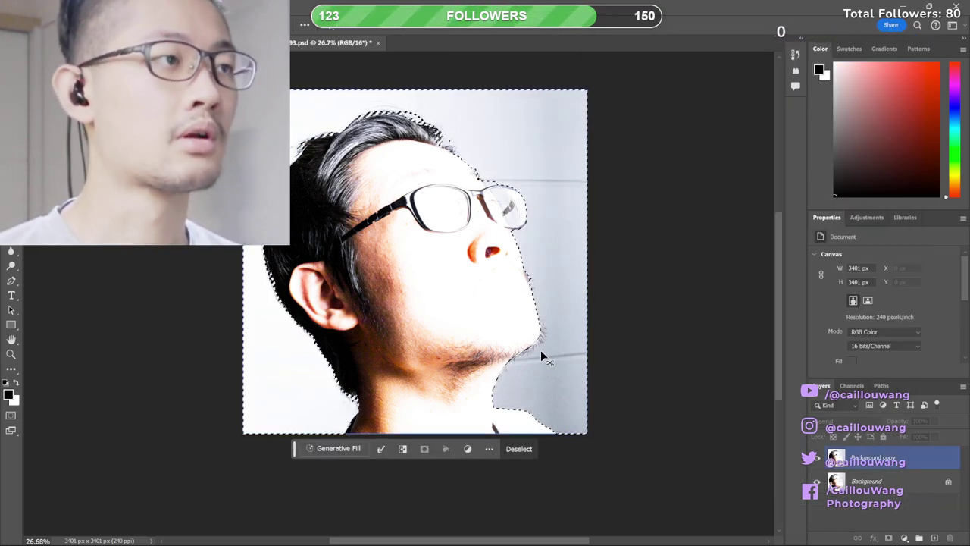
click(631, 377)
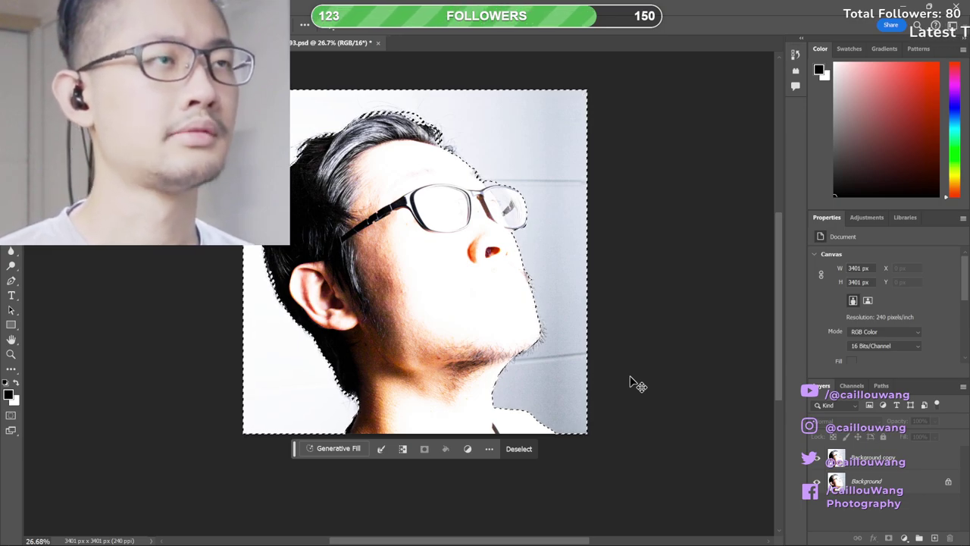
key(ctrl+d)
click(449, 395)
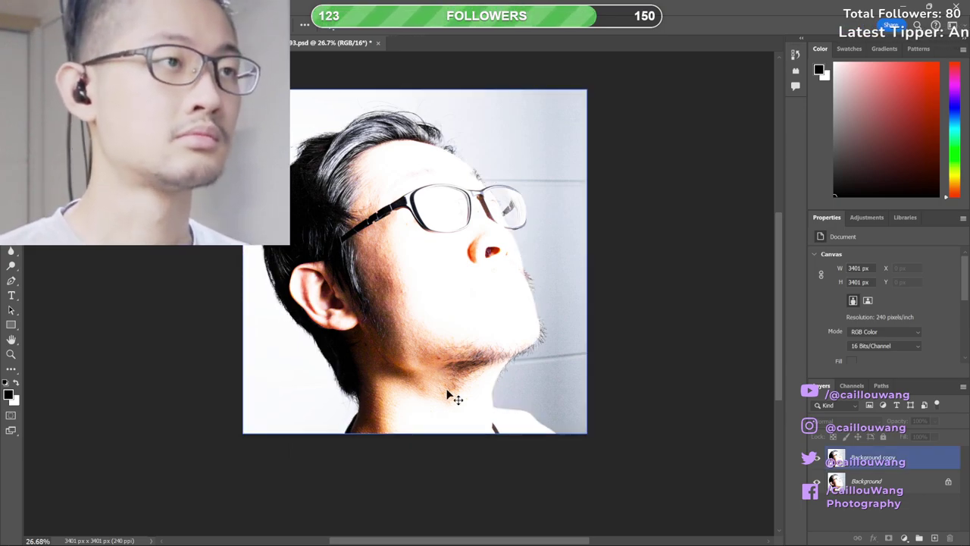
- Heal the small dark red spot beside the beard under the jaw on the Background copy layer
scroll(413, 406, up, 10)
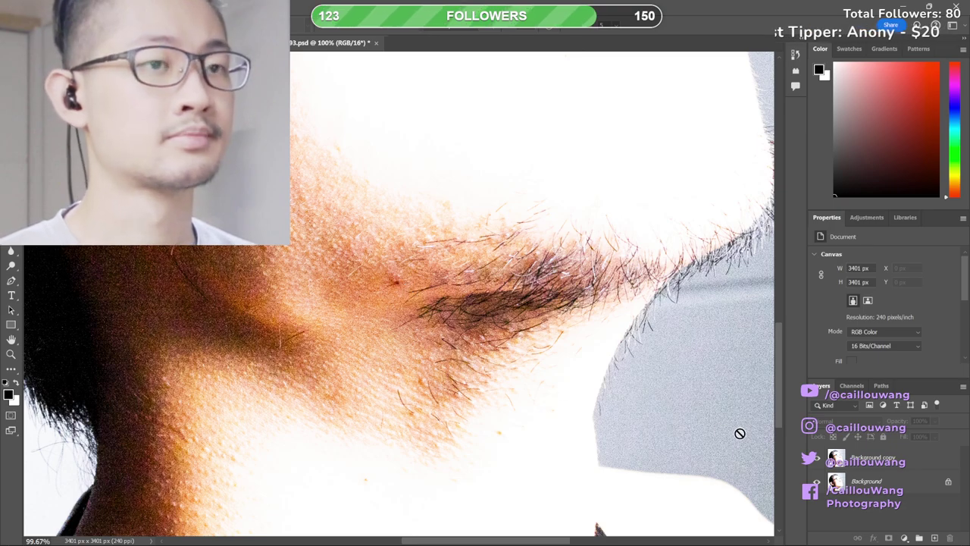
click(879, 465)
click(395, 287)
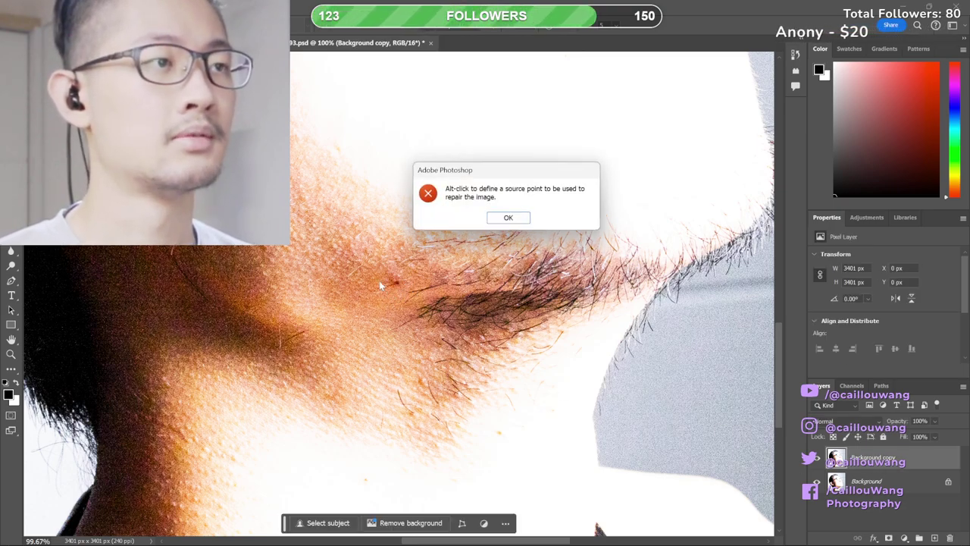
click(509, 217)
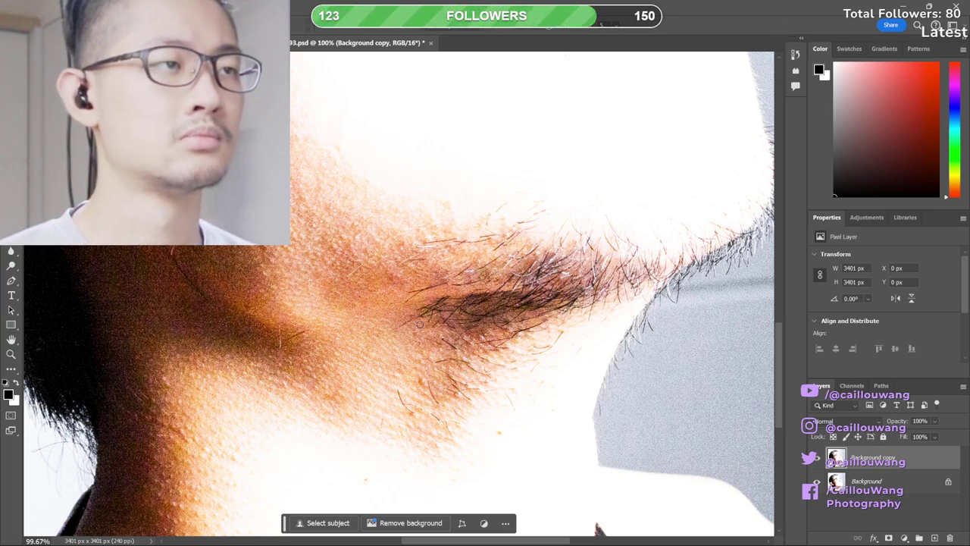
- Inspect the skin around the nose, glasses, cheek and jaw for remaining blemishes
scroll(420, 385, down, 5)
drag(494, 247, 513, 417)
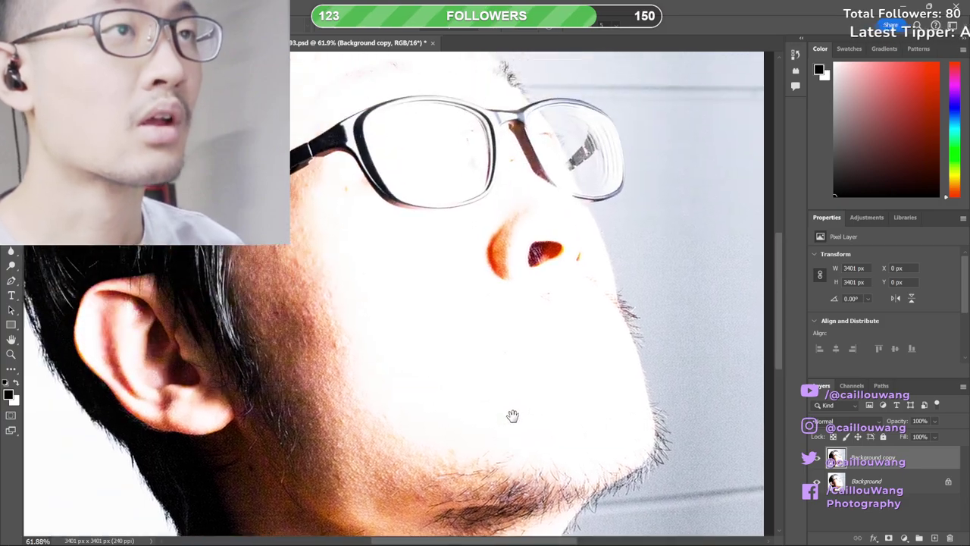
scroll(569, 326, up, 3)
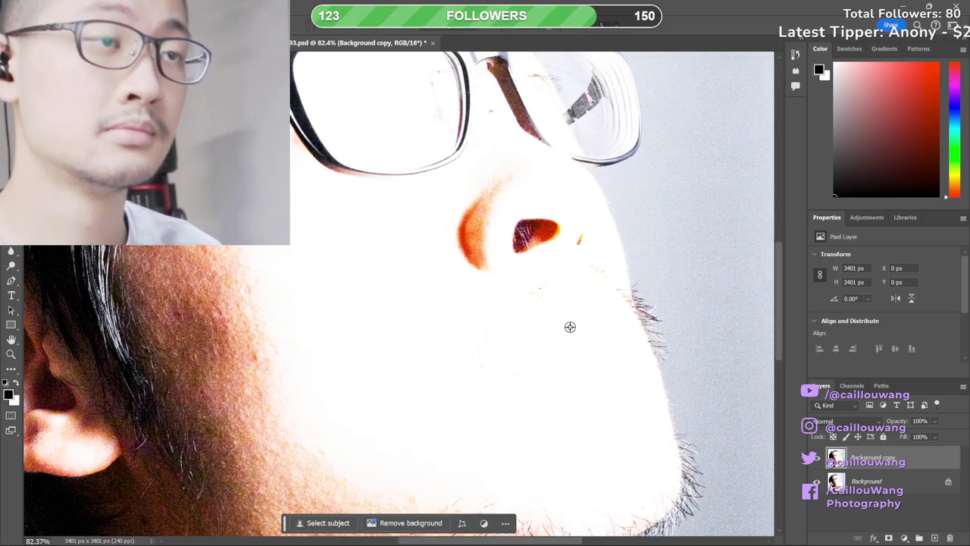
scroll(570, 327, up, 2)
scroll(518, 395, down, 4)
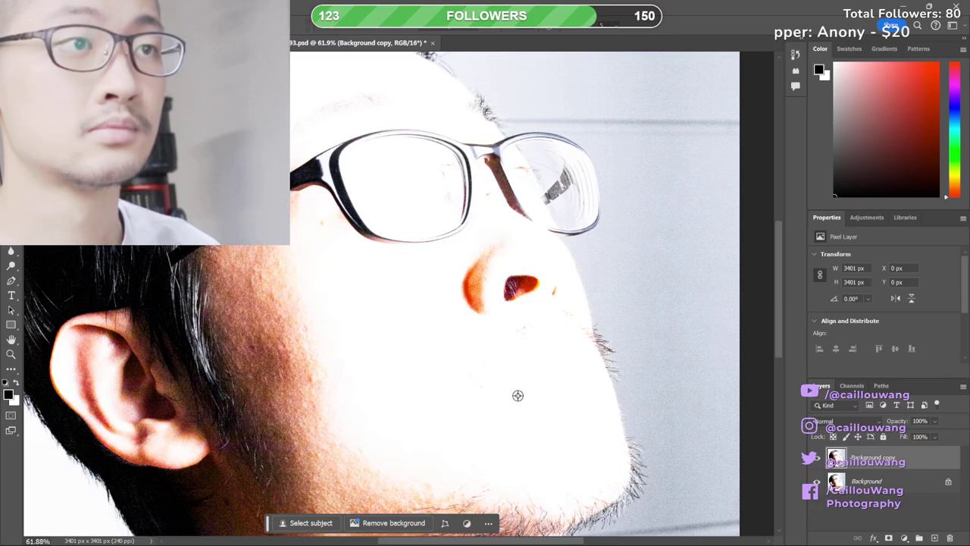
drag(392, 329, 479, 363)
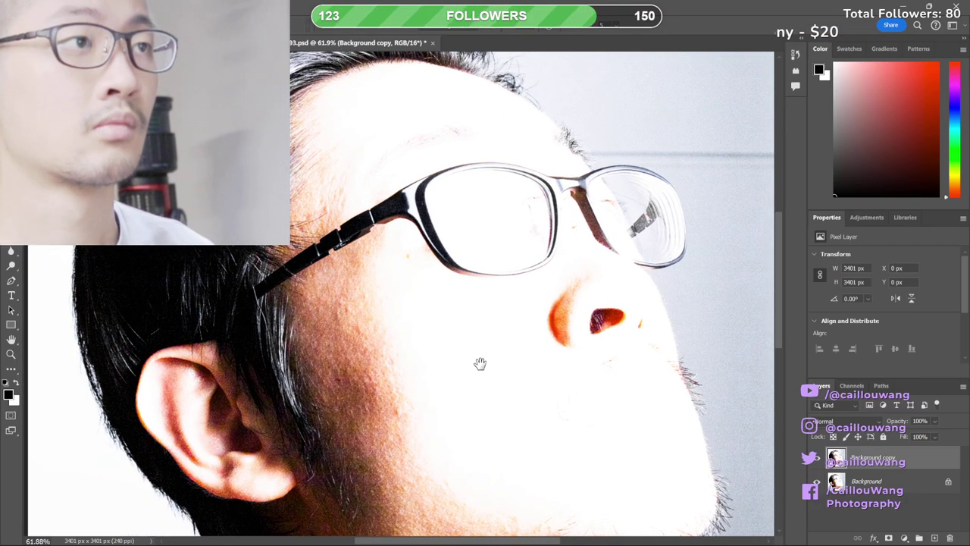
scroll(410, 283, up, 2)
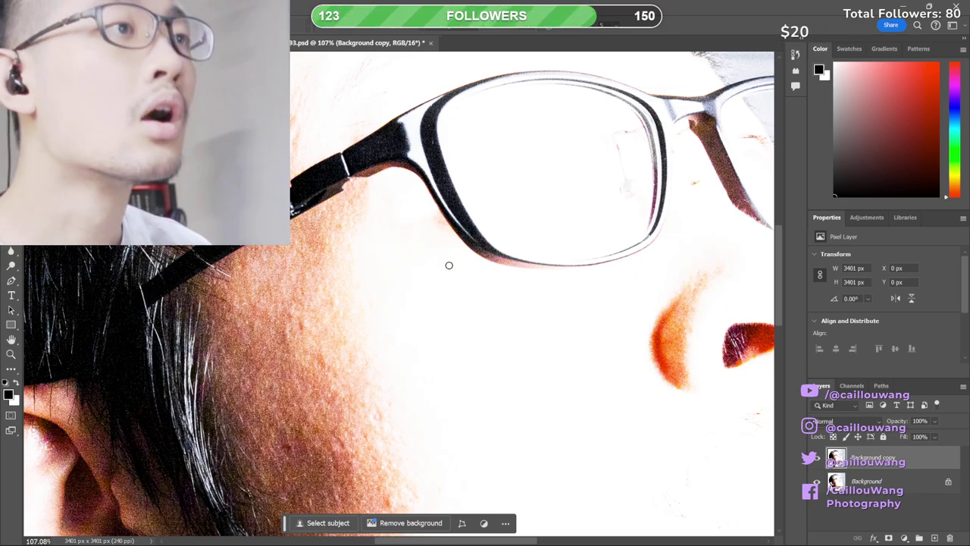
scroll(448, 265, down, 6)
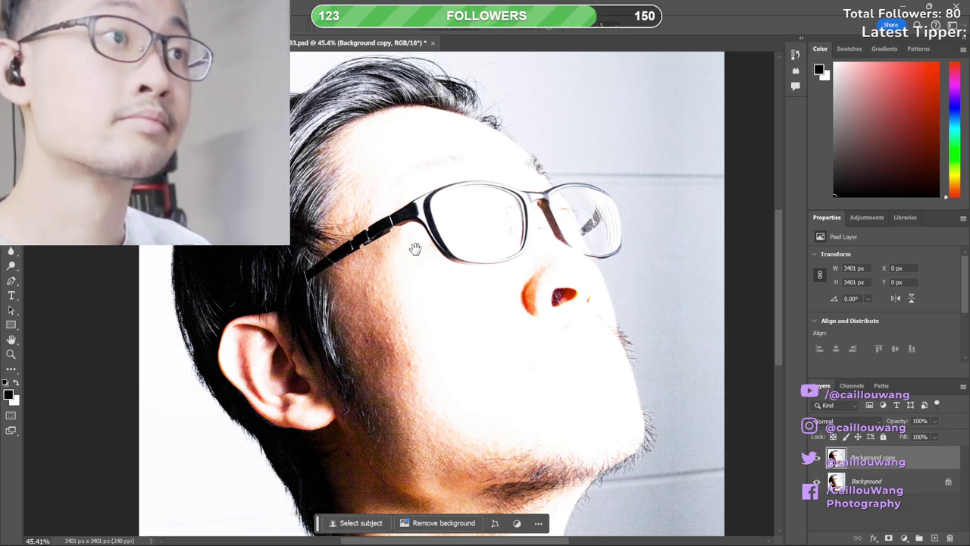
drag(416, 249, 459, 137)
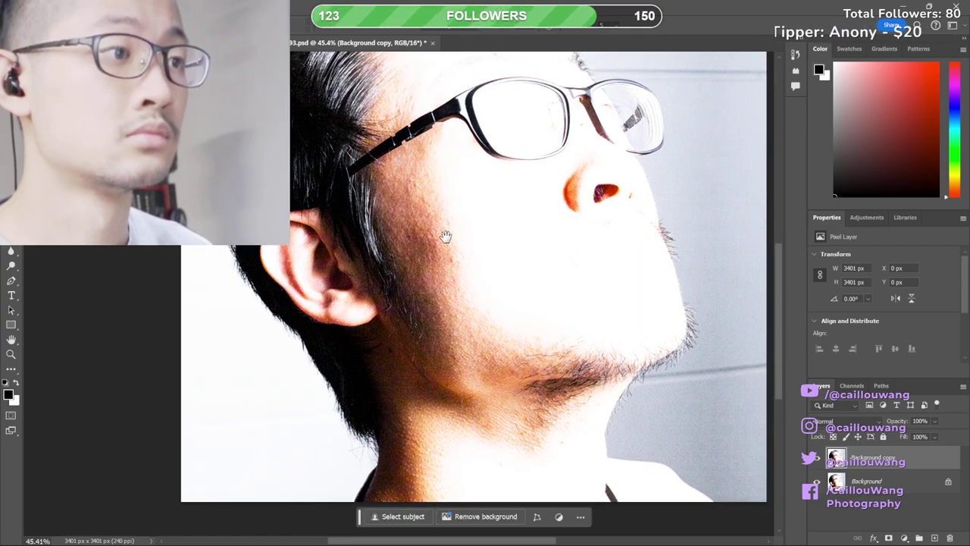
- Examine the neck and nape area closely, check the healing brush settings and keep the healing tool active
drag(413, 409, 392, 335)
scroll(377, 391, up, 8)
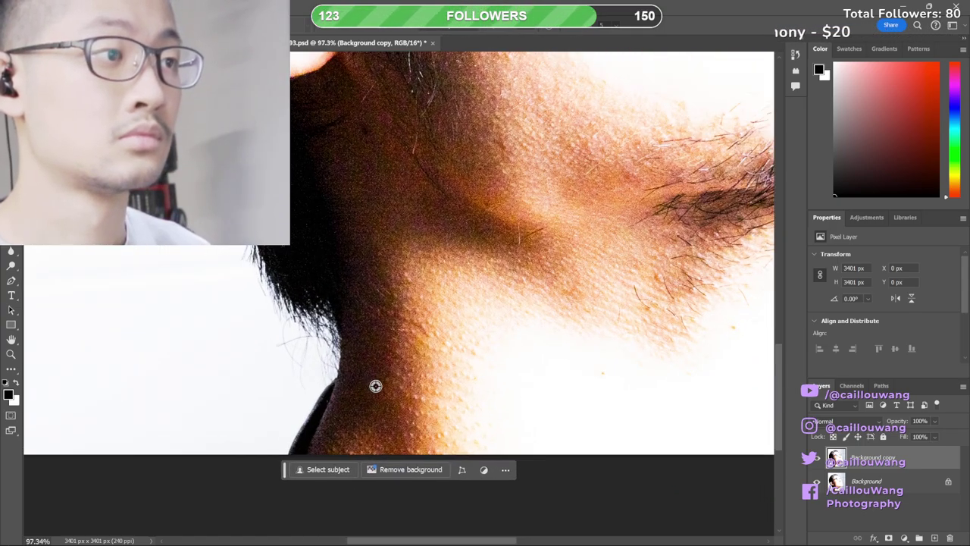
right_click(253, 355)
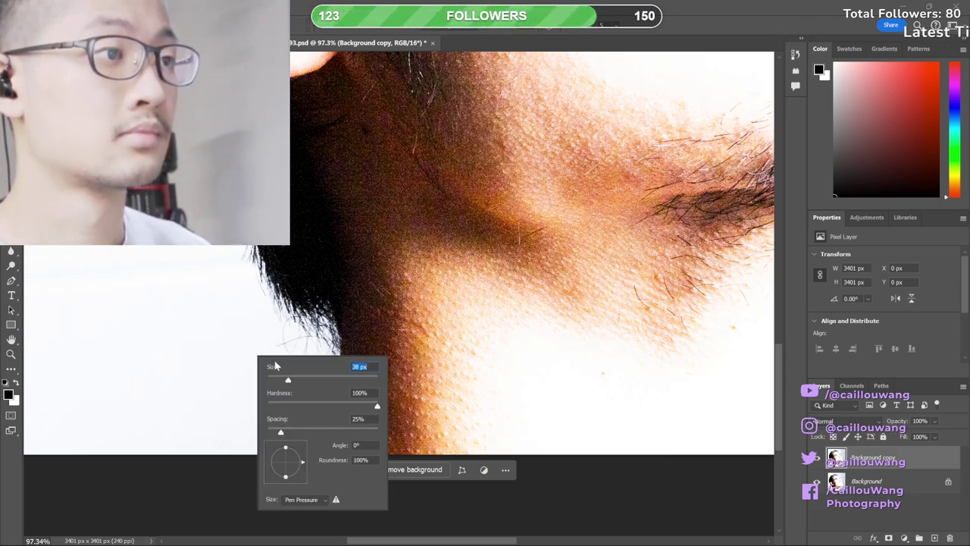
key(Return)
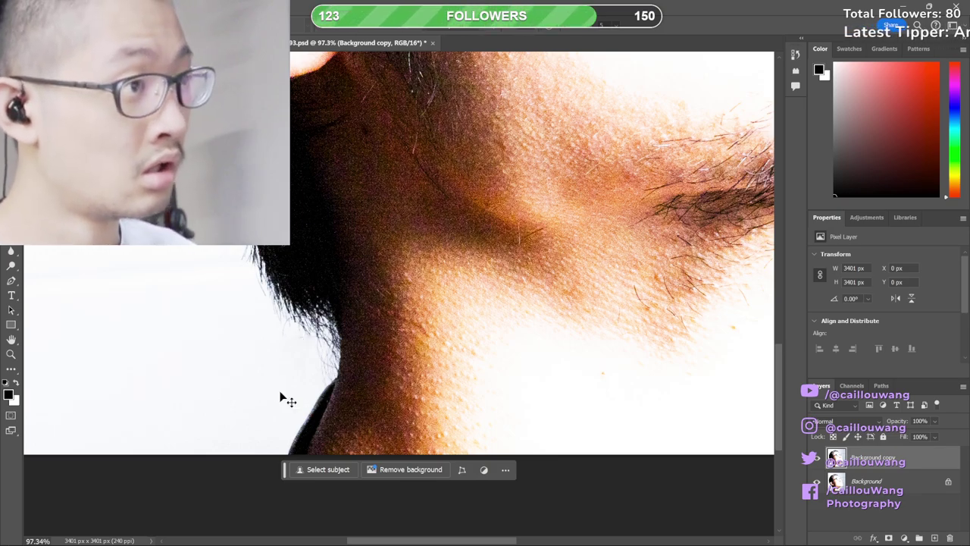
key(j)
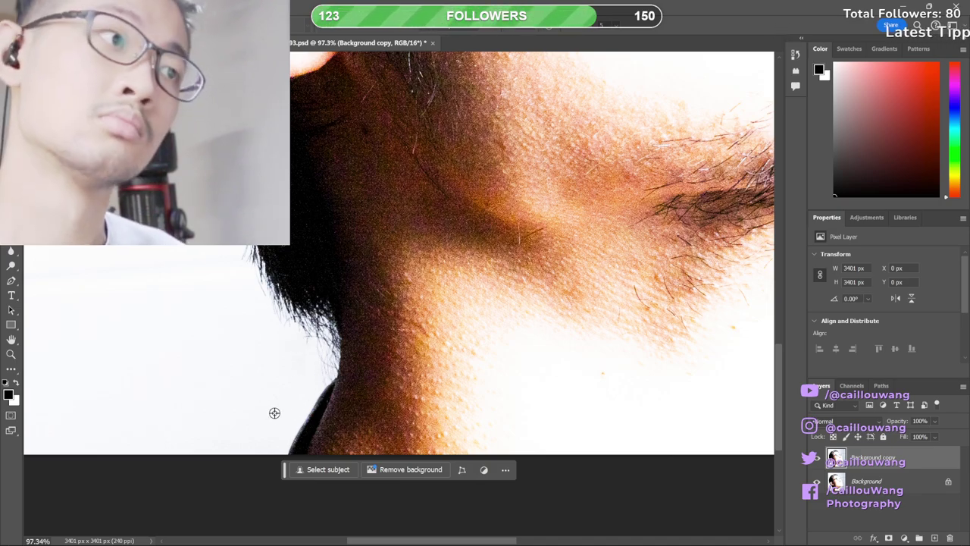
scroll(274, 423, down, 3)
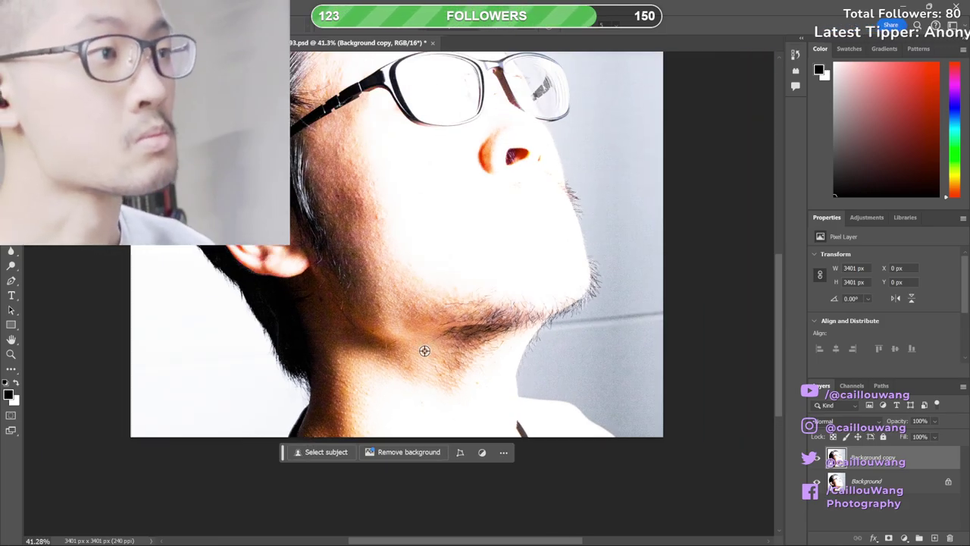
- Examine the jaw shadow, earlobe and nape hairline for remaining blemishes and check the whole portrait
scroll(424, 351, up, 5)
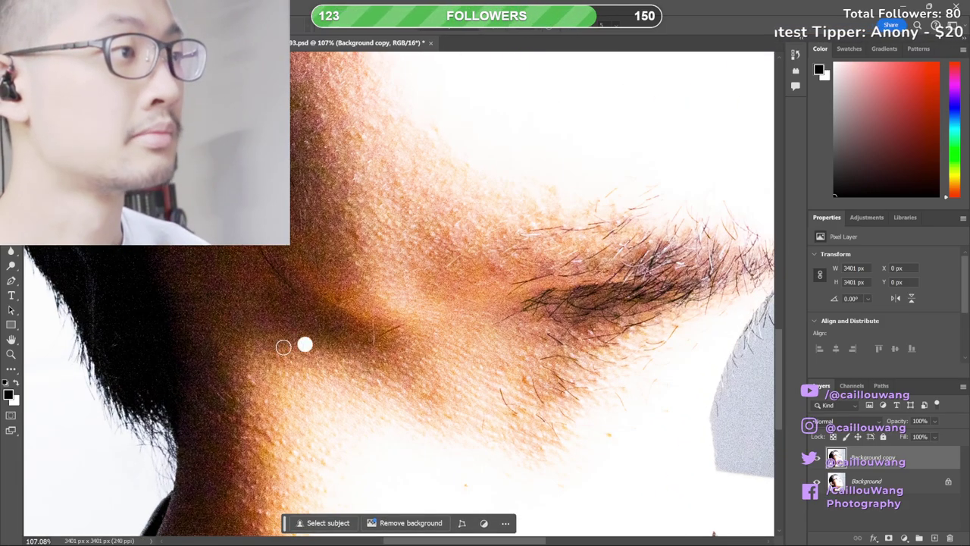
drag(303, 342, 632, 374)
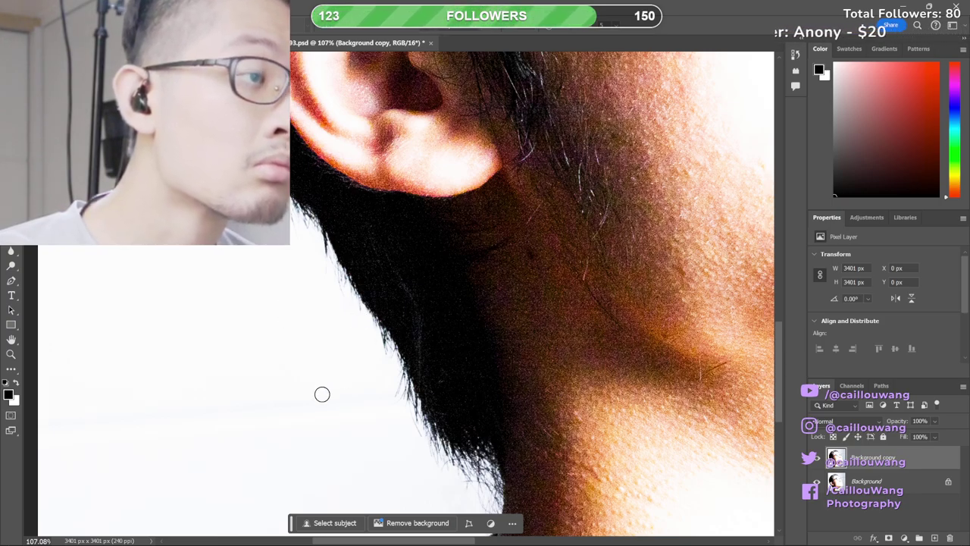
drag(250, 271, 262, 307)
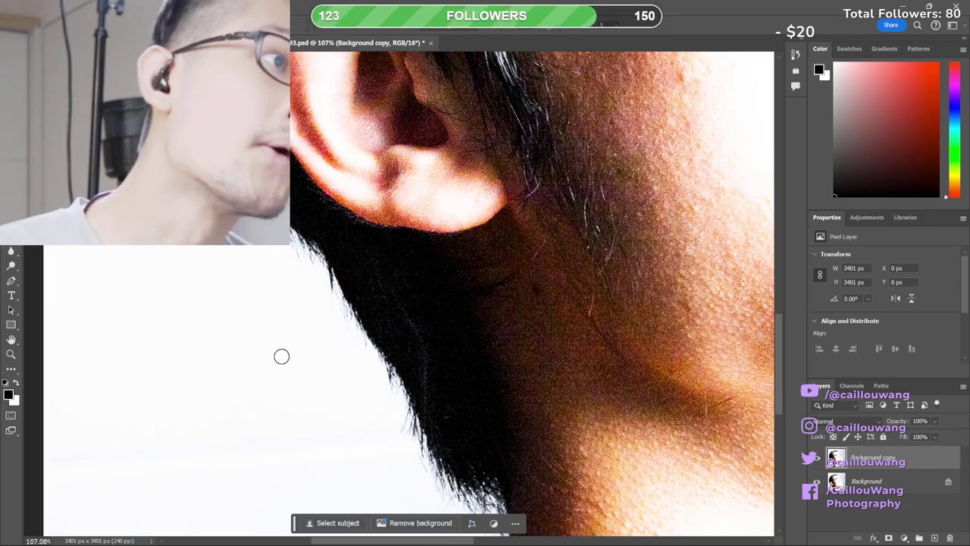
scroll(359, 417, up, 5)
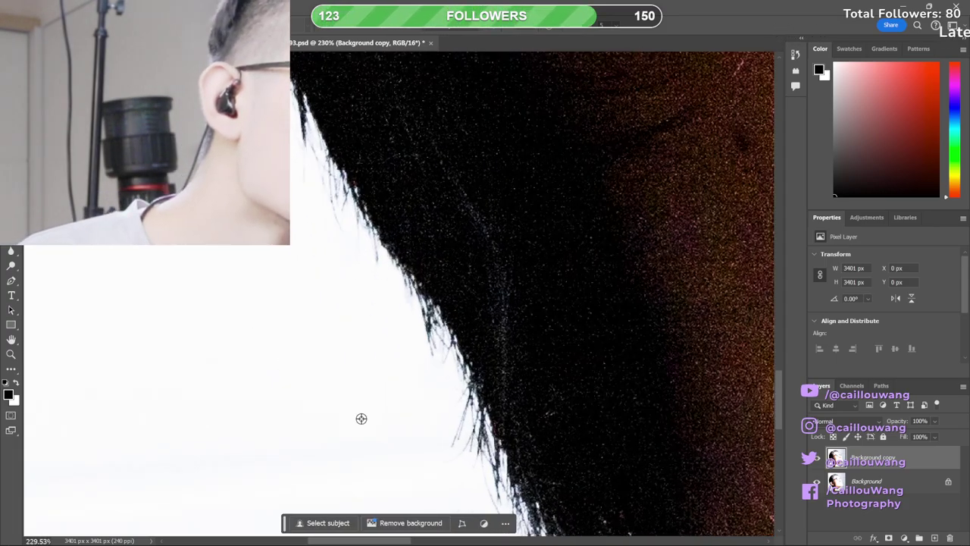
scroll(359, 417, down, 6)
scroll(322, 335, down, 5)
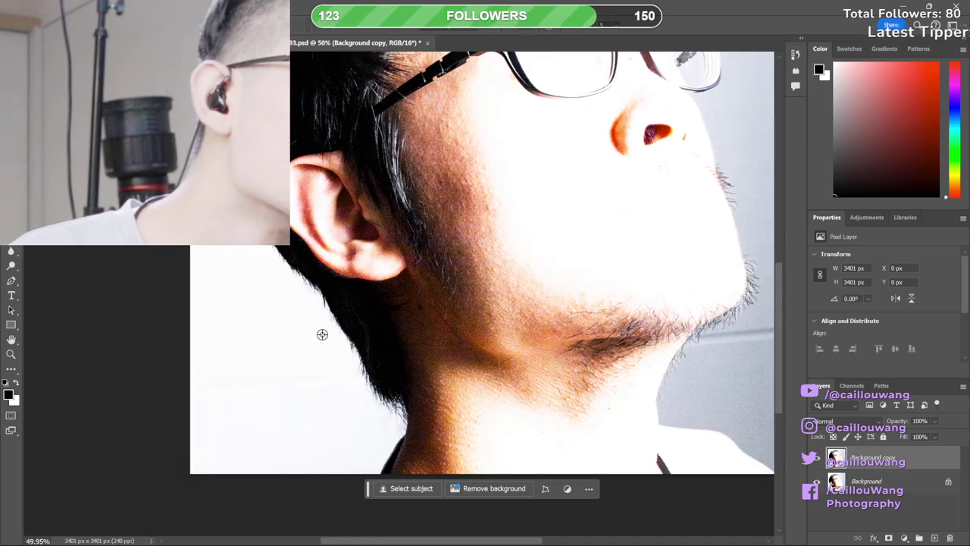
scroll(431, 336, right, 1)
drag(431, 336, 449, 372)
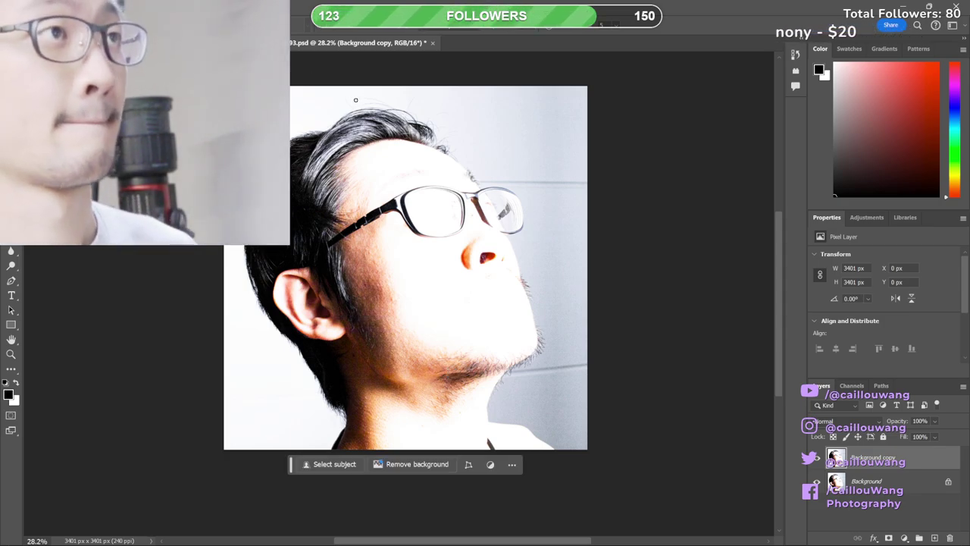
- Save the retouched bright portrait and switch to the open portrait with the dark background
key(ctrl+s)
key(ctrl+Tab)
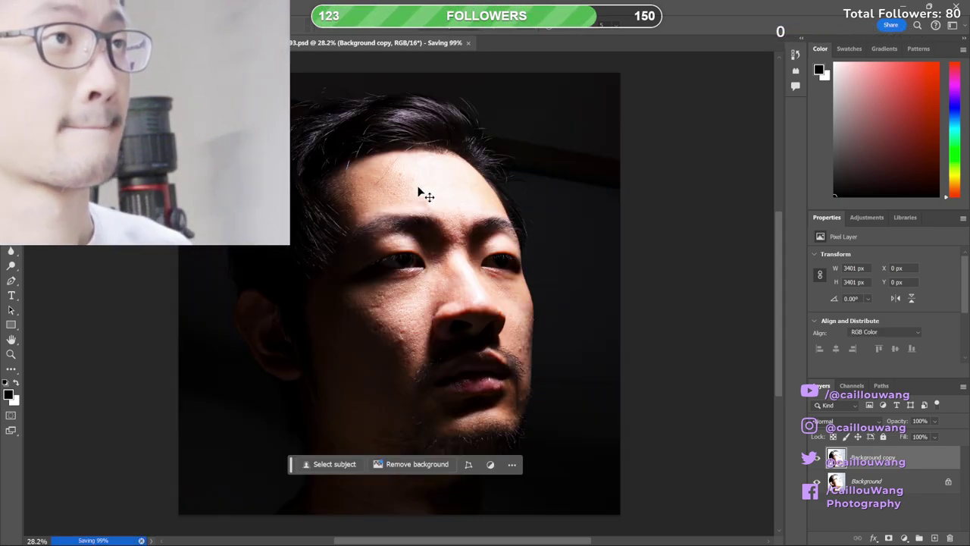
- Heal the reddish and dark spots on the lit cheek beside the moustache, sampling clean skin nearby and adjusting the brush size
scroll(529, 360, up, 20)
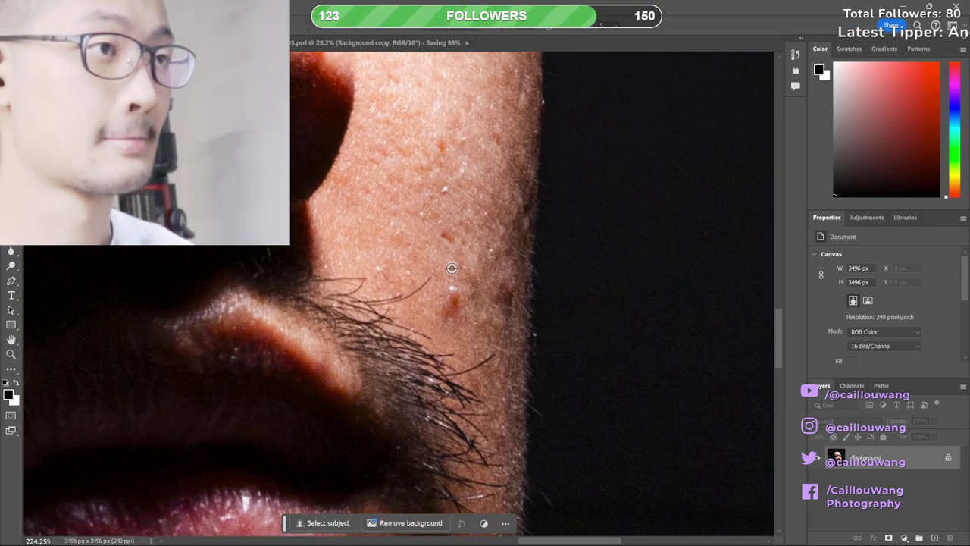
alt+click(454, 257)
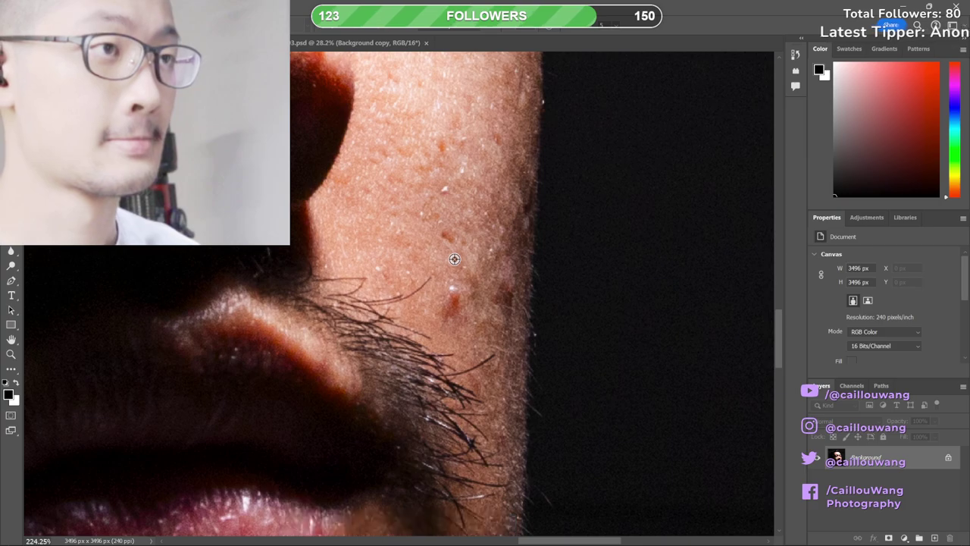
click(453, 301)
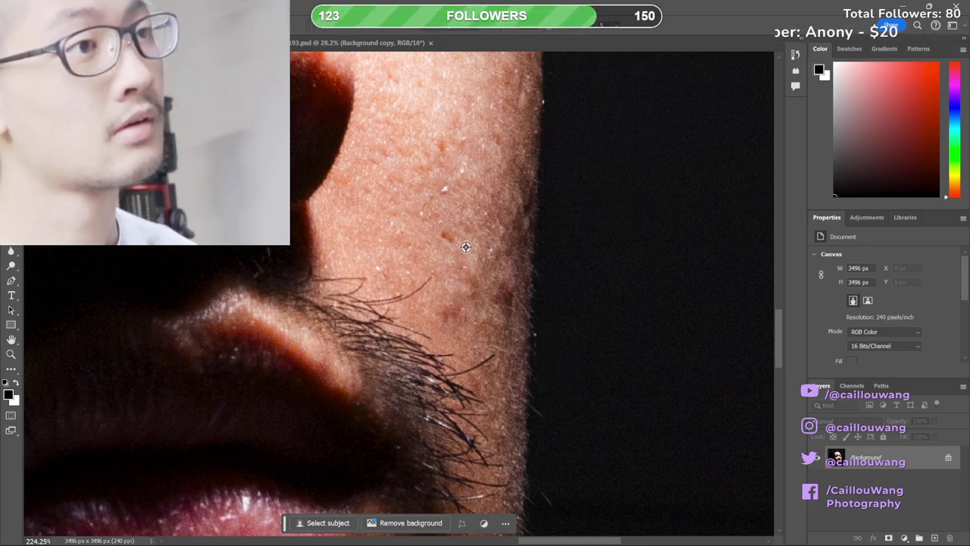
key(bracketright)
key(bracketright)
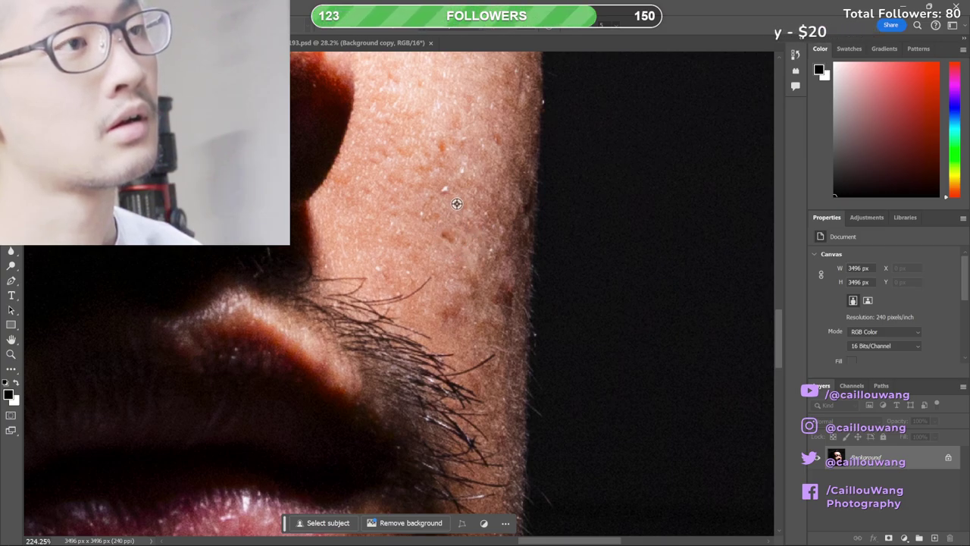
key(bracketleft)
key(bracketleft)
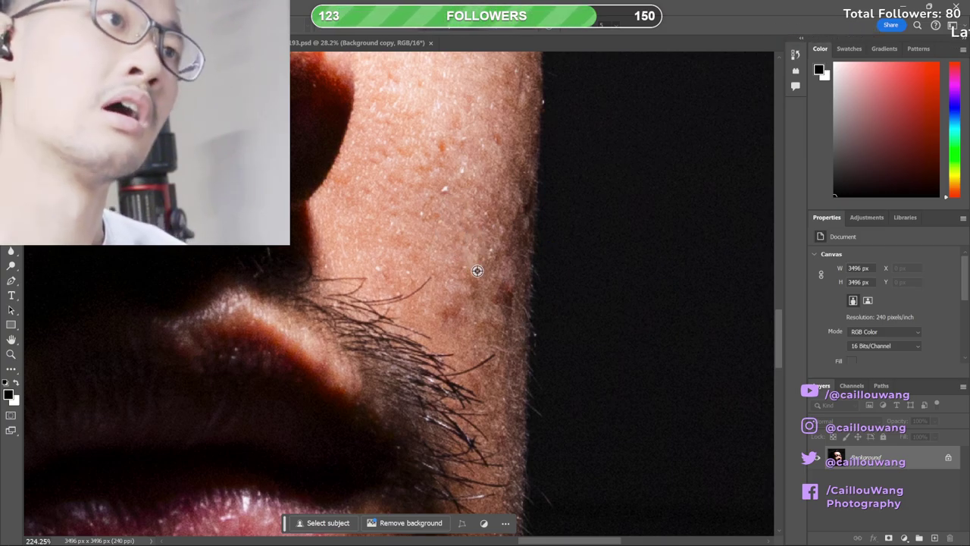
key(bracketright)
key(bracketright)
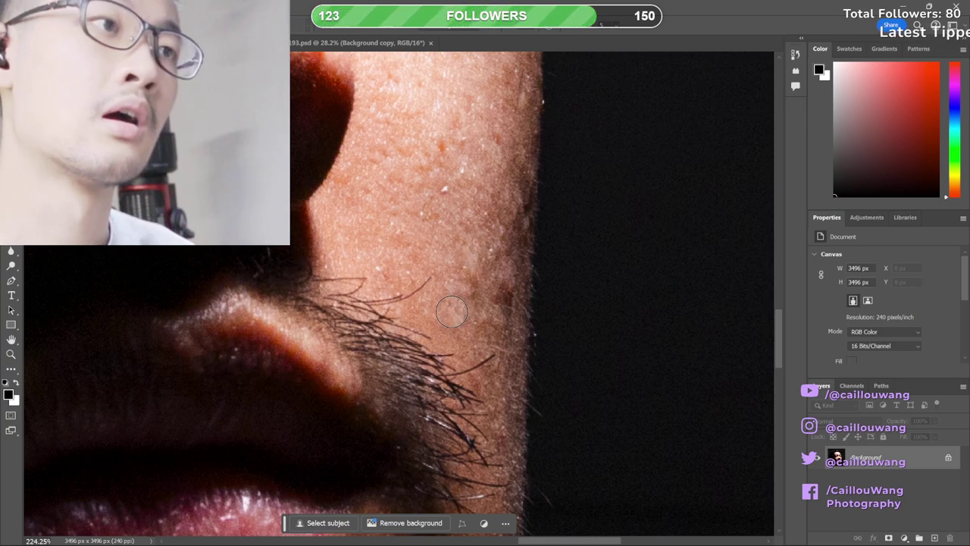
key(bracketleft)
key(bracketleft)
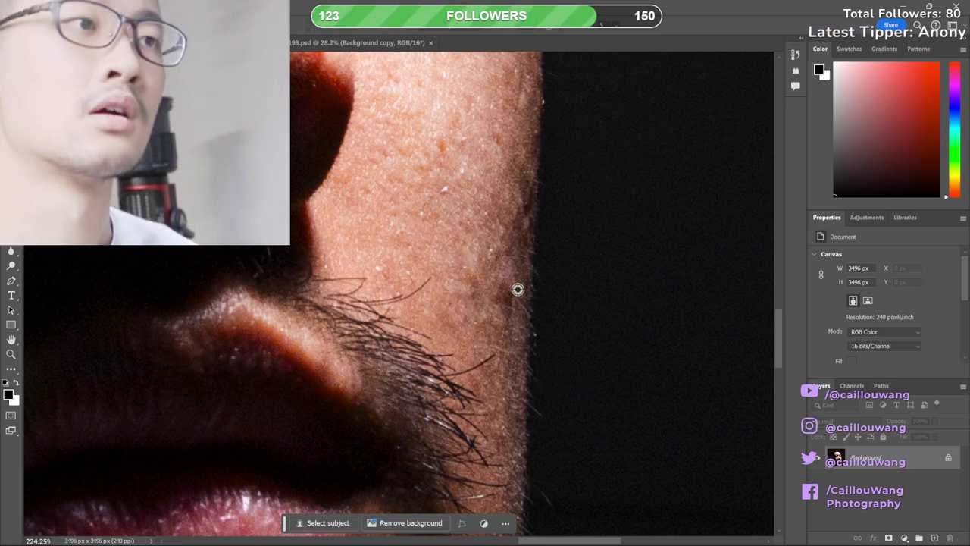
- Heal the reddish spots on the half-shadowed cheek beside the nose using clean skin sampled just above them
scroll(517, 289, down, 5)
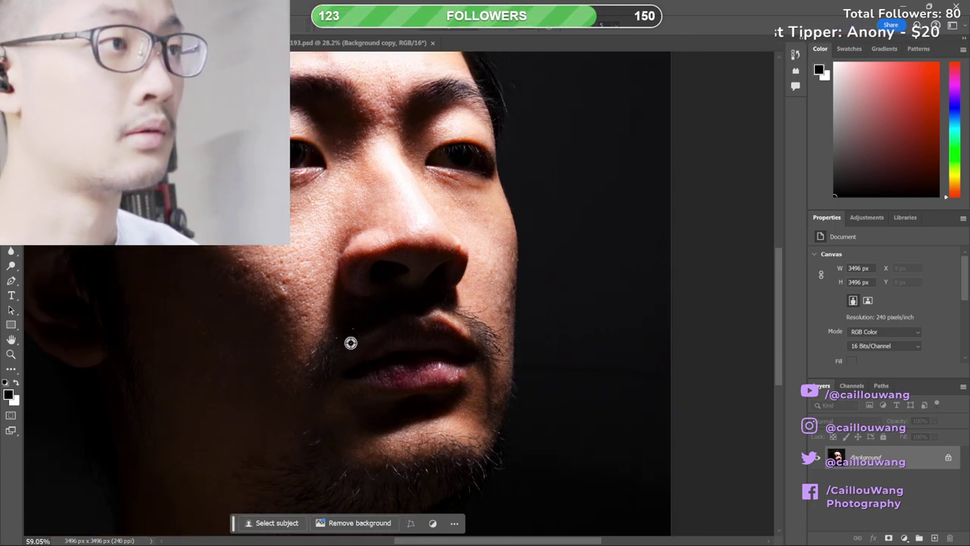
scroll(351, 343, up, 5)
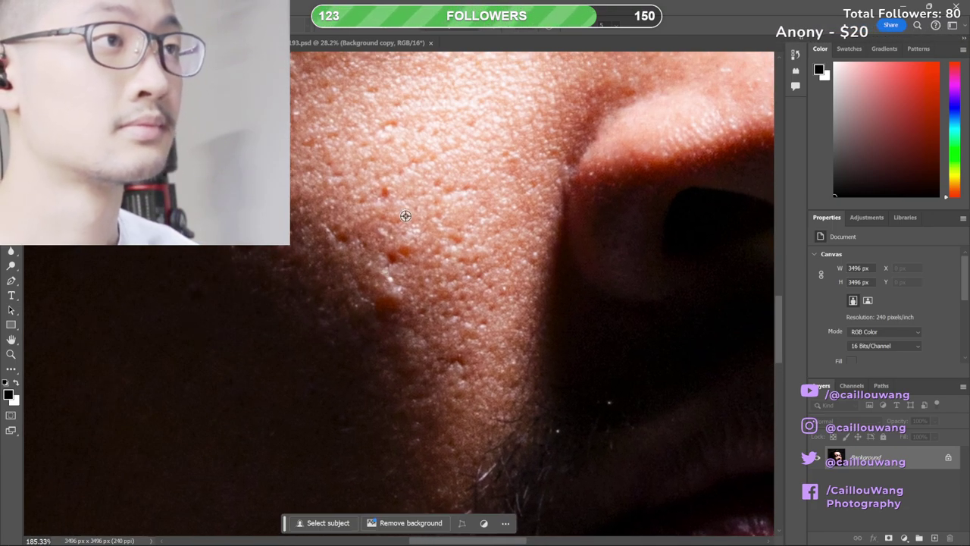
alt+click(405, 207)
click(402, 251)
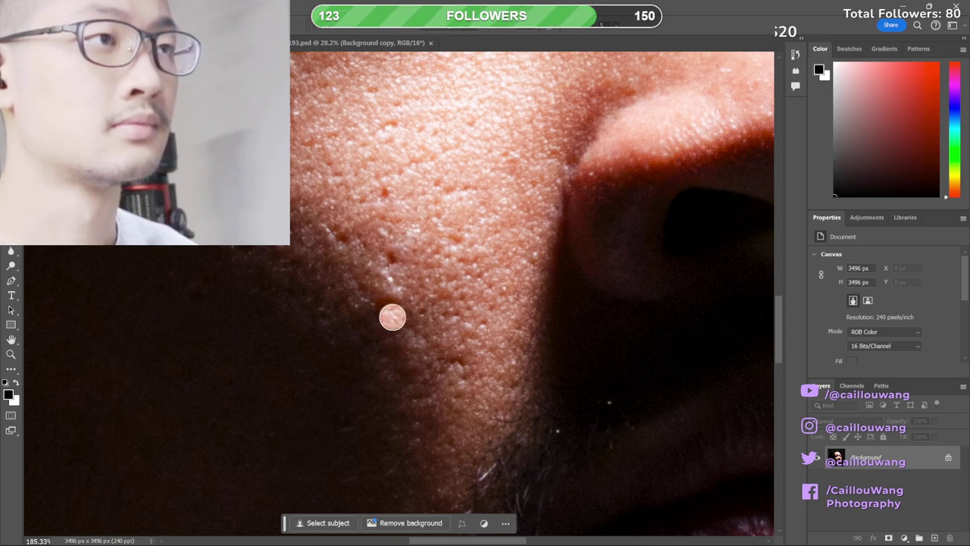
alt+click(388, 218)
click(391, 253)
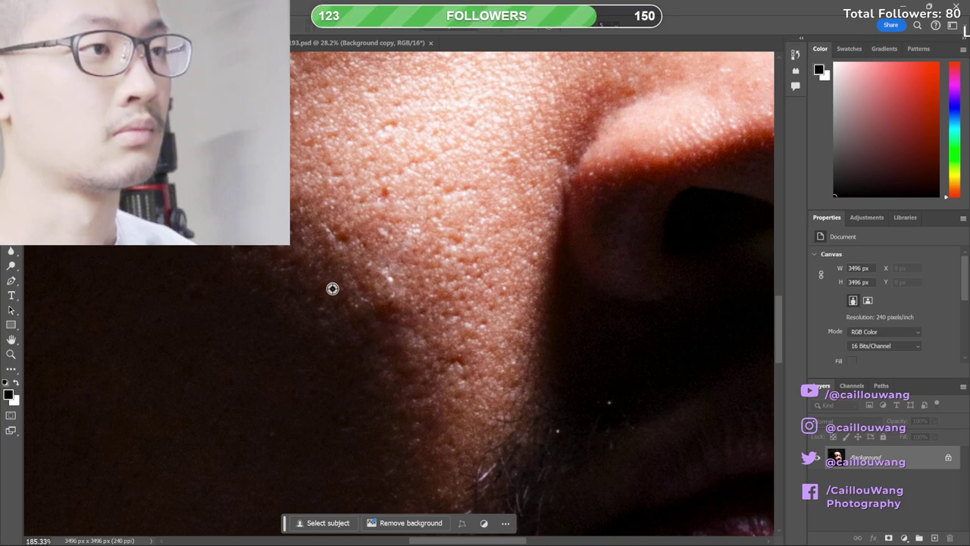
- Inspect the healed half-shadowed cheek both close up and in the context of the whole face
scroll(352, 271, down, 5)
scroll(440, 341, up, 4)
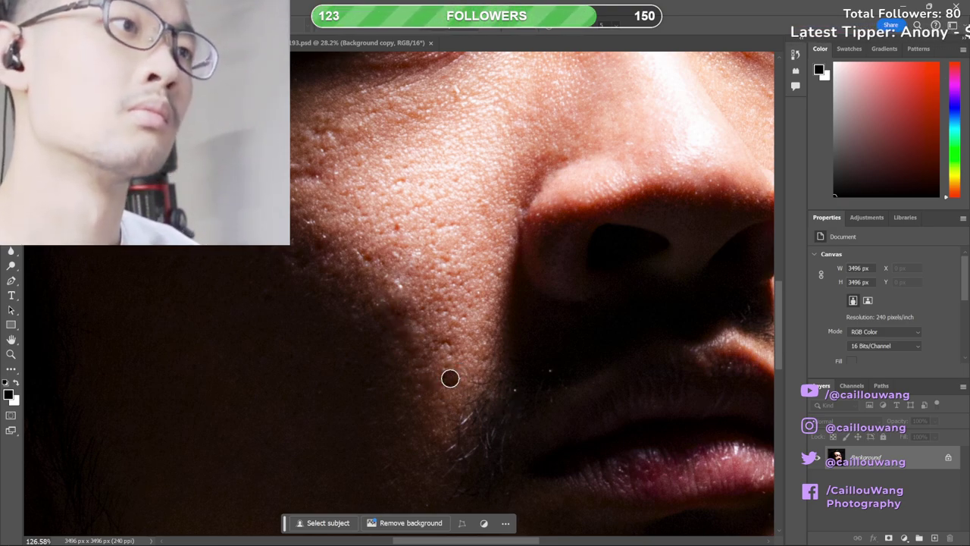
scroll(449, 378, down, 6)
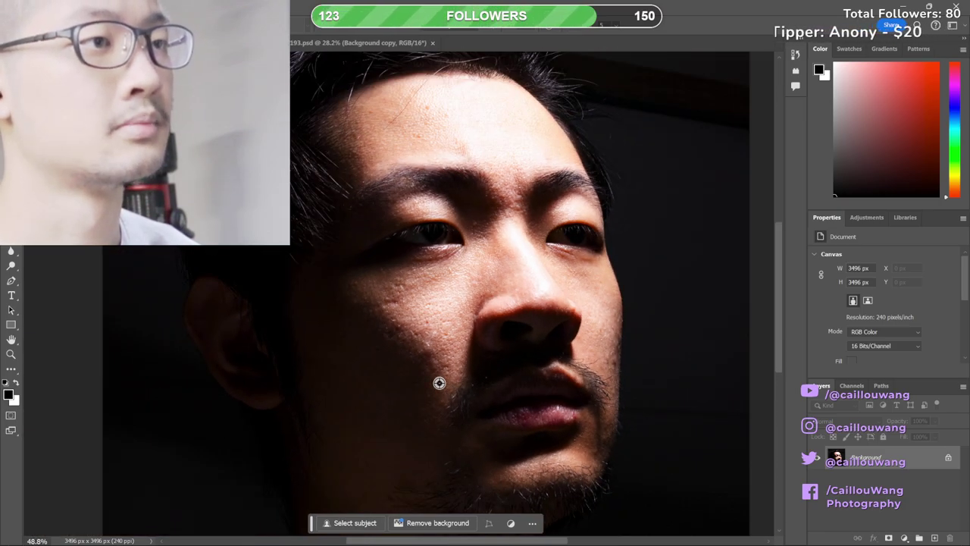
scroll(439, 383, up, 6)
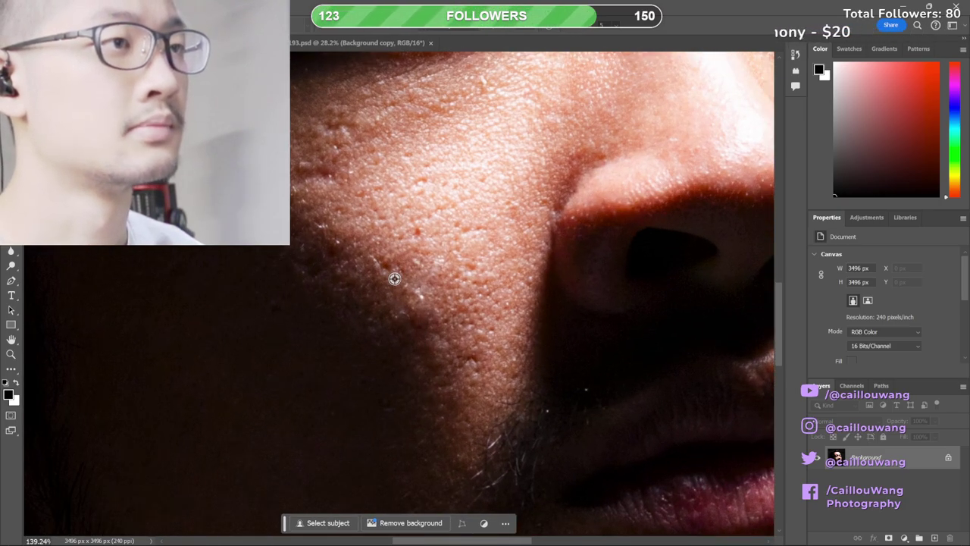
scroll(485, 356, down, 7)
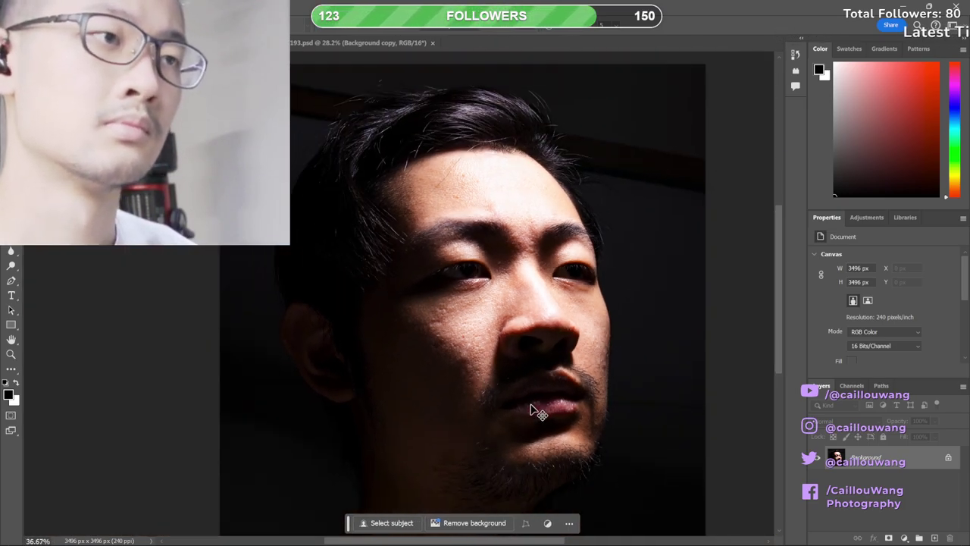
scroll(472, 369, up, 6)
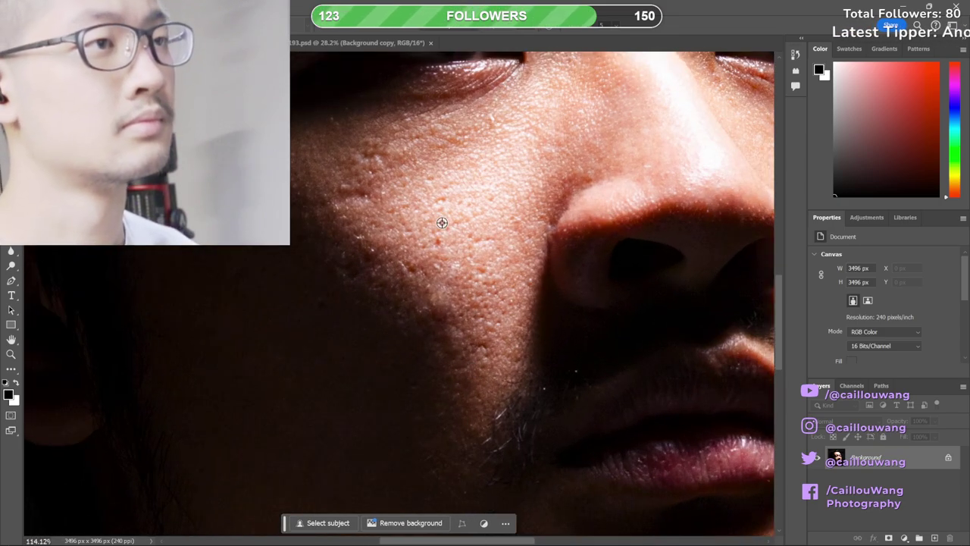
scroll(442, 222, up, 3)
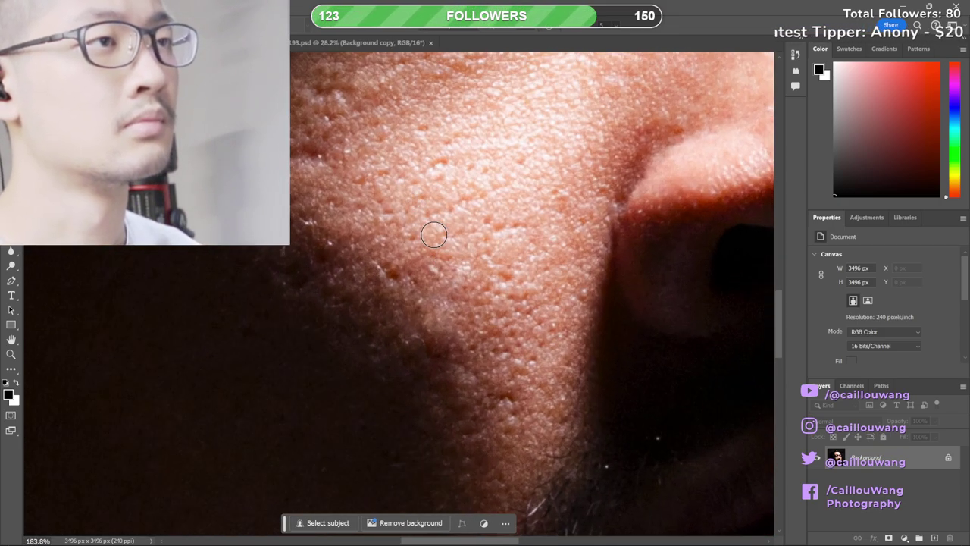
scroll(492, 333, down, 4)
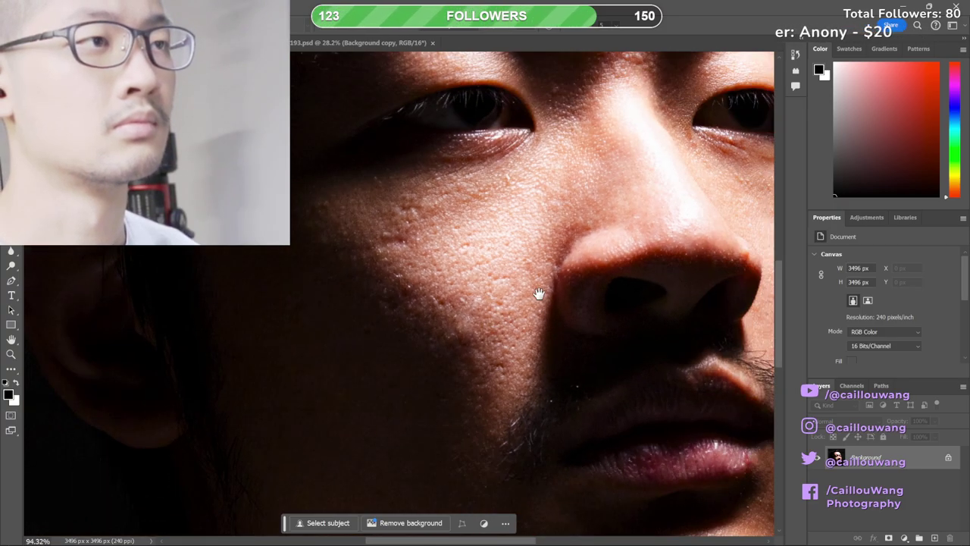
- Examine the eyes, brows, forehead, nose and lit cheek for remaining blemishes
drag(539, 293, 584, 379)
drag(539, 327, 343, 422)
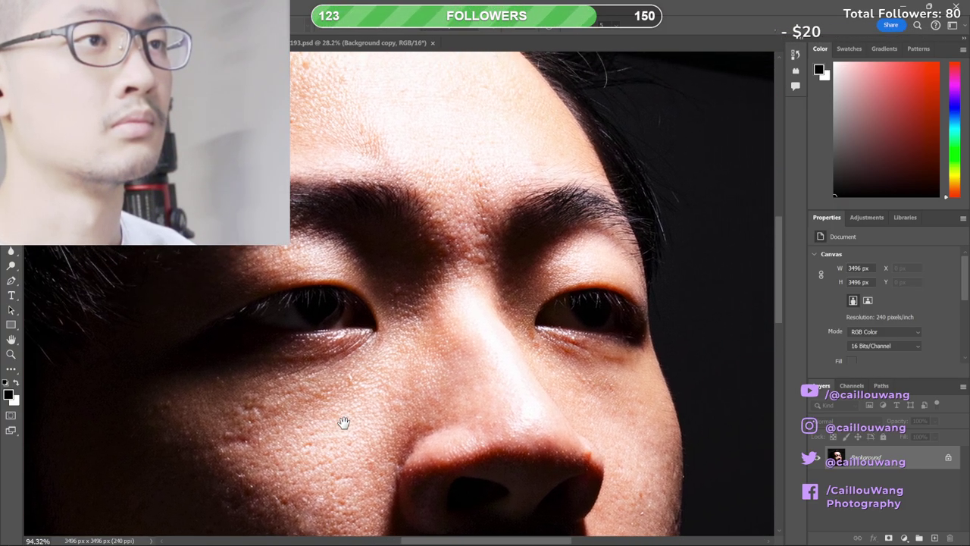
drag(446, 384, 554, 448)
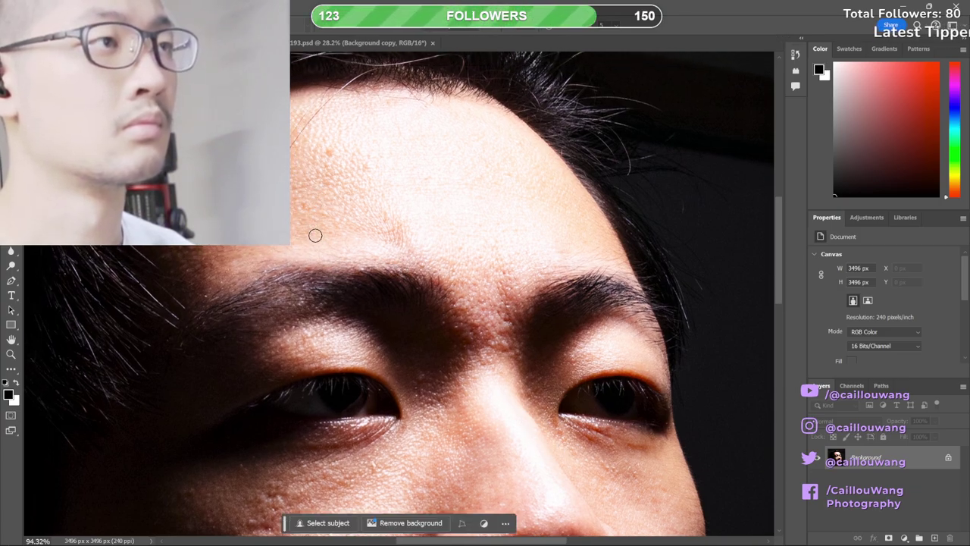
drag(315, 235, 385, 249)
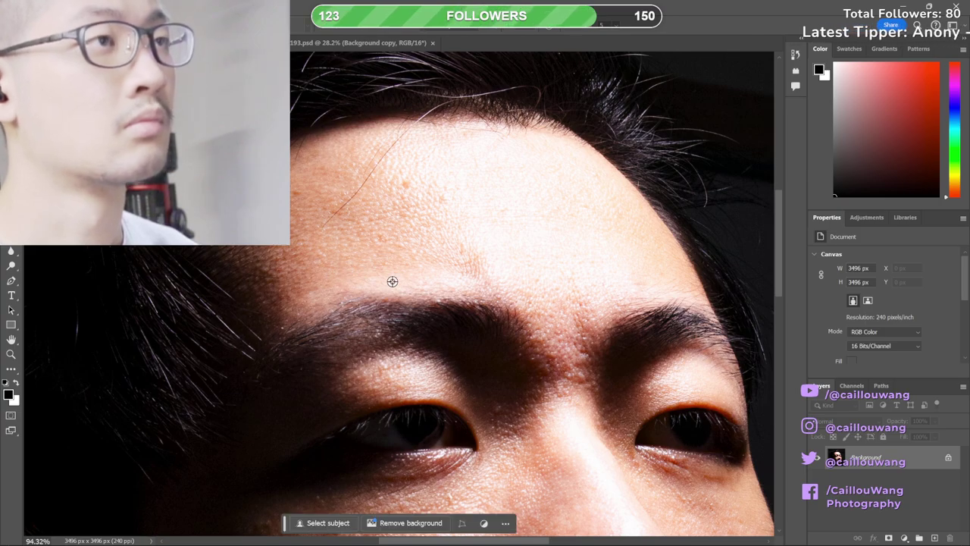
scroll(392, 281, down, 8)
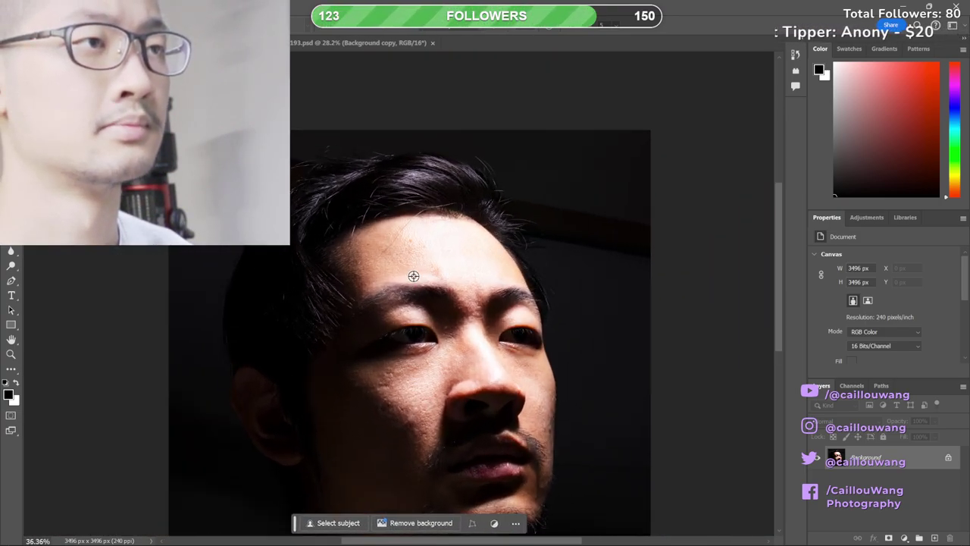
scroll(413, 276, up, 4)
drag(481, 325, 321, 143)
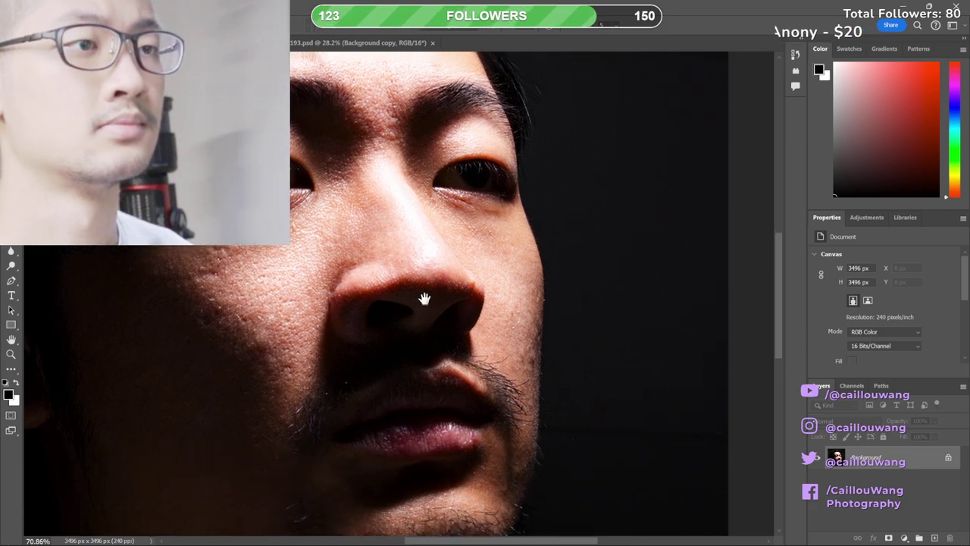
scroll(444, 318, up, 6)
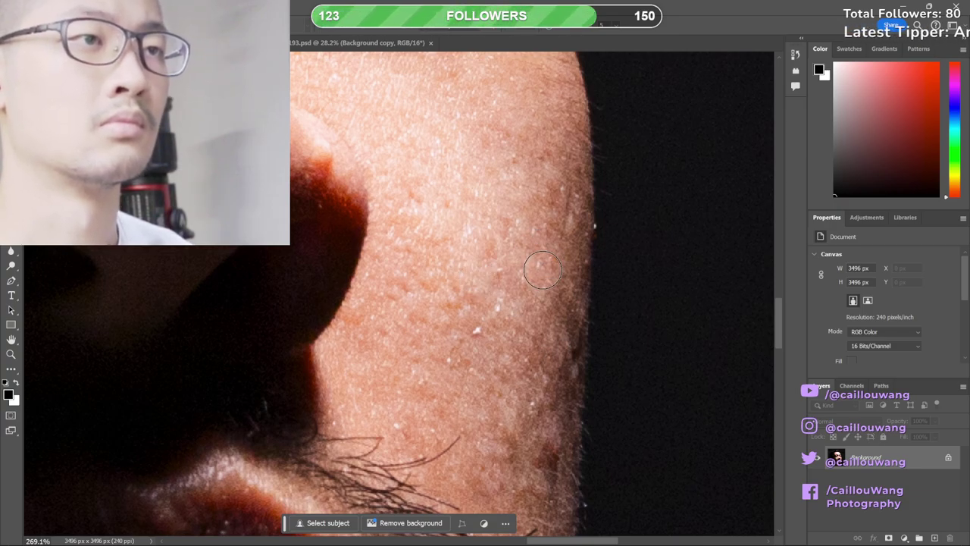
- Heal the rough patch near the lit corner of the lower lip with texture sampled from the lip, and review the mouth
scroll(496, 407, down, 3)
mouse_move(481, 434)
mouse_down()
mouse_move(530, 121)
mouse_move(632, 99)
mouse_move(644, 151)
mouse_up()
scroll(555, 297, up, 3)
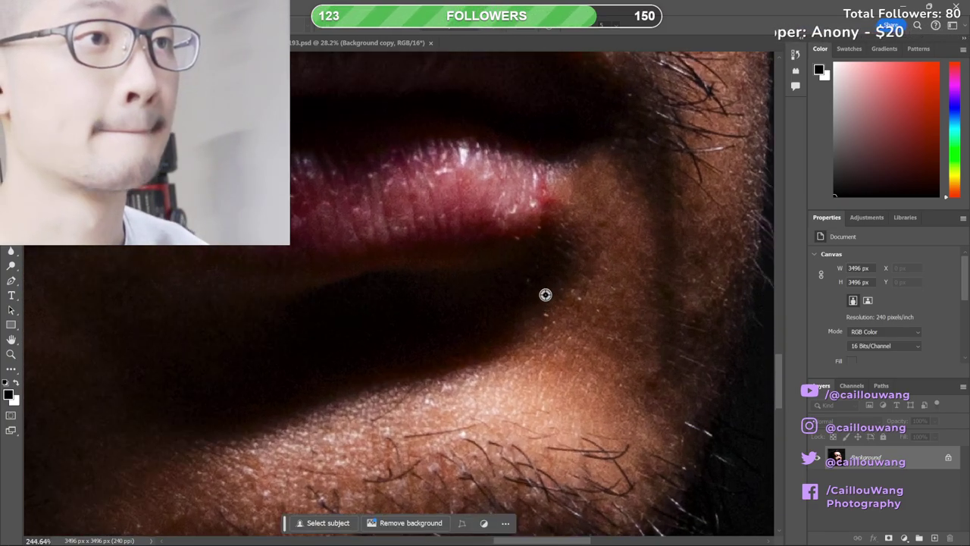
drag(493, 270, 503, 295)
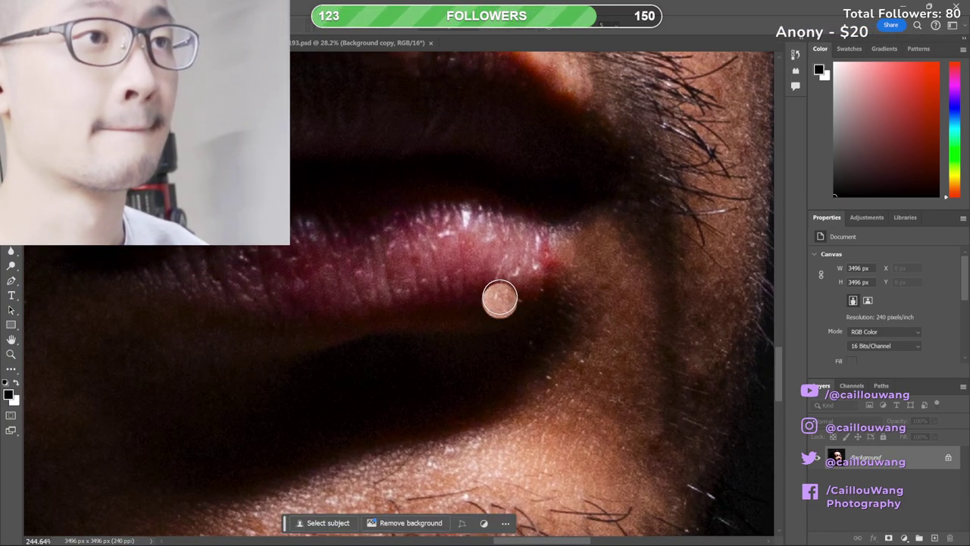
alt+click(515, 241)
click(508, 281)
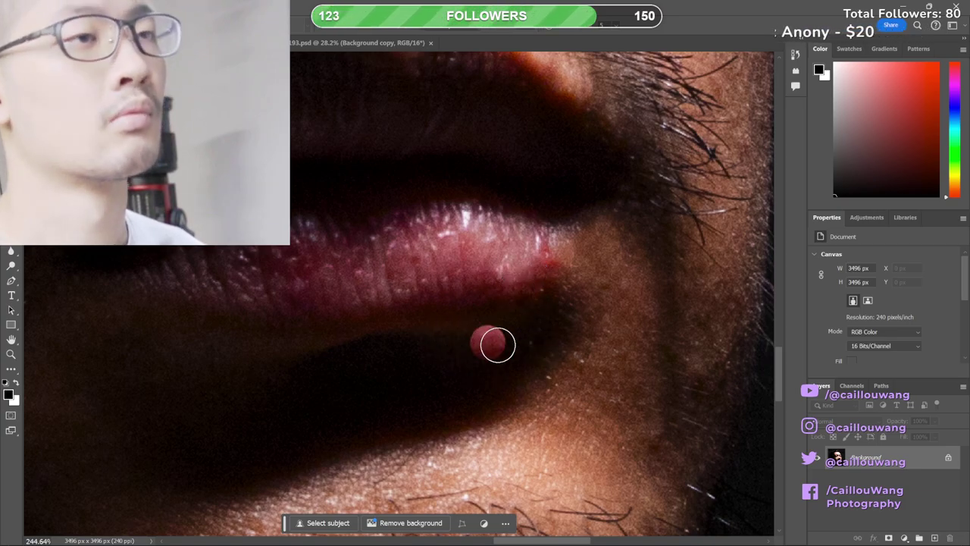
scroll(537, 358, down, 3)
scroll(537, 357, down, 1)
scroll(553, 373, up, 3)
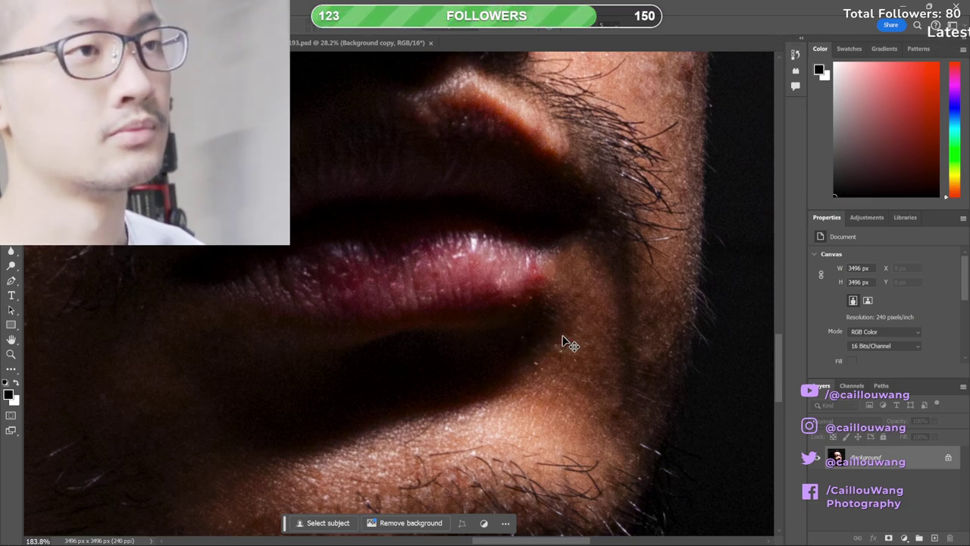
- Examine the healed lips, the half-shadowed cheek and the whole face for remaining blemishes
key(ctrl+y)
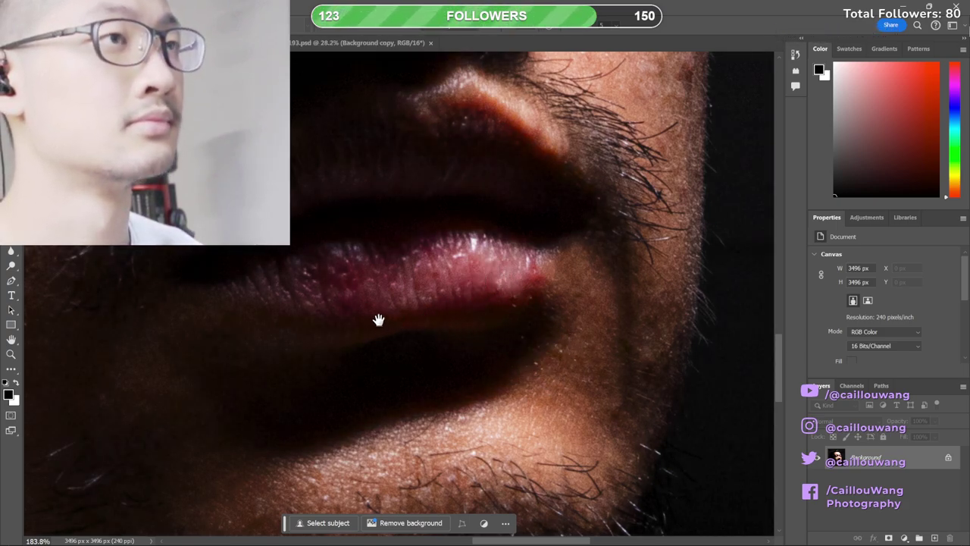
drag(379, 321, 728, 102)
drag(625, 216, 698, 398)
scroll(535, 245, down, 7)
drag(497, 283, 588, 390)
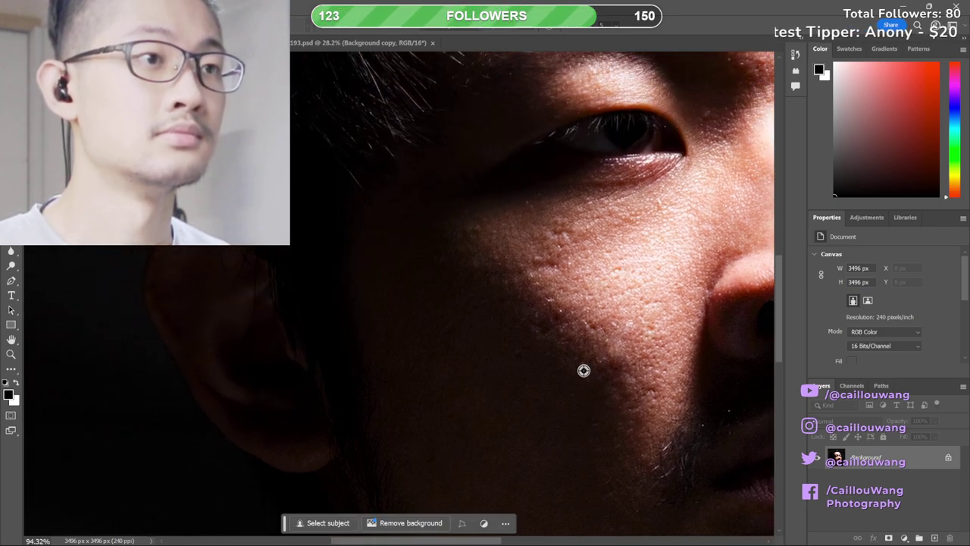
scroll(536, 300, up, 3)
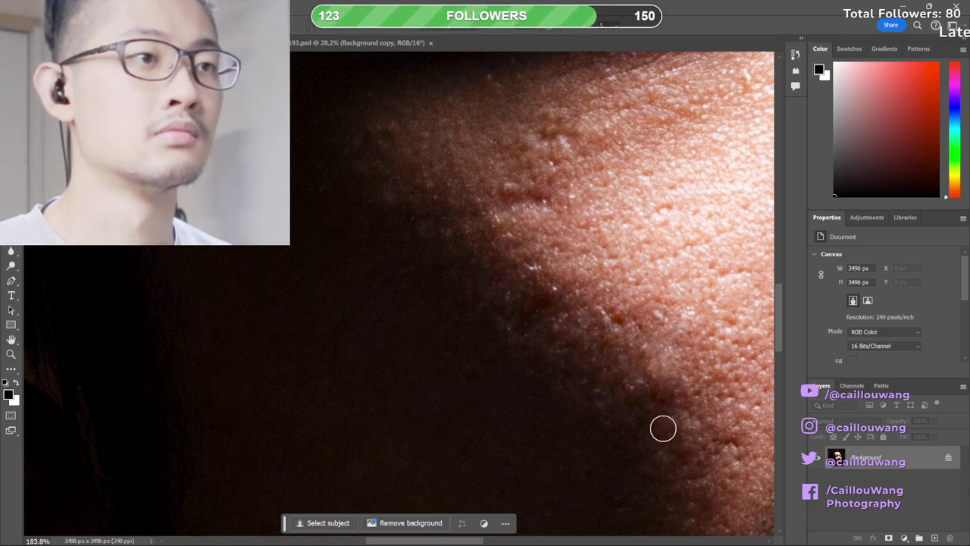
scroll(647, 425, down, 4)
drag(654, 449, 539, 379)
scroll(570, 439, down, 4)
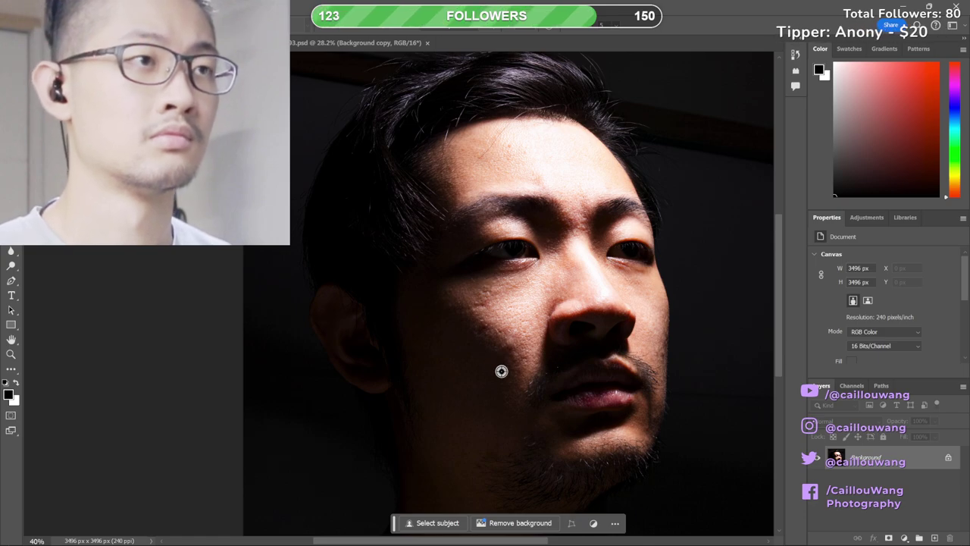
scroll(644, 330, up, 3)
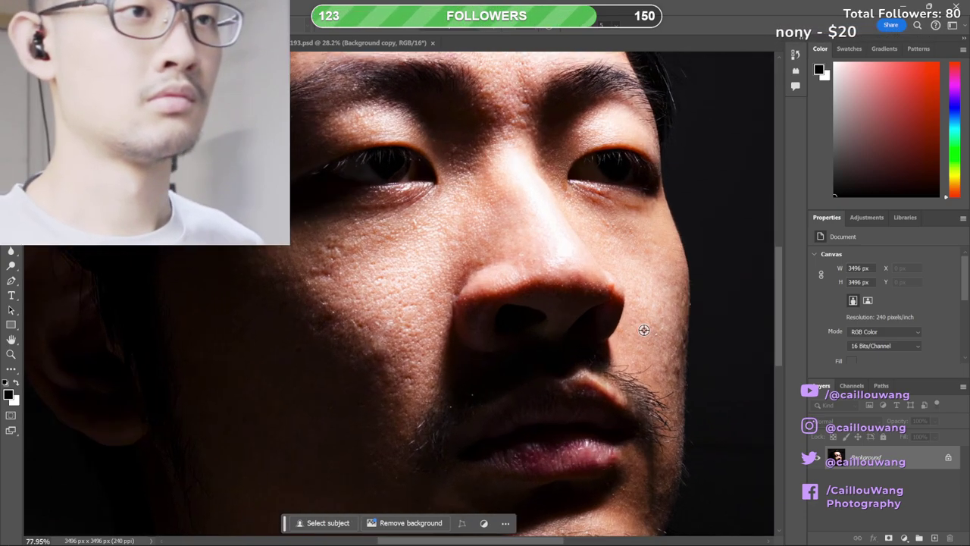
- Try to heal the small bump on the far edge of the nose tip using skin sampled beside it
scroll(575, 273, up, 3)
scroll(612, 296, up, 3)
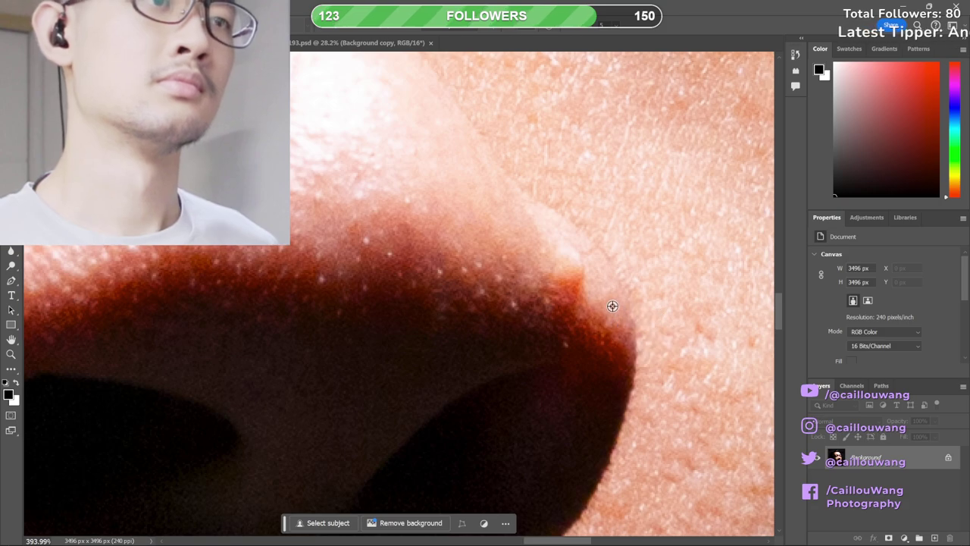
alt+click(539, 218)
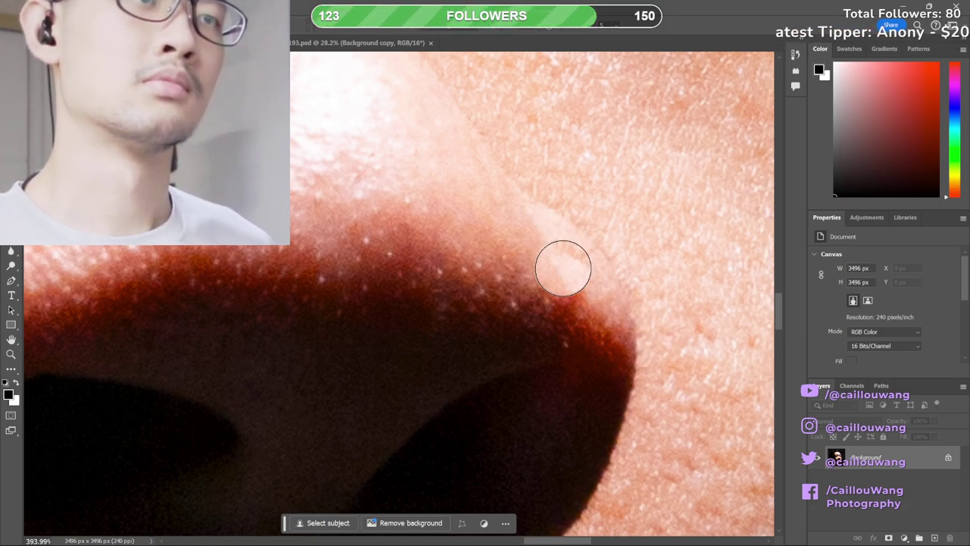
click(554, 268)
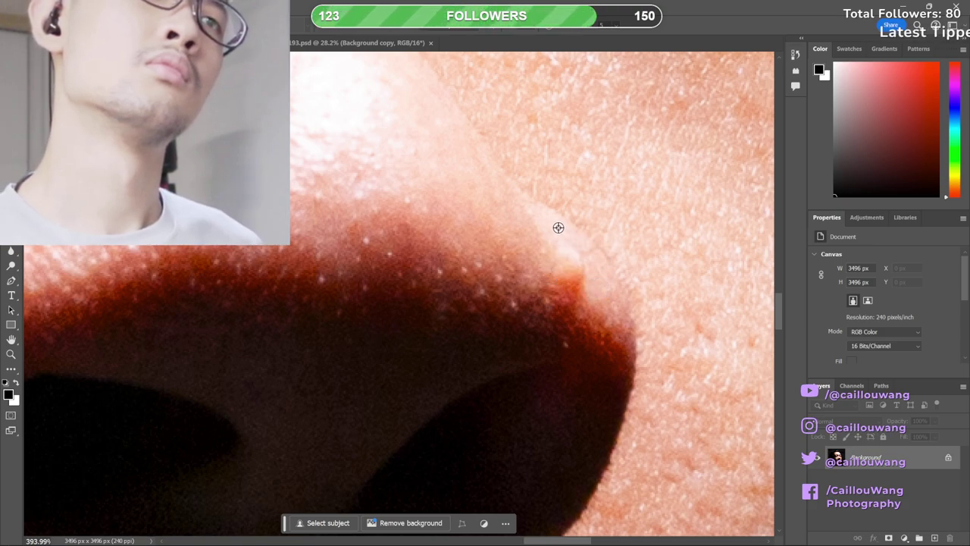
alt+click(579, 244)
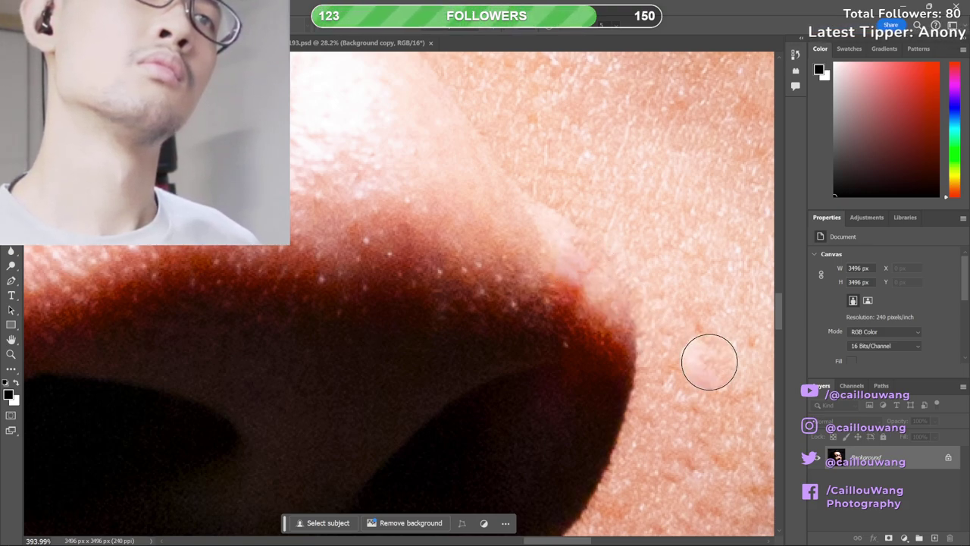
- Reduce the healing brush size, smooth the small bump on the far edge of the nose tip, and check the contour
right_click(553, 254)
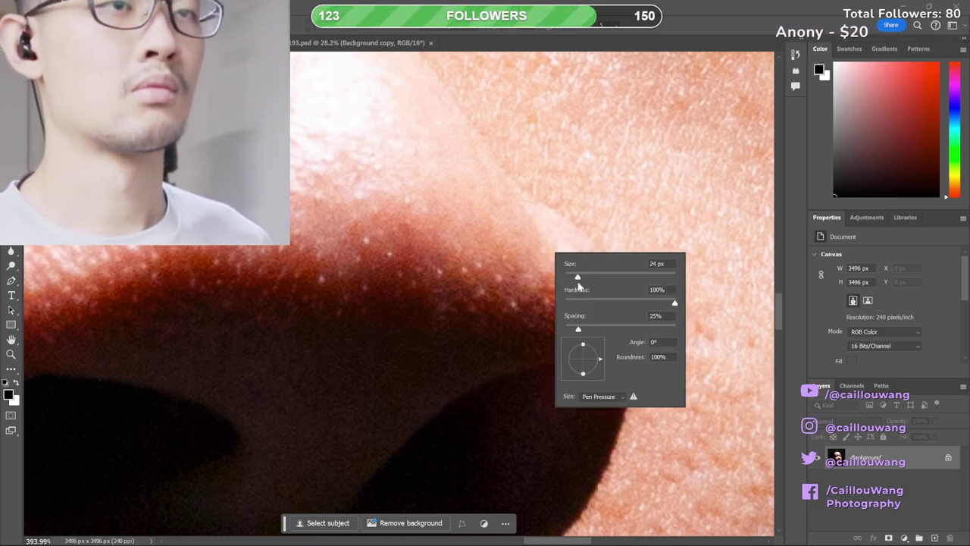
key(Return)
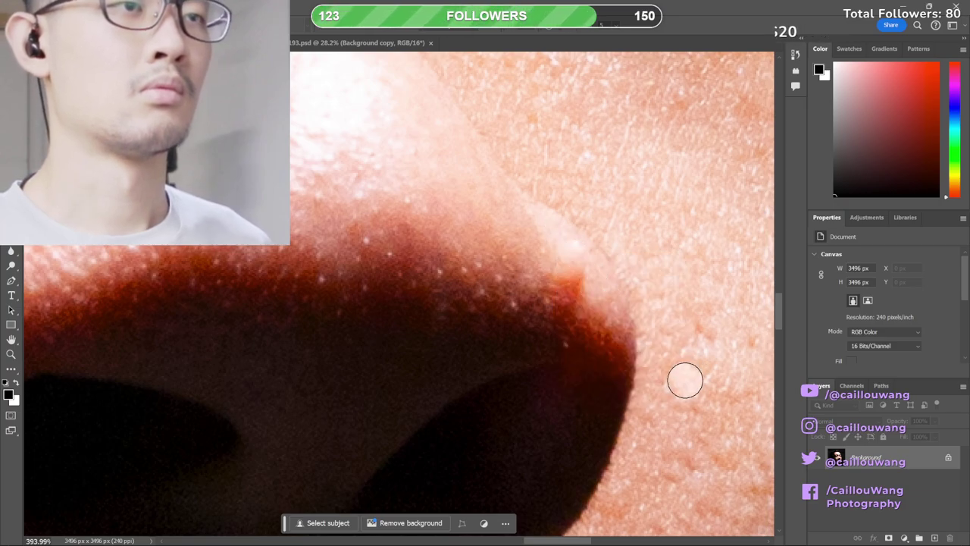
scroll(670, 377, down, 3)
scroll(707, 385, up, 2)
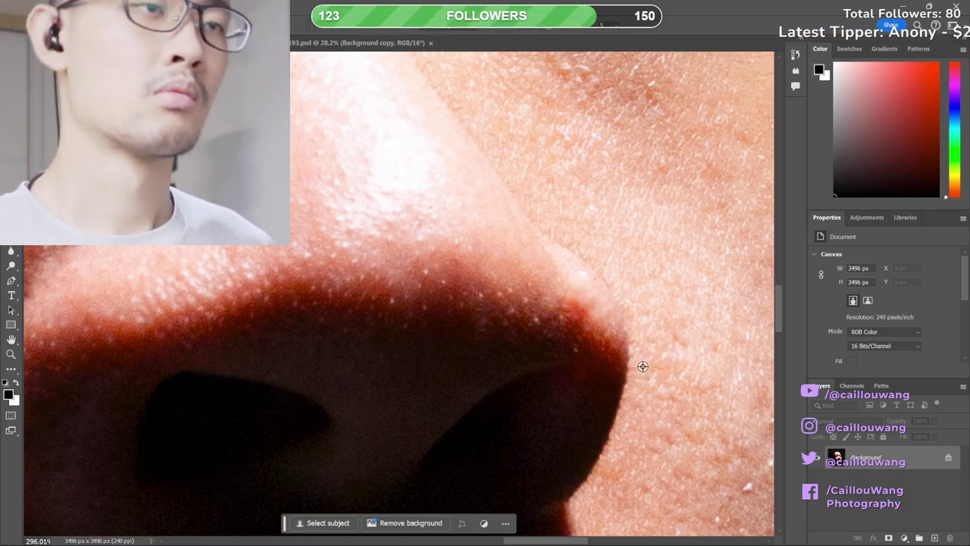
scroll(636, 356, down, 1)
scroll(607, 322, up, 2)
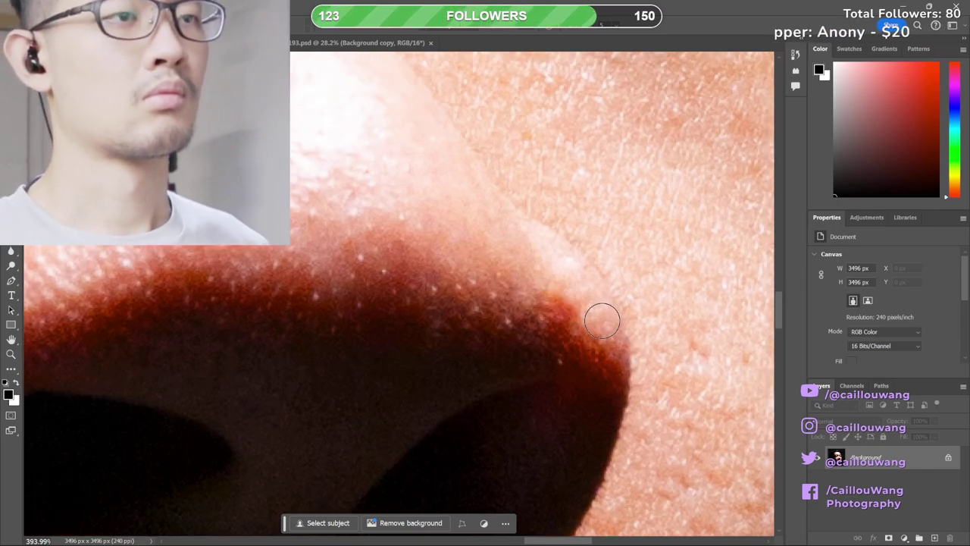
scroll(671, 381, down, 3)
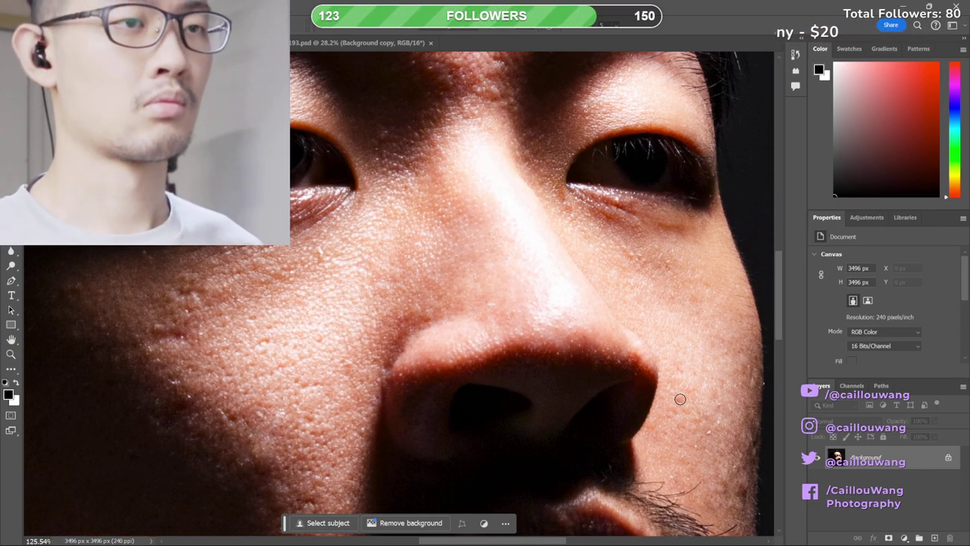
- Examine the nose, the bridge and the skin between the eyebrows for remaining blemishes
drag(648, 407, 567, 392)
drag(503, 350, 548, 390)
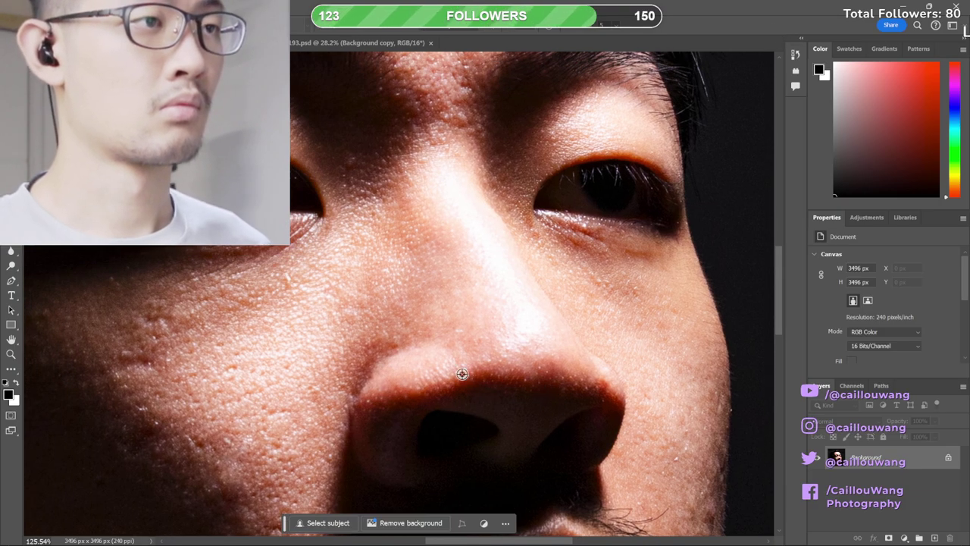
scroll(462, 372, up, 2)
scroll(612, 358, down, 2)
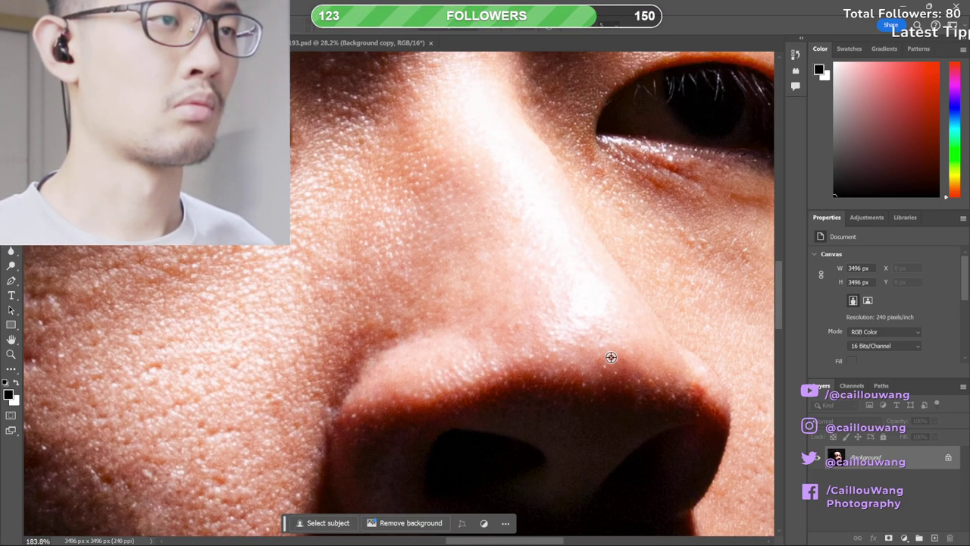
drag(651, 351, 537, 381)
drag(573, 309, 555, 460)
scroll(402, 348, up, 6)
drag(448, 286, 434, 328)
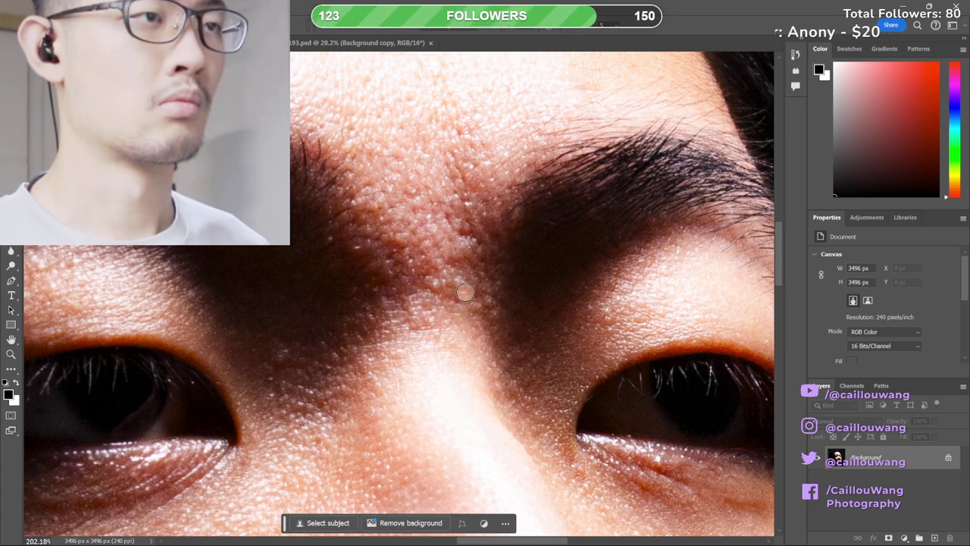
scroll(519, 380, down, 2)
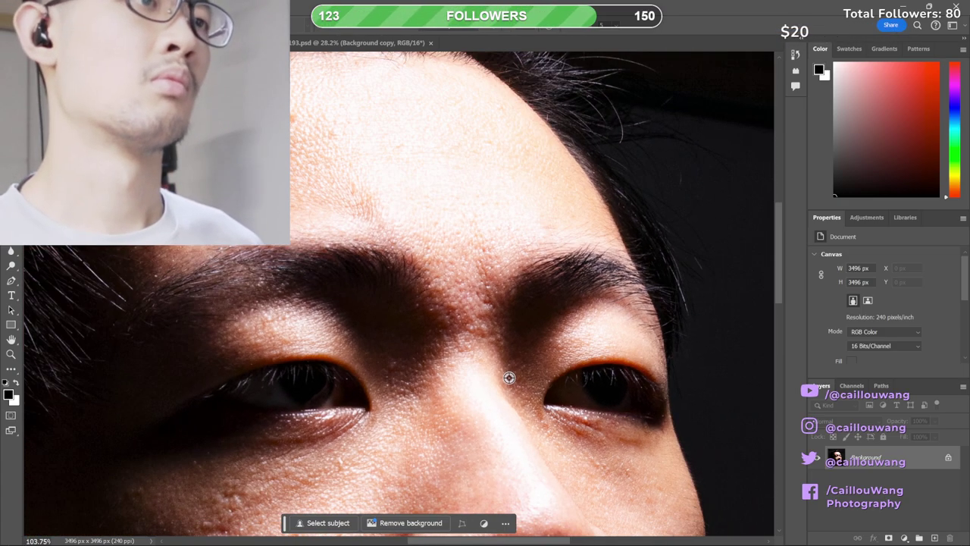
- Check the lower face, beard and neck, then the portrait as a whole
drag(486, 320, 637, 206)
scroll(454, 231, down, 5)
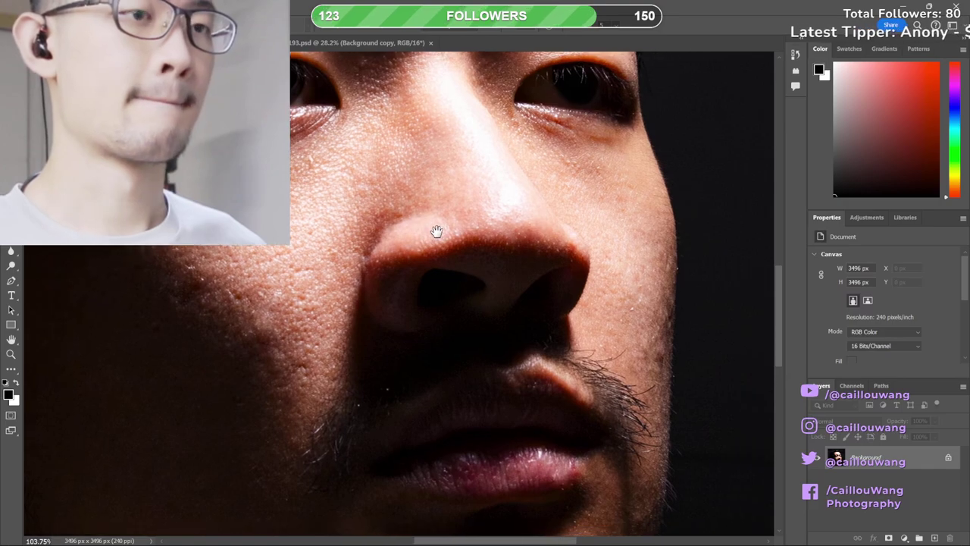
scroll(581, 217, down, 5)
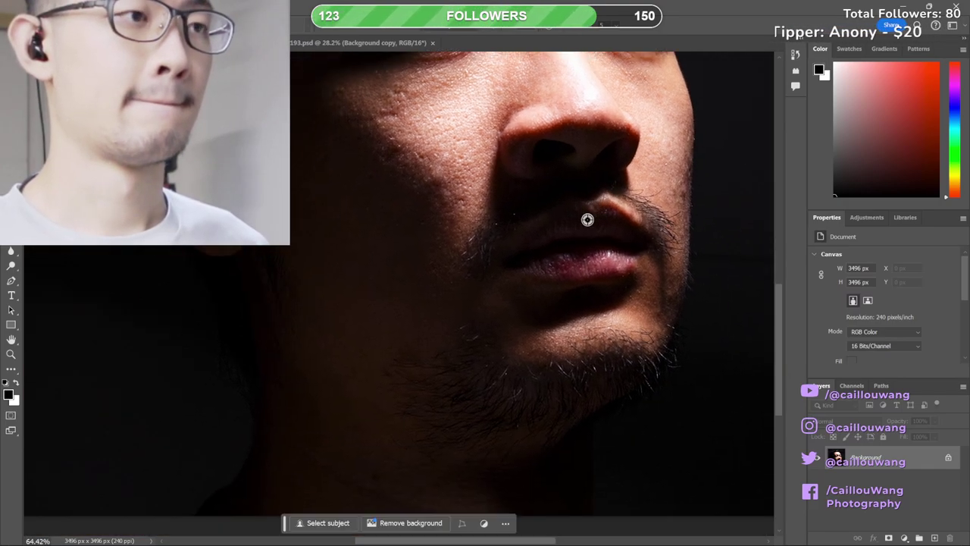
scroll(538, 303, up, 7)
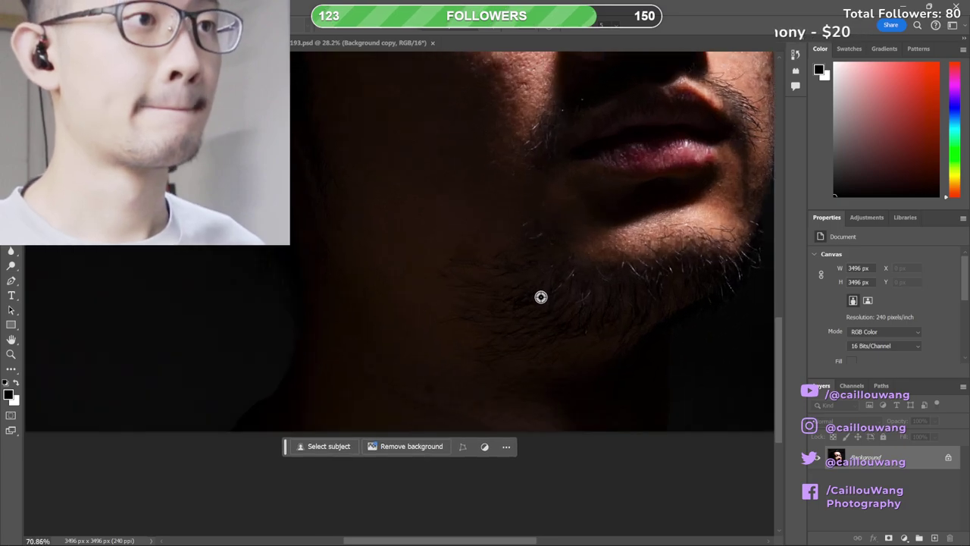
scroll(490, 232, down, 7)
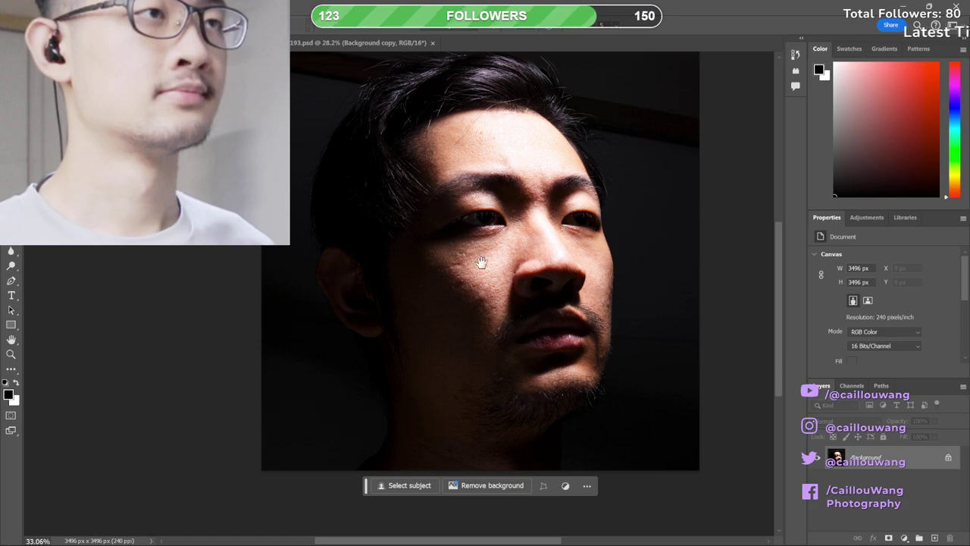
- Heal the brown spots on the forehead below the hairline and review the upper face
scroll(482, 286, up, 4)
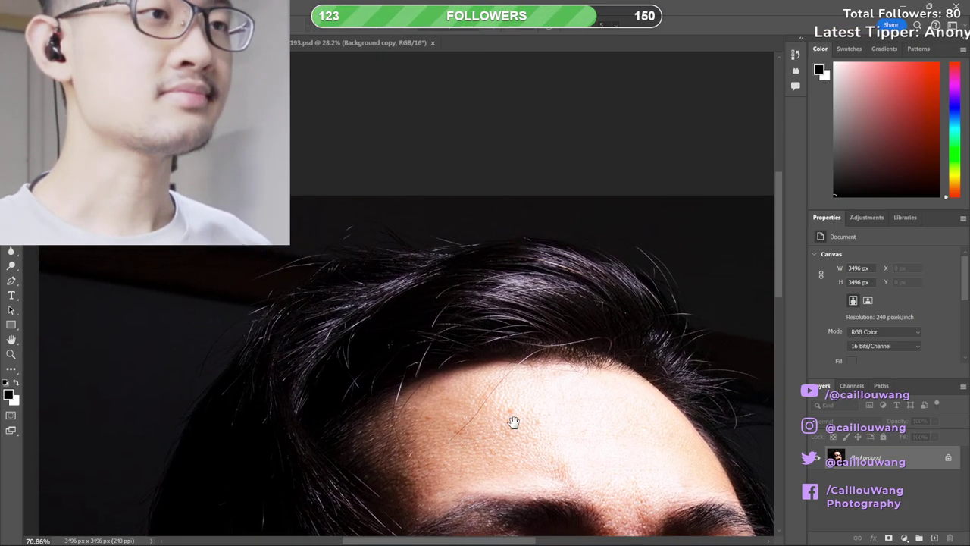
scroll(519, 429, up, 4)
drag(513, 422, 516, 155)
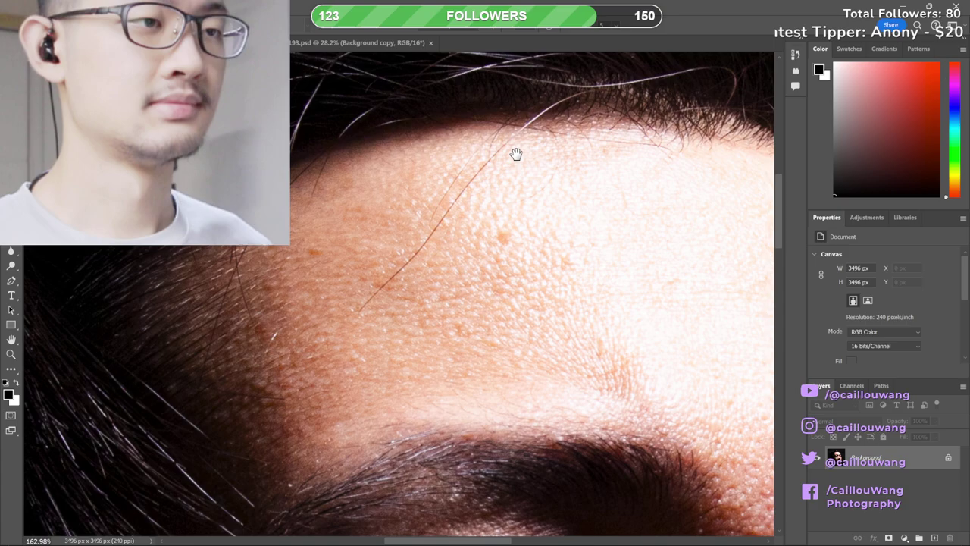
scroll(528, 246, up, 1)
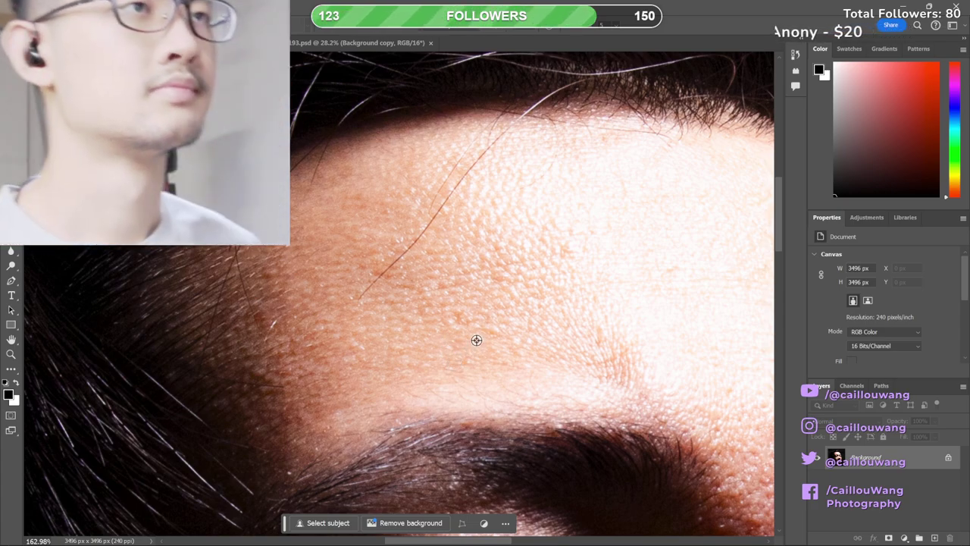
scroll(474, 341, down, 3)
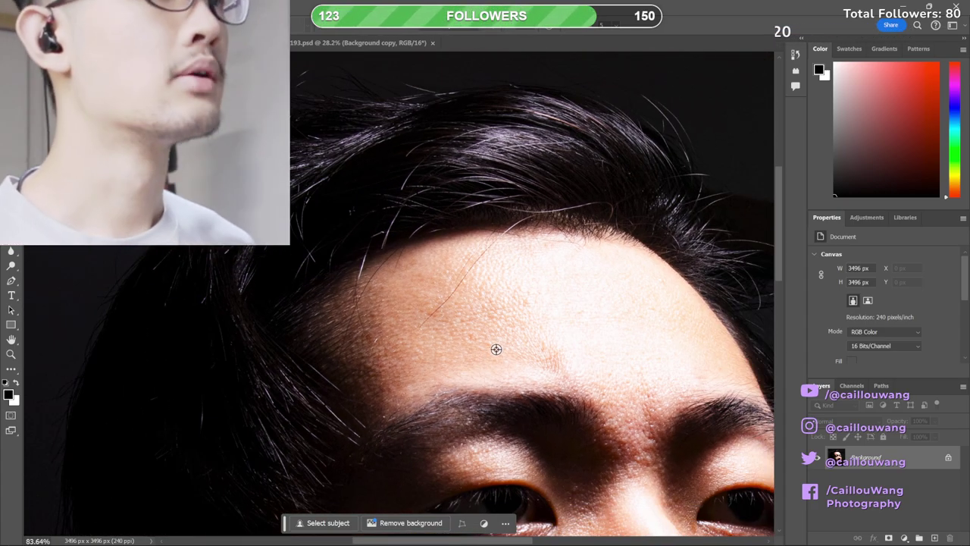
scroll(497, 351, down, 2)
drag(558, 384, 534, 235)
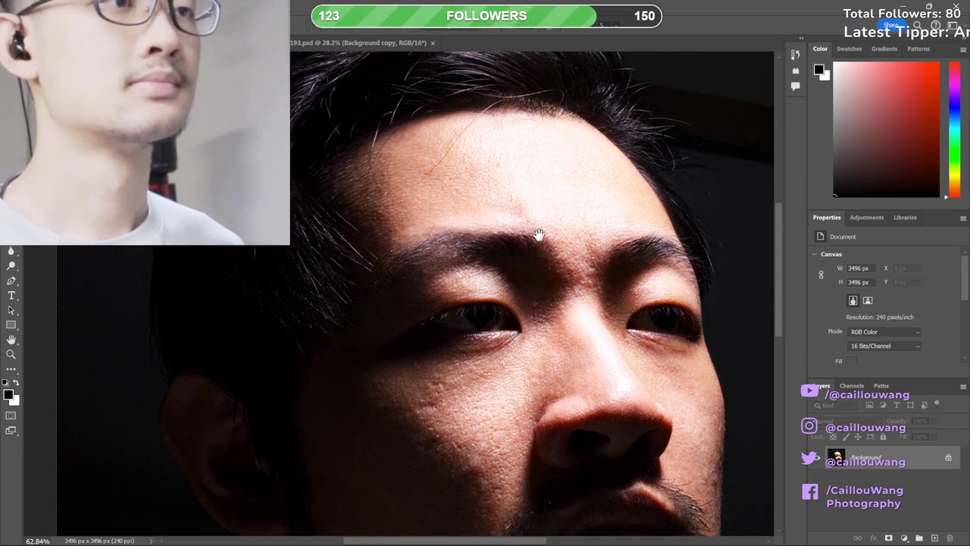
- Switch to the bright portrait with glasses and heal the blemishes on the shaded cheek in front of the ear
click(303, 42)
scroll(424, 350, up, 5)
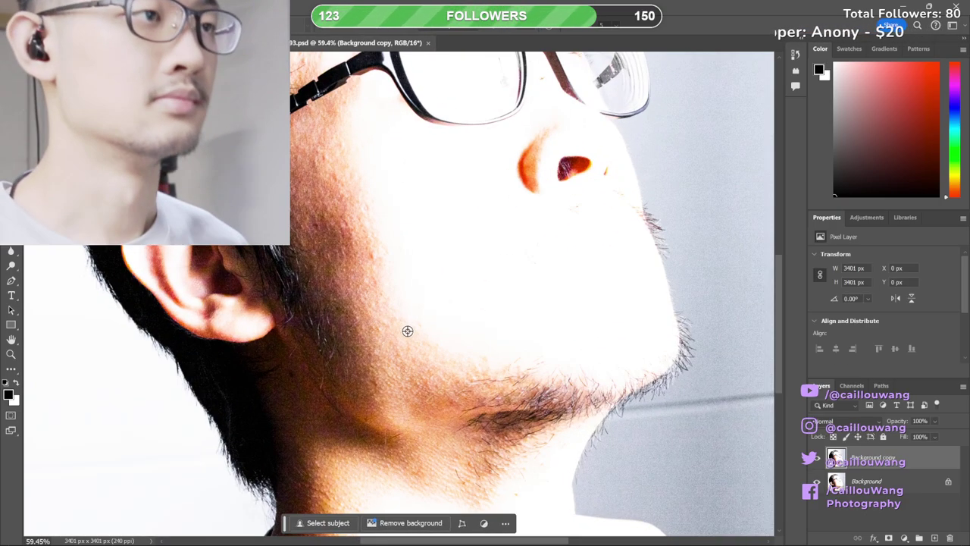
scroll(420, 378, up, 2)
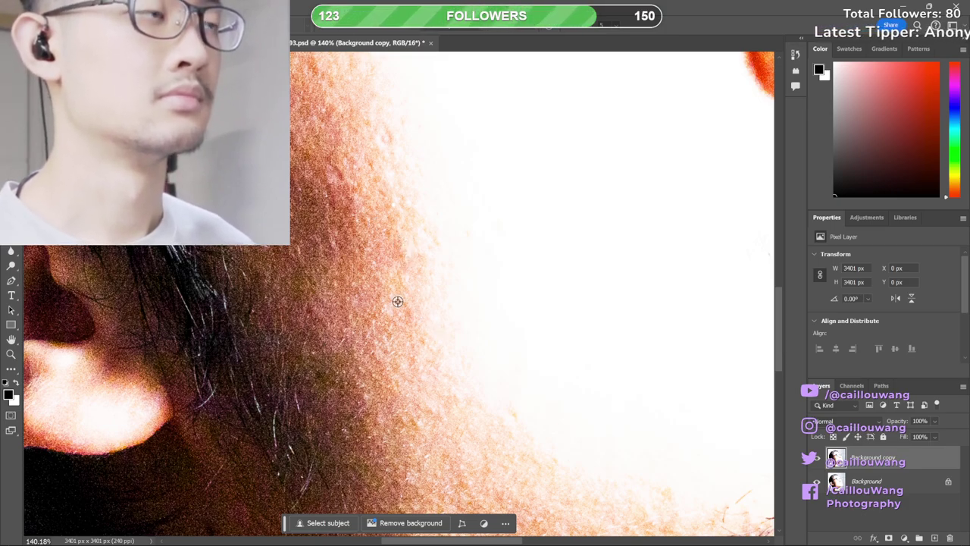
- Heal the small stray marks on the bright neck skin below the beard
scroll(398, 302, down, 5)
drag(393, 255, 366, 132)
scroll(508, 362, down, 1)
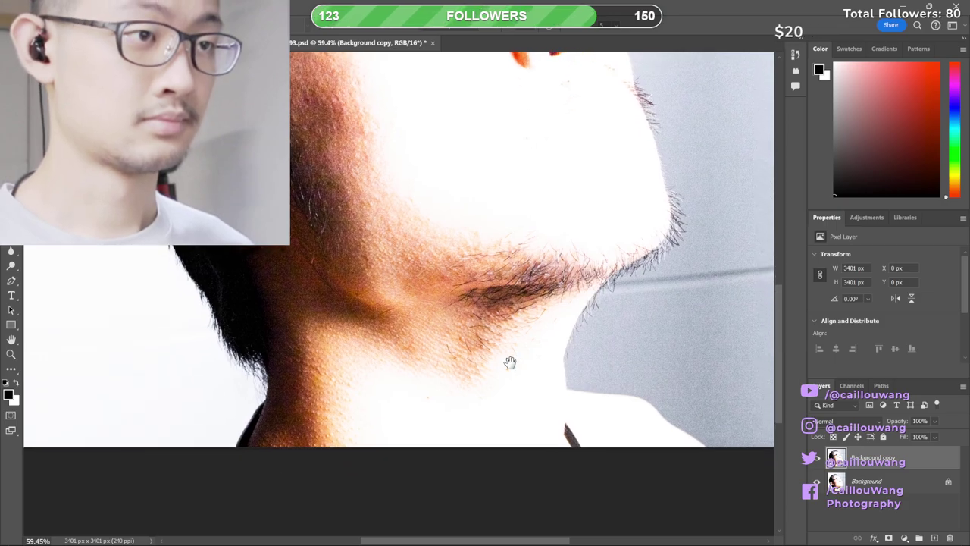
scroll(522, 372, up, 3)
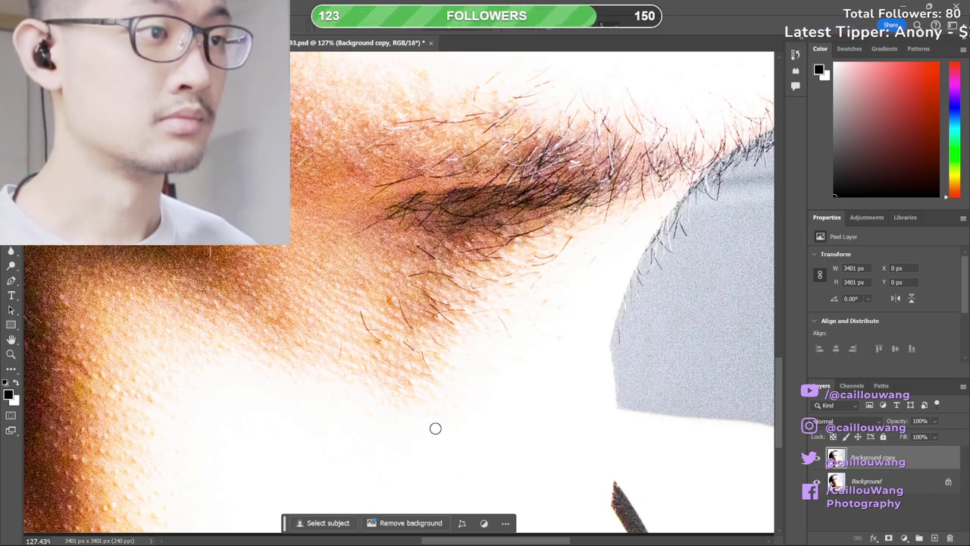
scroll(429, 448, down, 2)
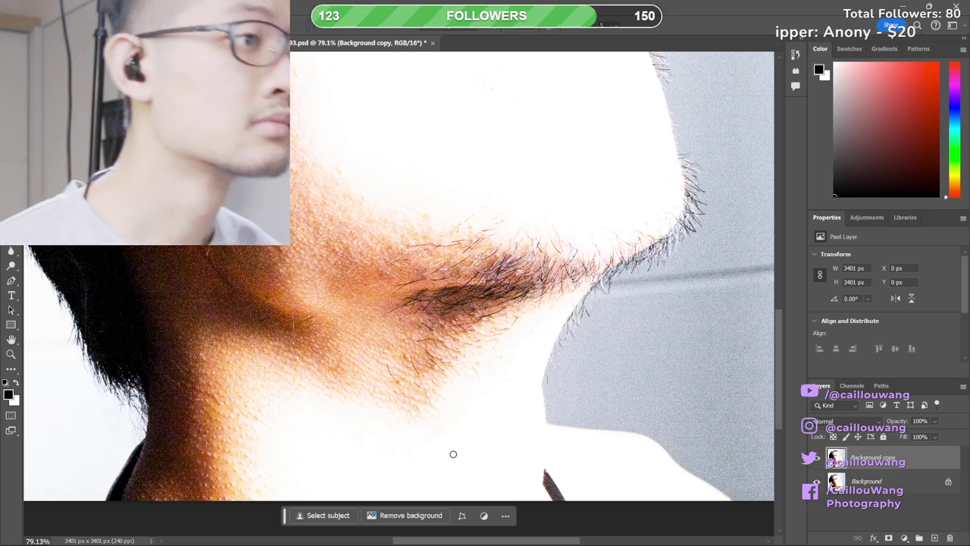
scroll(431, 442, up, 2)
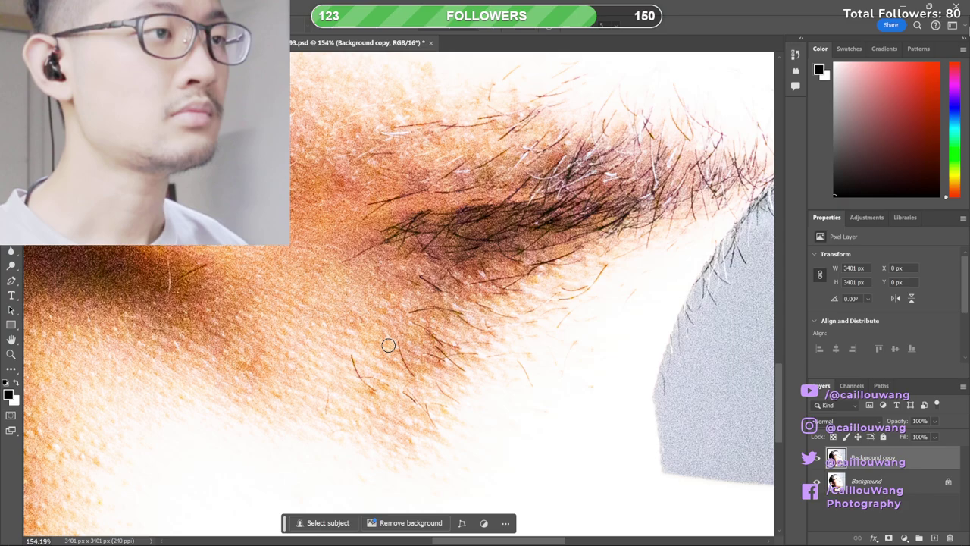
click(457, 425)
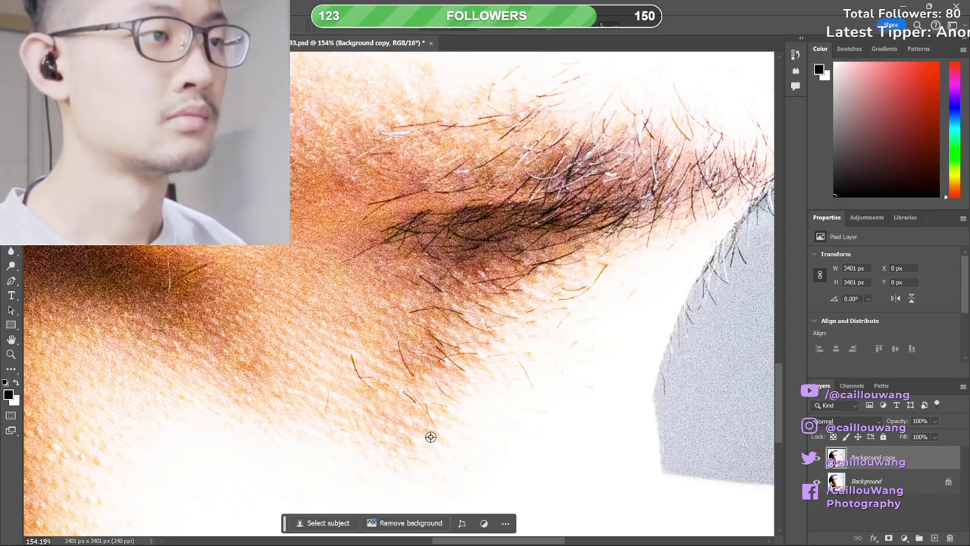
drag(506, 415, 432, 448)
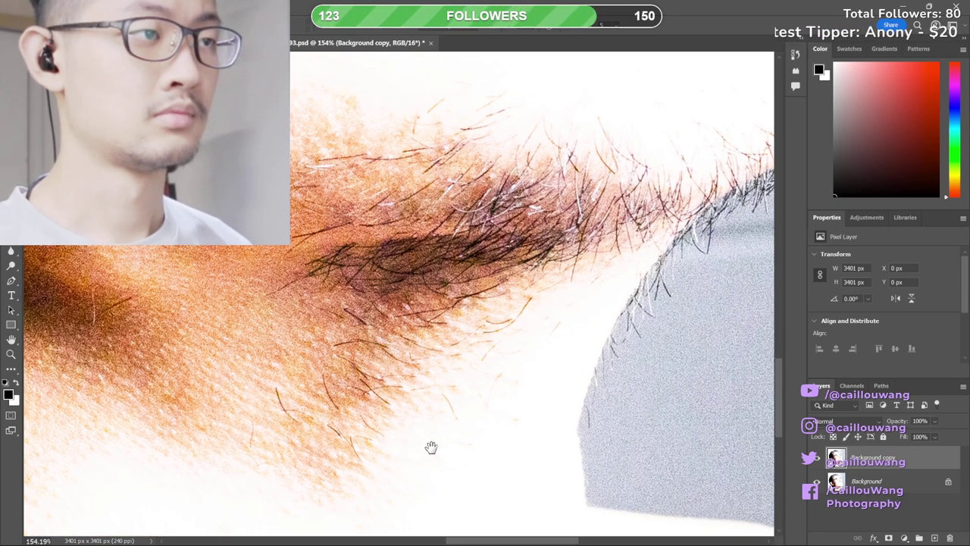
scroll(344, 316, down, 1)
scroll(343, 317, down, 3)
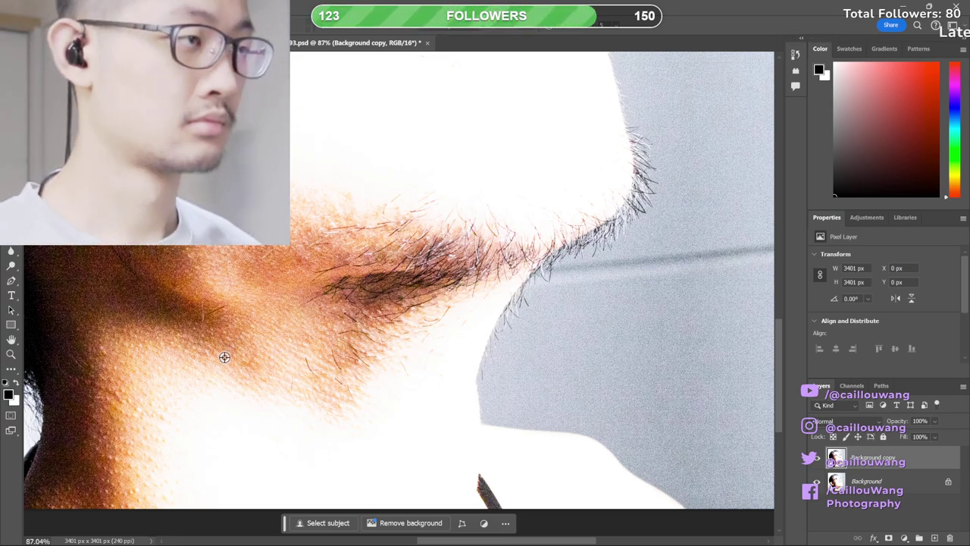
- Heal the thin light vertical hair in the shaded crease under the jaw and the spots on the neck beside it
scroll(225, 357, down, 3)
scroll(269, 364, up, 4)
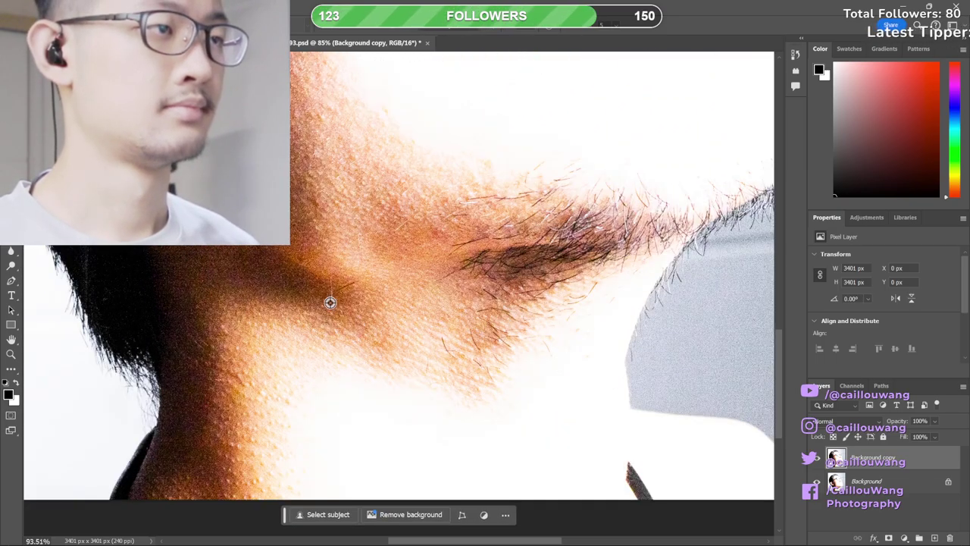
scroll(360, 275, up, 3)
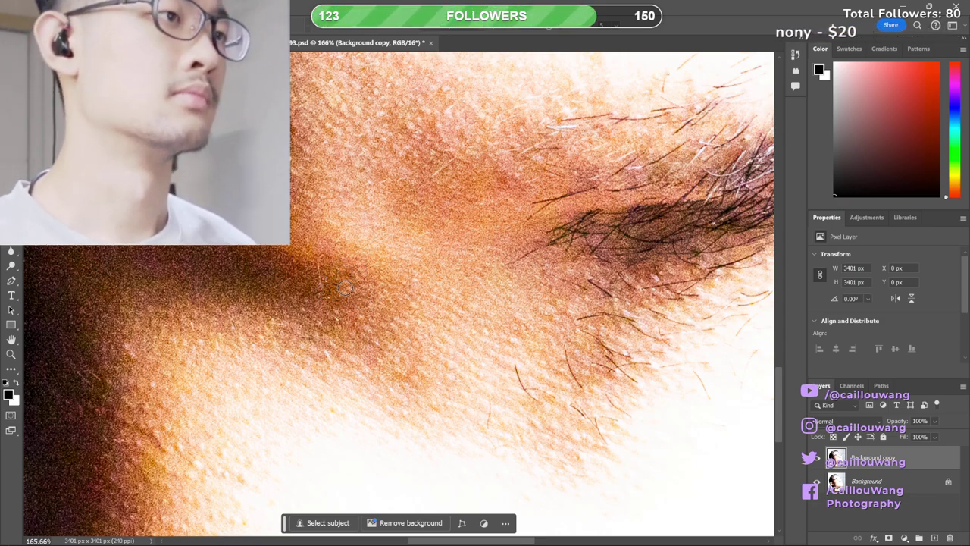
drag(320, 262, 318, 295)
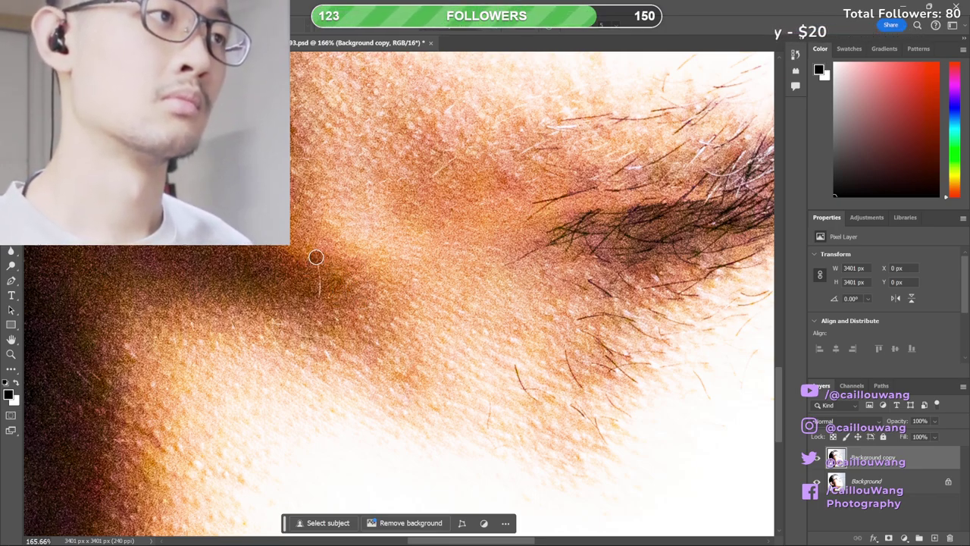
drag(316, 257, 313, 294)
click(441, 371)
click(446, 410)
click(377, 332)
click(353, 326)
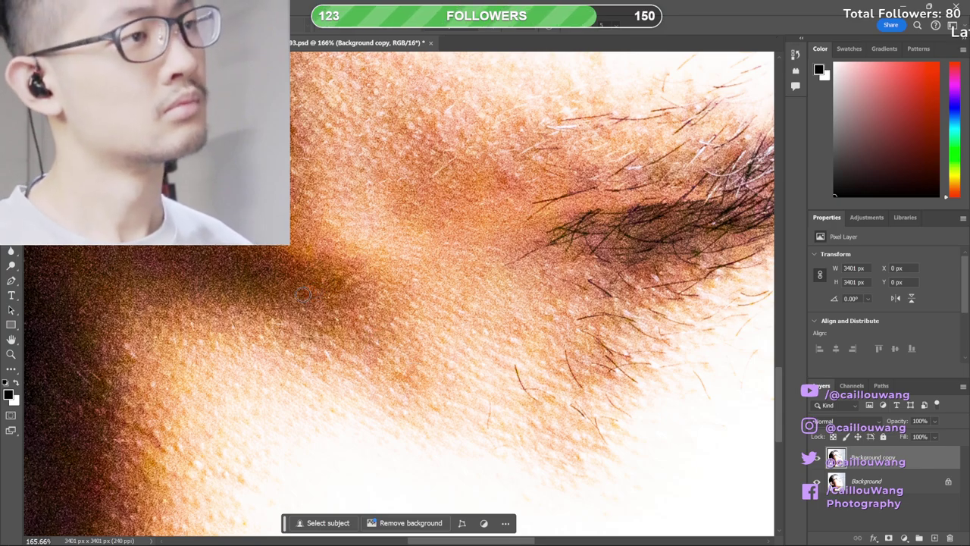
- Check the neck and jaw for remaining blemishes, then the portrait as a whole
scroll(400, 354, down, 3)
drag(357, 377, 315, 374)
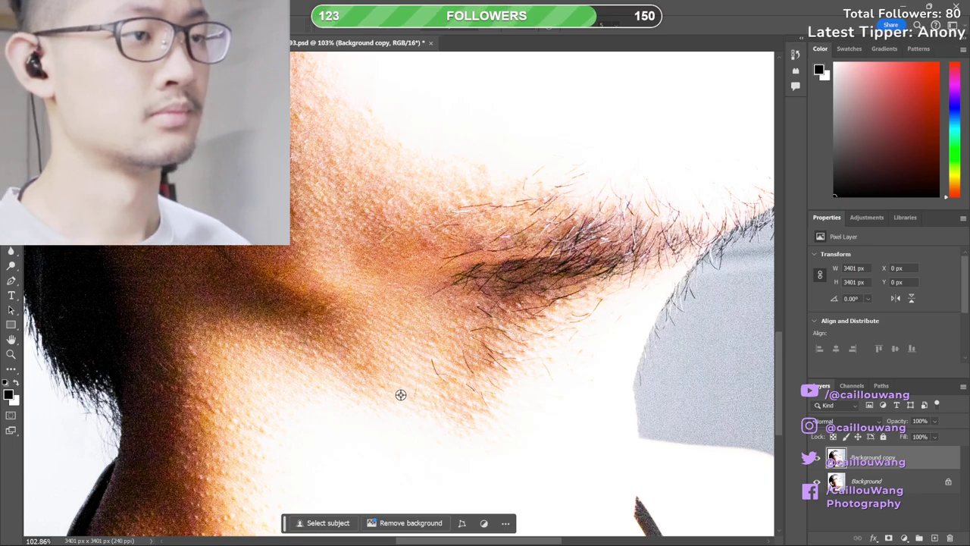
scroll(403, 381, up, 3)
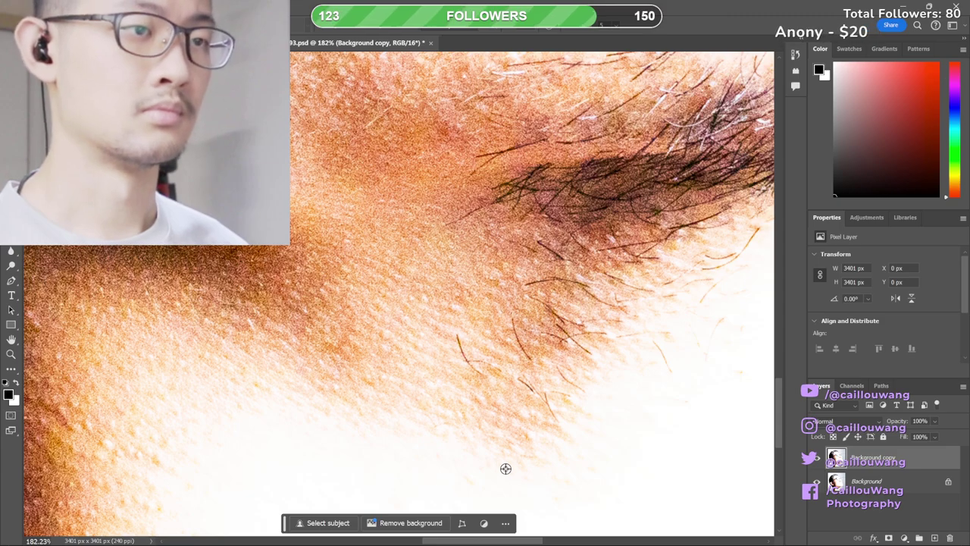
scroll(506, 469, down, 5)
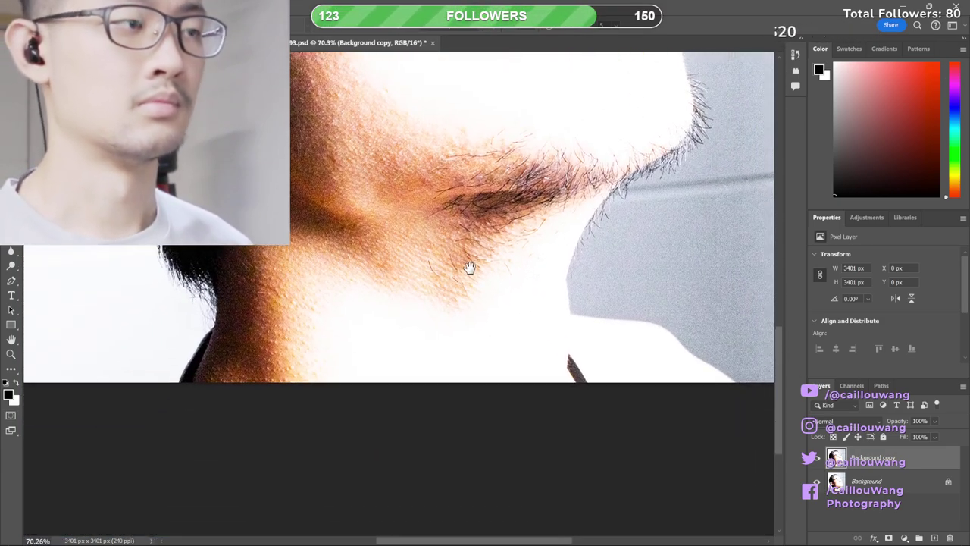
drag(470, 269, 565, 399)
scroll(483, 366, down, 2)
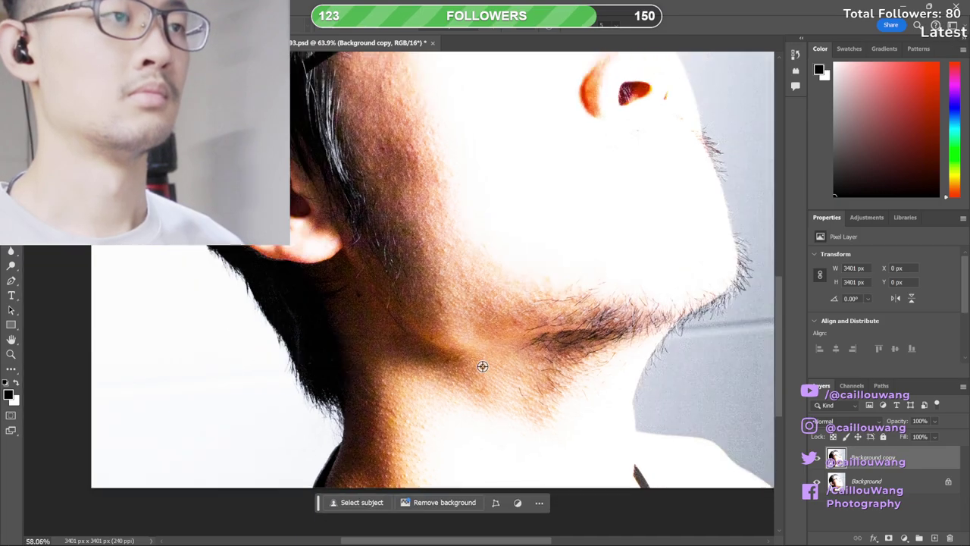
scroll(482, 366, down, 3)
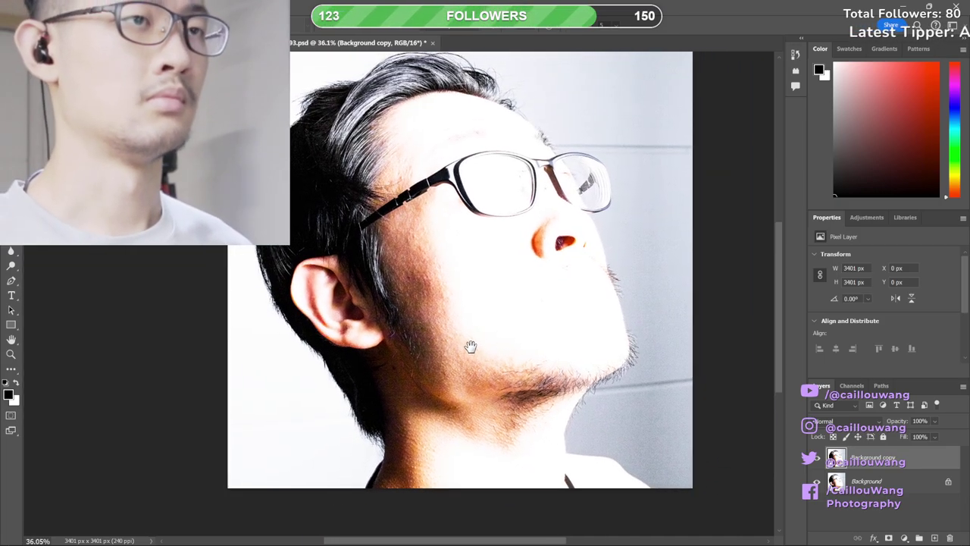
drag(470, 346, 342, 396)
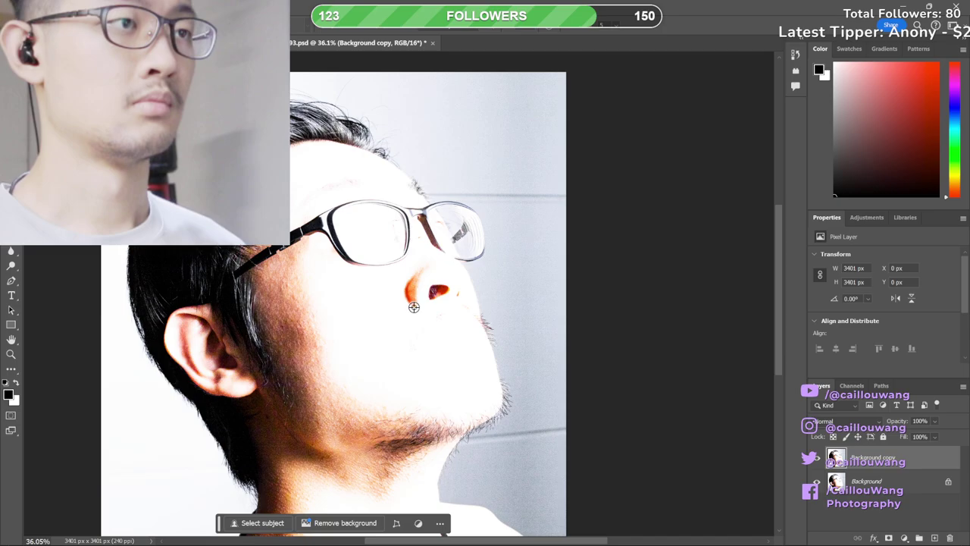
- Try to heal the white hairs inside the nostril with dark texture sampled next to them
scroll(413, 306, up, 6)
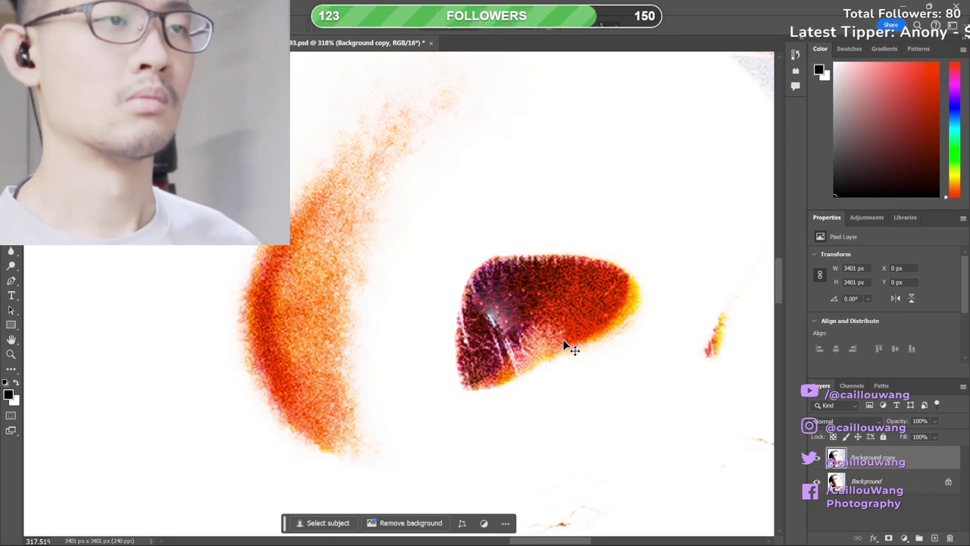
alt+click(516, 281)
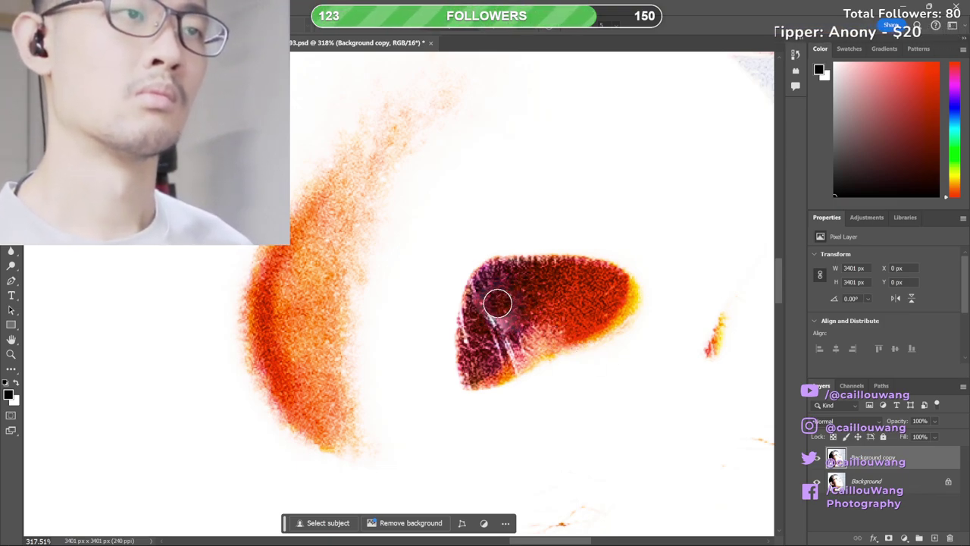
mouse_move(498, 304)
mouse_down()
mouse_move(501, 340)
mouse_move(483, 337)
mouse_move(490, 322)
mouse_move(505, 322)
mouse_move(488, 312)
mouse_move(497, 322)
mouse_move(521, 308)
mouse_move(498, 315)
mouse_move(496, 347)
mouse_up()
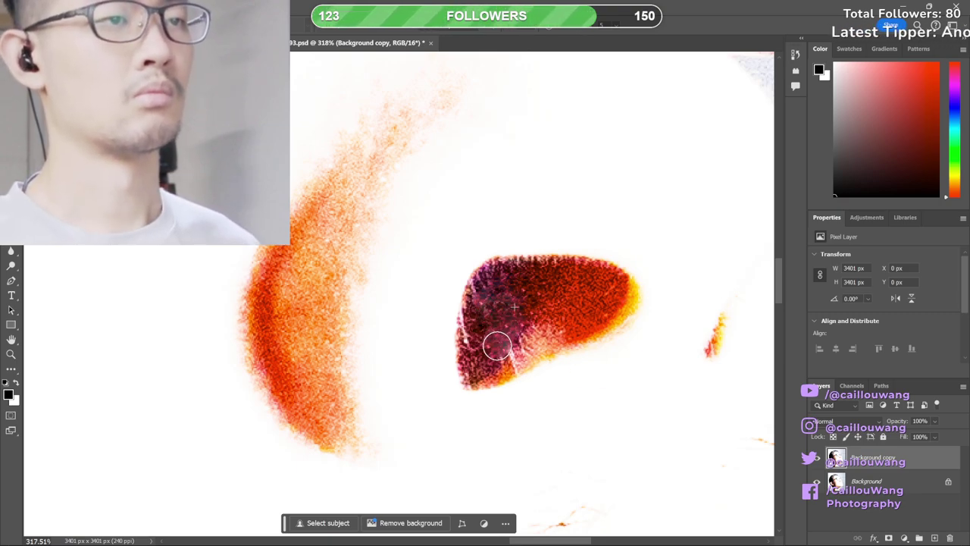
scroll(541, 371, down, 5)
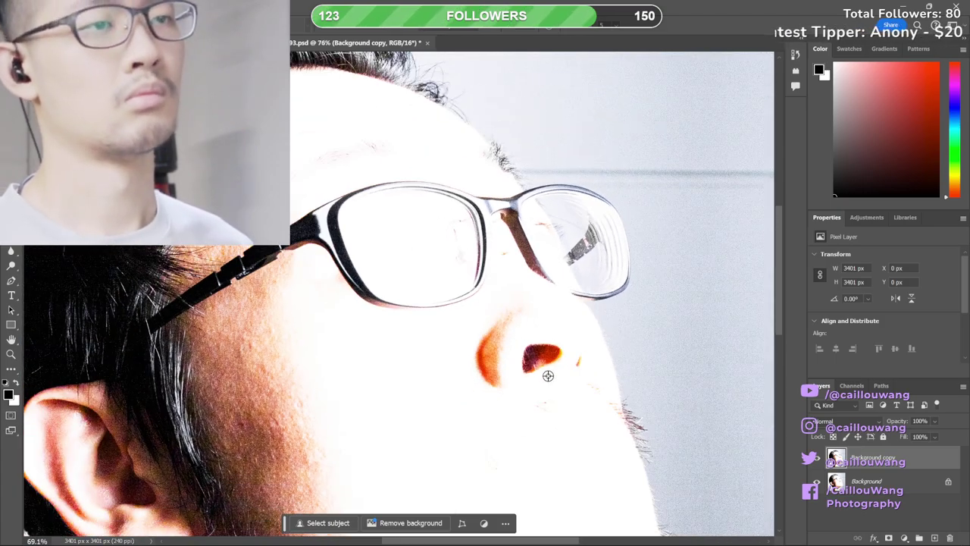
- Heal the white hairs in the nostril's dark inner side, undo the last stroke and resample dark nostril texture
scroll(548, 375, up, 3)
scroll(540, 378, up, 2)
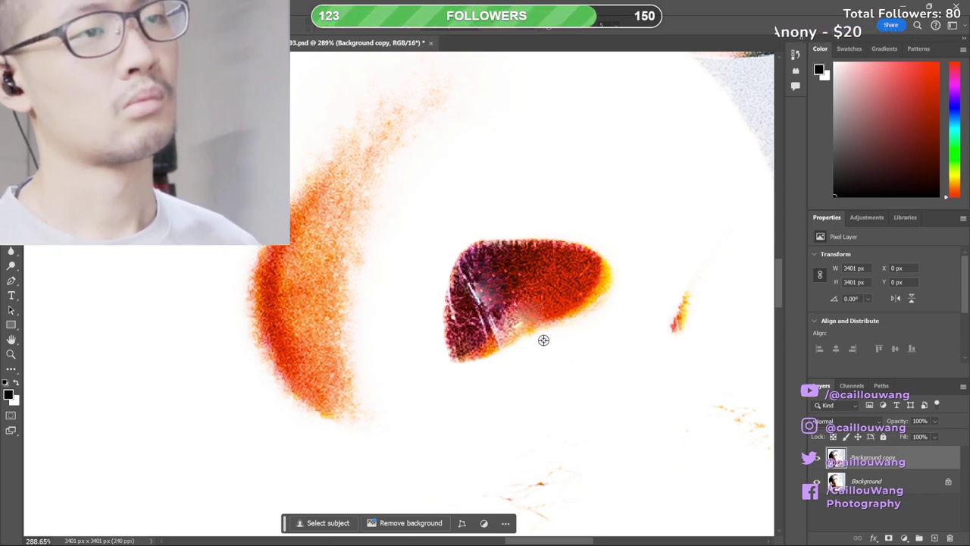
scroll(544, 340, up, 3)
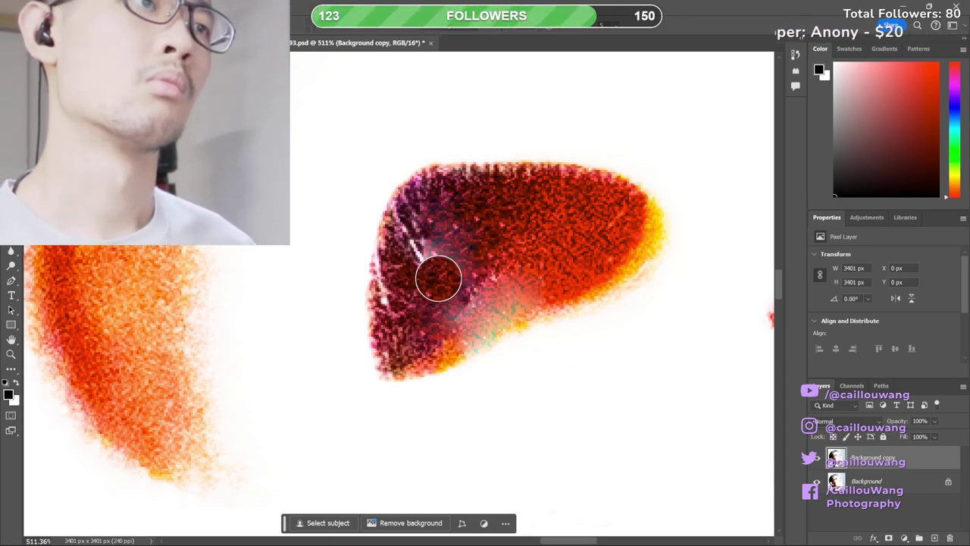
drag(438, 277, 424, 249)
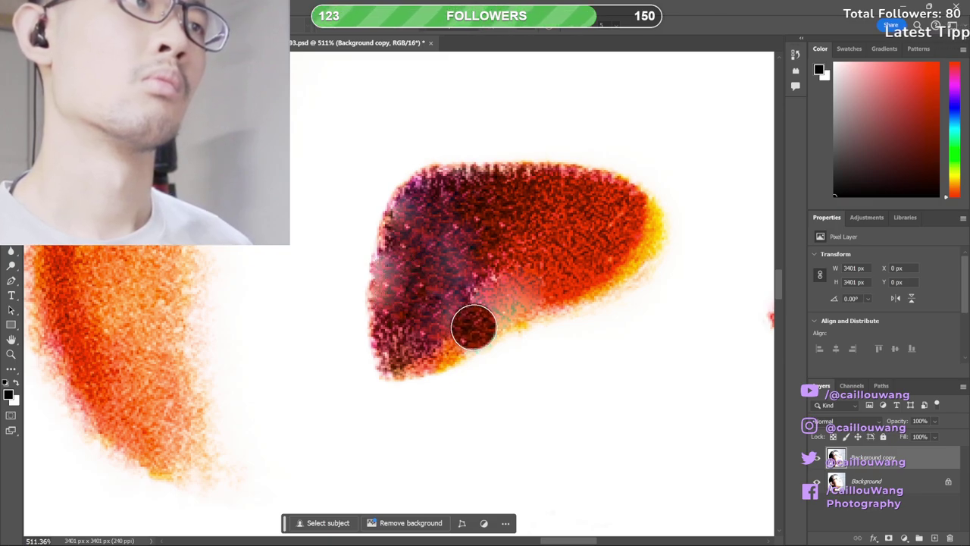
key(ctrl+z)
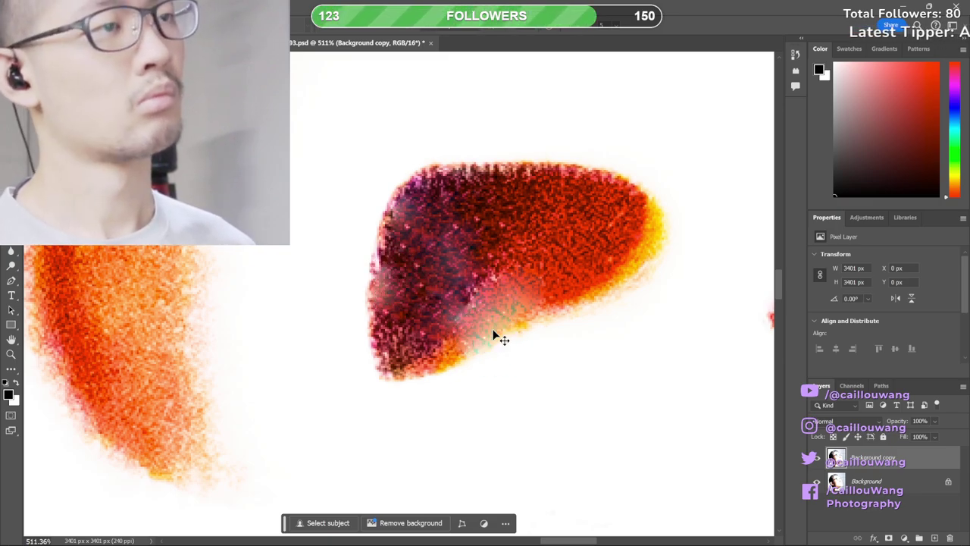
alt+click(425, 273)
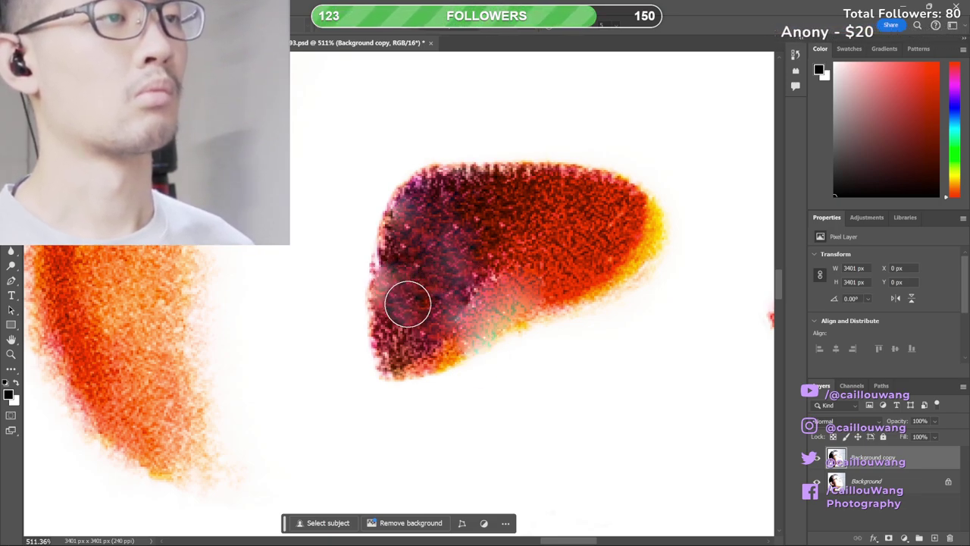
- Examine the retouched nostril up close and in context with the nose and upper lip
scroll(457, 366, down, 1)
scroll(460, 368, down, 4)
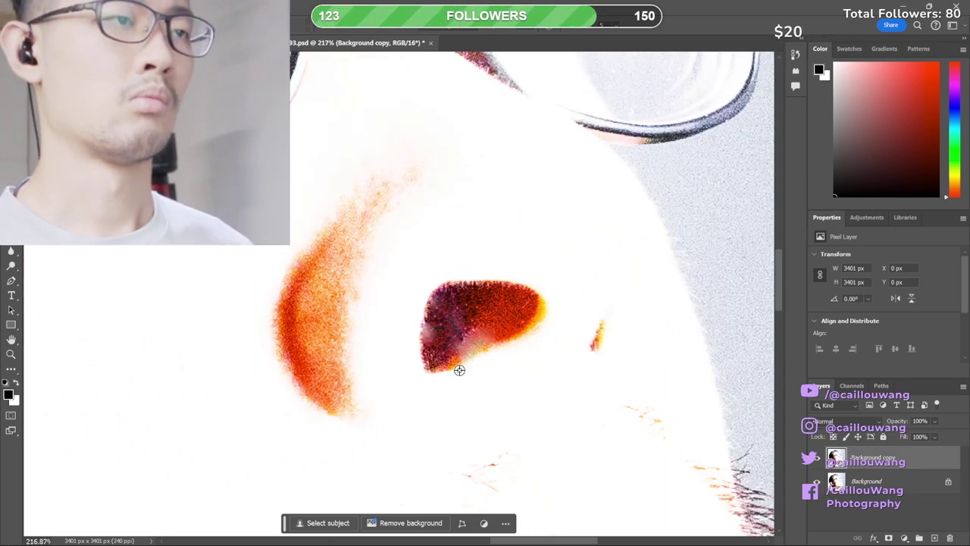
scroll(482, 375, down, 4)
scroll(557, 425, up, 3)
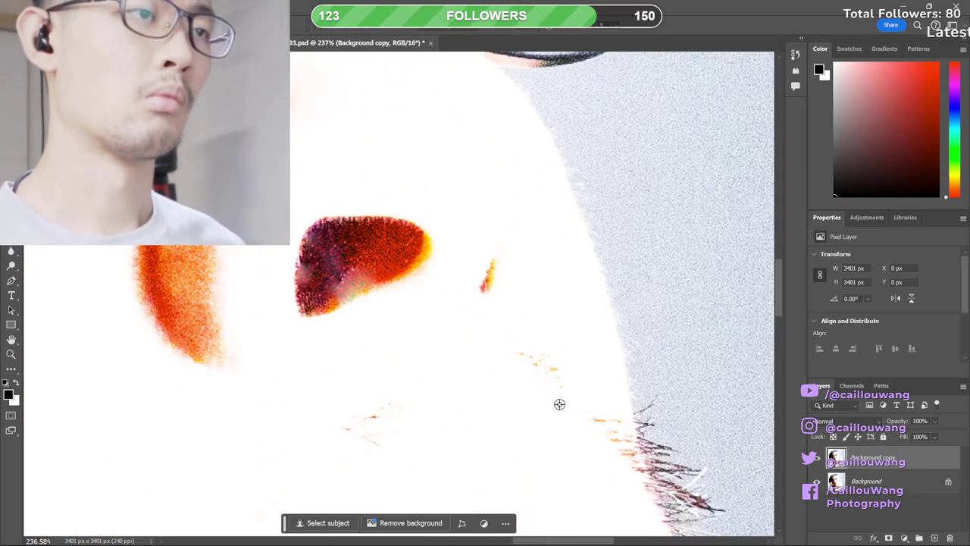
drag(385, 313, 427, 322)
scroll(426, 322, up, 3)
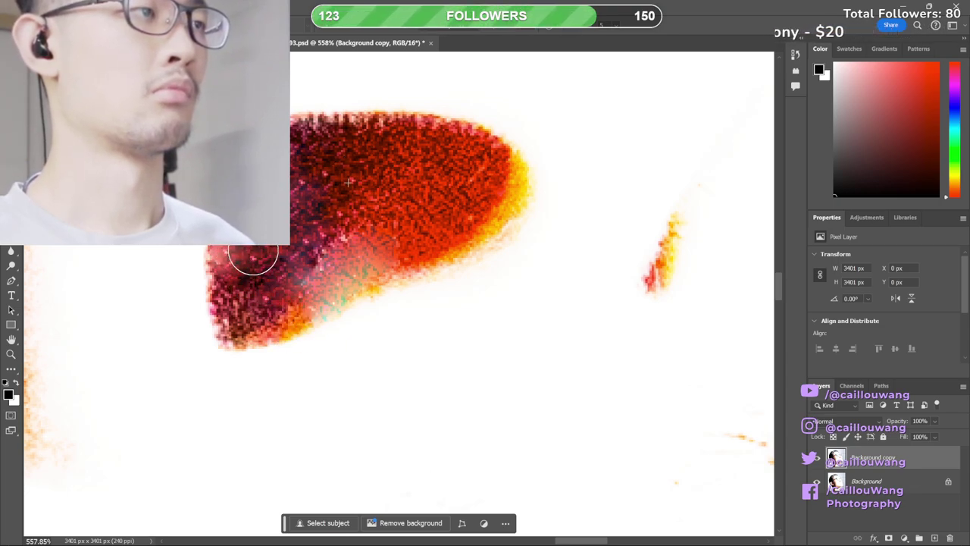
key(v)
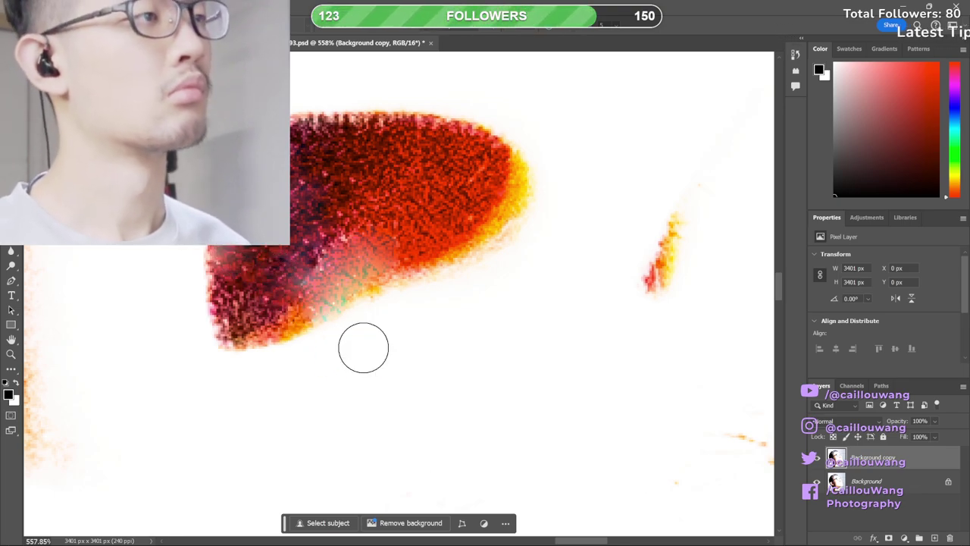
scroll(357, 348, down, 3)
scroll(355, 352, down, 5)
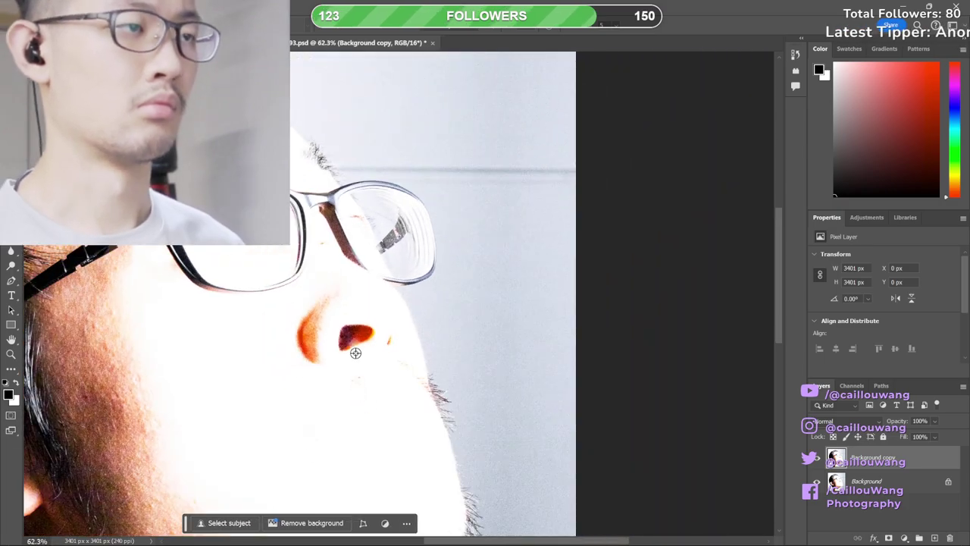
- Set the healing brush's spacing to 52% for retouching the nostril
scroll(391, 410, up, 7)
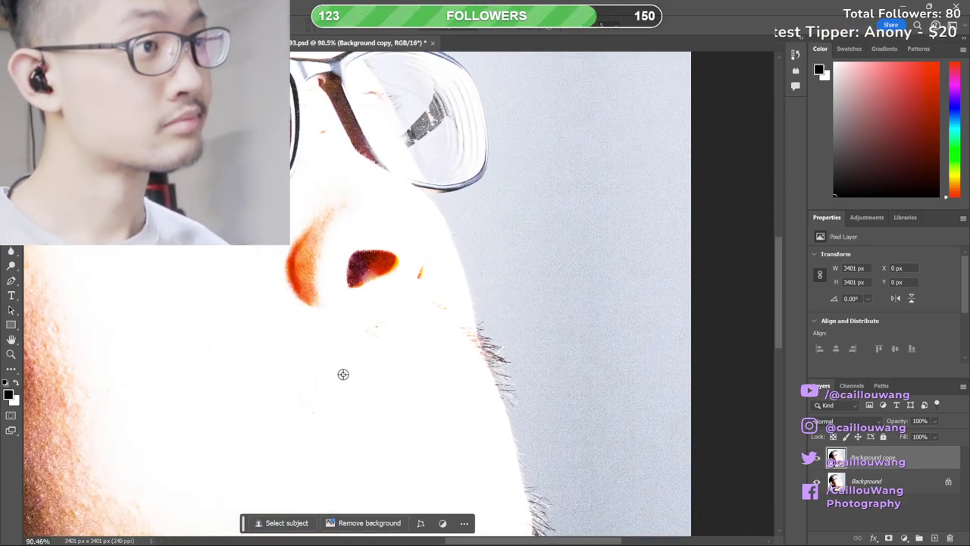
drag(349, 278, 361, 399)
scroll(363, 393, up, 3)
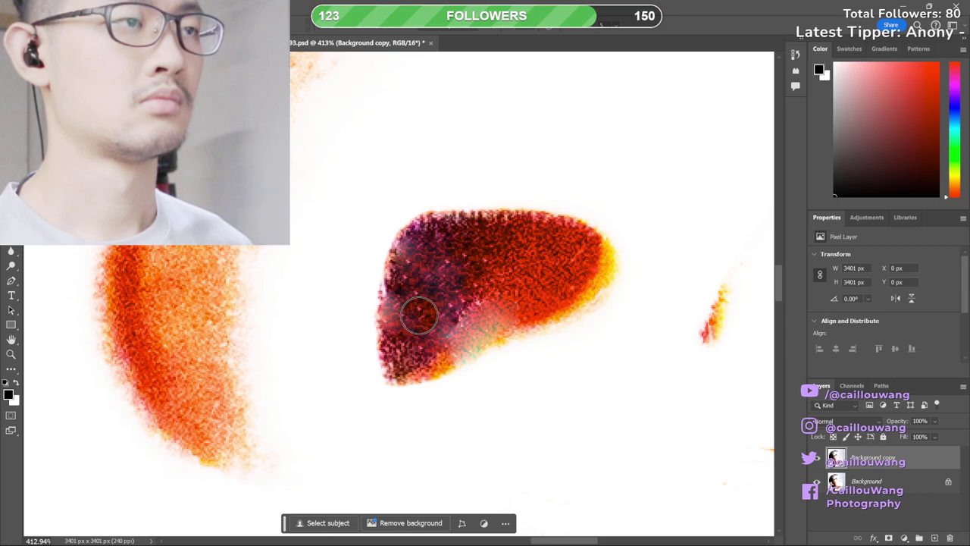
right_click(434, 271)
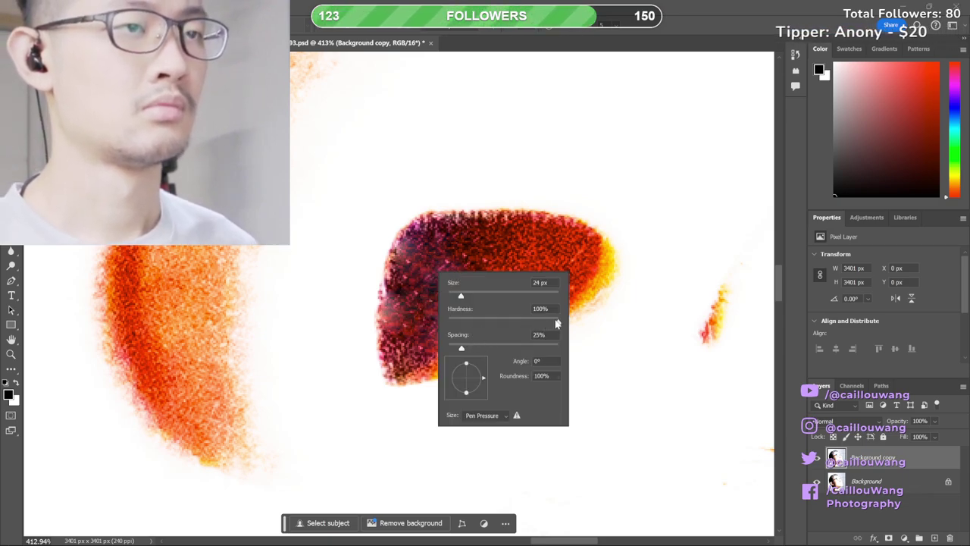
click(476, 348)
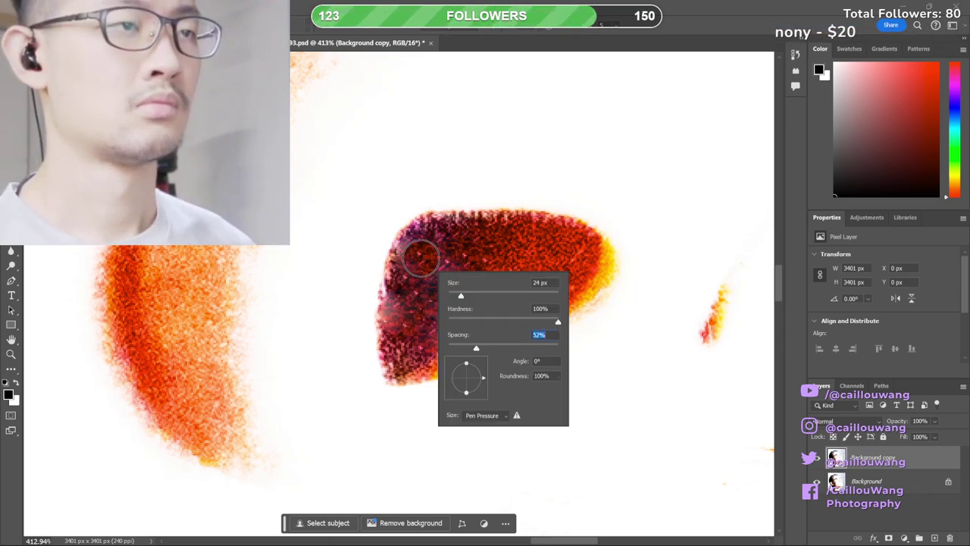
- Try to heal the pale patch on the nostril's dark inner edge with texture sampled from its dark interior
click(408, 315)
drag(411, 320, 403, 314)
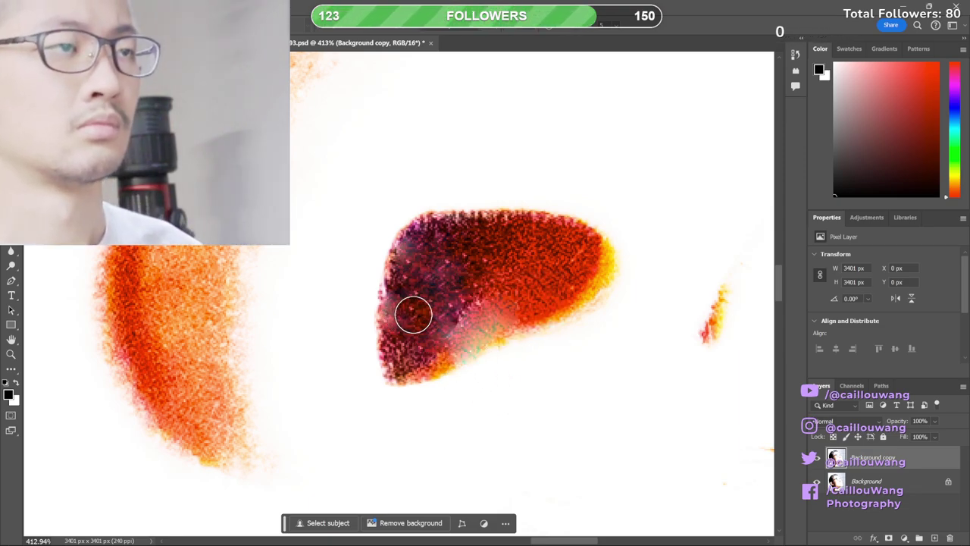
click(403, 309)
key(ctrl+z)
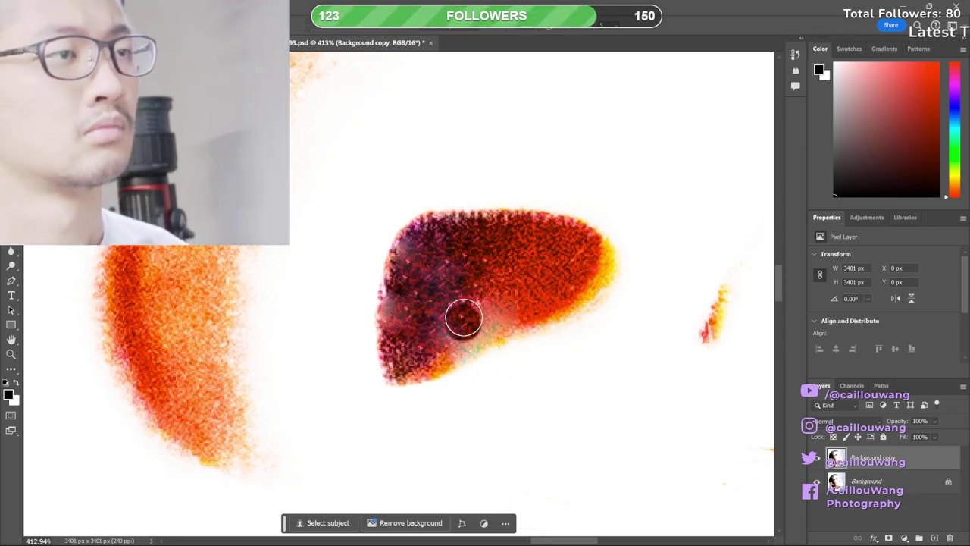
alt+click(460, 282)
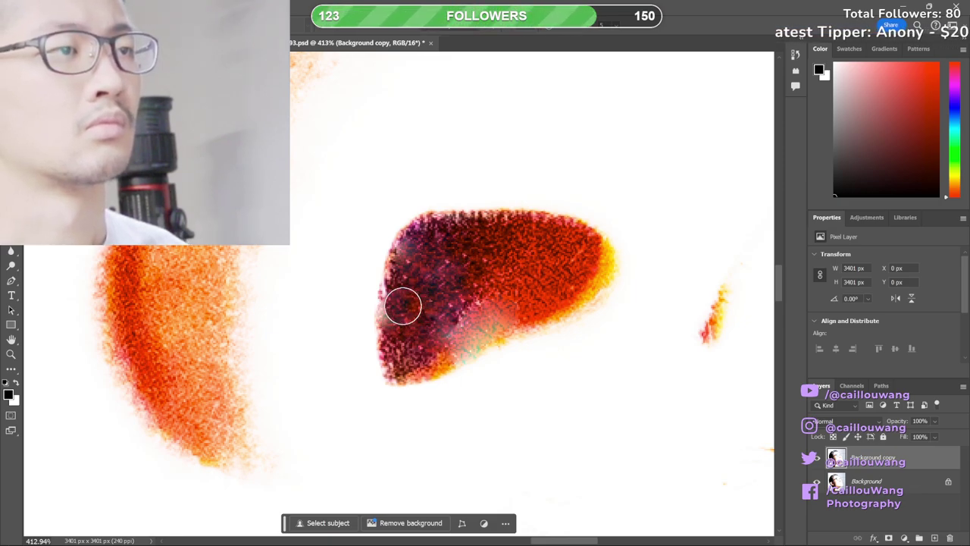
mouse_move(406, 323)
mouse_down()
mouse_move(358, 302)
mouse_move(369, 308)
mouse_move(331, 329)
mouse_move(397, 406)
mouse_move(357, 341)
mouse_move(333, 335)
mouse_move(403, 361)
mouse_move(446, 325)
mouse_move(473, 282)
mouse_move(619, 335)
mouse_move(553, 356)
mouse_move(437, 282)
mouse_move(448, 245)
mouse_move(529, 266)
mouse_up()
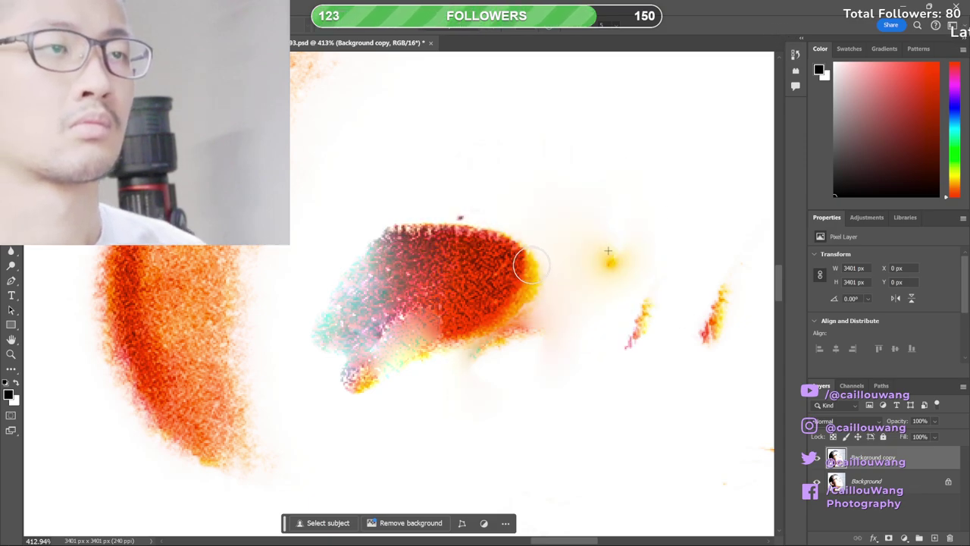
key(ctrl+z)
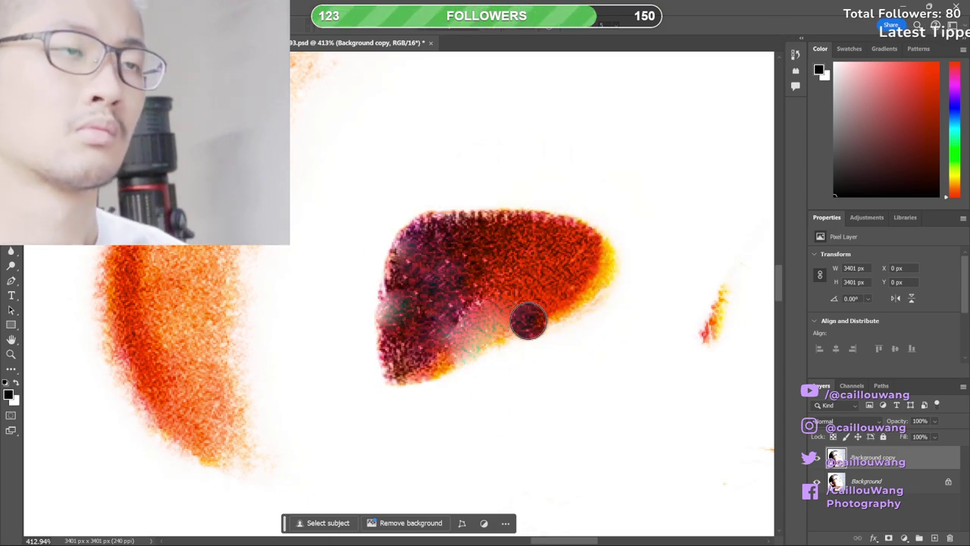
click(491, 326)
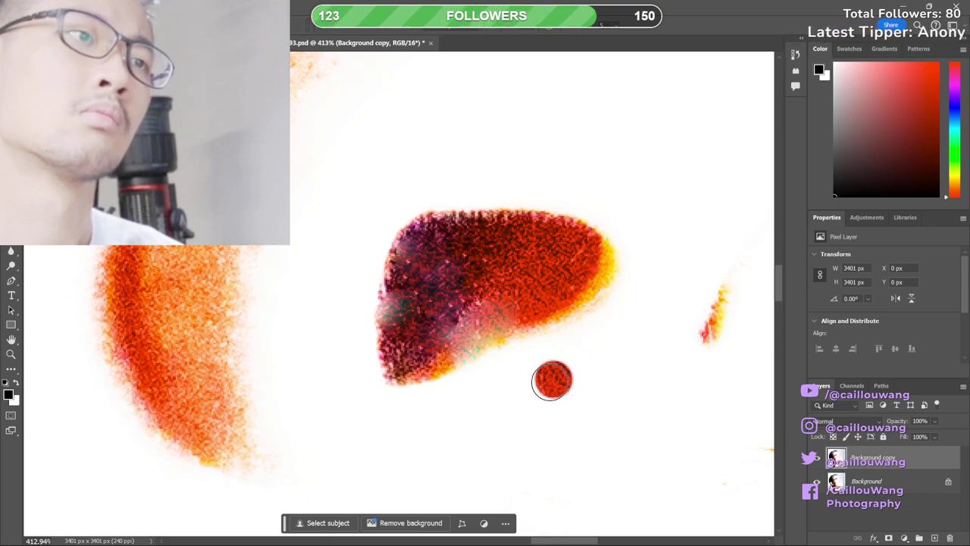
alt+click(466, 260)
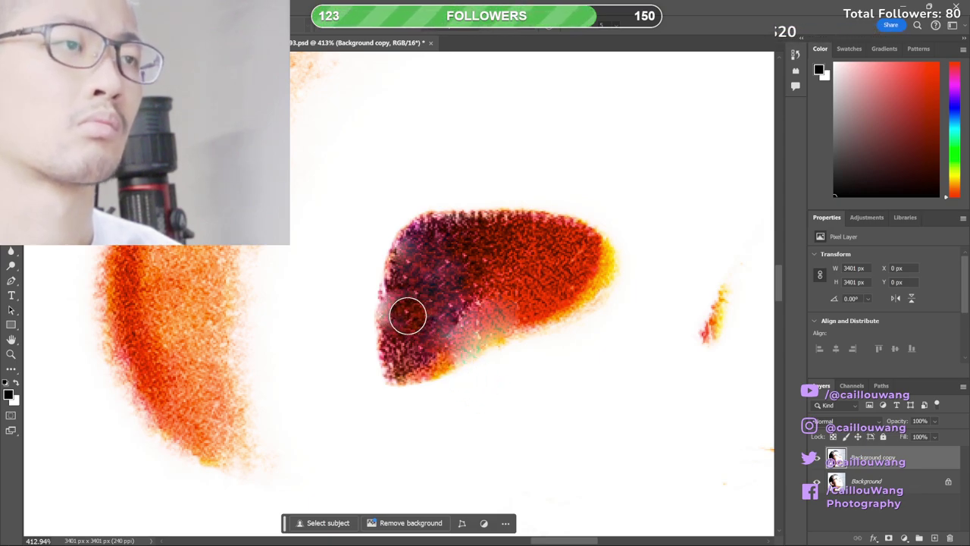
- Undo the recent healing strokes made inside the nostril
key(ctrl+z)
key(ctrl+z)
key(ctrl+z)
key(ctrl+z)
key(ctrl+z)
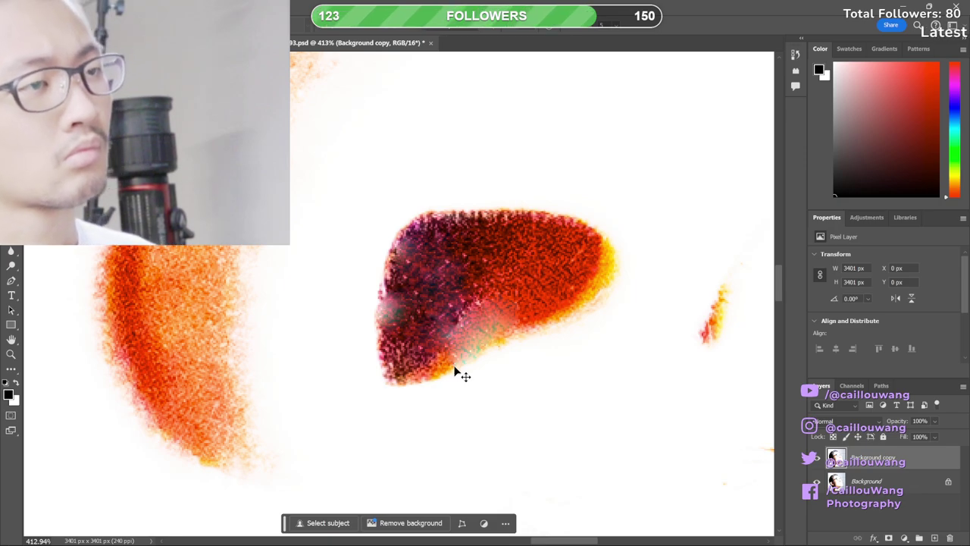
key(ctrl+z)
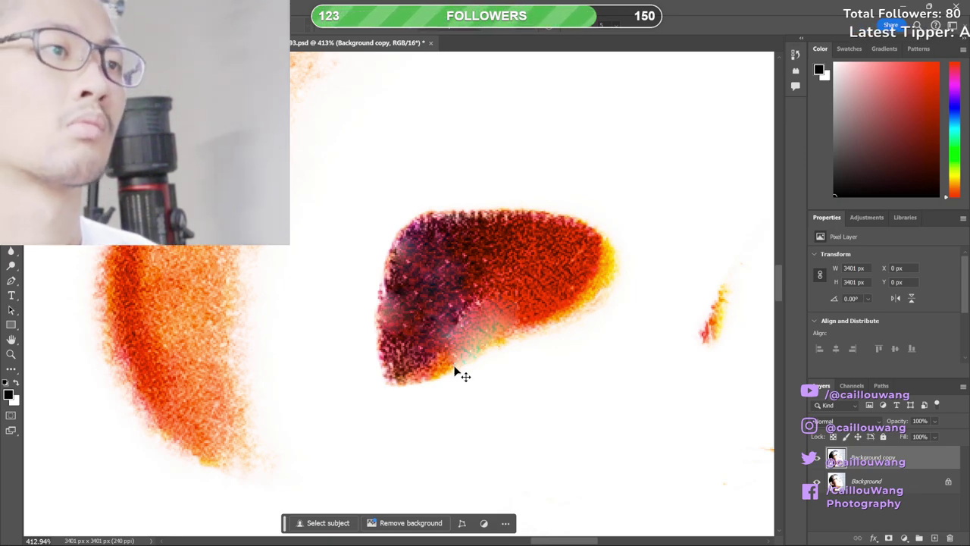
scroll(454, 367, down, 4)
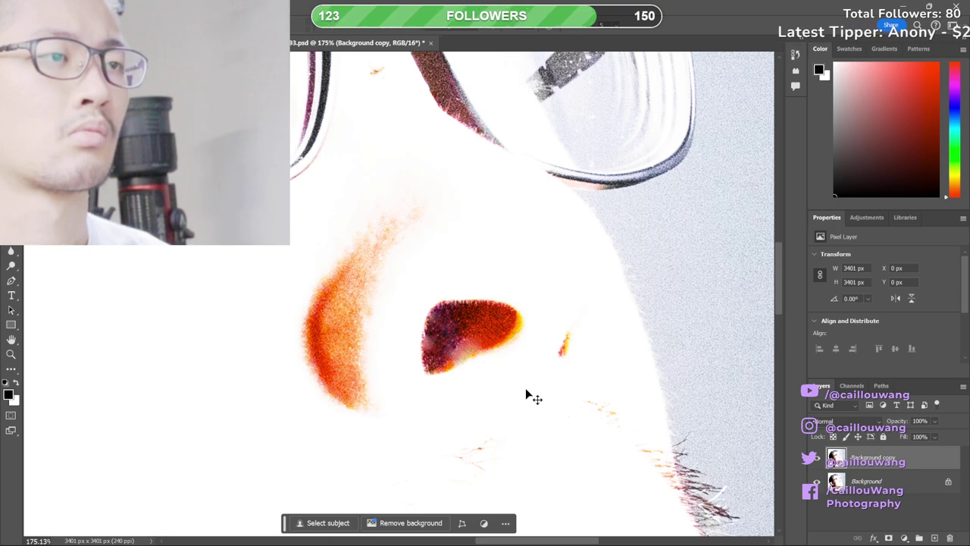
key(ctrl+z)
key(ctrl+z)
key(ctrl+z)
key(ctrl+z)
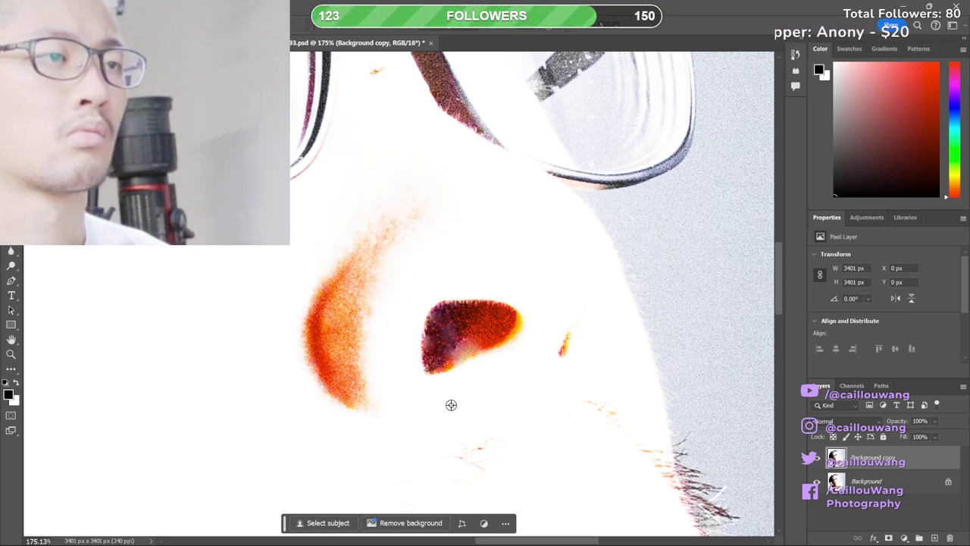
- Examine the nostril up close and in the context of the whole portrait
scroll(451, 404, up, 2)
scroll(422, 396, down, 3)
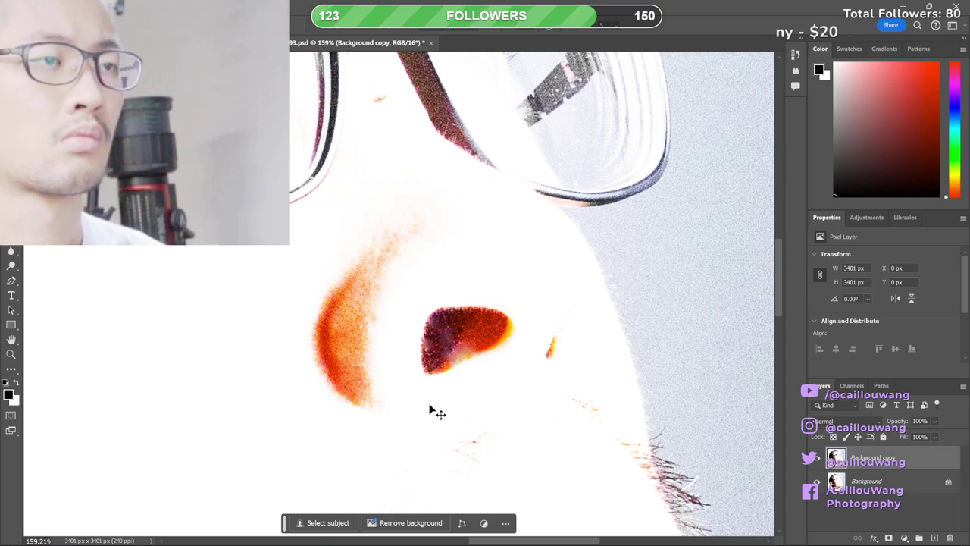
scroll(430, 405, up, 3)
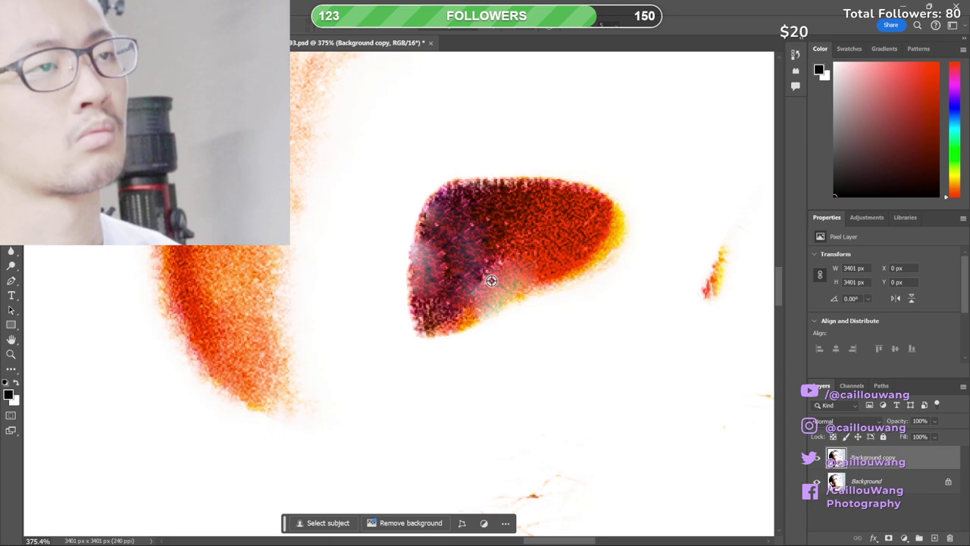
scroll(491, 281, down, 10)
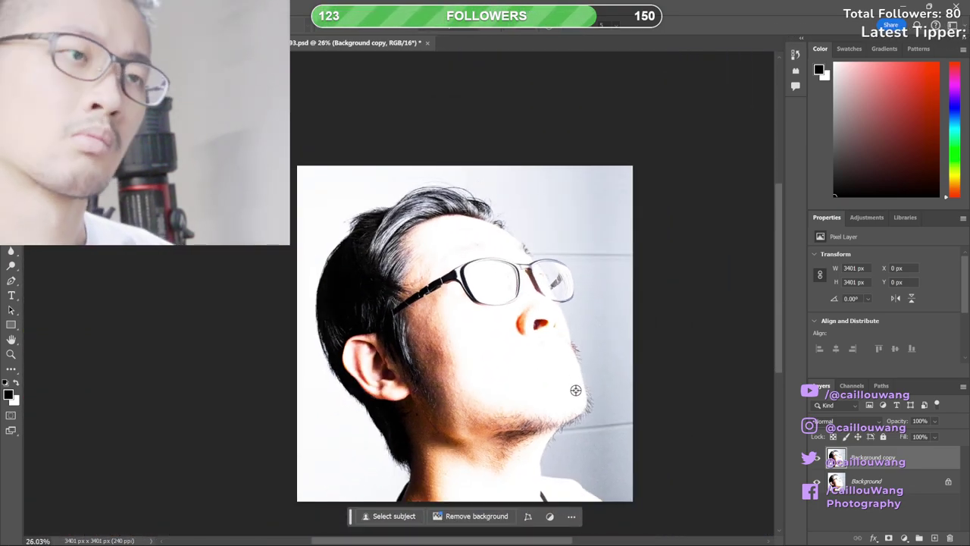
scroll(531, 357, up, 6)
scroll(447, 288, down, 2)
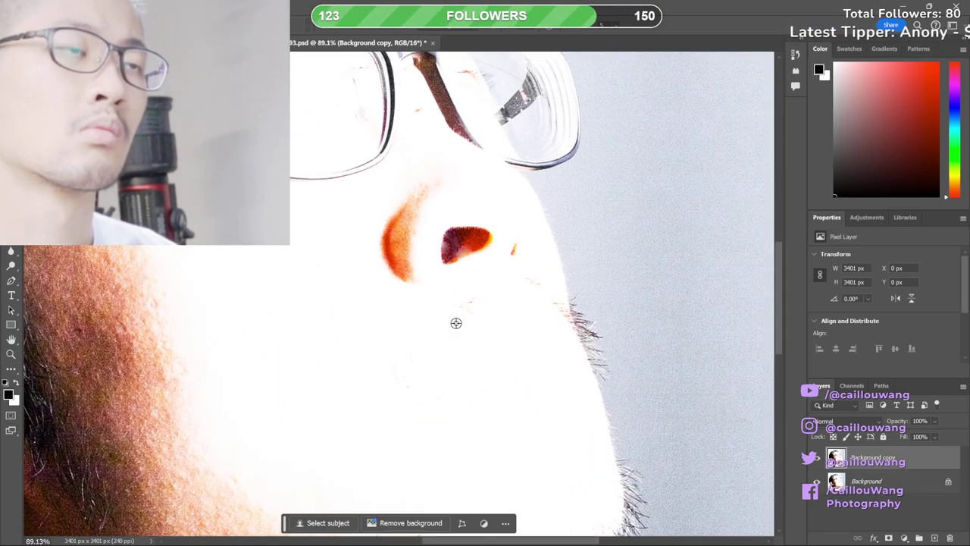
scroll(457, 306, up, 5)
drag(436, 247, 450, 380)
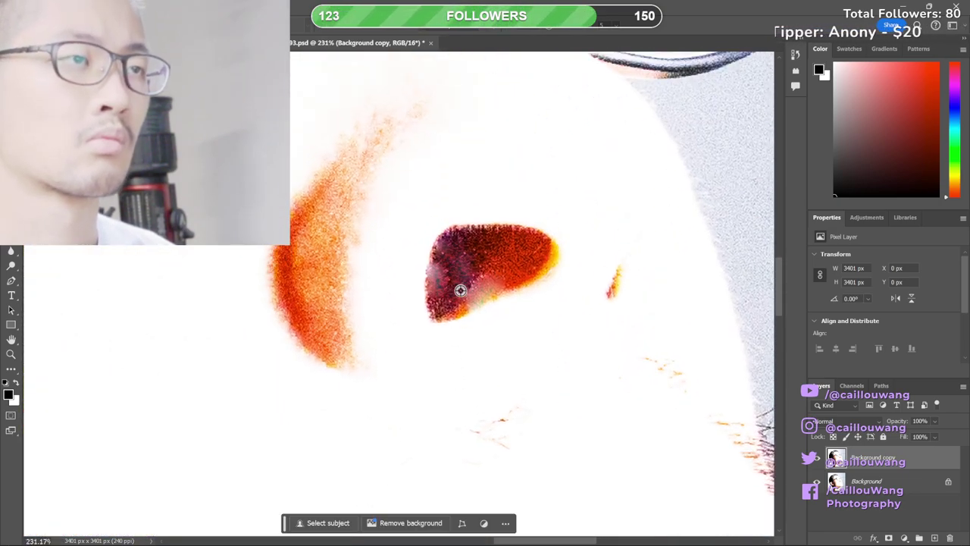
- Set the healing brush size to 10 px and heal the pale spots on the nostril's inner edge with sampled dark texture
scroll(460, 290, up, 2)
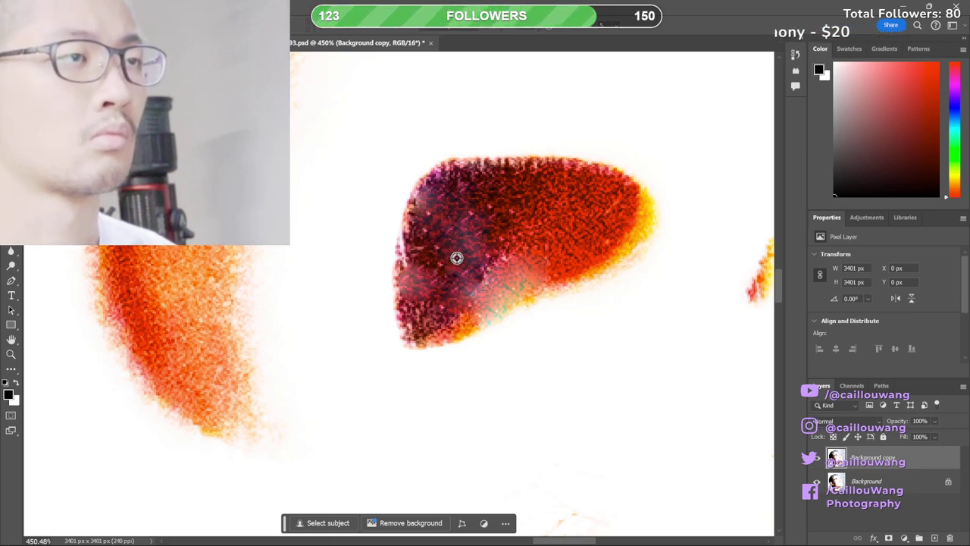
alt+click(455, 218)
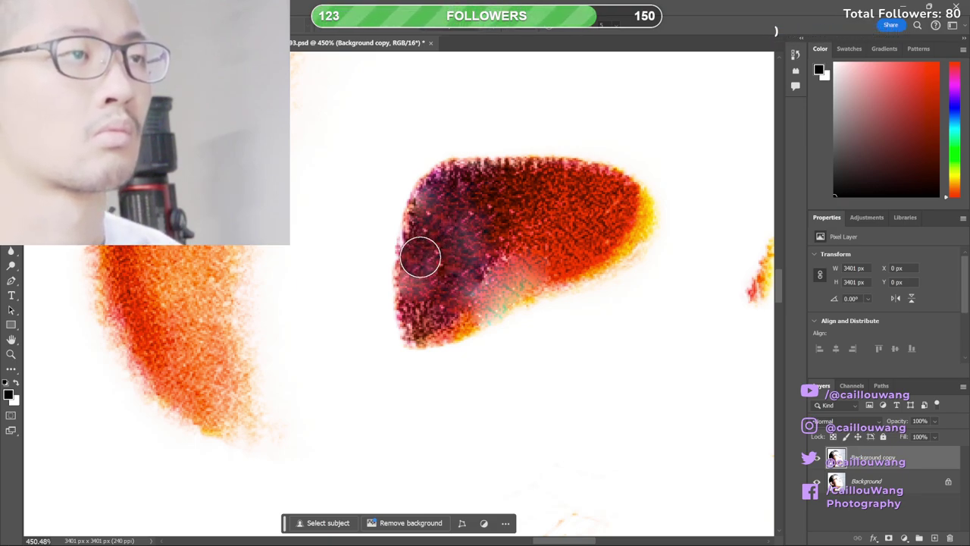
right_click(434, 296)
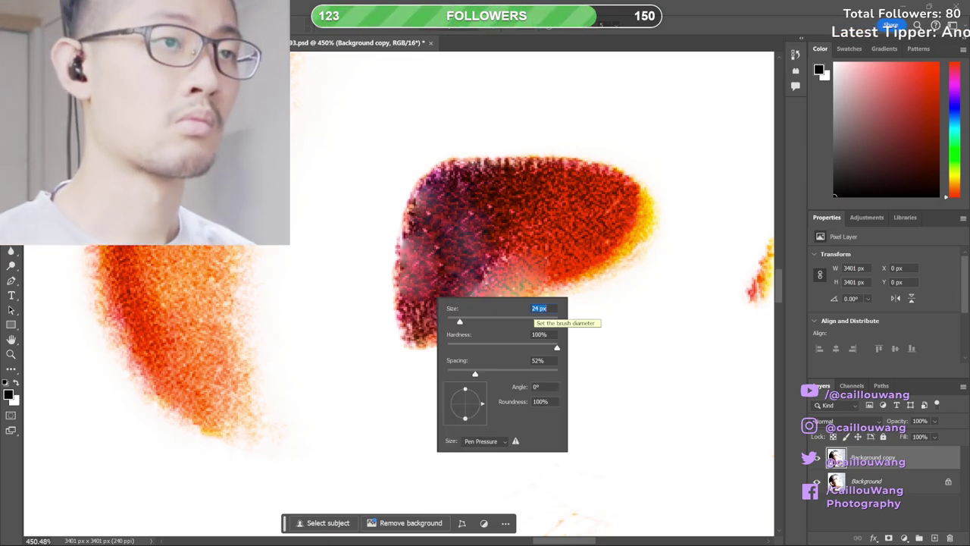
text(10)
key(Return)
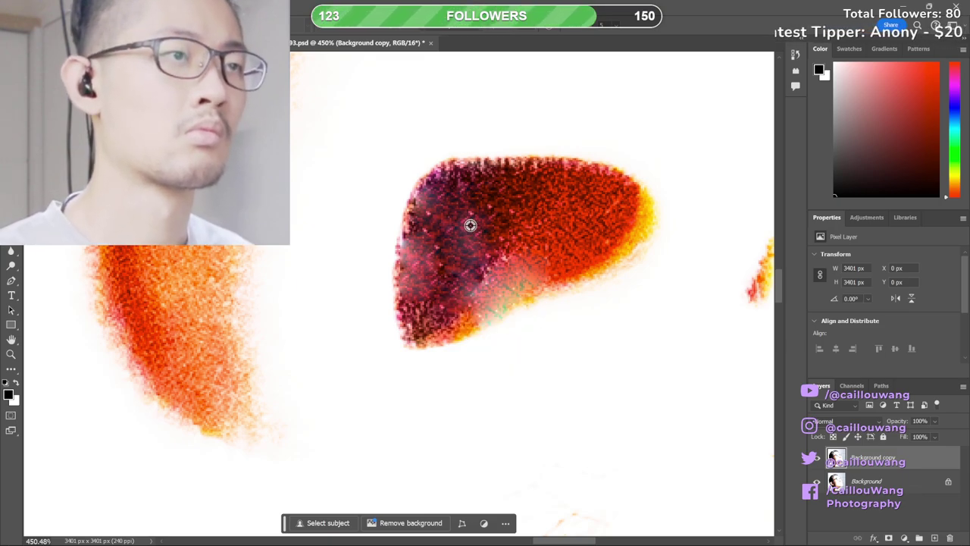
click(414, 250)
click(417, 257)
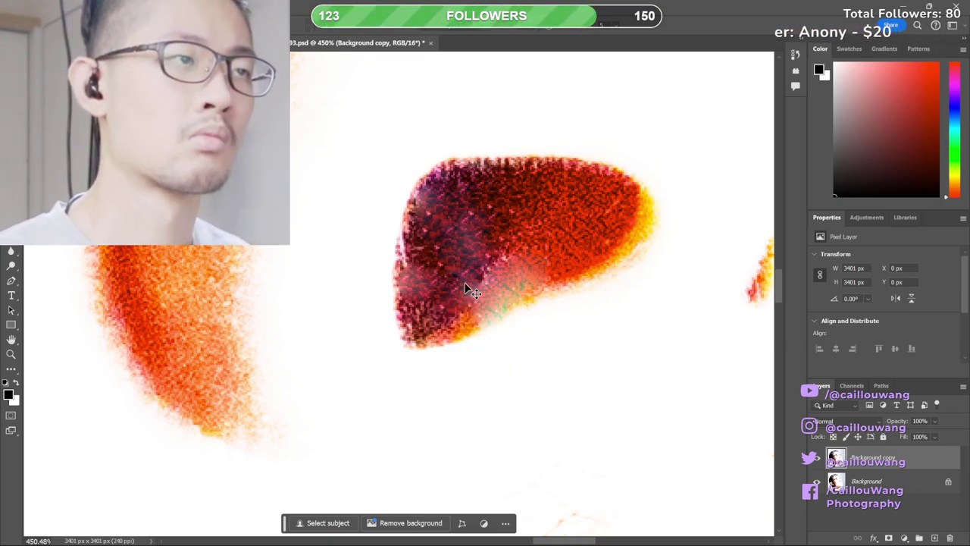
click(416, 281)
drag(410, 283, 410, 278)
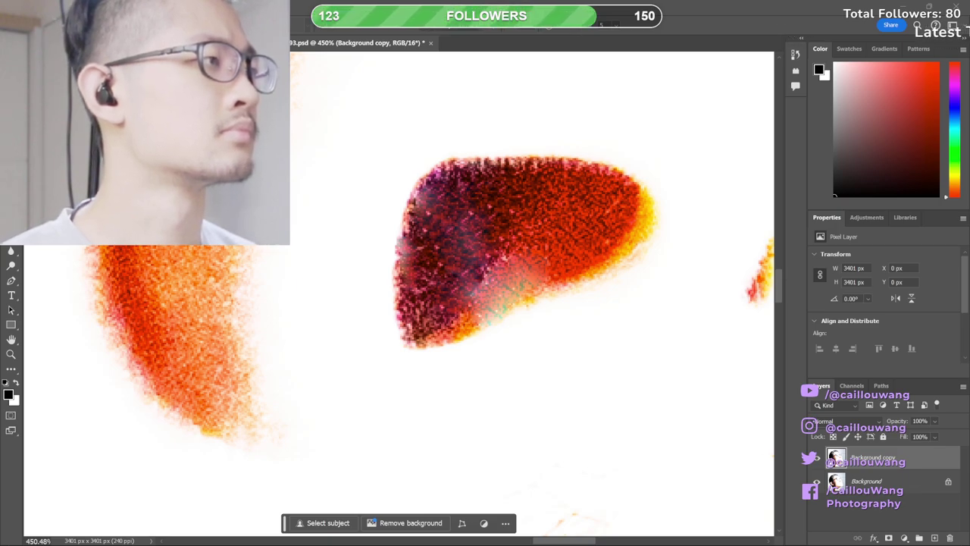
- Patch a strip about 16 × 50 px along the nostril's inner edge with the adjacent dark texture, and clear the selection
drag(419, 223, 398, 261)
drag(400, 295, 426, 287)
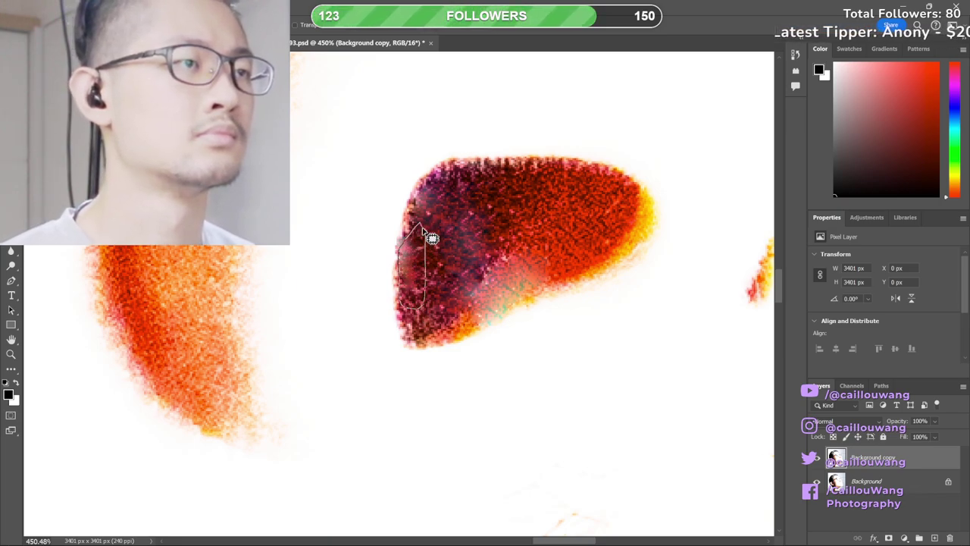
drag(422, 225, 422, 227)
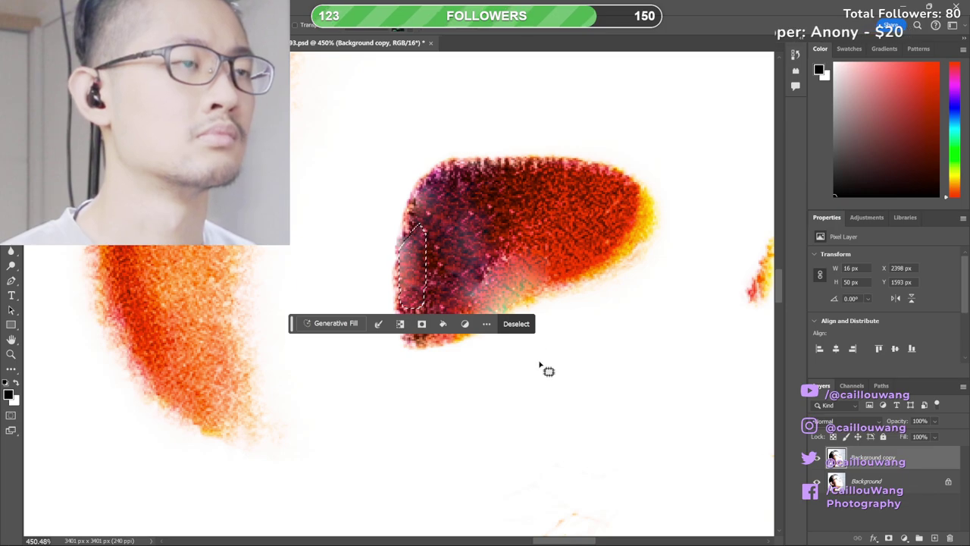
drag(419, 265, 461, 241)
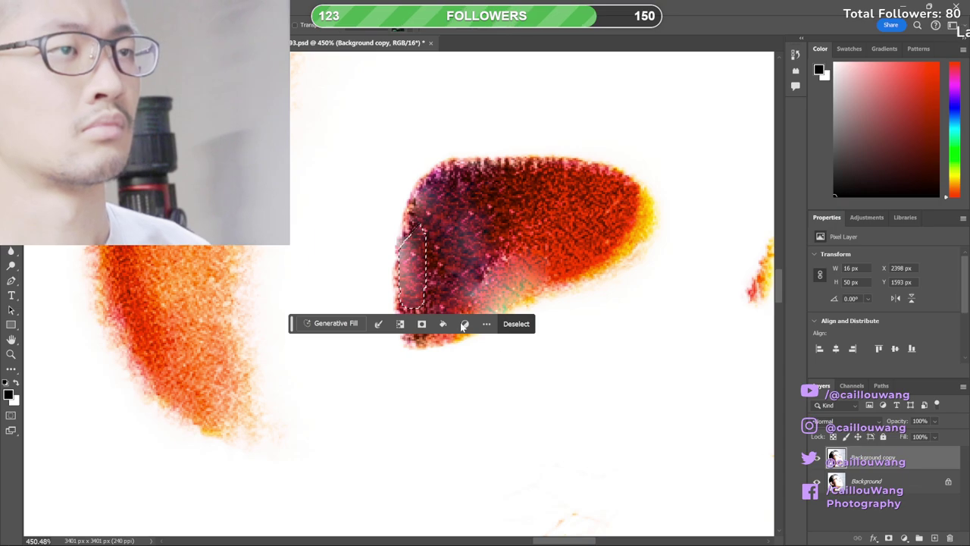
scroll(464, 326, down, 4)
scroll(467, 365, down, 2)
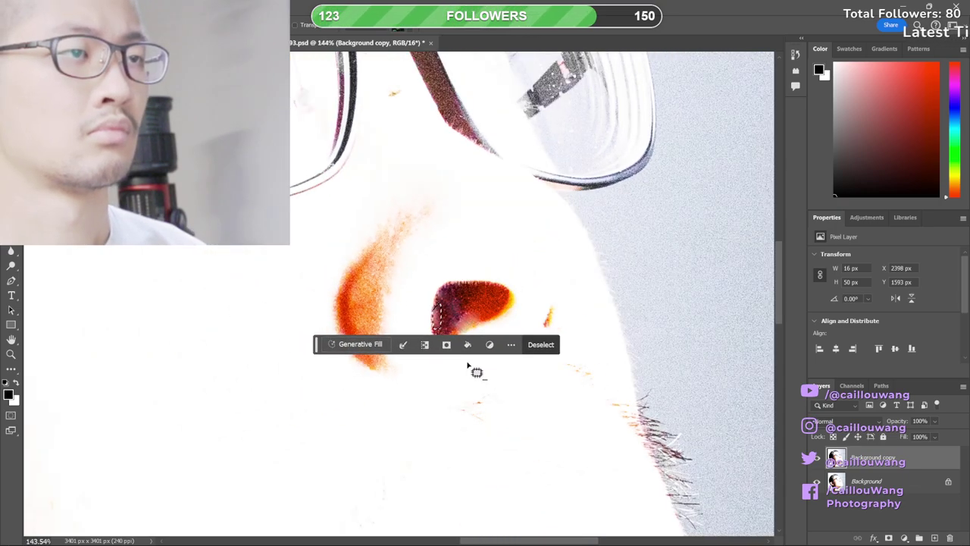
click(538, 343)
- Check the nose, jaw and neck for remaining flaws, along with the portrait as a whole
scroll(538, 483, down, 2)
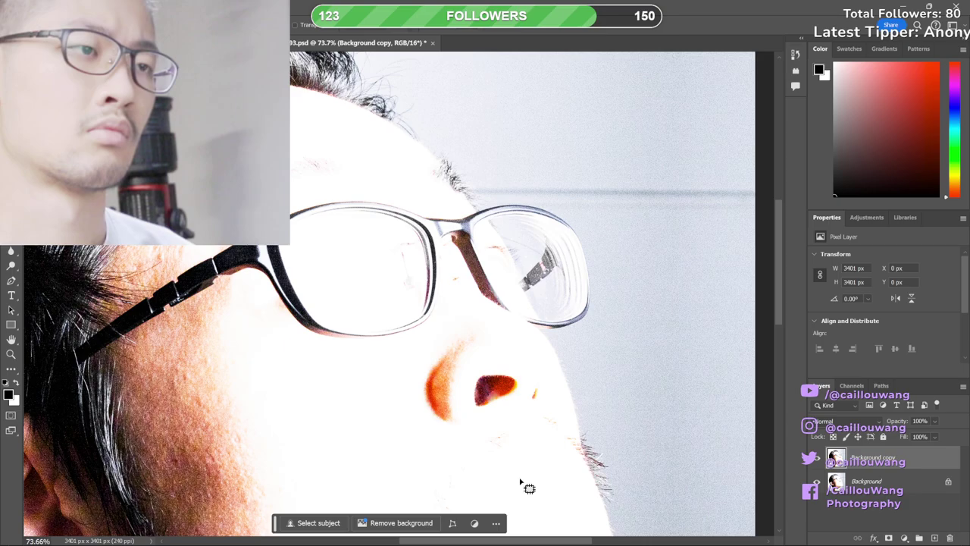
scroll(523, 482, down, 2)
drag(521, 396, 546, 185)
scroll(497, 406, down, 1)
scroll(417, 383, up, 3)
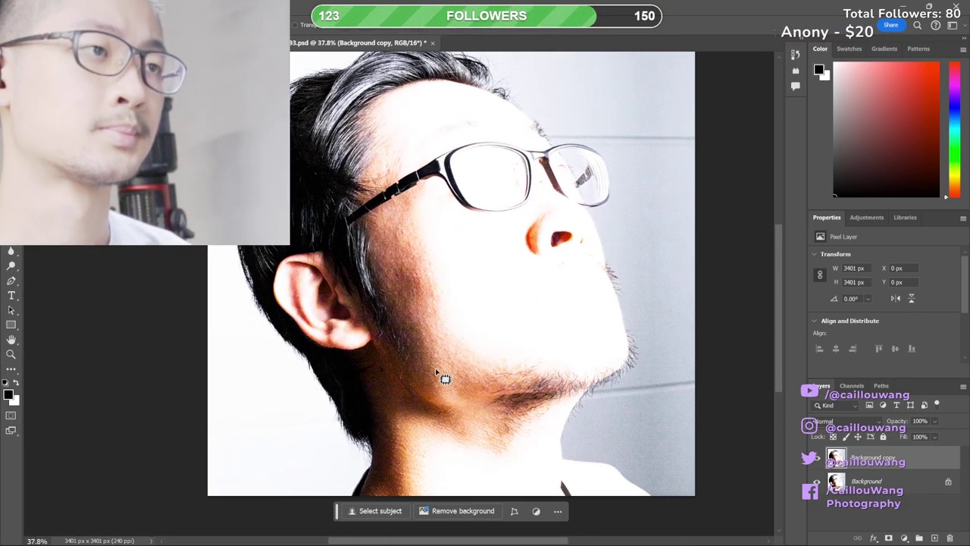
scroll(417, 366, down, 1)
scroll(421, 370, down, 2)
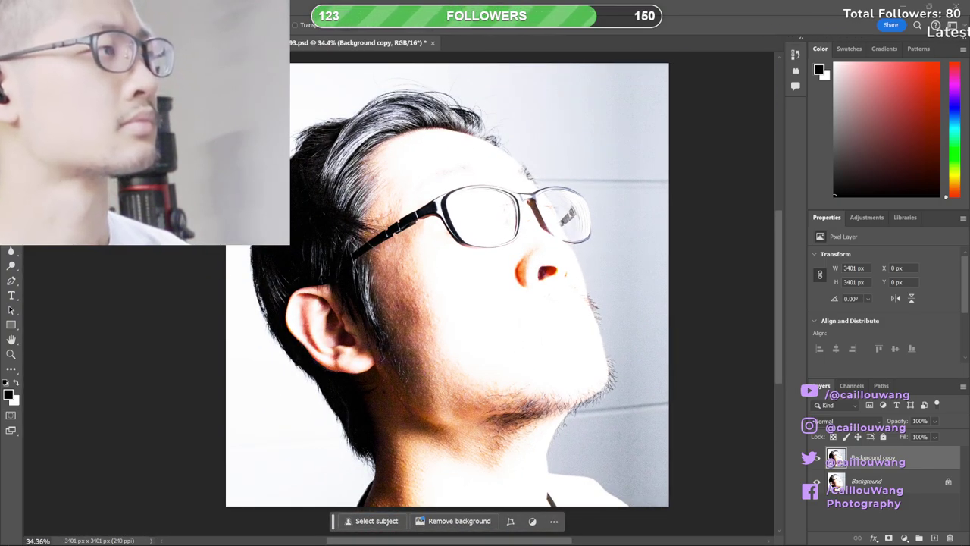
- Switch to the Remove tool and dismiss its introductory tip
key(j)
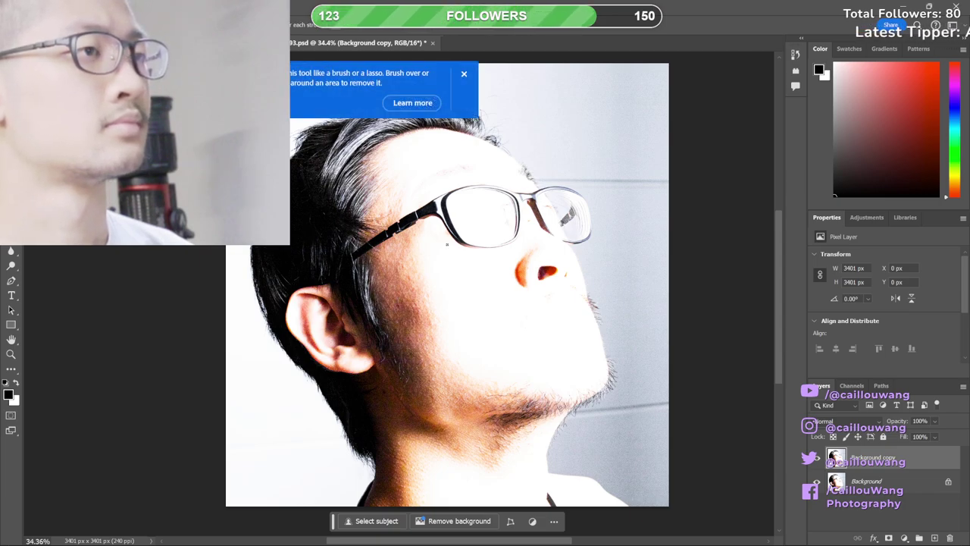
click(464, 74)
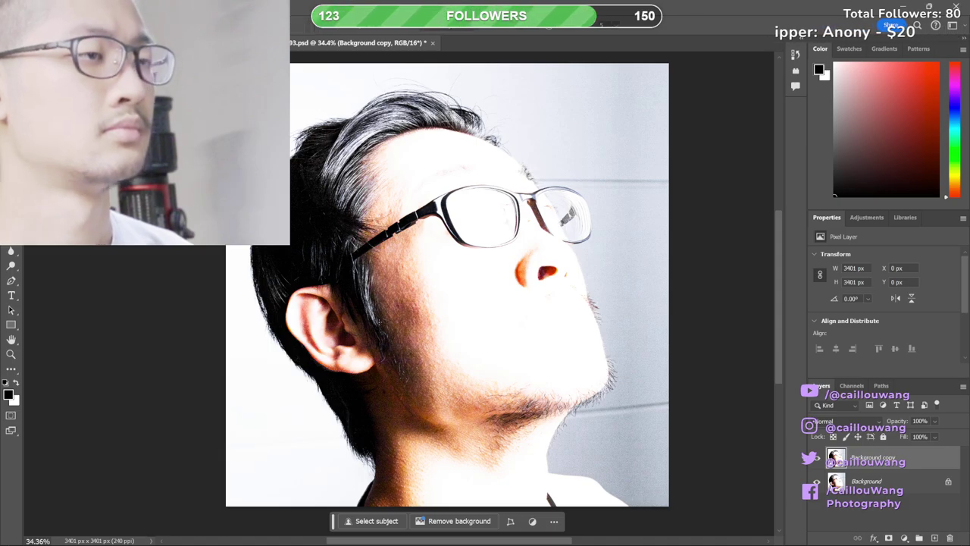
- Save the retouched upward-looking portrait and switch to the open portrait lit in purple and orange
key(ctrl+Tab)
key(ctrl+Tab)
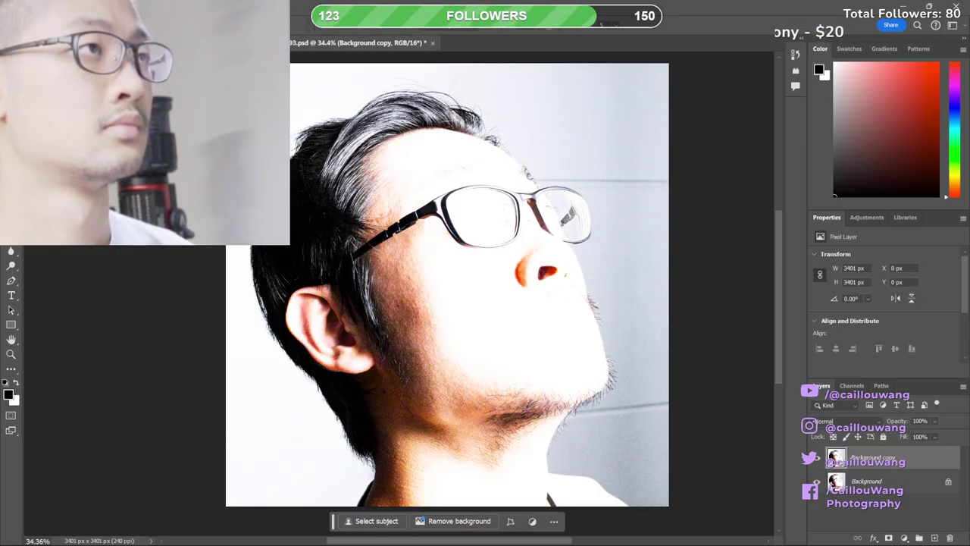
key(ctrl+s)
key(ctrl+Tab)
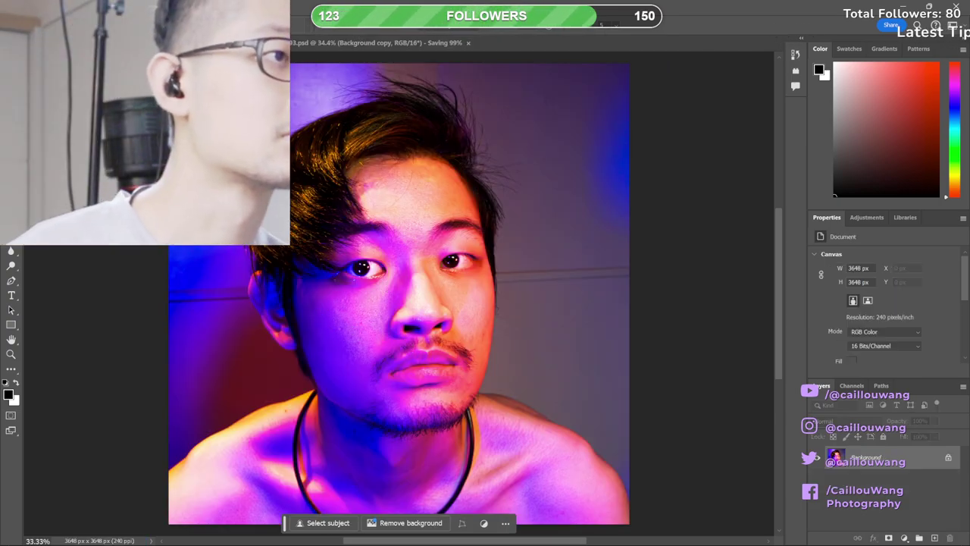
- Enlarge the healing brush and heal the looping stray hair against the purple background beside the hair's left edge
scroll(264, 226, up, 3)
scroll(280, 229, up, 8)
drag(258, 195, 331, 479)
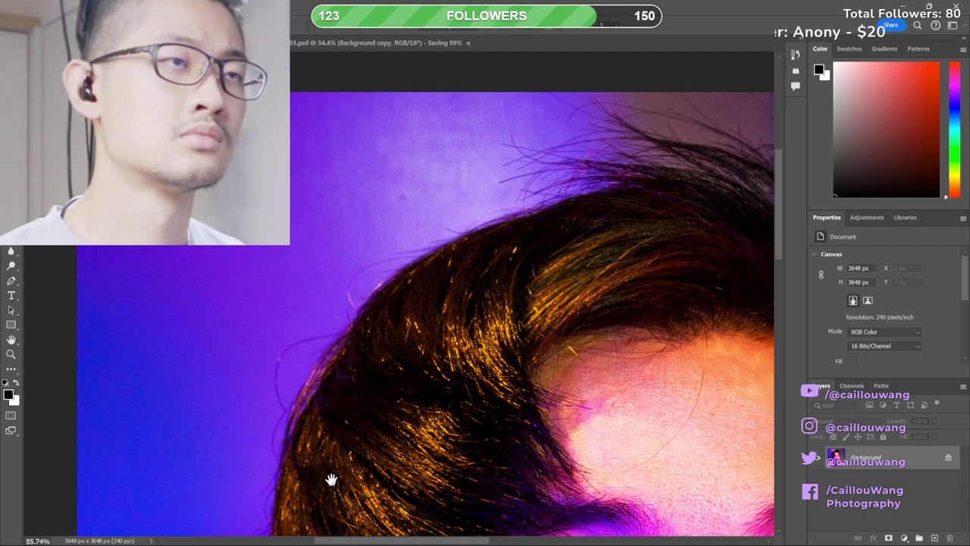
scroll(332, 479, up, 2)
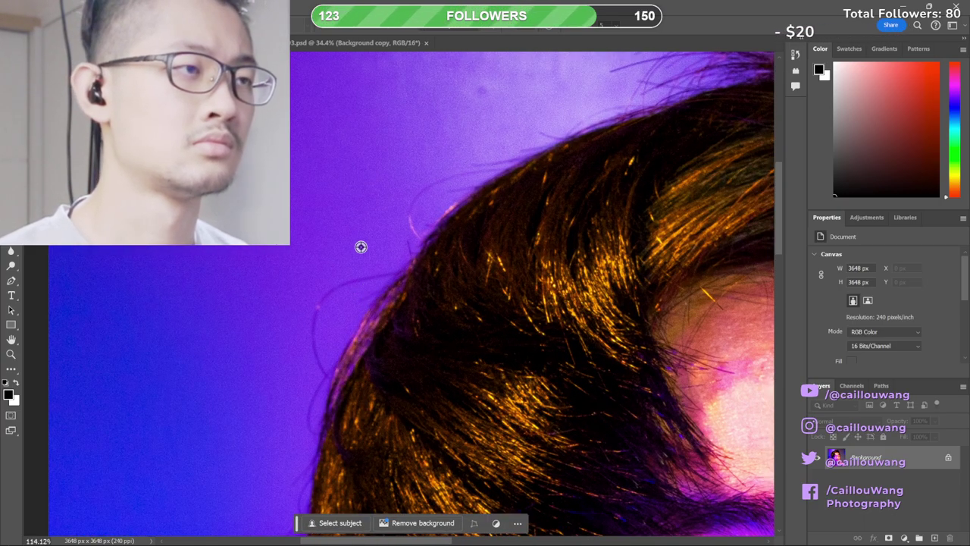
scroll(366, 282, up, 2)
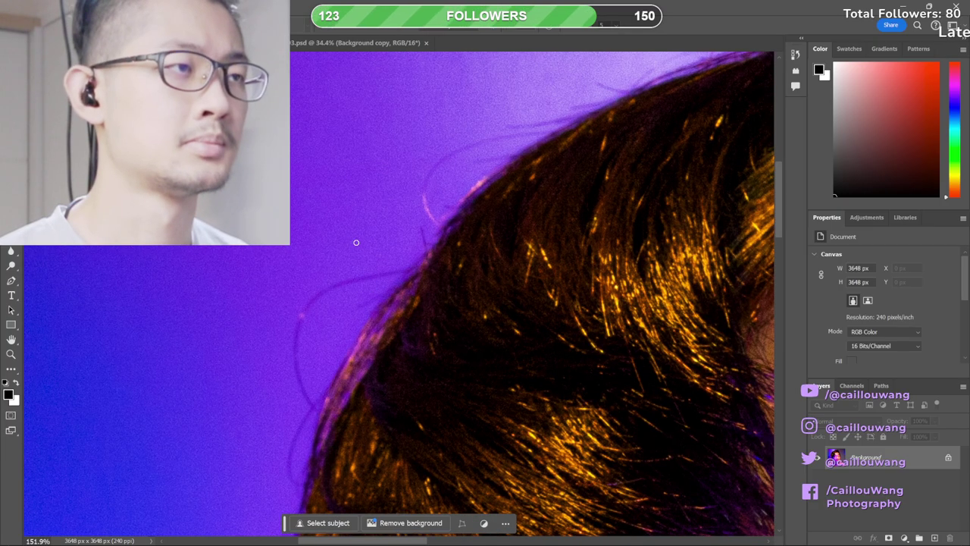
right_click(356, 243)
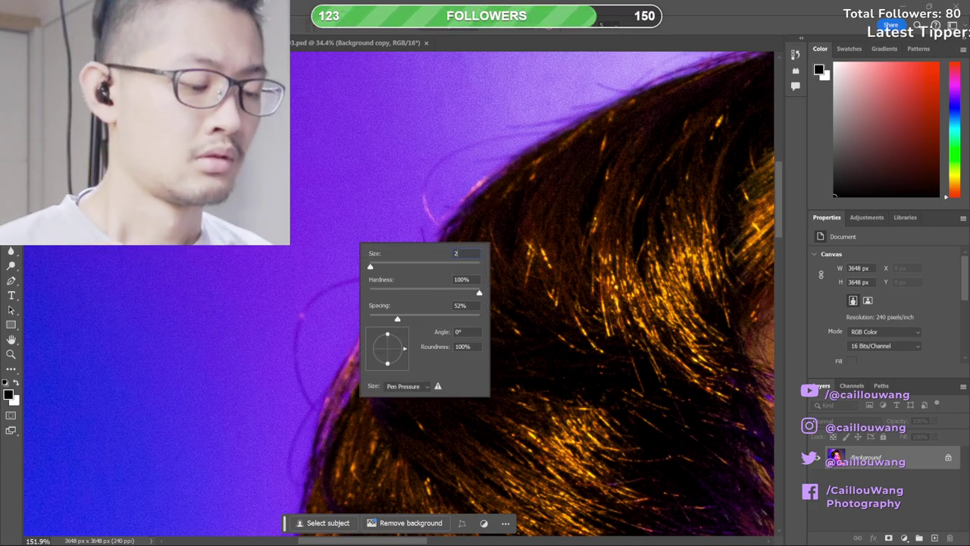
key(Return)
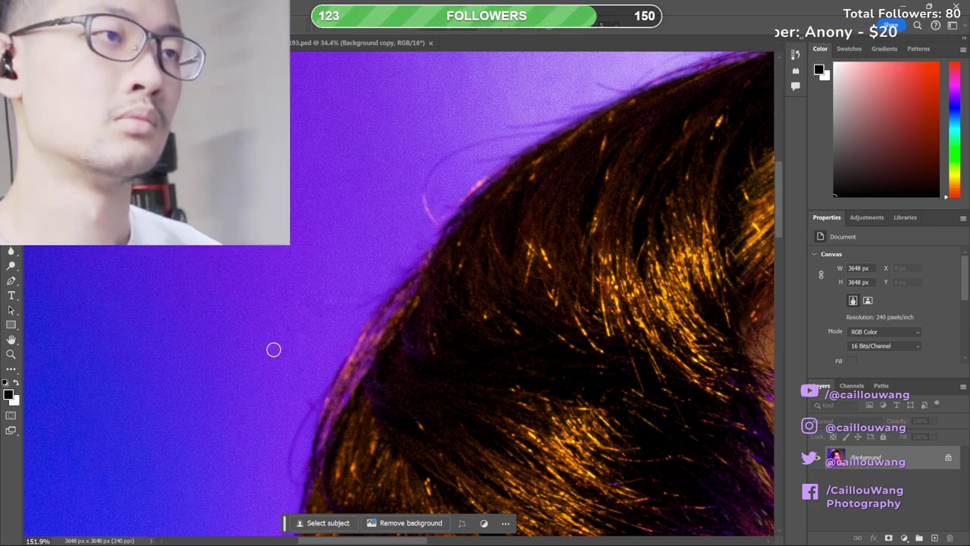
- Heal the fine flyaway hairs beside the left hairline with sampled background, and undo the last stroke
drag(303, 421, 347, 293)
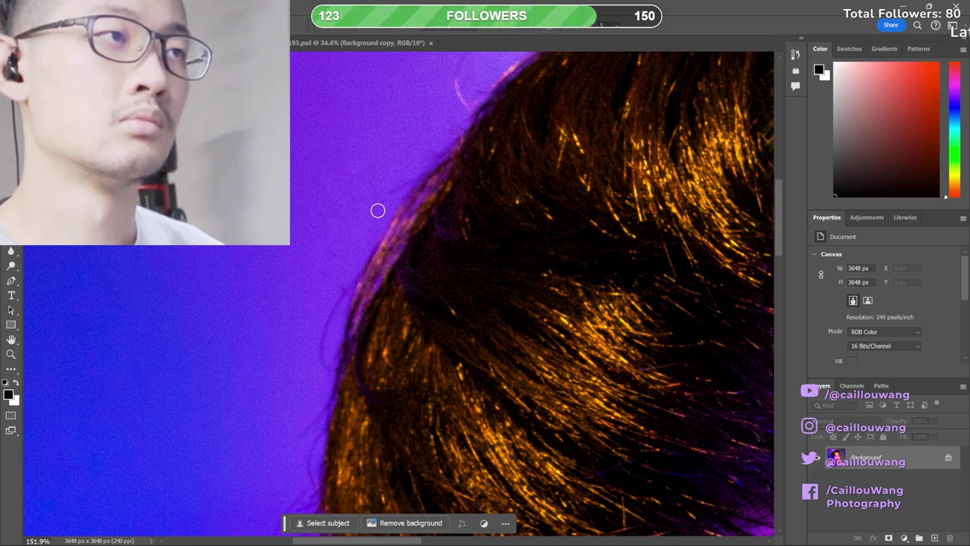
scroll(390, 250, down, 2)
scroll(389, 249, down, 1)
scroll(414, 265, up, 3)
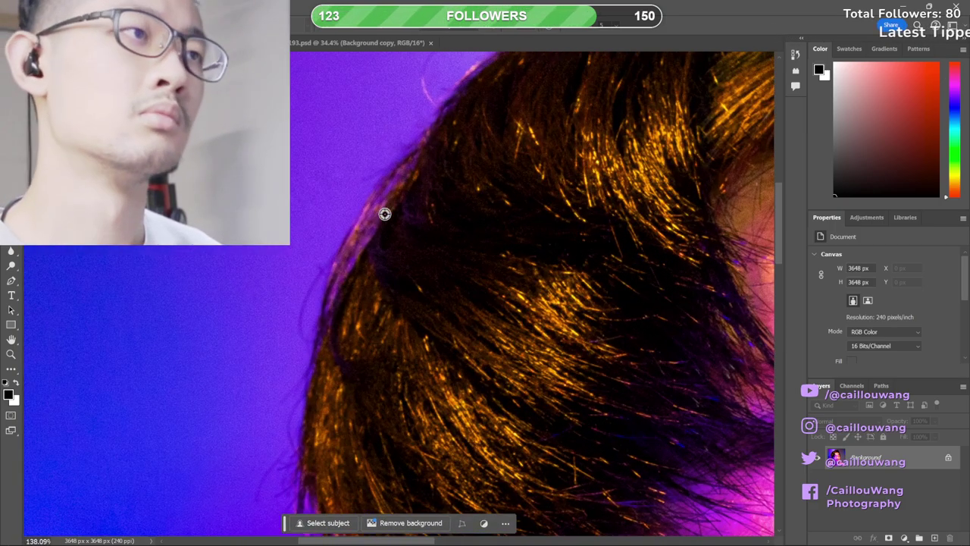
scroll(390, 229, up, 2)
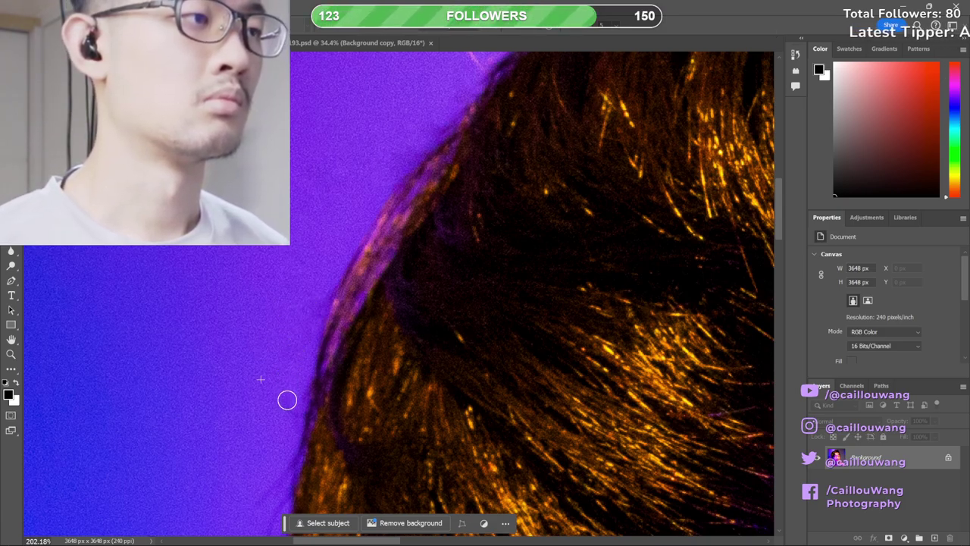
key(ctrl+z)
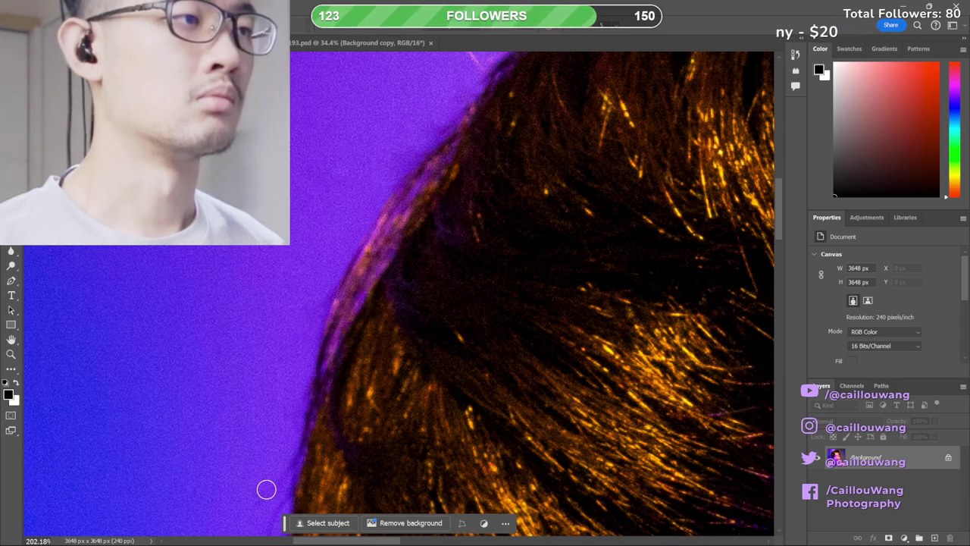
- Heal the stray hairs along the lower left side of the hair using clean background samples
drag(334, 392, 387, 225)
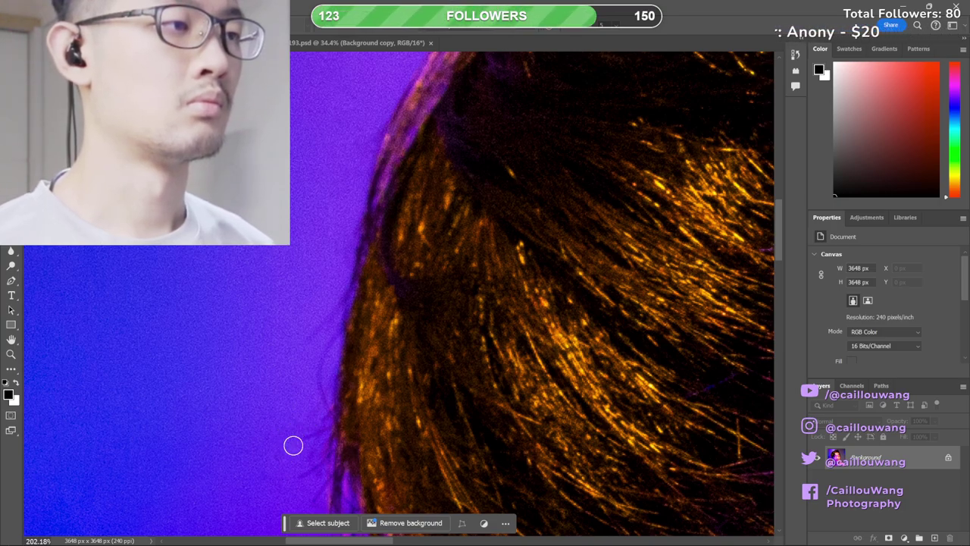
scroll(313, 442, down, 3)
scroll(311, 487, up, 3)
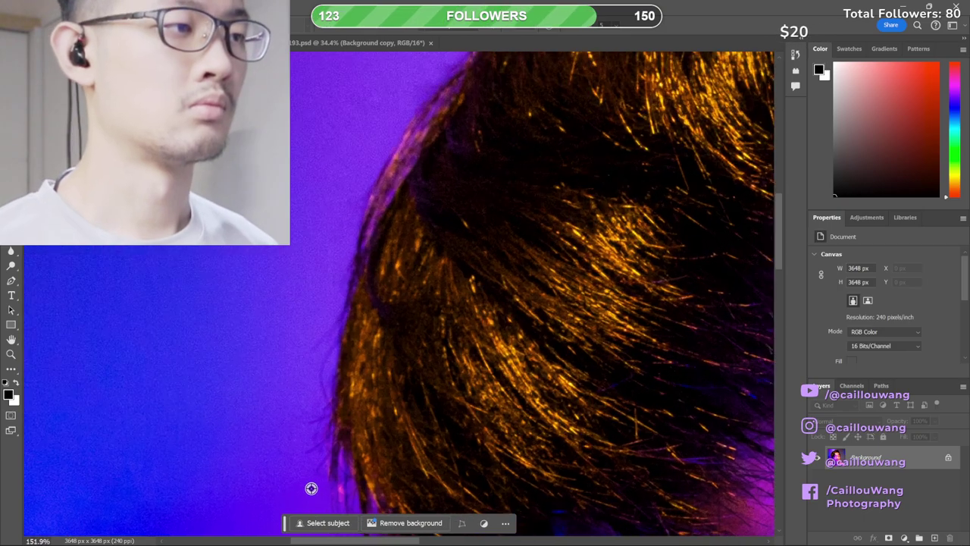
drag(342, 454, 369, 357)
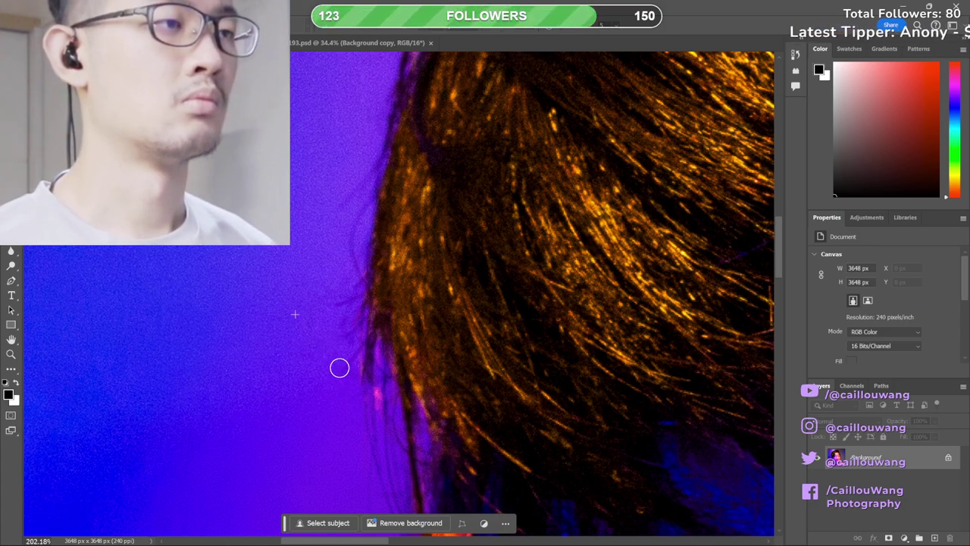
scroll(297, 423, down, 4)
drag(363, 423, 365, 455)
scroll(365, 455, down, 3)
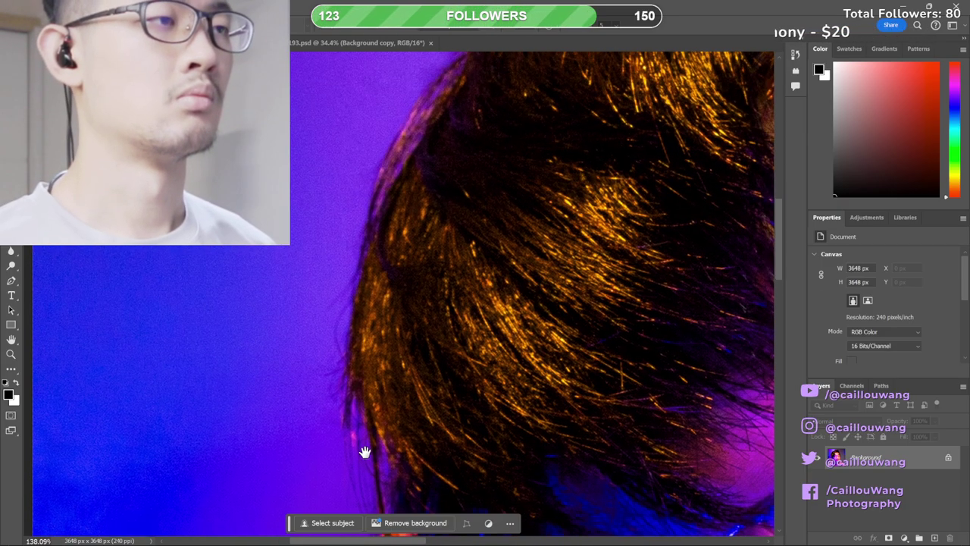
scroll(429, 289, down, 2)
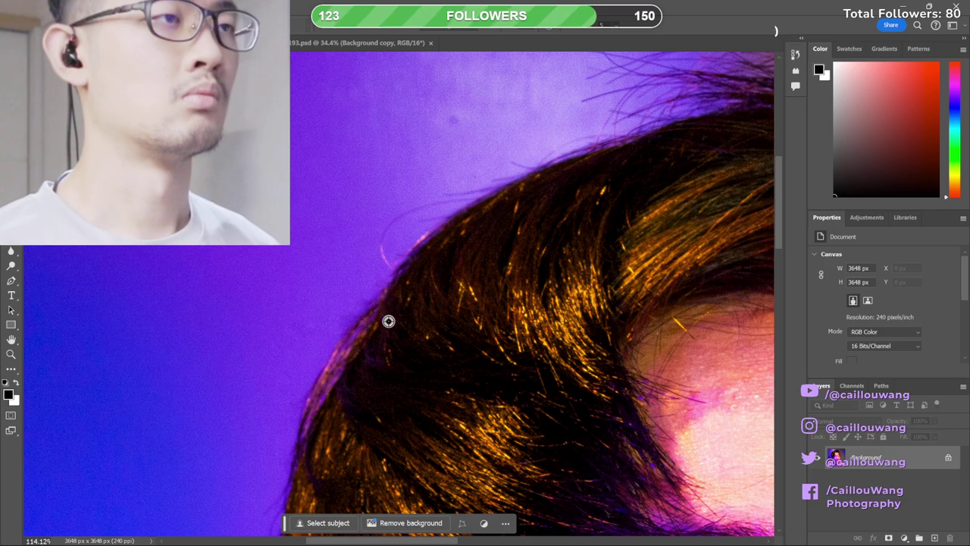
- Heal the curled stray hair and the faint wisps above the upper-left hair outline
scroll(387, 320, down, 3)
scroll(396, 327, up, 2)
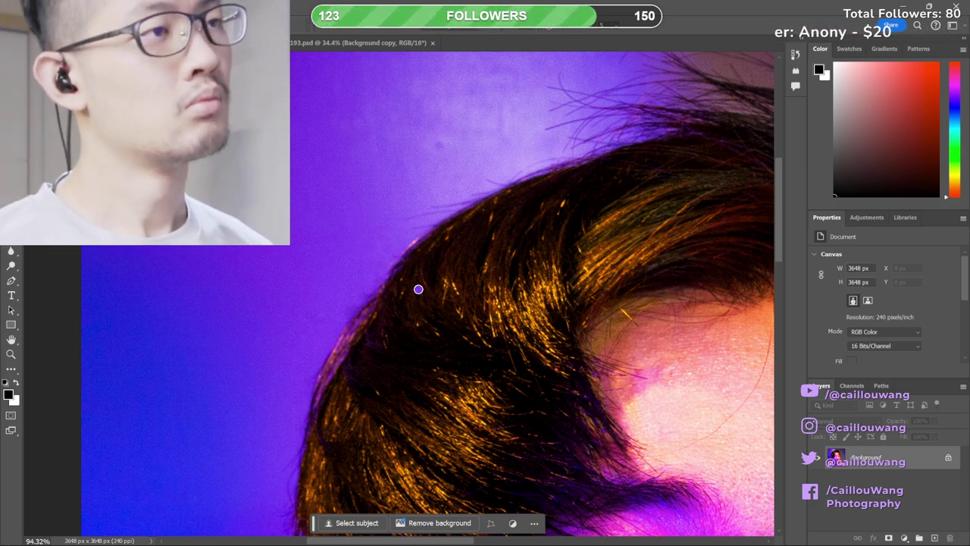
drag(405, 281, 374, 325)
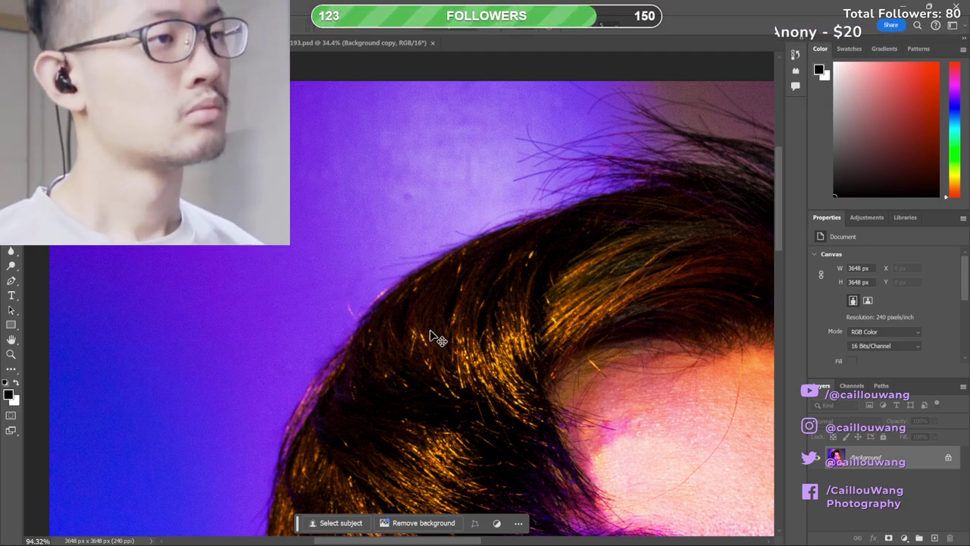
drag(376, 267, 369, 273)
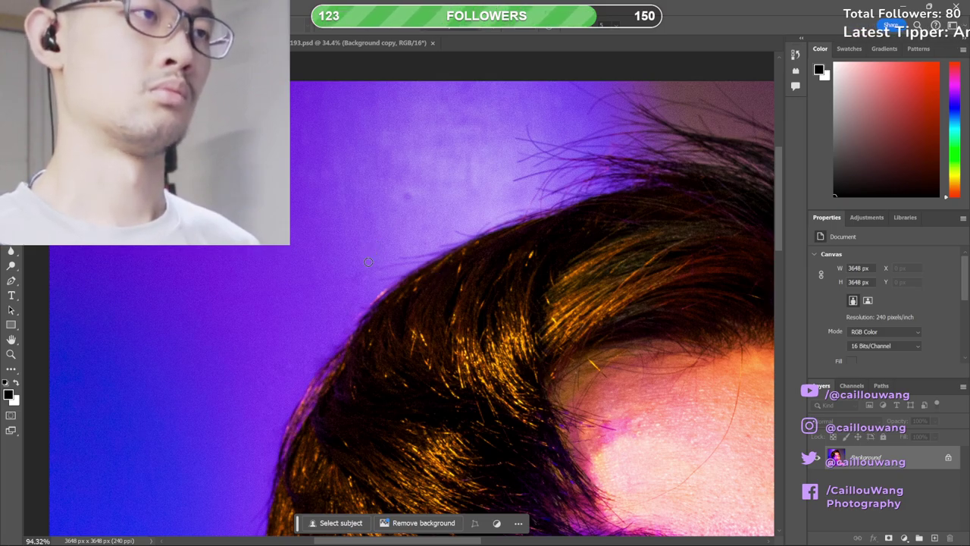
key(v)
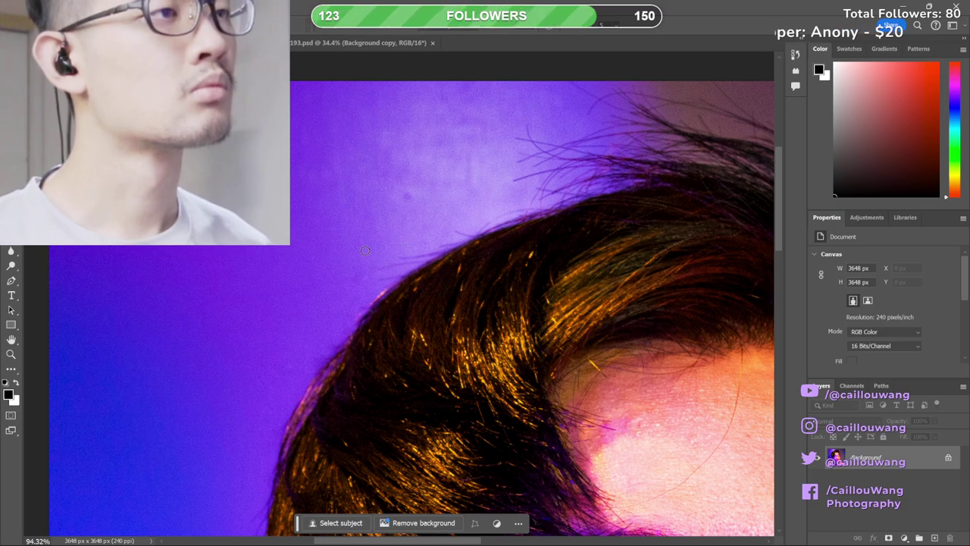
scroll(375, 275, up, 3)
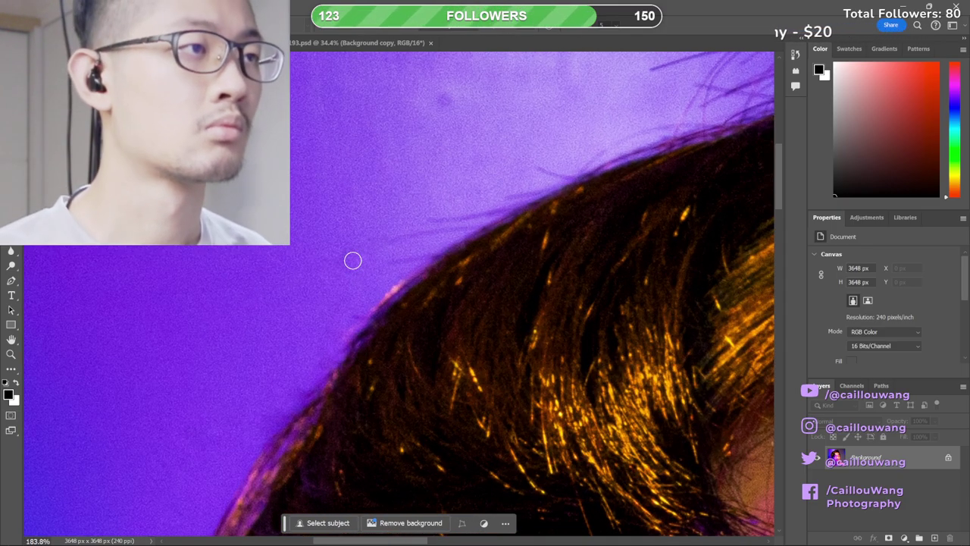
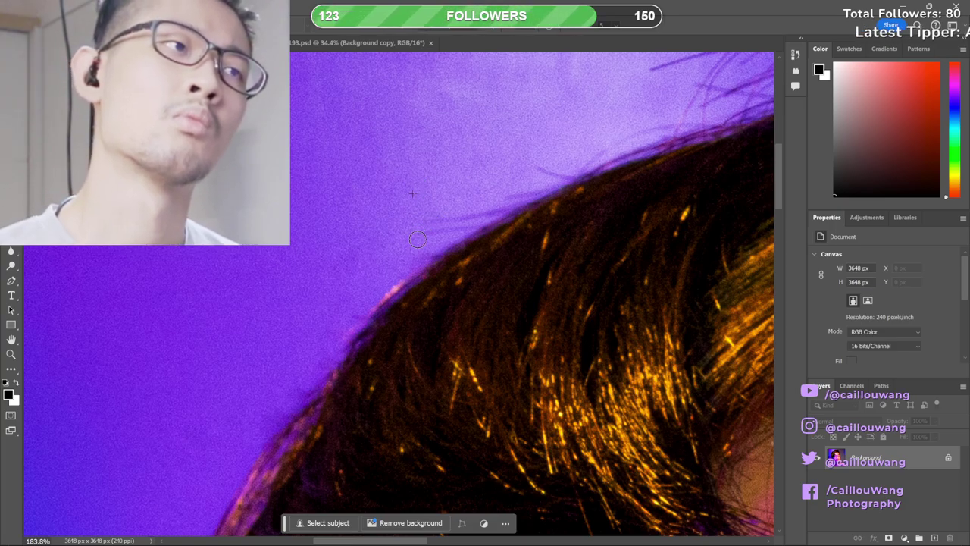
- Review the whole portrait and heal the small mole on the orange-lit shoulder beside the necklace
scroll(368, 230, down, 4)
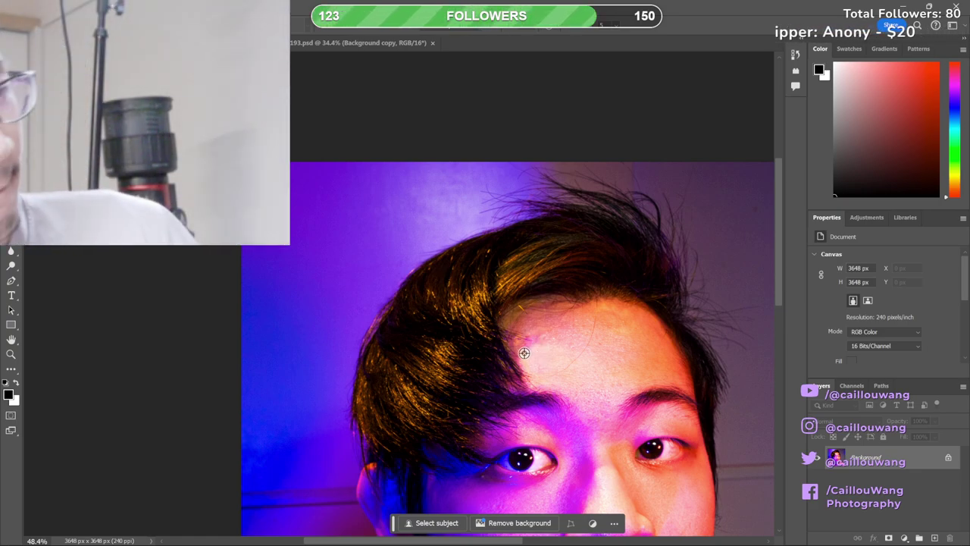
scroll(524, 353, down, 2)
drag(503, 369, 453, 253)
scroll(438, 279, down, 8)
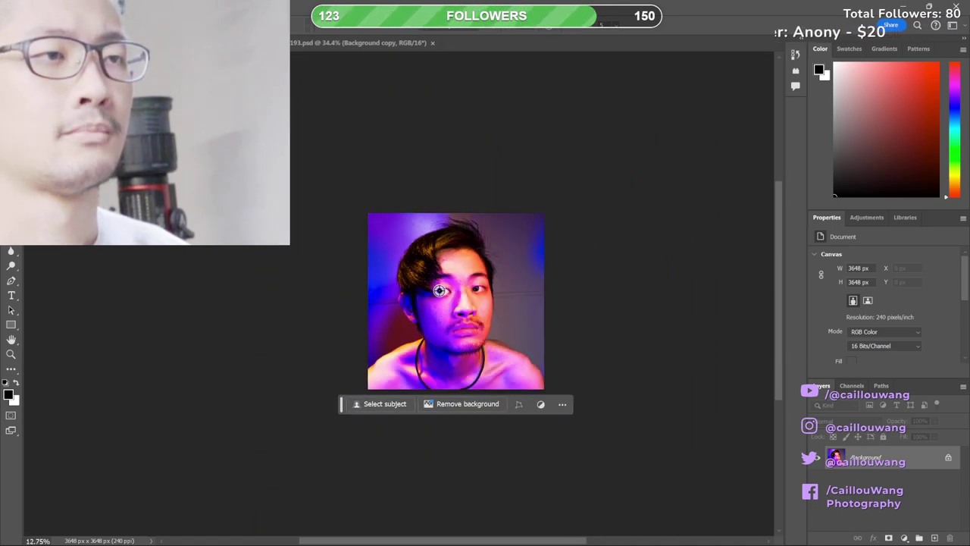
scroll(440, 290, down, 2)
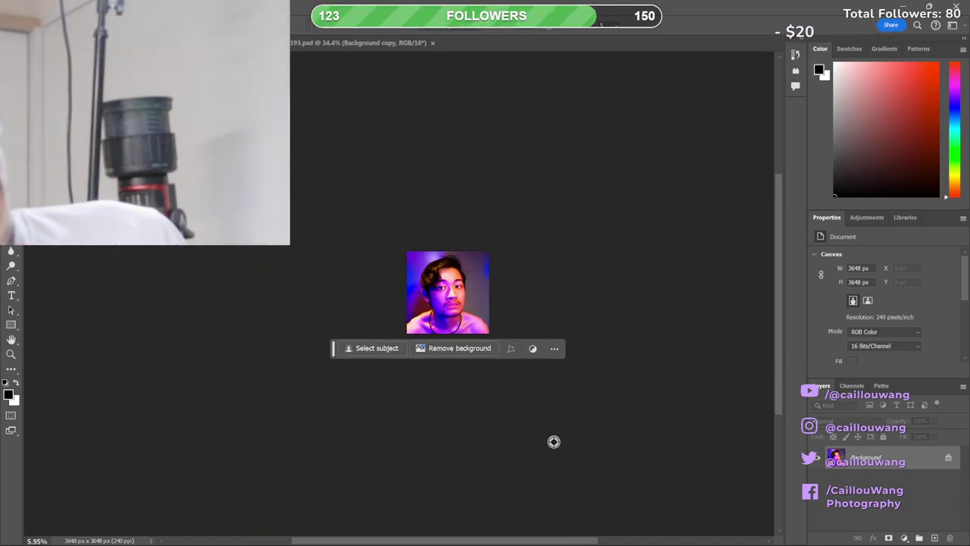
scroll(546, 435, up, 6)
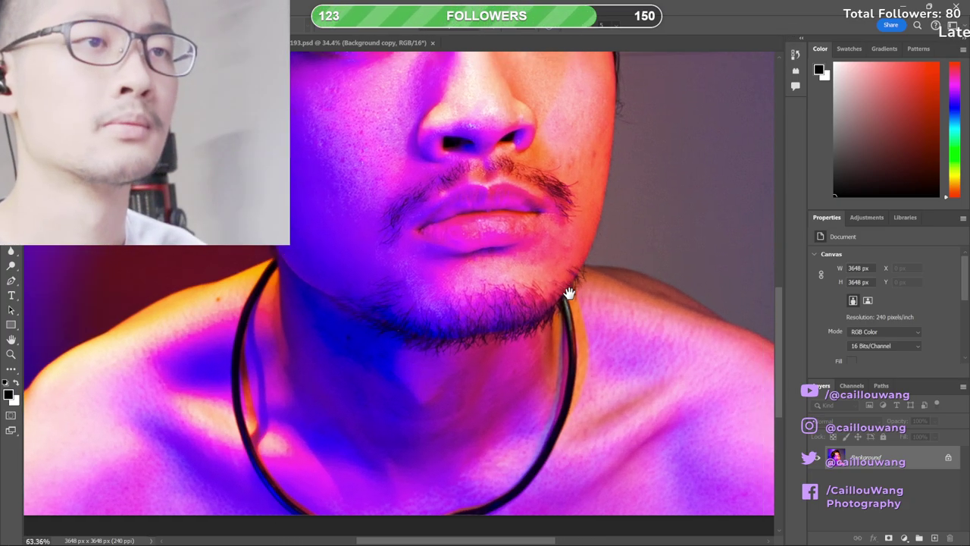
mouse_move(569, 293)
mouse_down()
mouse_move(468, 369)
mouse_move(556, 310)
mouse_move(718, 296)
mouse_up()
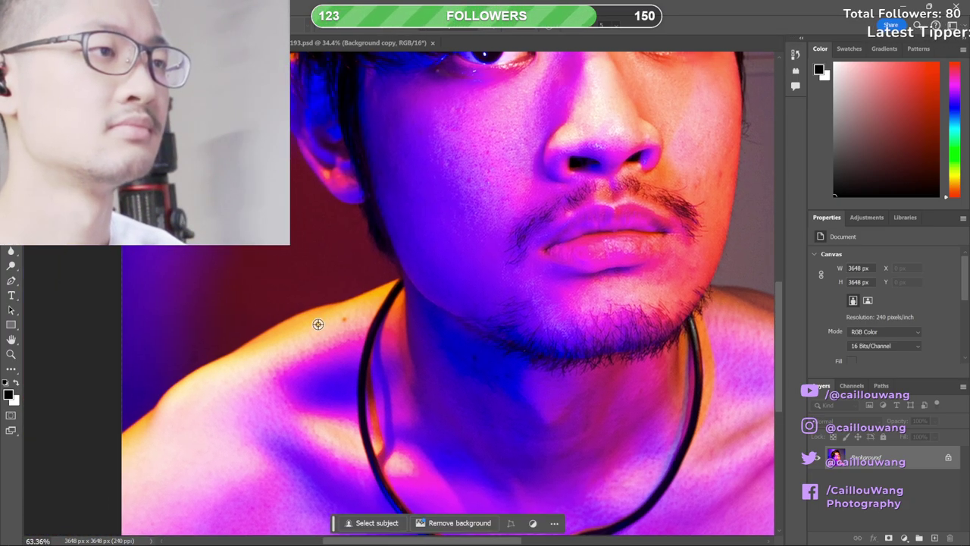
scroll(319, 324, up, 4)
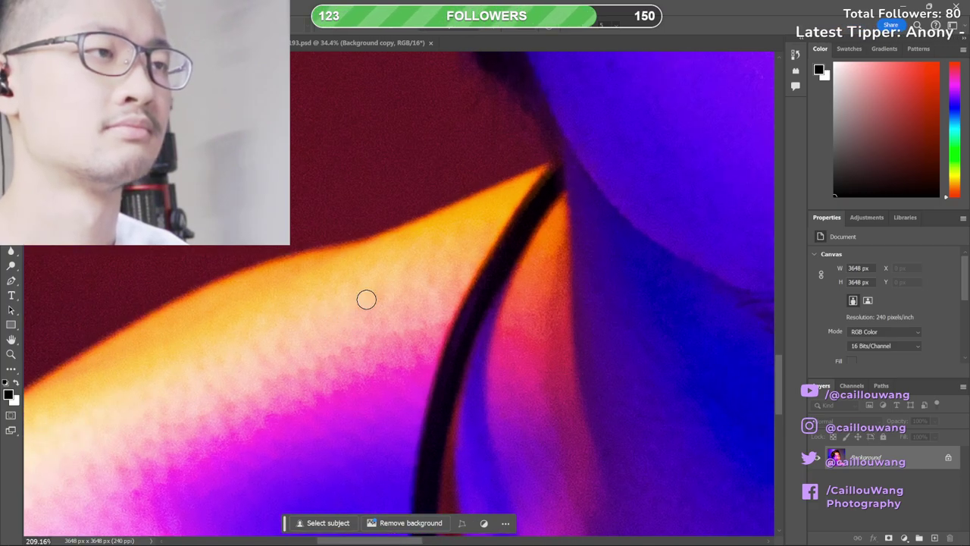
- Examine the neck, jaw, beard and cheeks closely for remaining blemishes
scroll(488, 412, down, 3)
drag(574, 419, 480, 320)
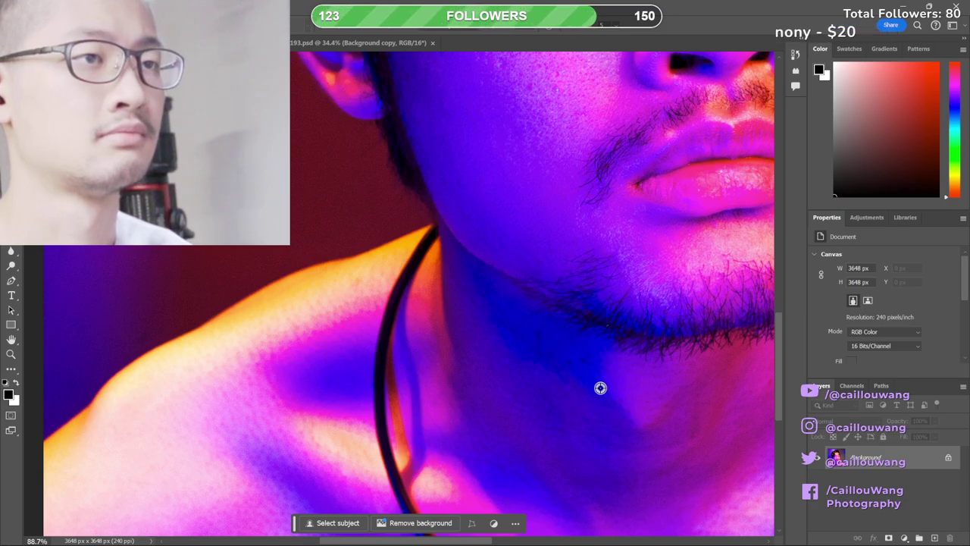
scroll(600, 388, up, 2)
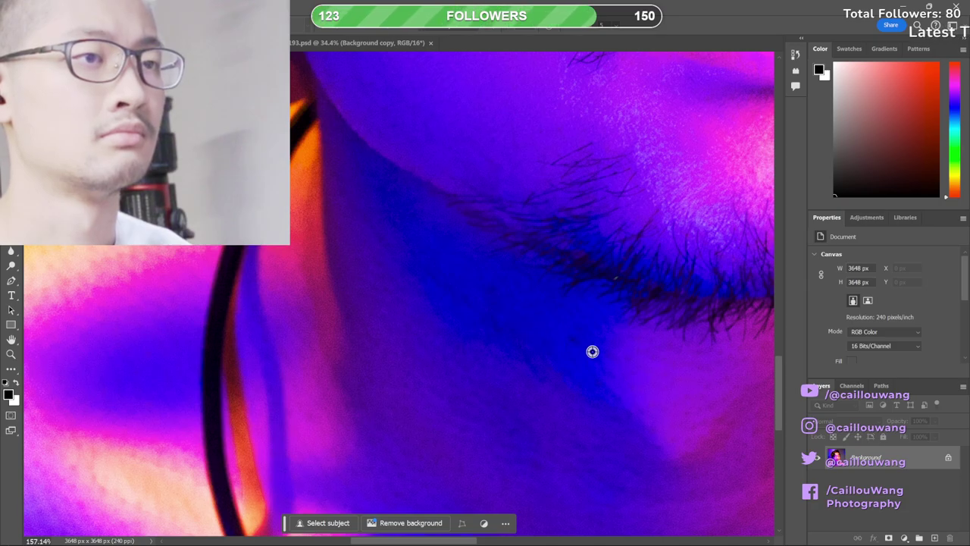
scroll(652, 428, down, 2)
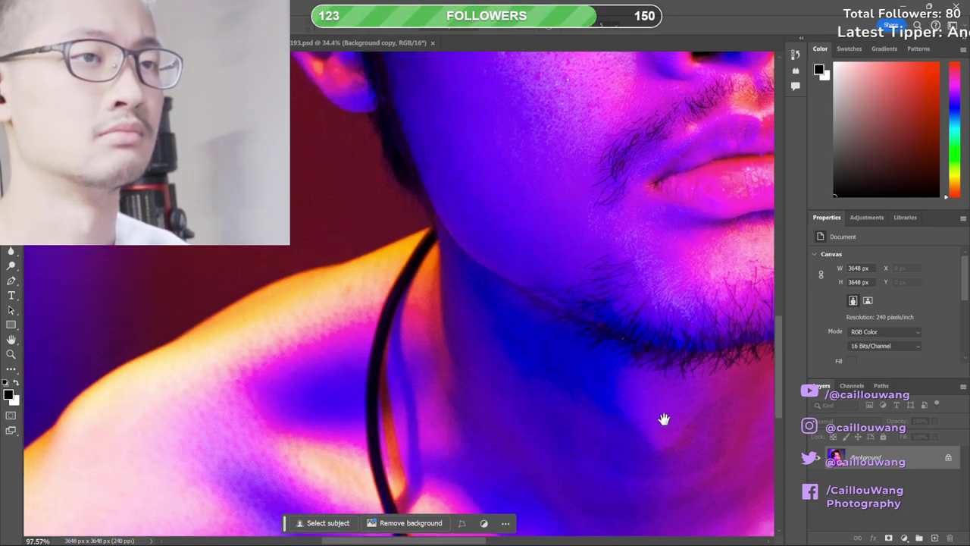
drag(664, 419, 568, 419)
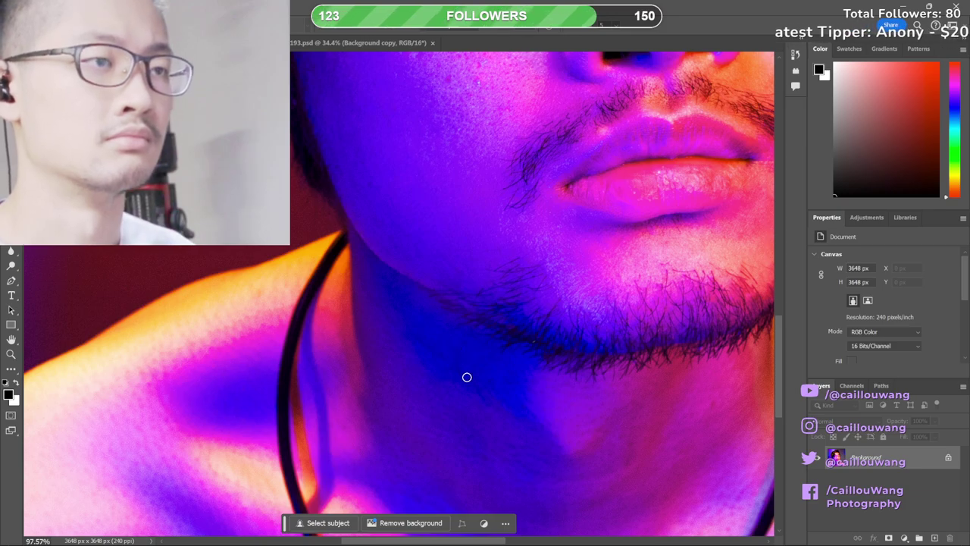
scroll(571, 424, down, 1)
drag(629, 433, 472, 401)
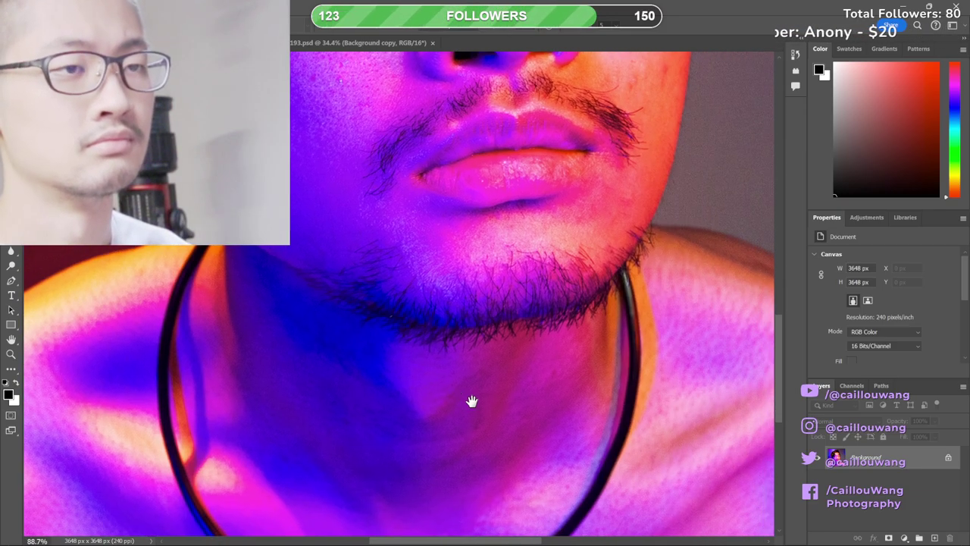
drag(559, 412, 519, 529)
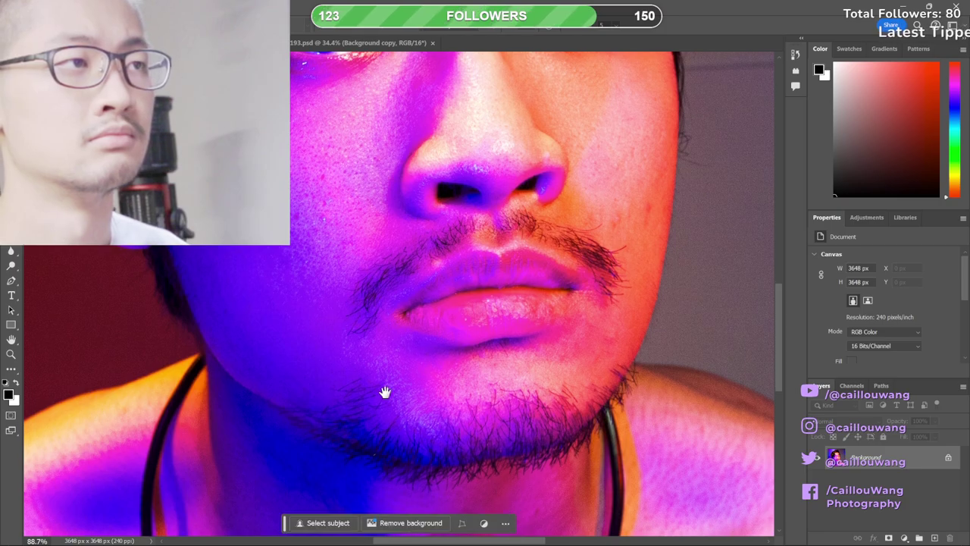
mouse_move(353, 353)
mouse_down()
mouse_move(417, 407)
mouse_move(384, 448)
mouse_move(344, 454)
mouse_move(413, 462)
mouse_up()
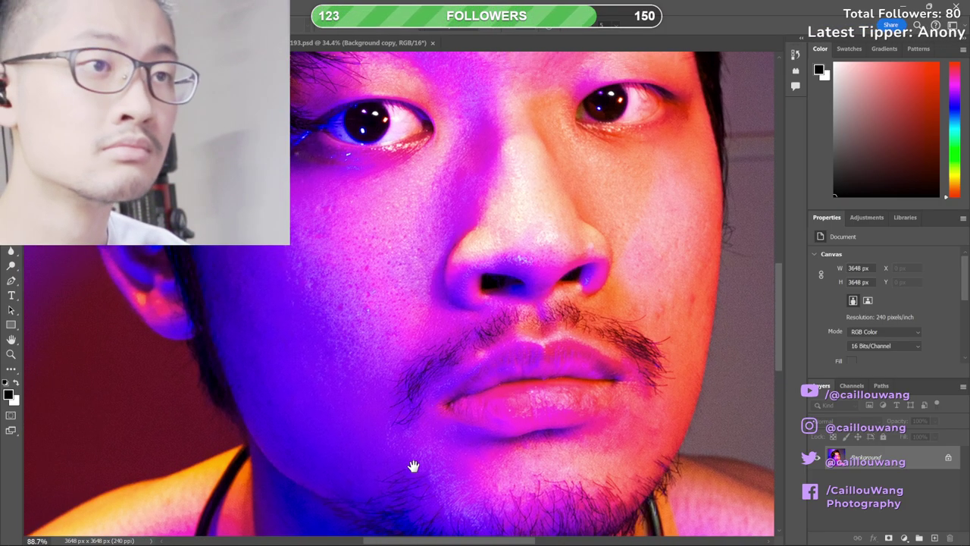
- Examine the purple-lit cheek, the nose and the skin above the moustache closely for remaining blemishes
scroll(386, 409, up, 3)
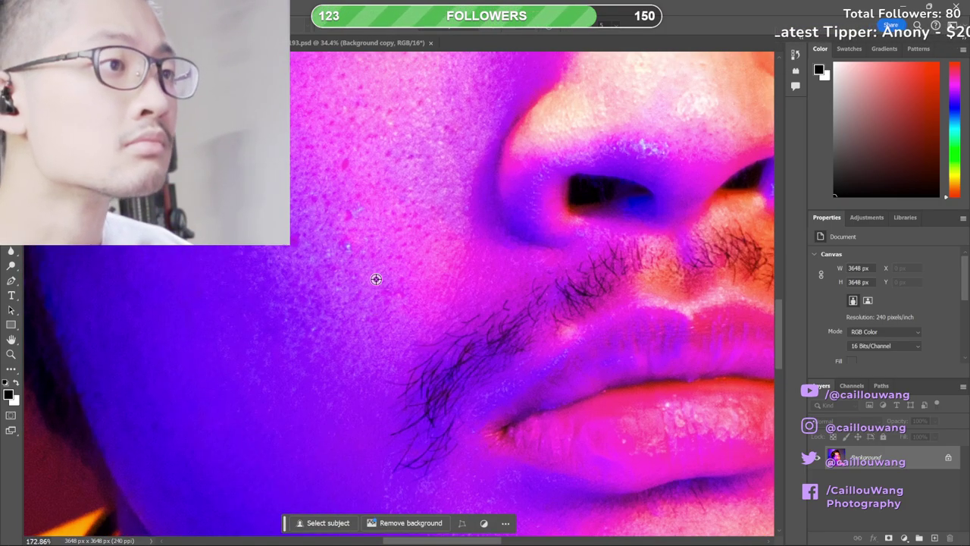
right_click(318, 228)
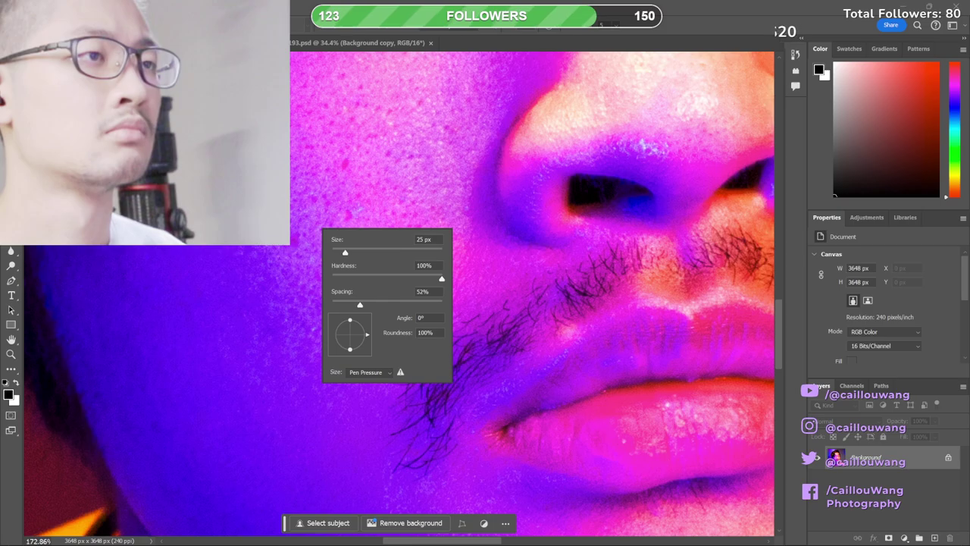
key(Return)
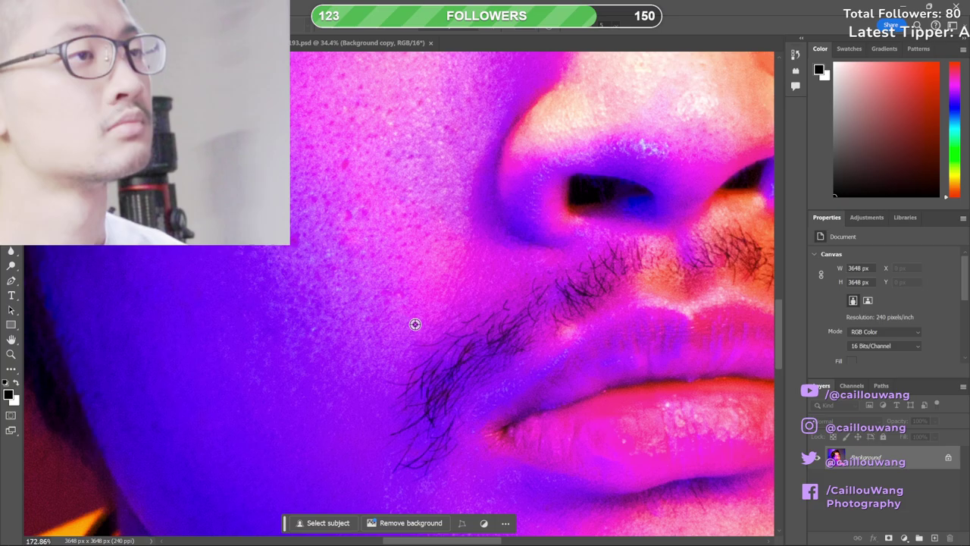
scroll(414, 323, down, 5)
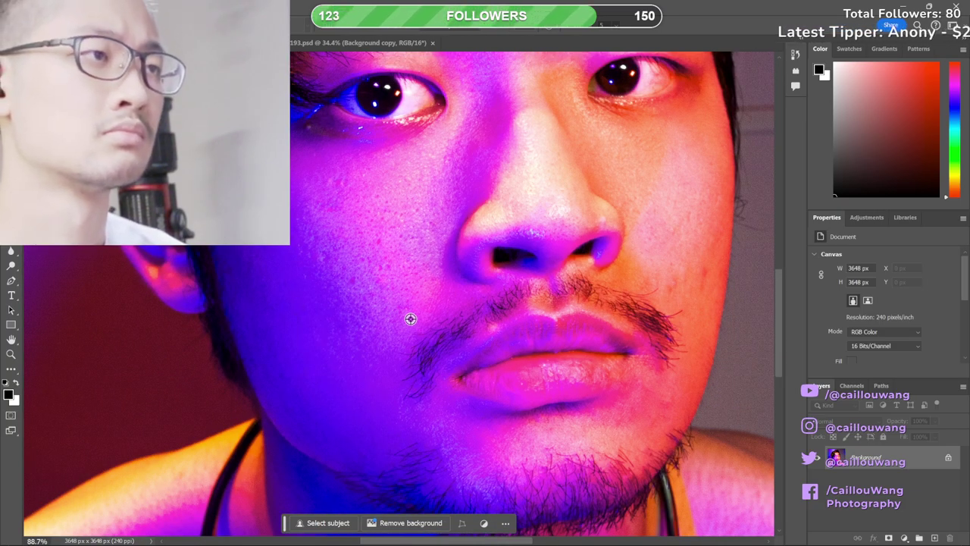
scroll(308, 234, up, 5)
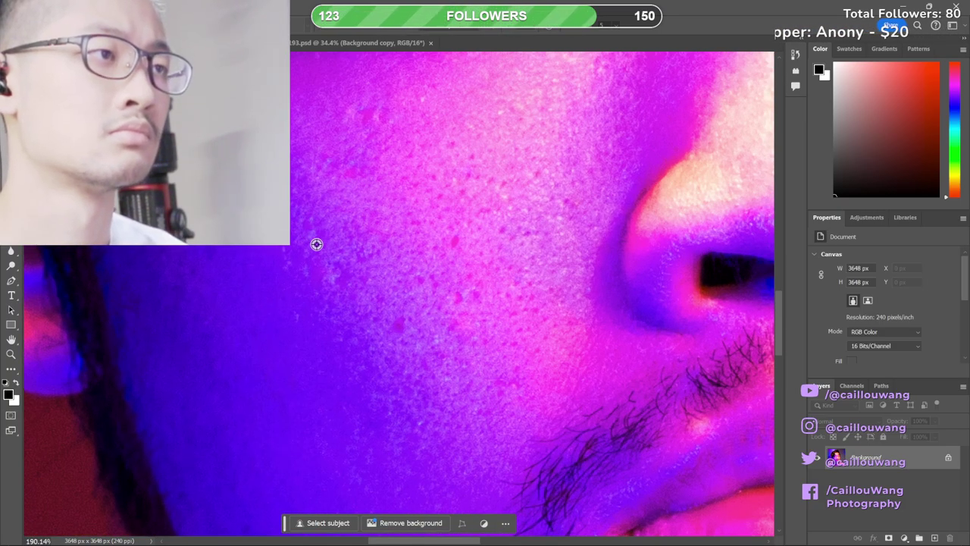
scroll(468, 397, down, 2)
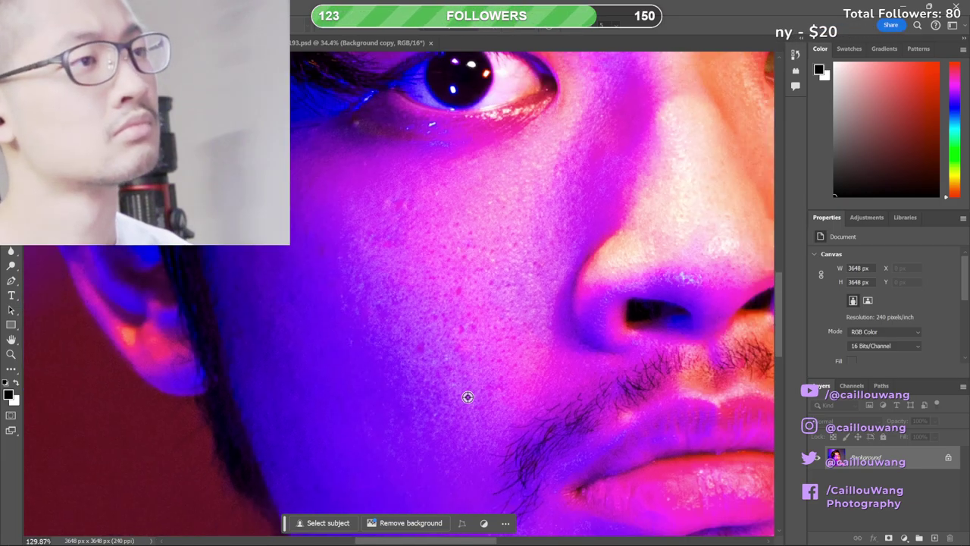
scroll(467, 397, down, 2)
drag(400, 400, 202, 411)
scroll(318, 400, up, 3)
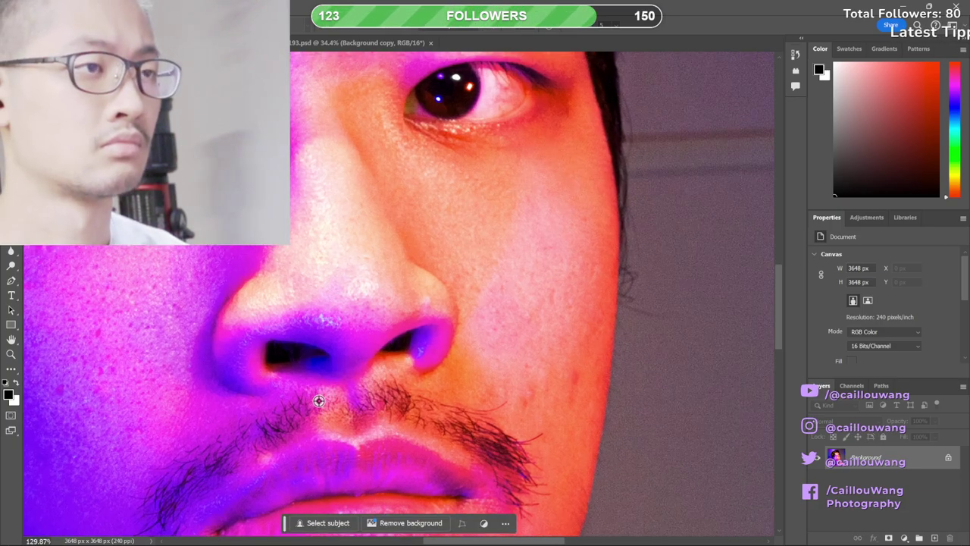
mouse_move(320, 400)
mouse_down()
mouse_move(303, 383)
mouse_move(173, 356)
mouse_up()
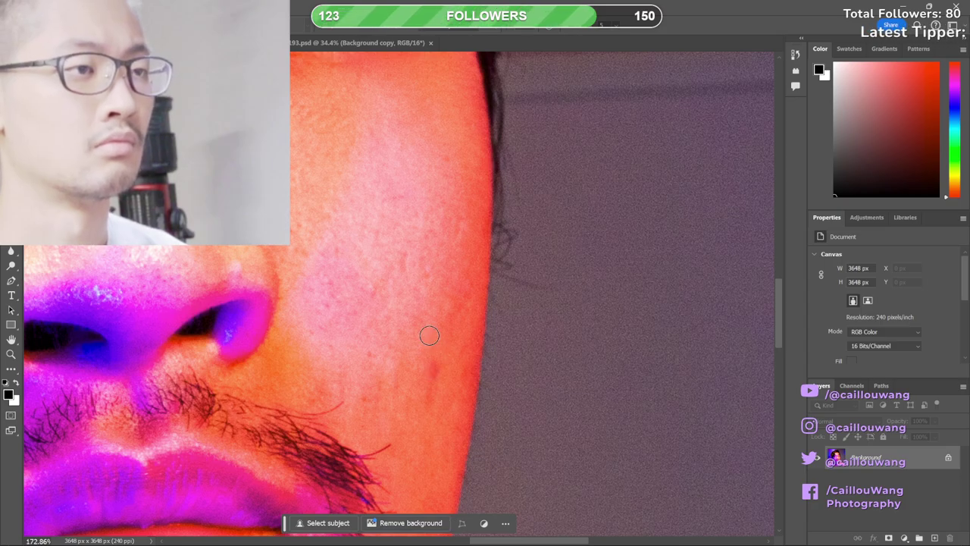
- Examine the orange-lit cheek, lips, beard and purple-lit cheek for blemishes
scroll(460, 461, down, 2)
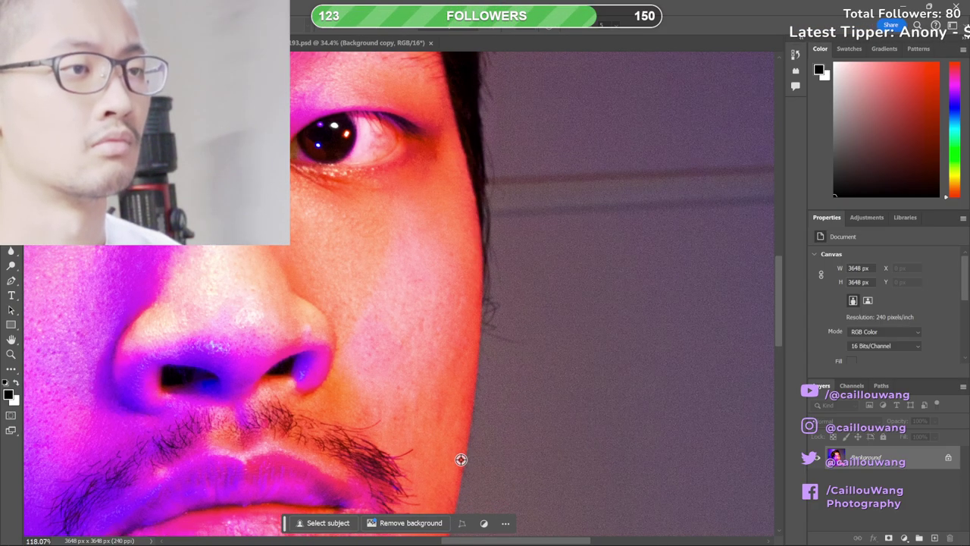
drag(470, 458, 664, 154)
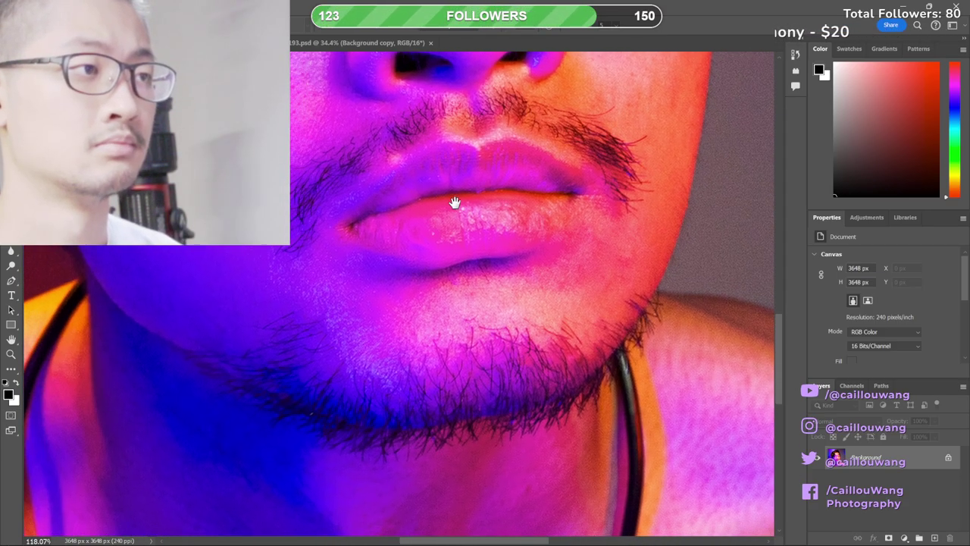
drag(455, 204, 717, 369)
drag(587, 132, 575, 308)
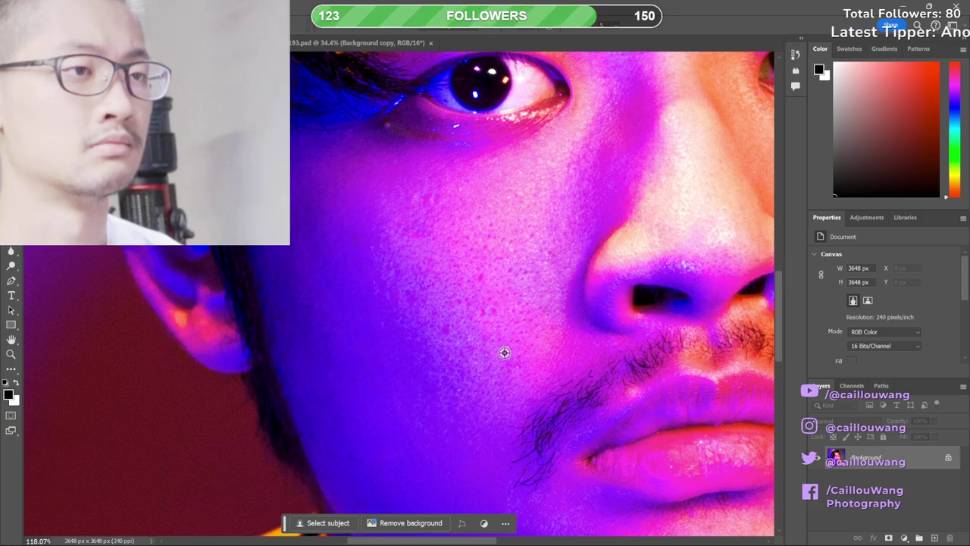
scroll(429, 392, down, 2)
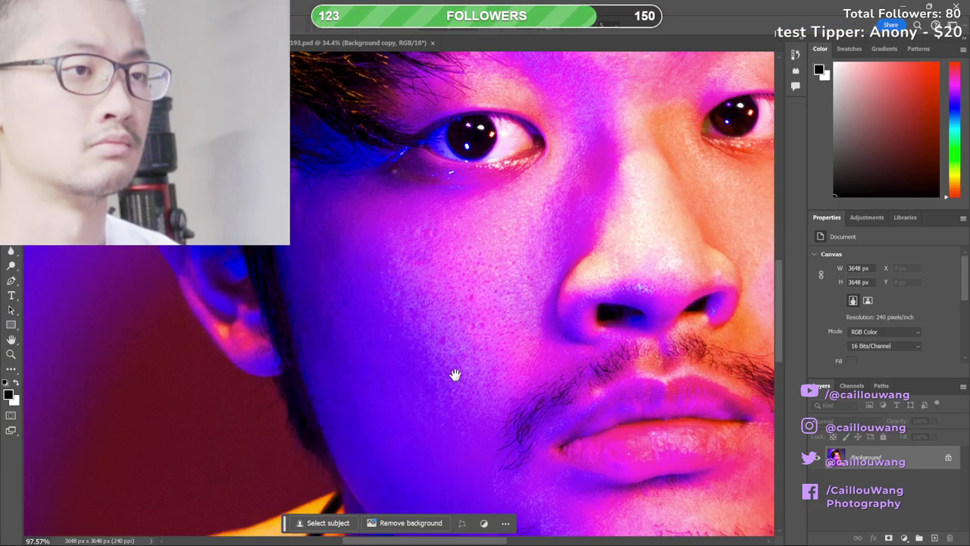
drag(455, 374, 399, 462)
drag(548, 261, 417, 459)
- Examine the eyebrows, forehead and outer hair outline for stray hairs and skin flaws
scroll(363, 320, up, 2)
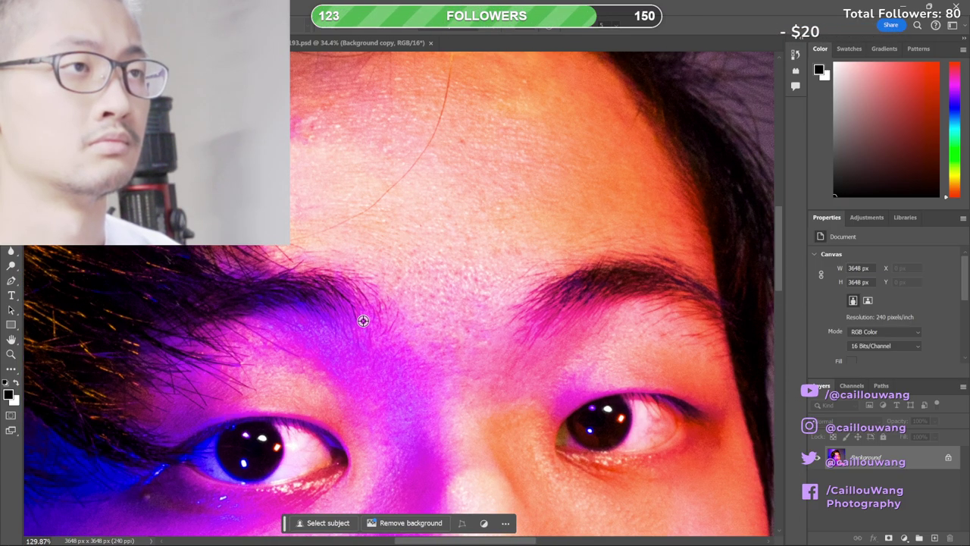
drag(454, 158, 418, 270)
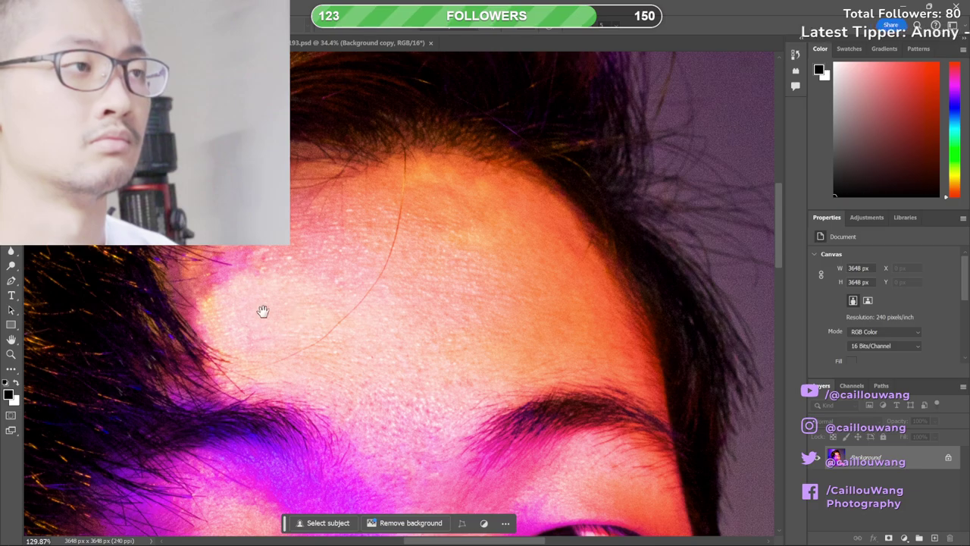
scroll(362, 307, up, 2)
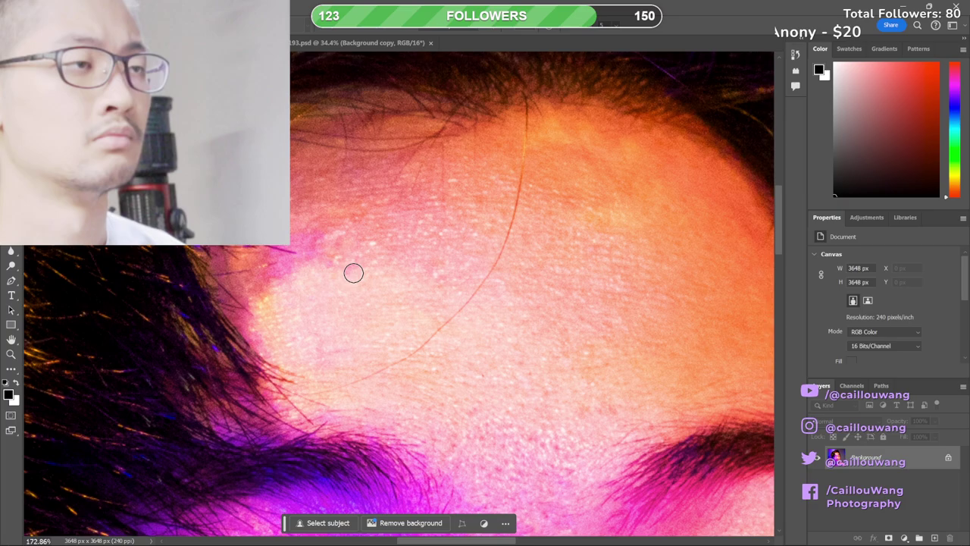
key(v)
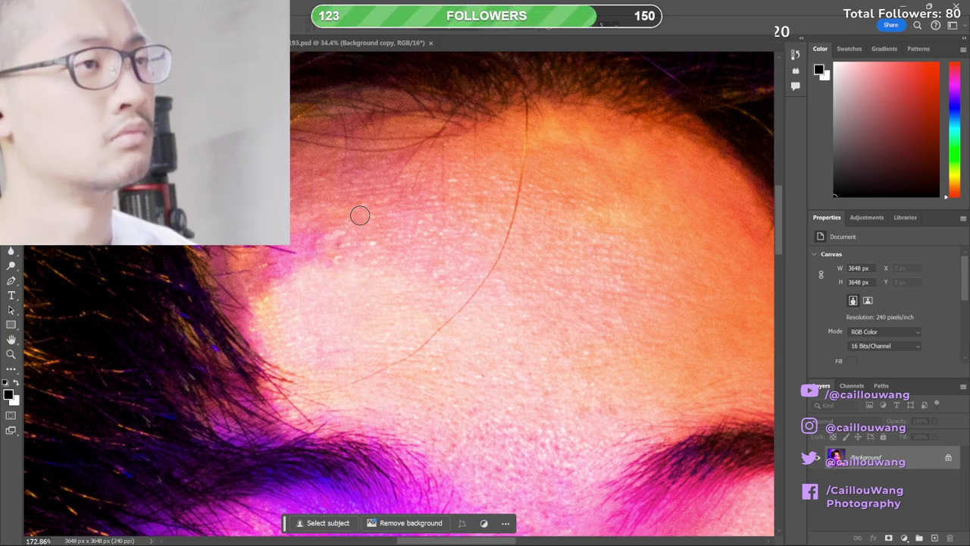
scroll(419, 359, down, 2)
scroll(419, 359, down, 1)
drag(502, 372, 250, 64)
scroll(246, 189, down, 1)
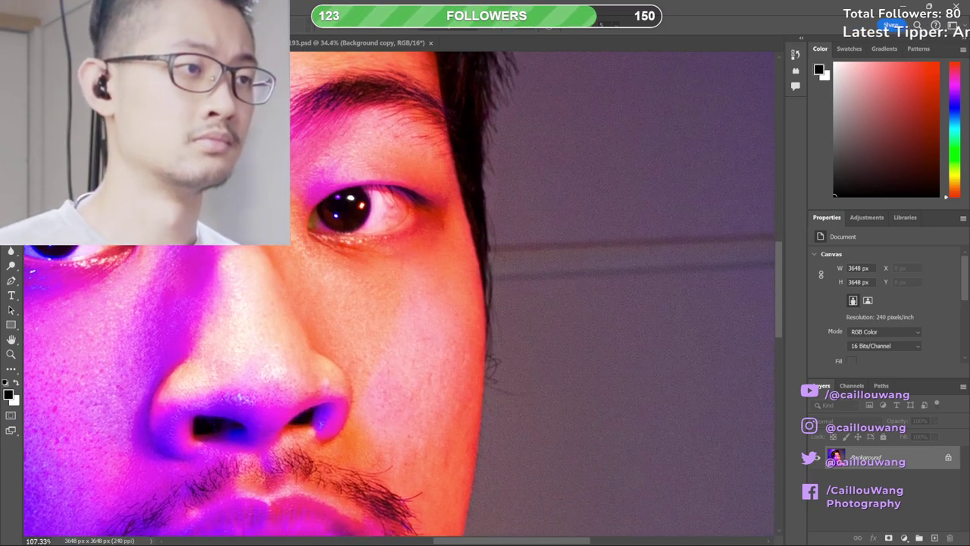
drag(273, 179, 491, 4)
drag(489, 189, 504, 458)
mouse_move(532, 374)
mouse_down()
mouse_move(351, 266)
mouse_move(384, 443)
mouse_move(353, 321)
mouse_move(296, 390)
mouse_up()
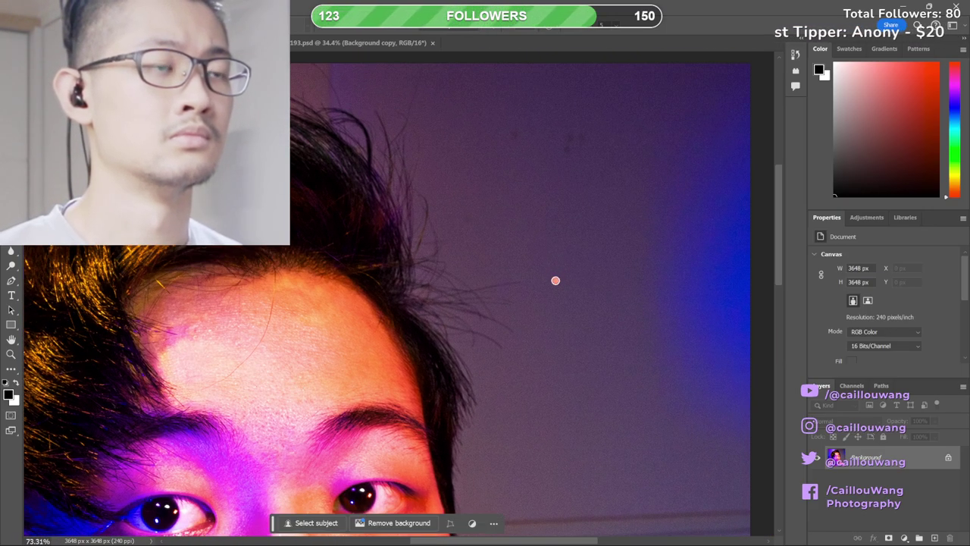
- Review the whole coloured-light portrait and save the file
scroll(533, 256, down, 10)
drag(515, 366, 540, 298)
scroll(521, 363, up, 2)
scroll(525, 364, down, 3)
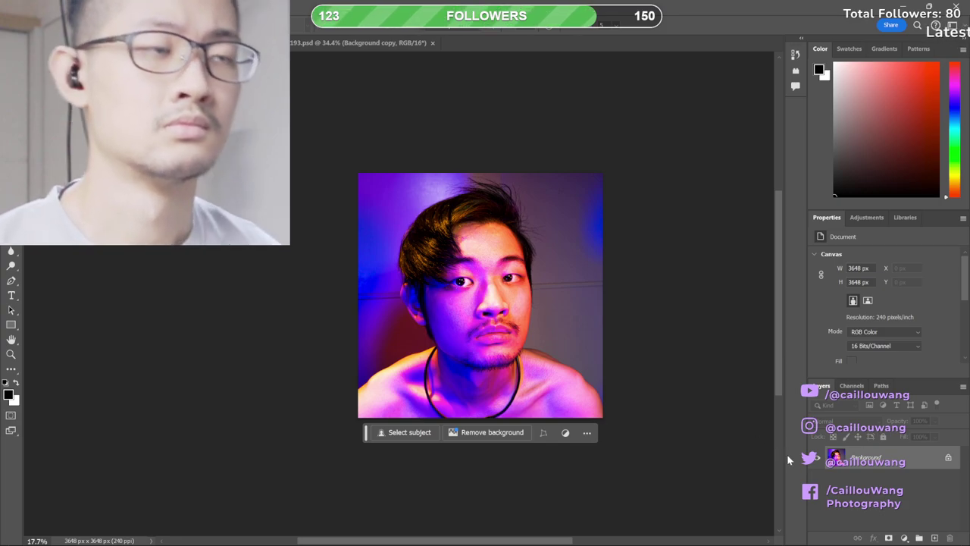
key(ctrl+s)
- Switch to the bright portrait with glasses and inspect the sideburn and cheek skin at up to 400% magnification
key(ctrl+Tab)
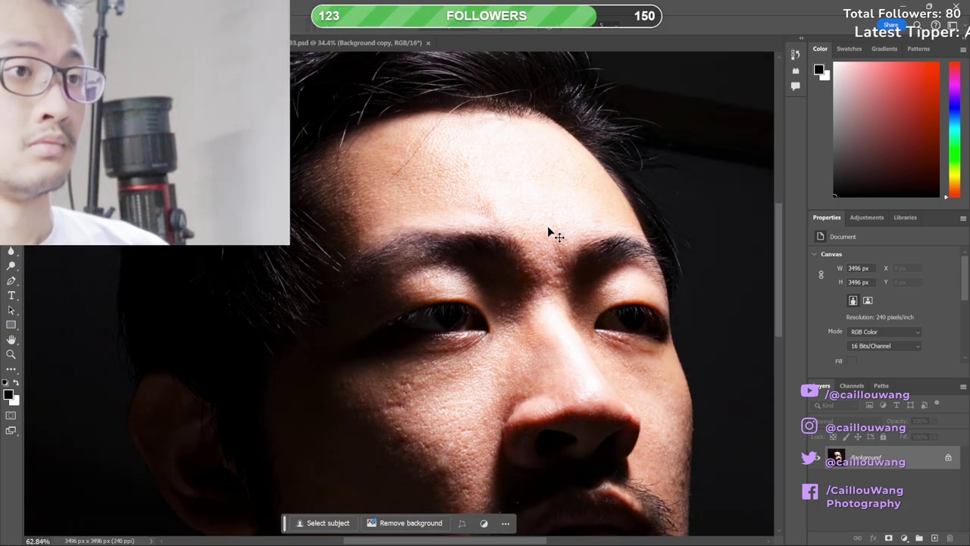
key(ctrl+Tab)
key(z)
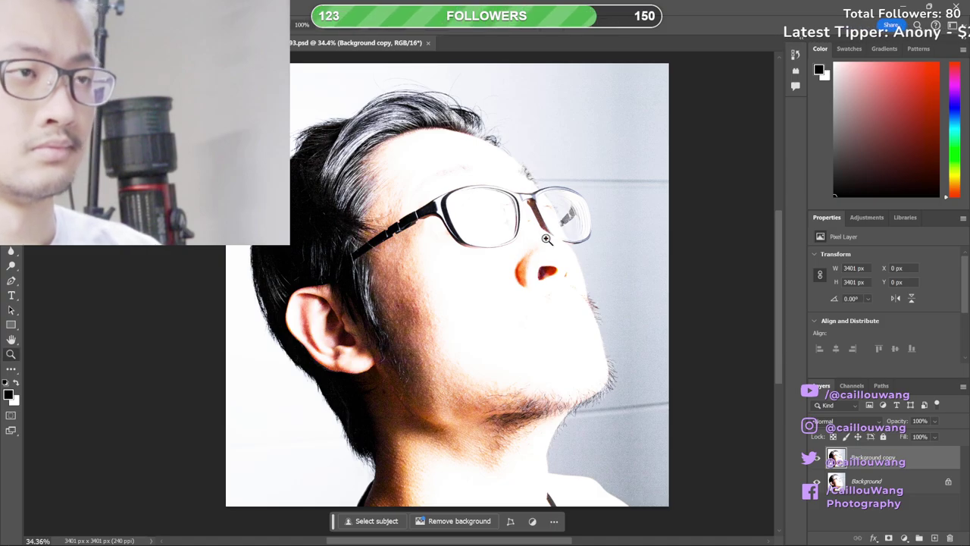
click(546, 238)
click(546, 238)
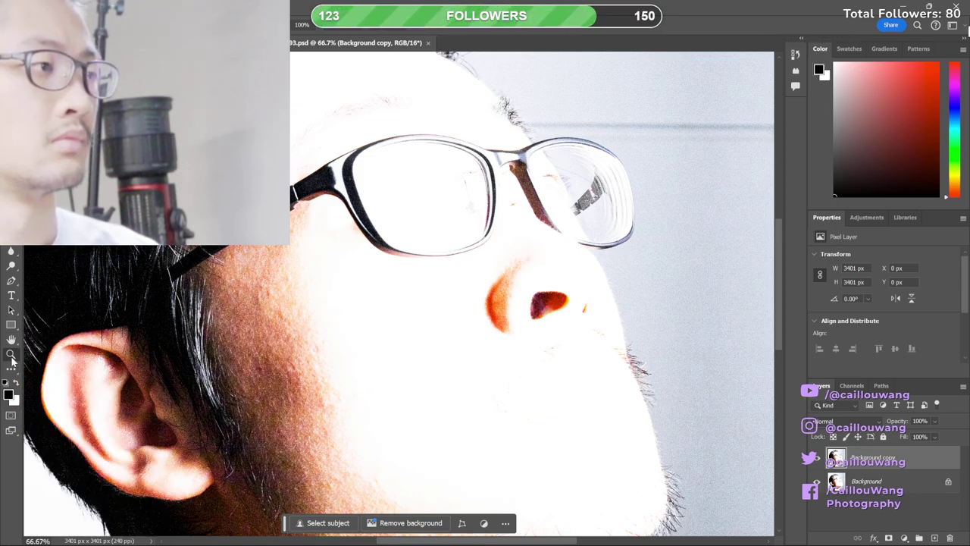
alt+click(100, 368)
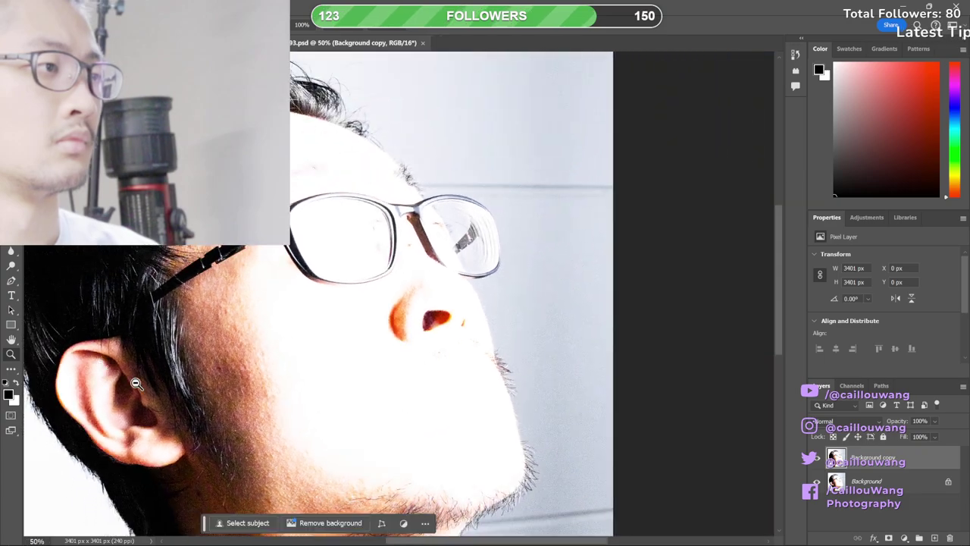
alt+click(136, 383)
click(137, 384)
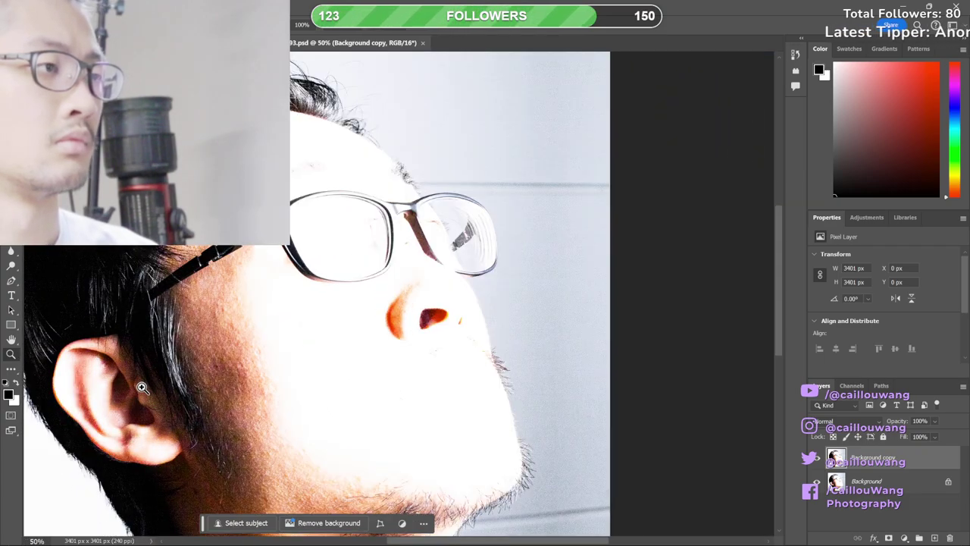
click(149, 390)
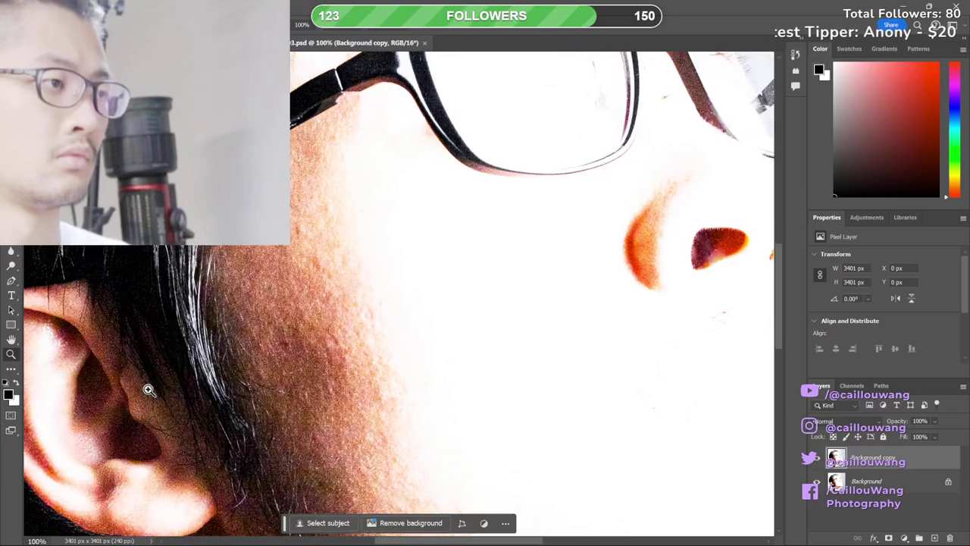
click(149, 390)
click(149, 389)
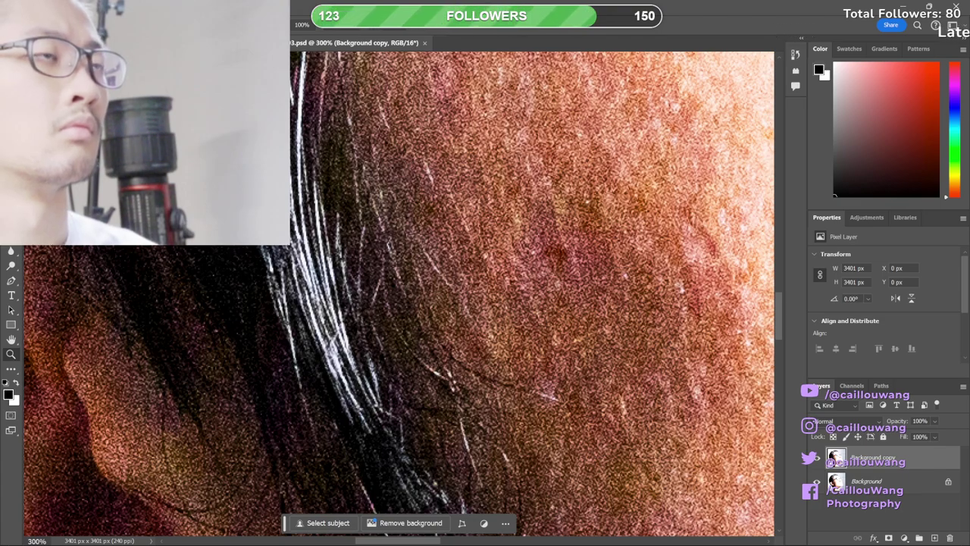
click(228, 289)
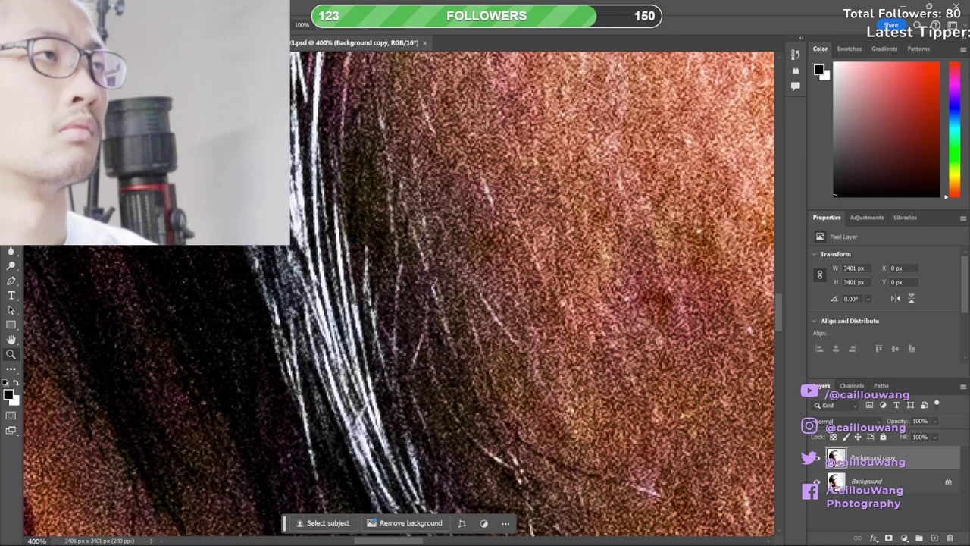
- Fit the glasses portrait and the other open portraits fully on screen
click(379, 27)
click(338, 26)
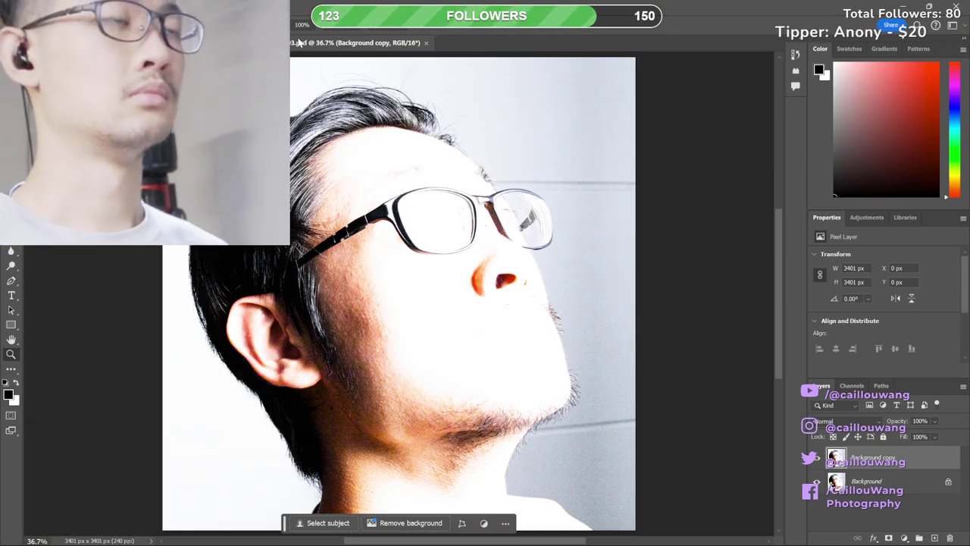
key(ctrl+Tab)
key(ctrl+Tab)
key(ctrl+Tab)
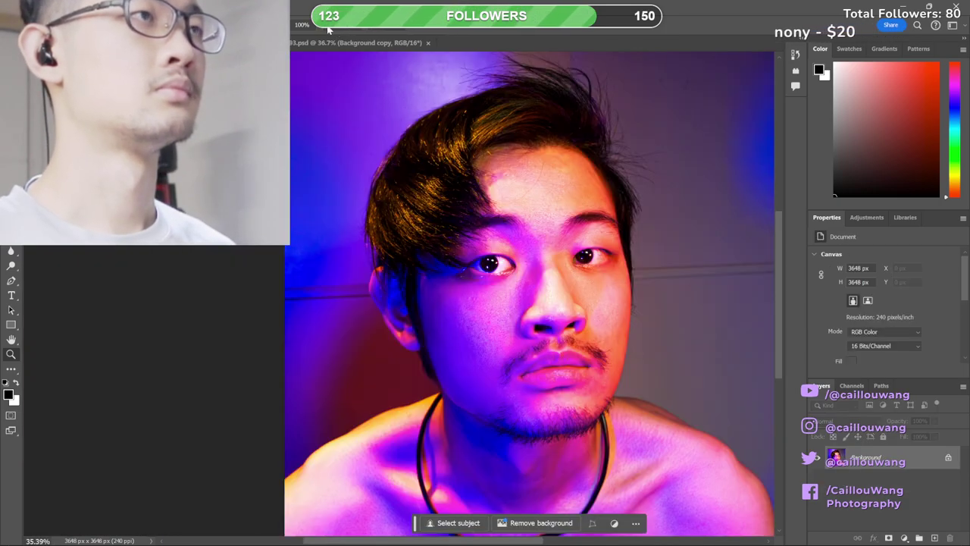
key(ctrl+Tab)
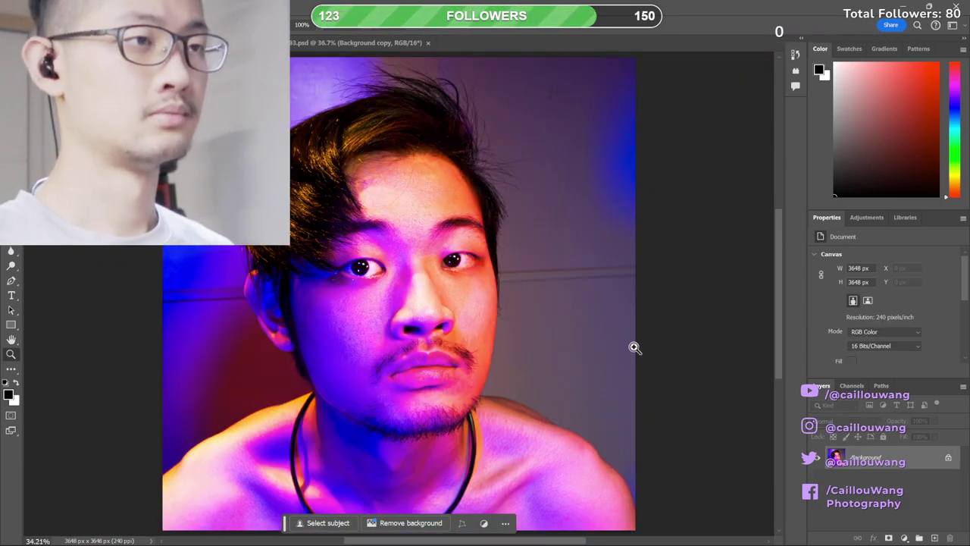
- Cycle repeatedly through all the open portraits at full view to compare the retouched images
key(ctrl+shift+Tab)
key(ctrl+shift+Tab)
key(ctrl+Tab)
key(ctrl+Tab)
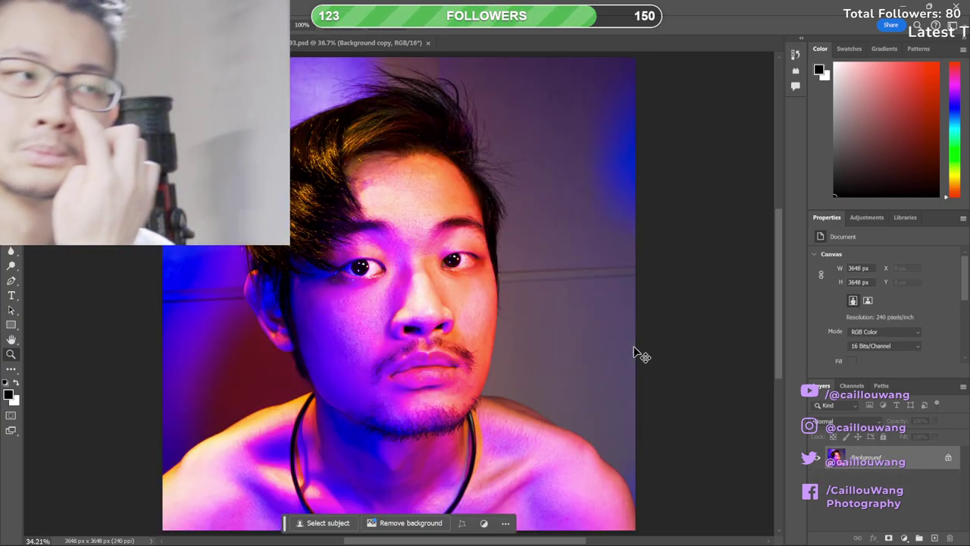
key(ctrl+Tab)
key(ctrl+Tab)
key(ctrl+Tab)
key(ctrl+Tab)
key(ctrl+Tab)
key(ctrl+Tab)
key(ctrl+Tab)
key(ctrl+Tab)
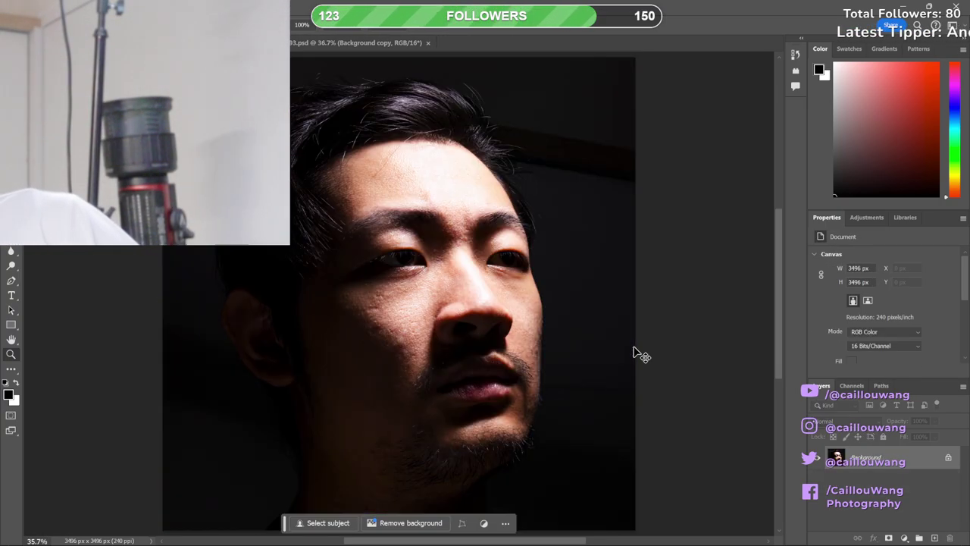
key(ctrl+Tab)
key(ctrl+Tab)
key(ctrl+Tab)
key(ctrl+Tab)
key(ctrl+Tab)
key(ctrl+Tab)
key(ctrl+Tab)
key(ctrl+Tab)
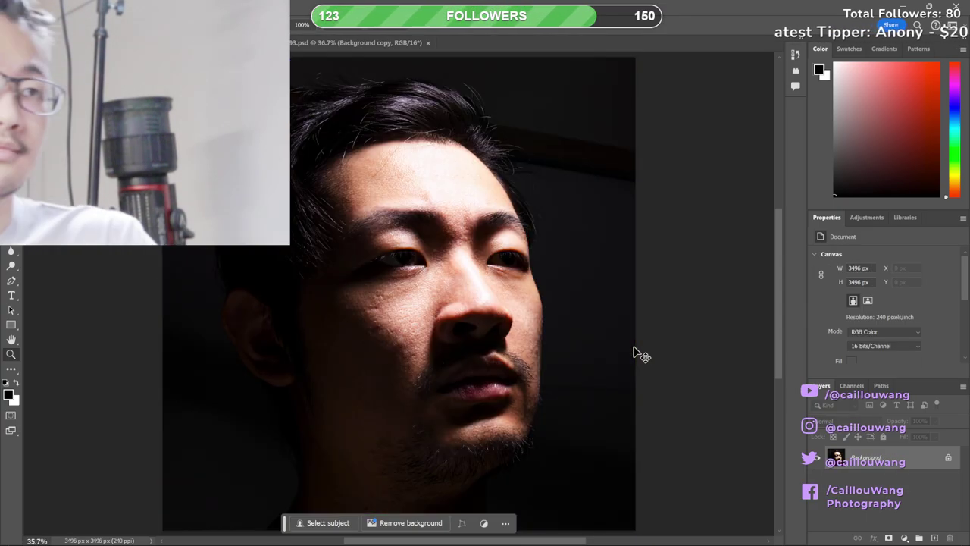
key(ctrl+Tab)
key(ctrl+Tab)
key(ctrl+Tab)
key(ctrl+Tab)
key(ctrl+Tab)
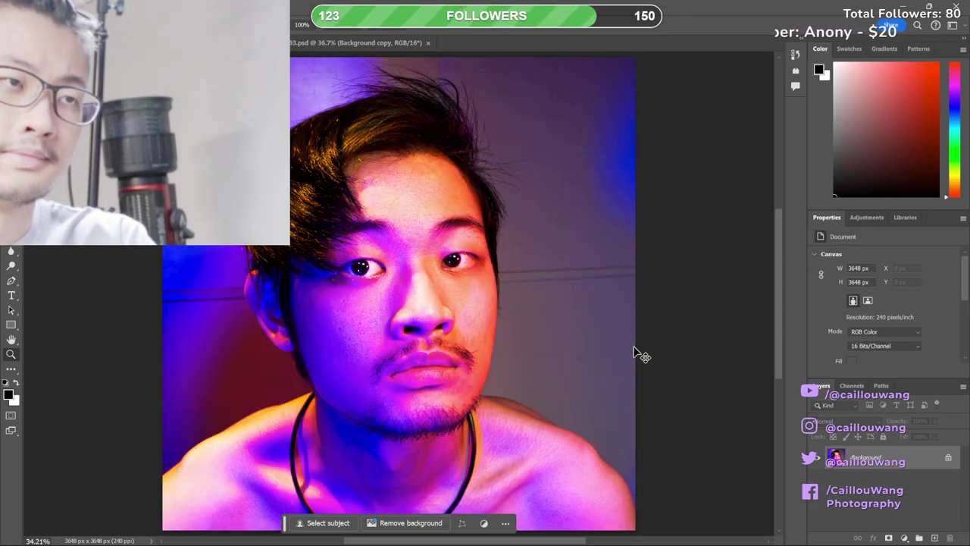
key(ctrl+Tab)
key(ctrl+Tab)
key(ctrl+Tab)
key(ctrl+Tab)
key(ctrl+Tab)
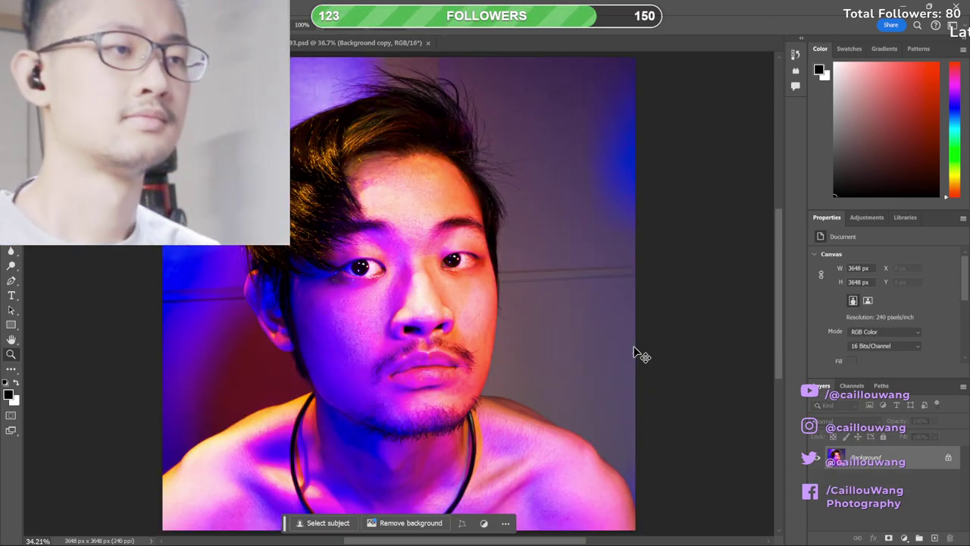
- Compare the coloured-light, dark and glasses portraits by switching between them at their fitted size
key(ctrl+Tab)
key(ctrl+Tab)
key(ctrl+Tab)
key(ctrl+Tab)
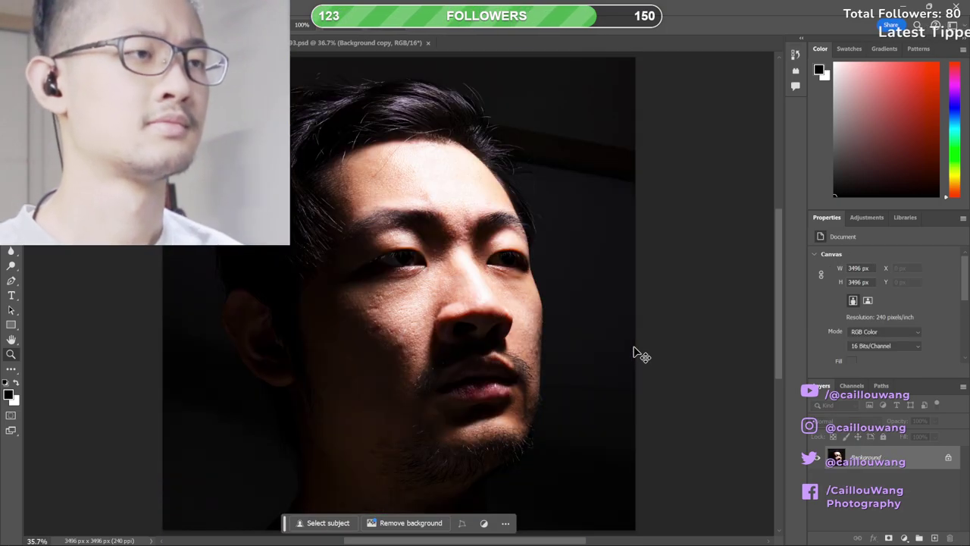
key(ctrl+Tab)
key(ctrl+Tab)
key(ctrl+Tab)
key(ctrl+Tab)
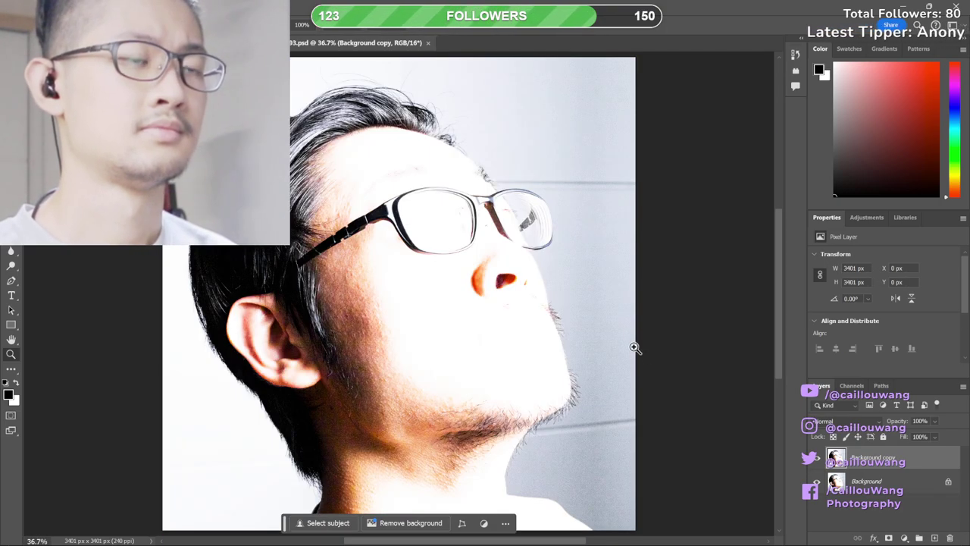
key(alt+Tab)
click(277, 309)
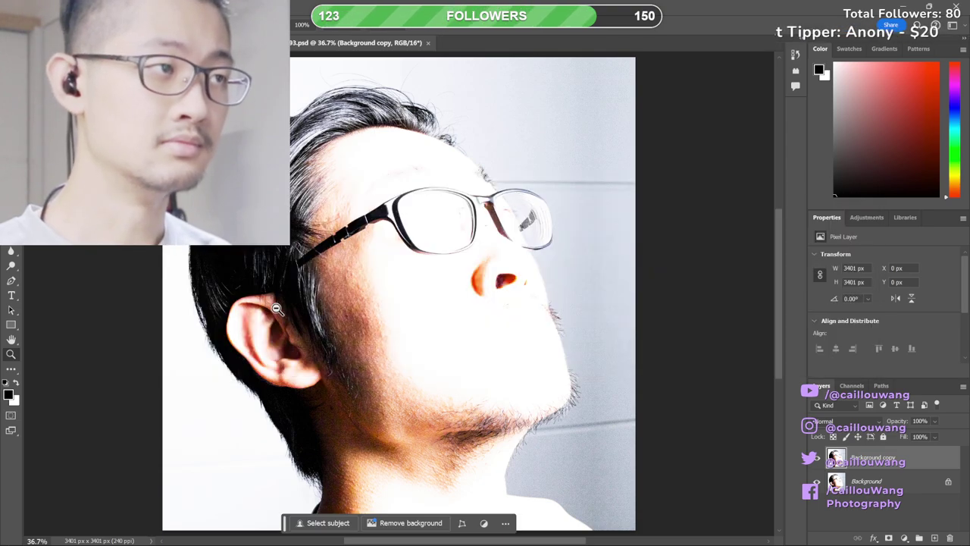
key(ctrl+Tab)
key(ctrl+Tab)
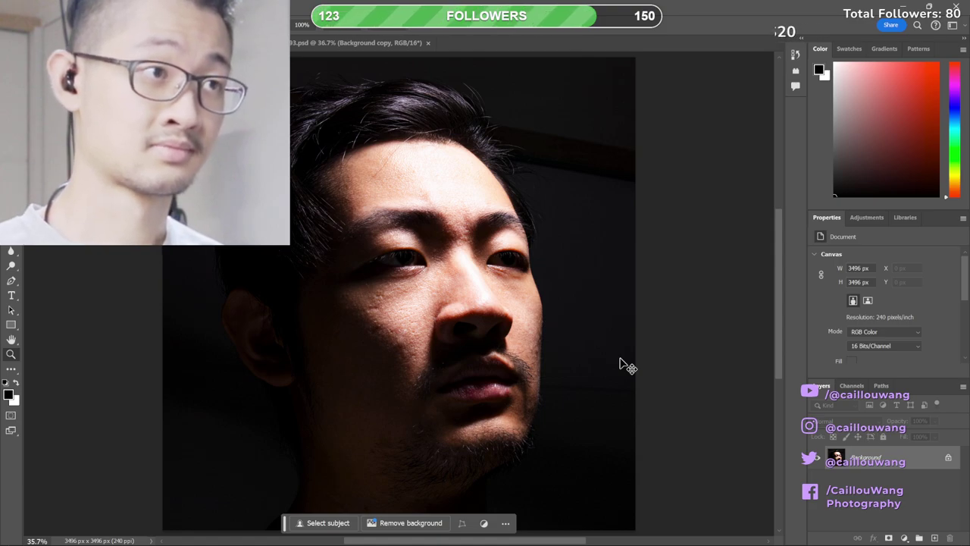
- Zoom the dark, glasses and coloured-light portraits out to a small overview size of roughly 13 to 17%
scroll(567, 360, down, 3)
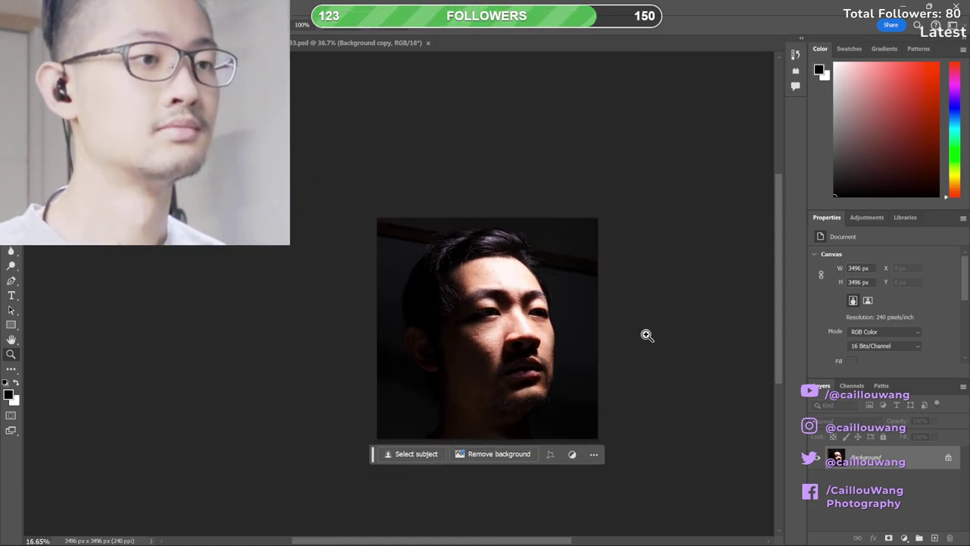
click(595, 454)
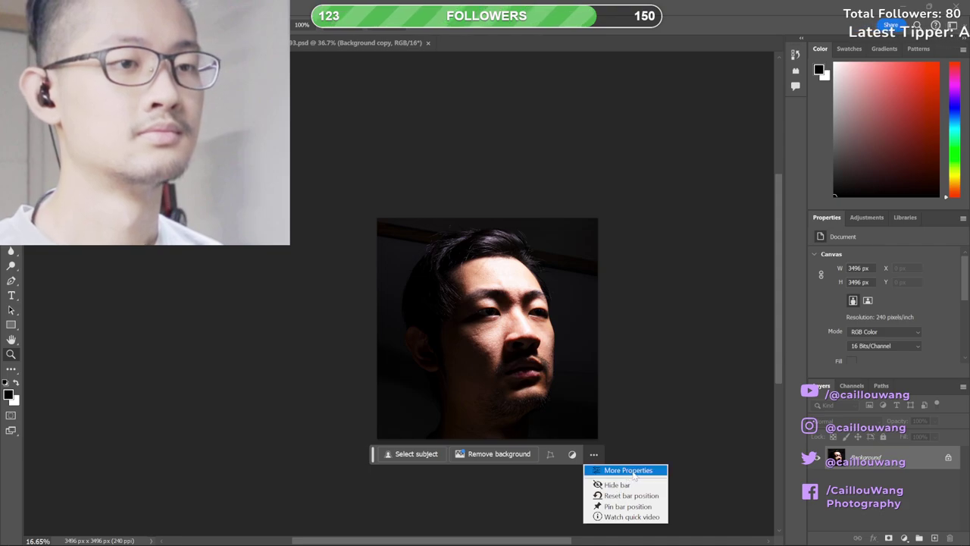
click(828, 510)
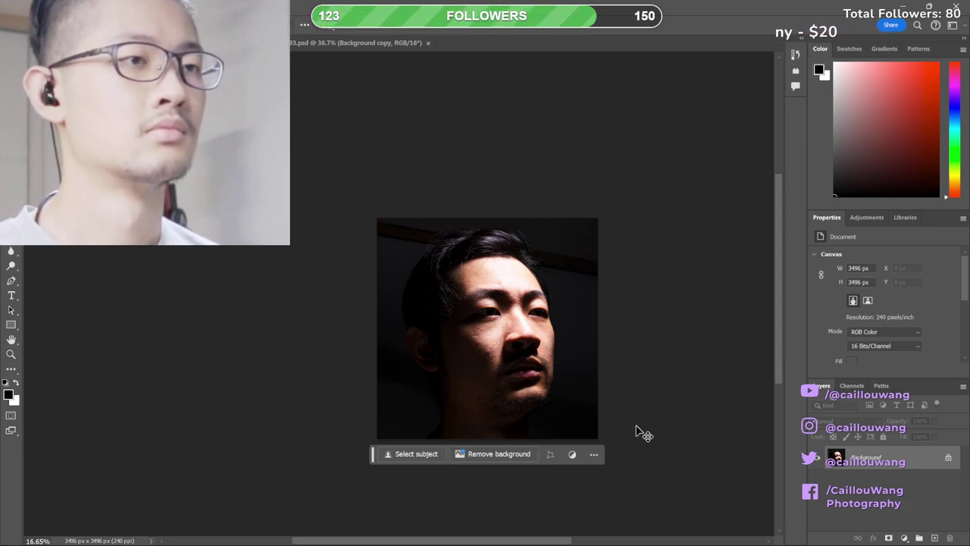
key(ctrl+Tab)
scroll(636, 425, down, 5)
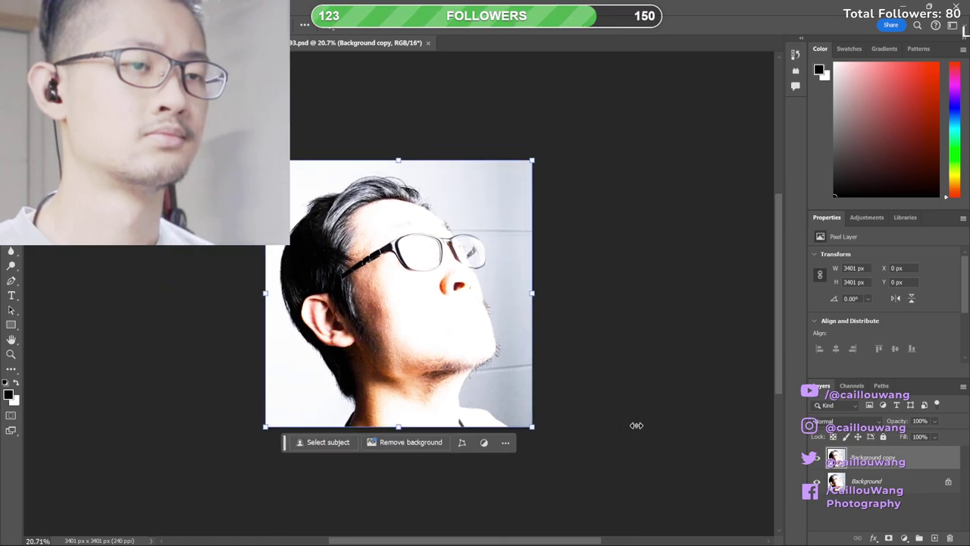
key(ctrl+Tab)
scroll(636, 425, down, 5)
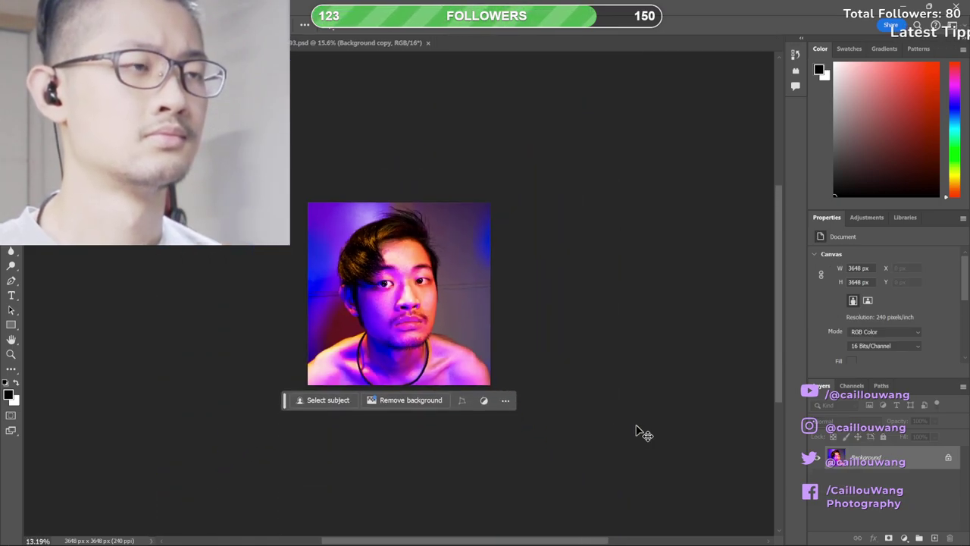
- Cycle through the reduced portraits repeatedly to compare their overall look as a set
key(ctrl+Tab)
key(ctrl+Tab)
key(ctrl+Tab)
key(ctrl+Tab)
key(ctrl+Tab)
key(ctrl+Tab)
key(ctrl+Tab)
key(ctrl+Tab)
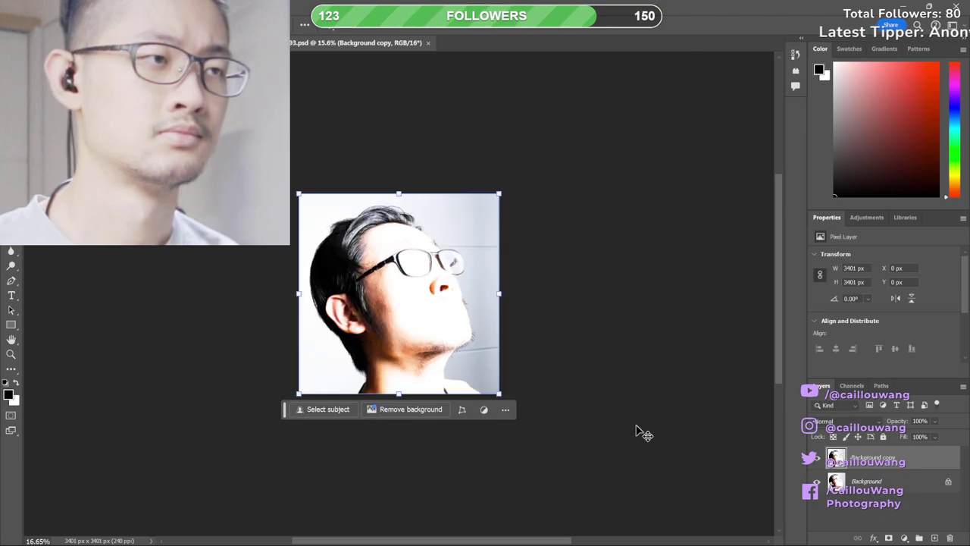
key(ctrl+Tab)
key(ctrl+Tab)
key(ctrl+Tab)
key(ctrl+Tab)
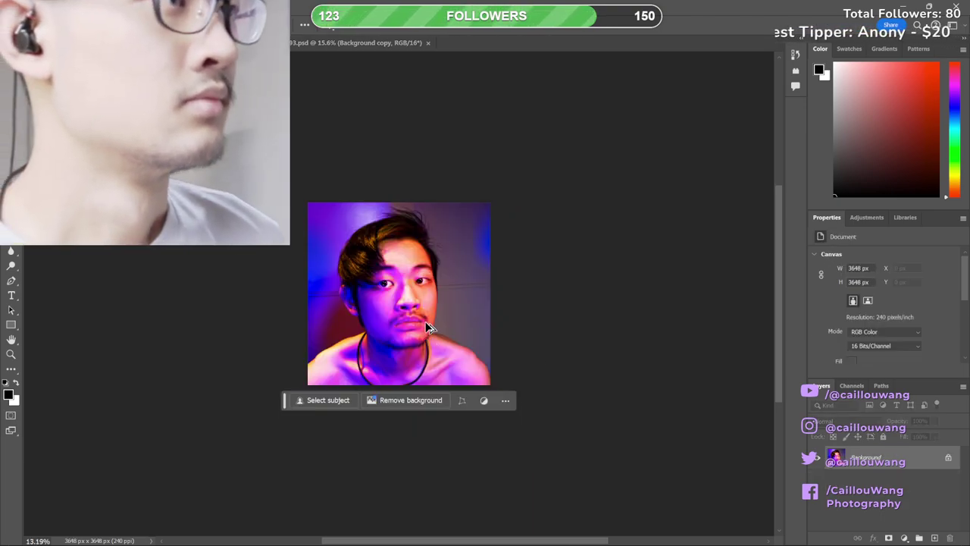
- Enlarge the open portraits again and examine the dark portrait's face at 35.7%
scroll(432, 307, up, 8)
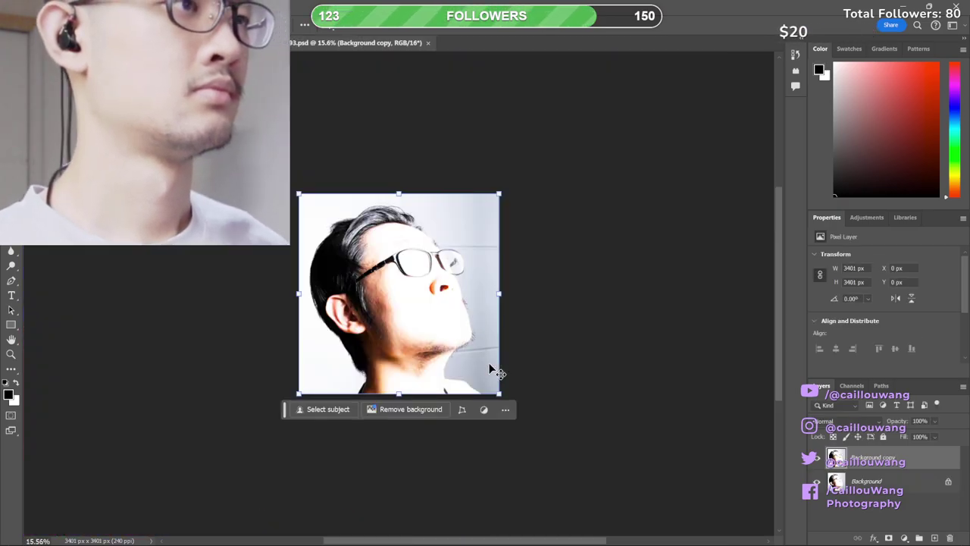
scroll(440, 339, up, 3)
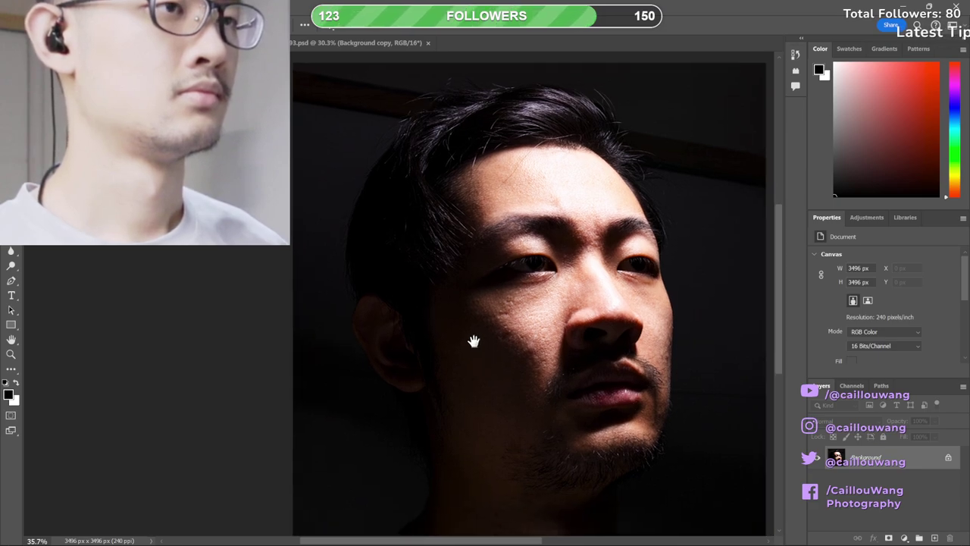
scroll(472, 340, down, 2)
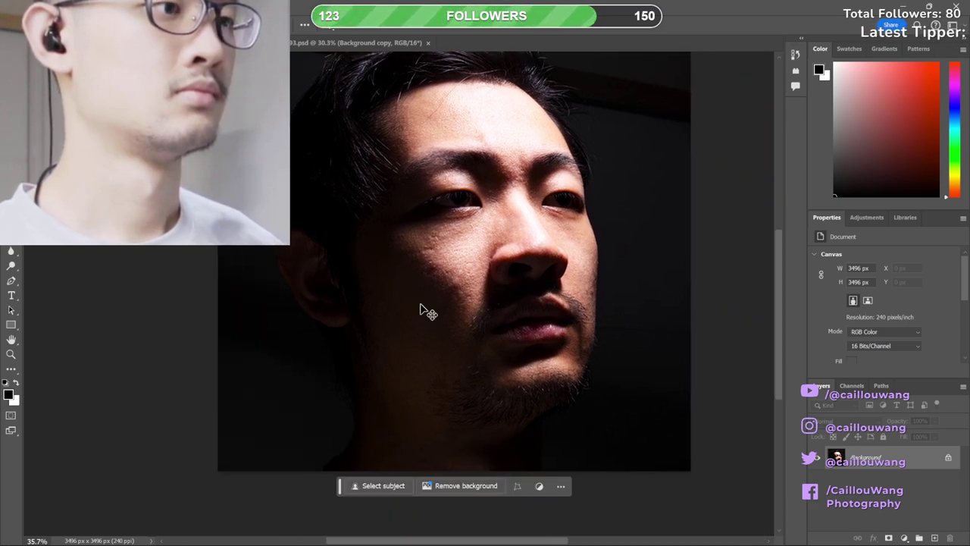